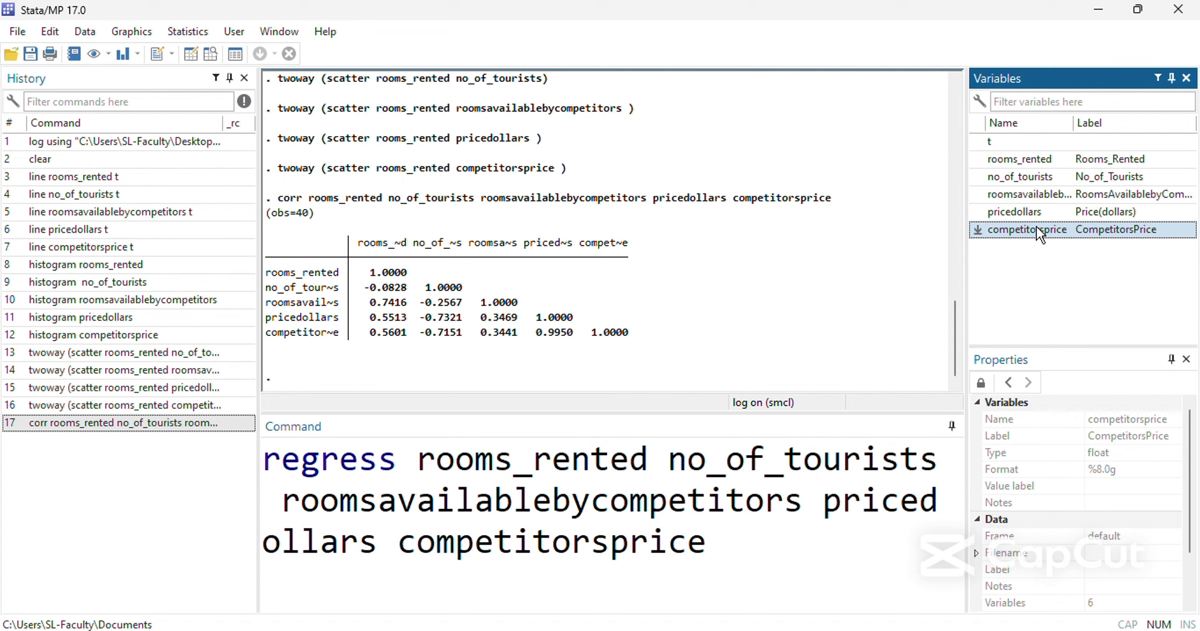
Run the regression of rooms_rented on no_of_tourists, roomsavailablebycompetitors, pricedollars and competitorsprice.
{"action": "key", "text": "Return"}
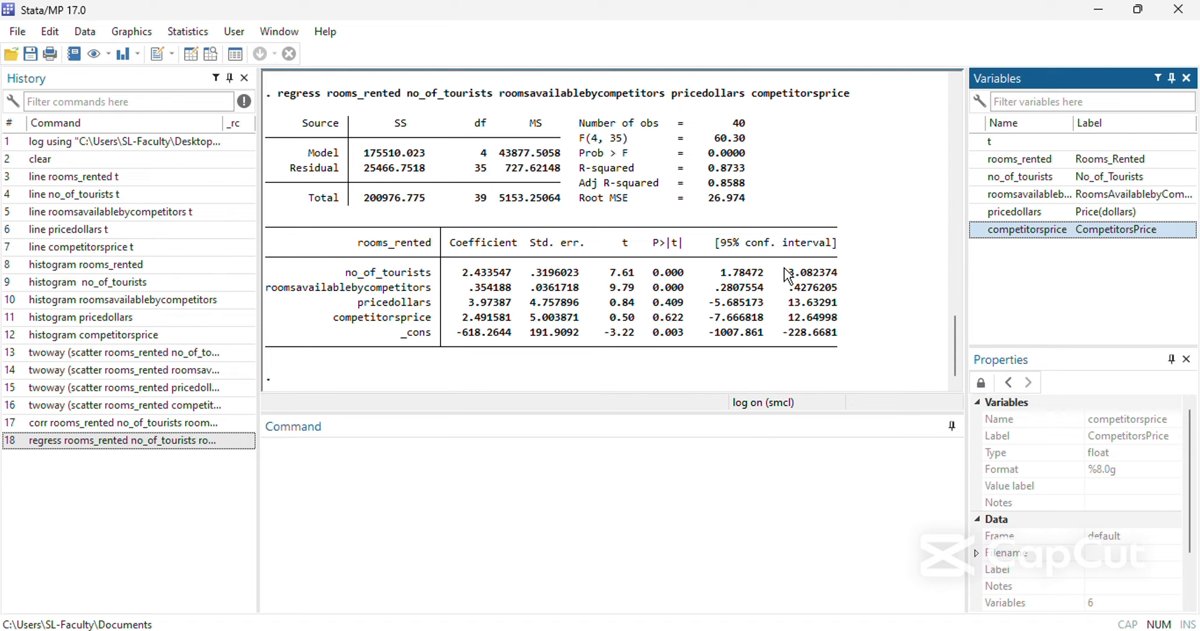
Try to run a Dickey-Fuller test on rooms_rented with the options trend and lag(0).
{"action": "left_click", "coordinate": [718, 446]}
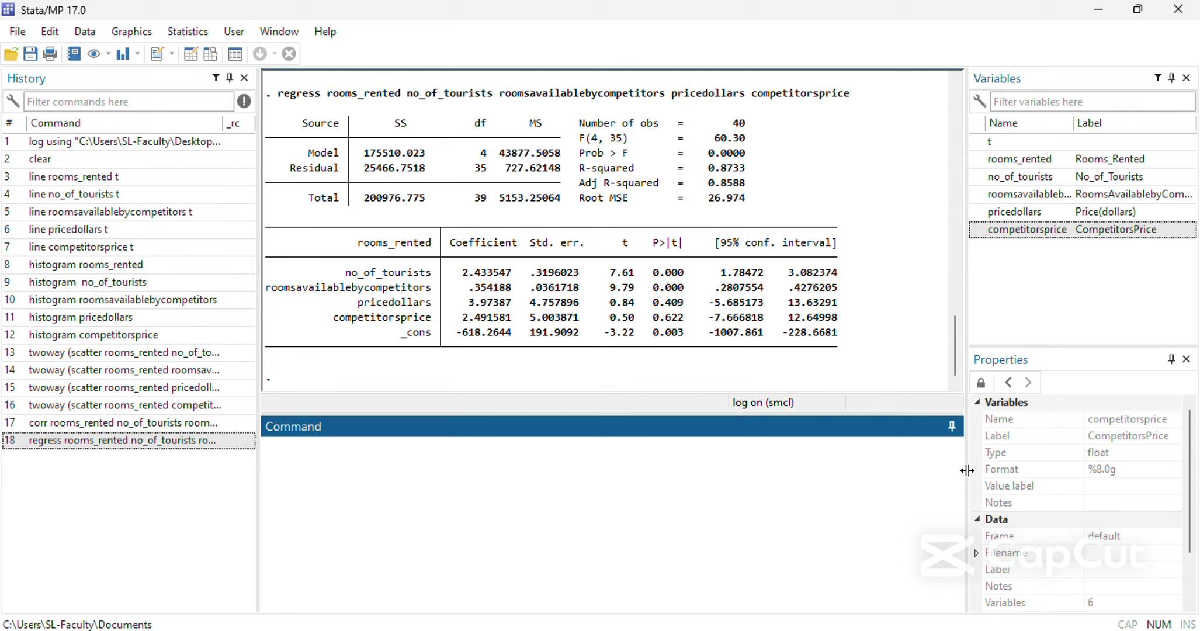
{"action": "type", "text": "dfuller"}
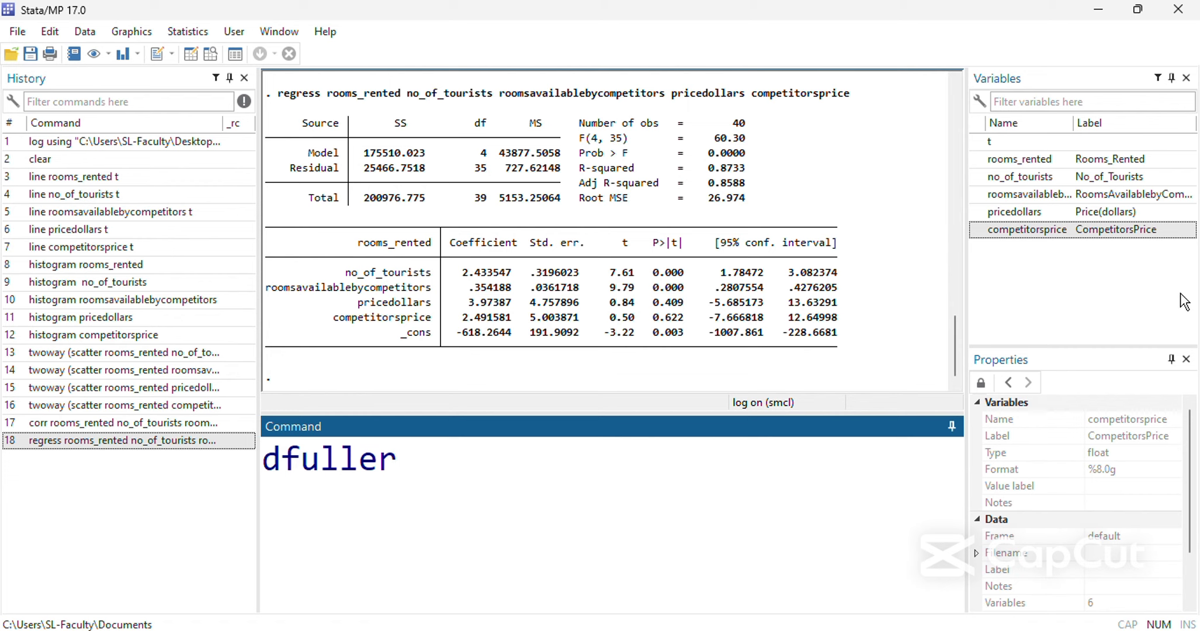
{"action": "double_click", "coordinate": [1042, 159]}
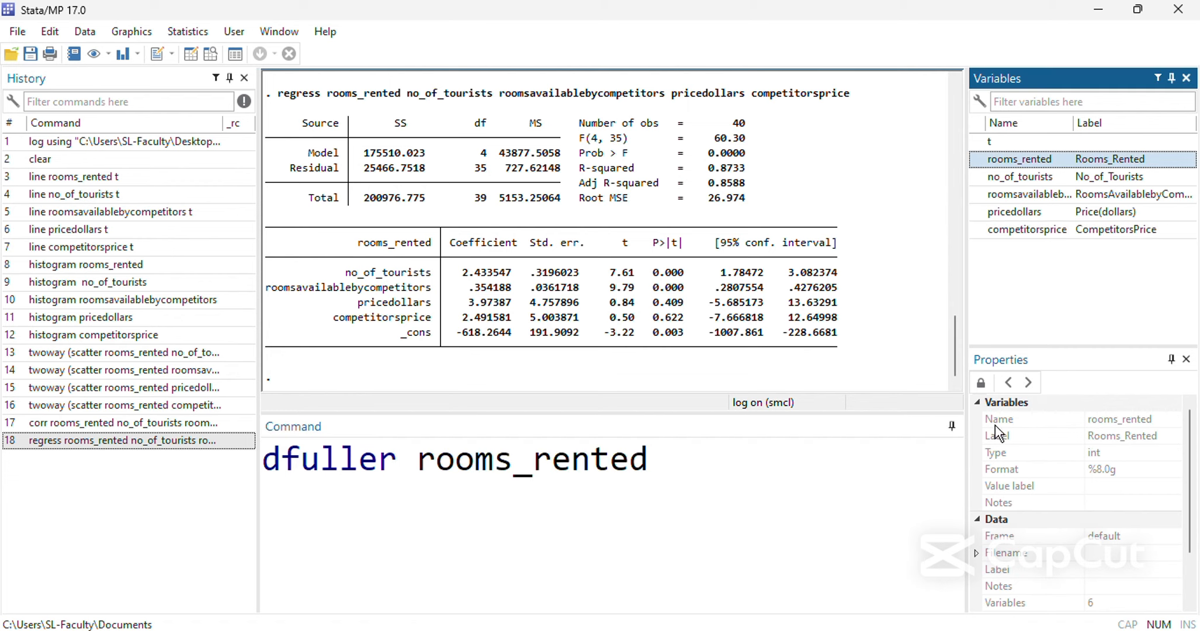
{"action": "left_click", "coordinate": [831, 460]}
{"action": "type", "text": ","}
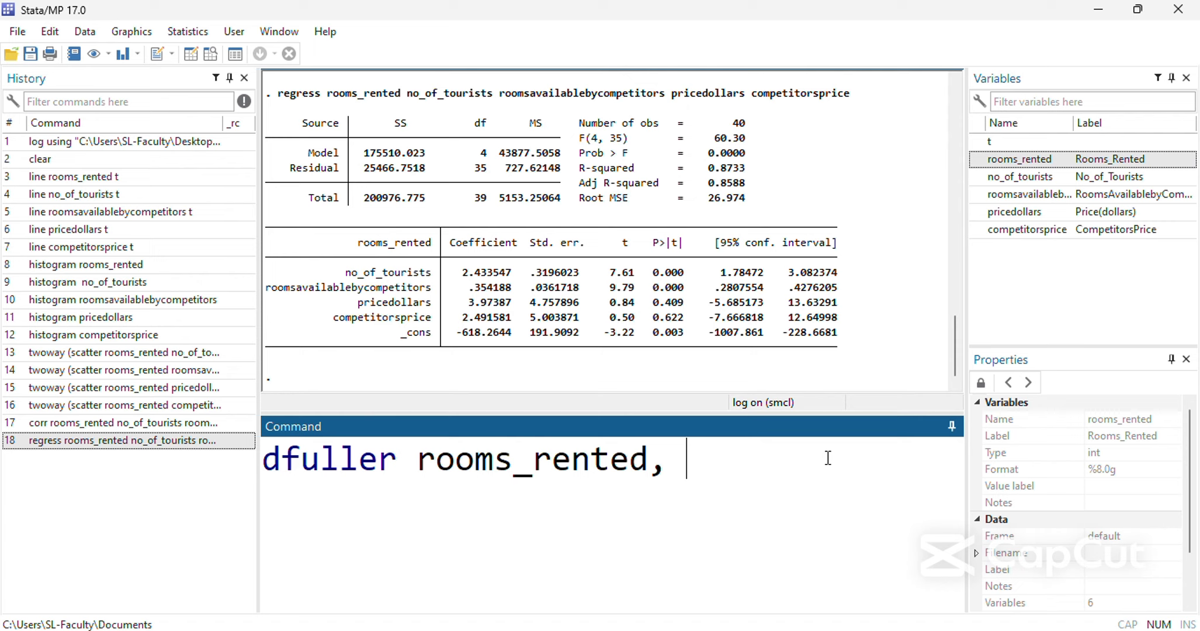
{"action": "key", "text": "BackSpace"}
{"action": "key", "text": "BackSpace"}
{"action": "type", "text": ", trend lag"}
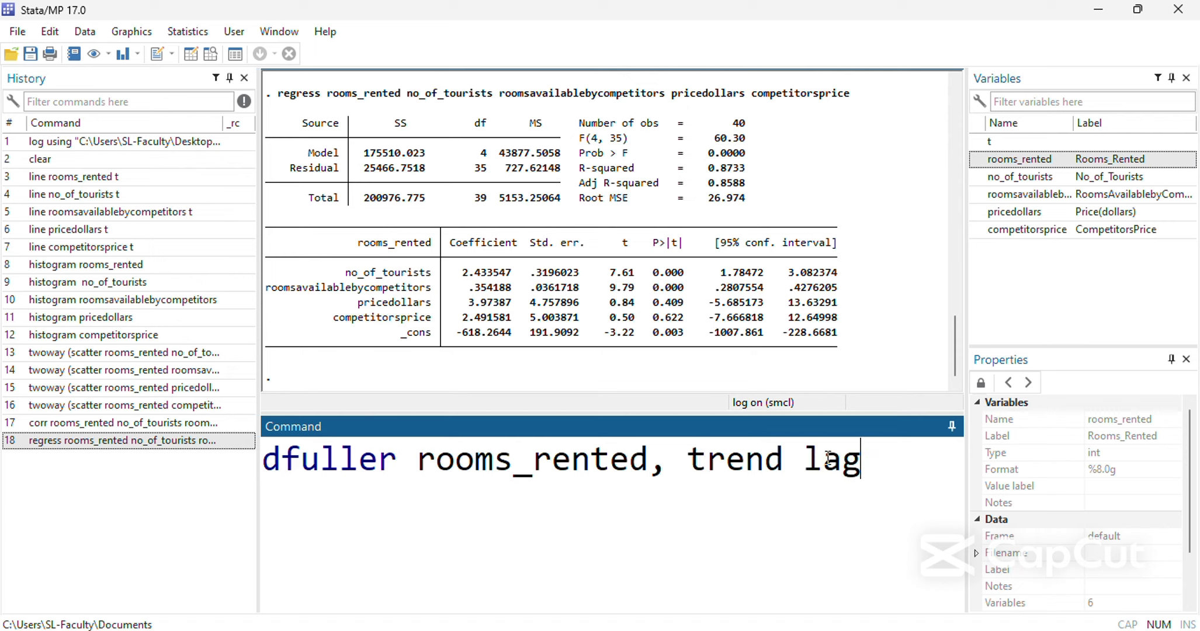
{"action": "type", "text": "(0)"}
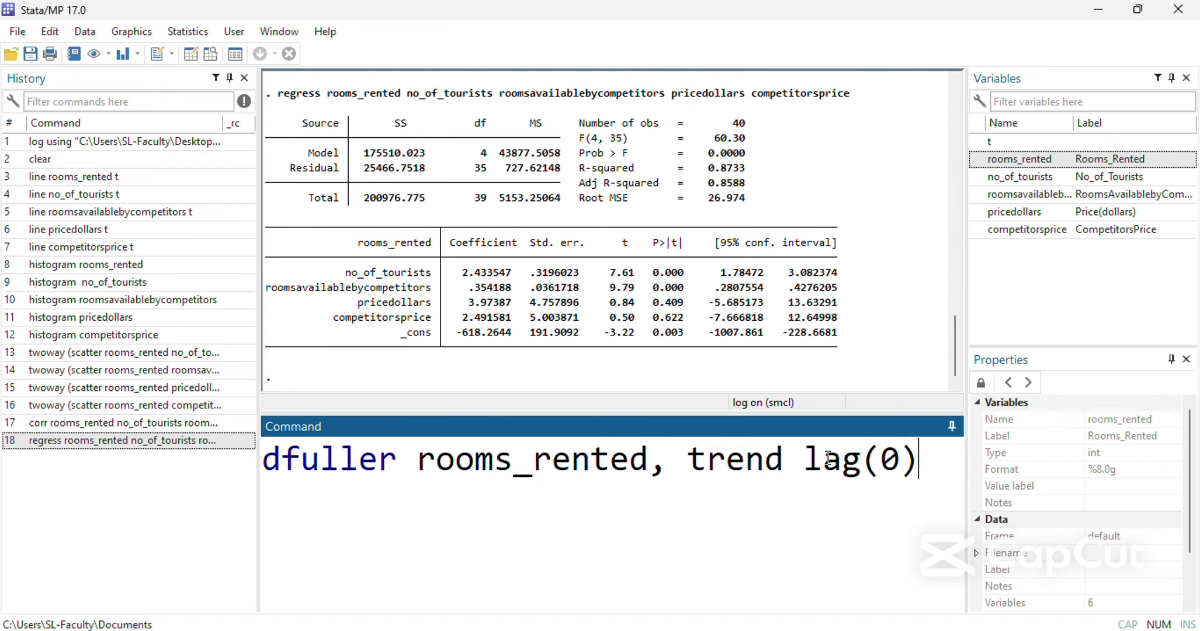
{"action": "key", "text": "Return"}
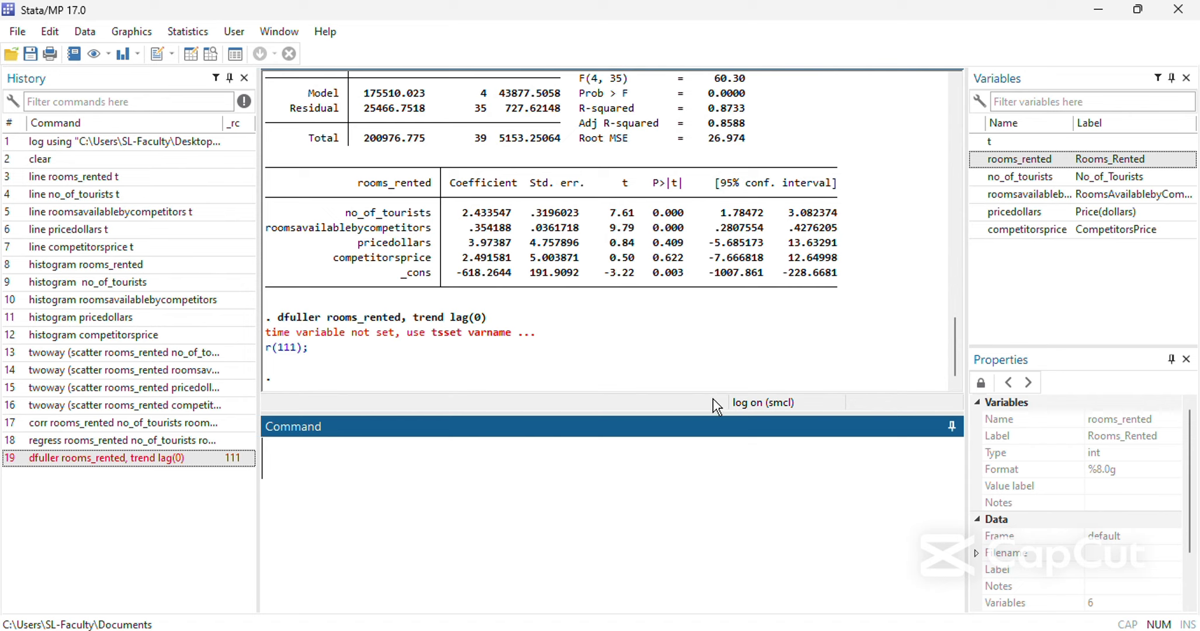
Declare t as the time variable with tsset and rerun the Dickey-Fuller test on rooms_rented with trend lag(0).
{"action": "type", "text": "tsset t"}
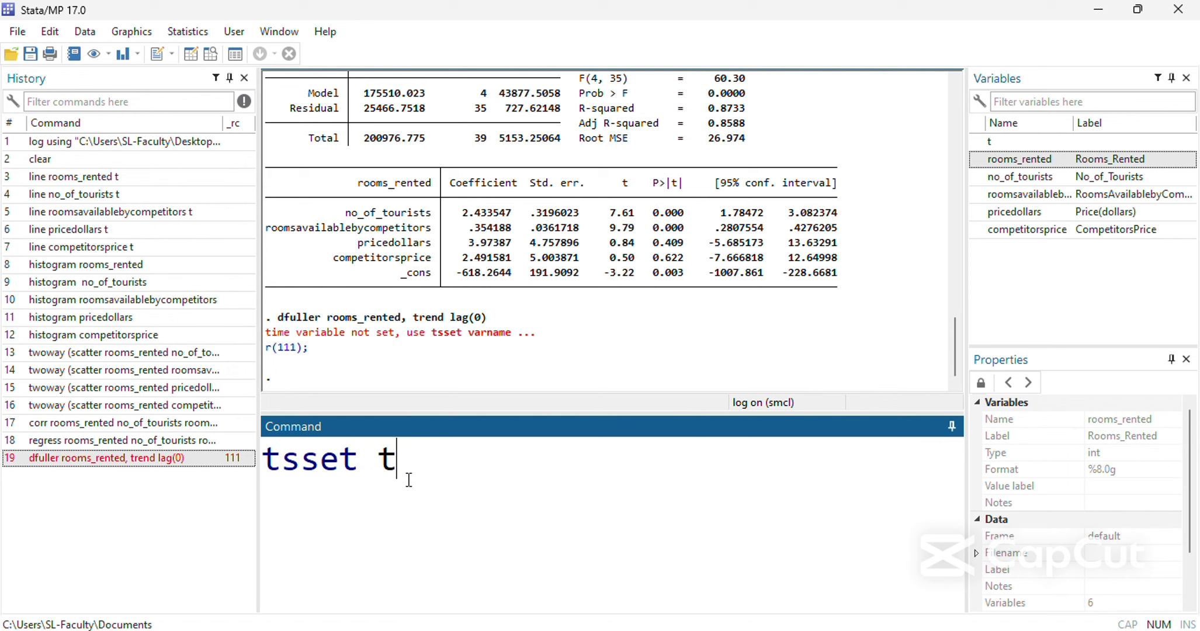
{"action": "key", "text": "Return"}
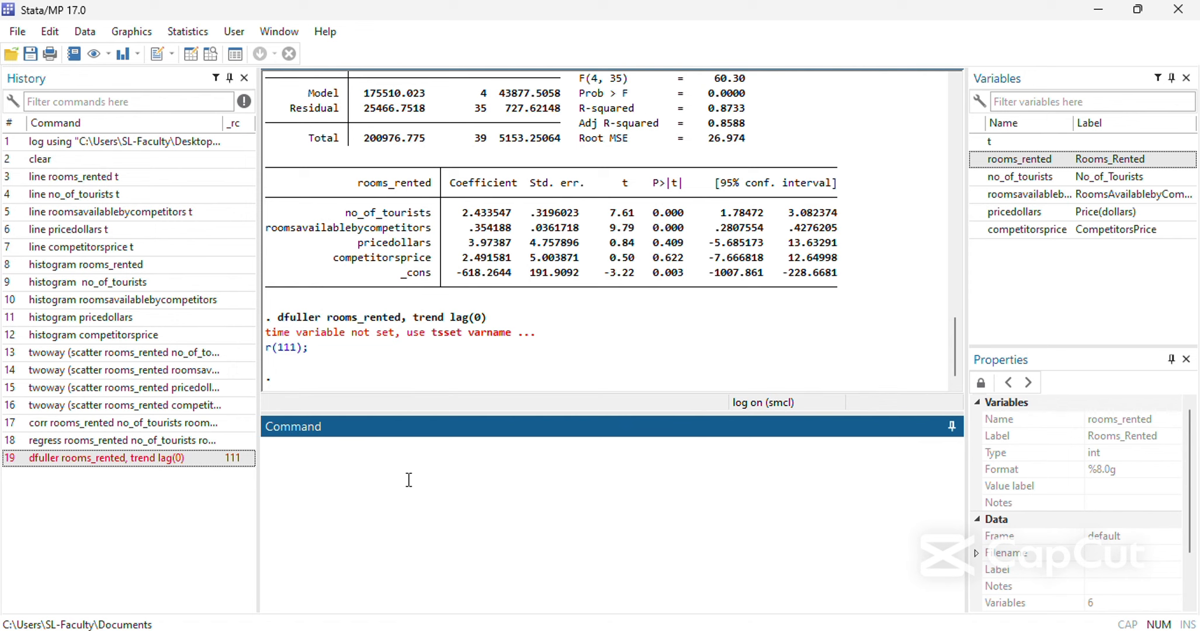
{"action": "left_click", "coordinate": [204, 460]}
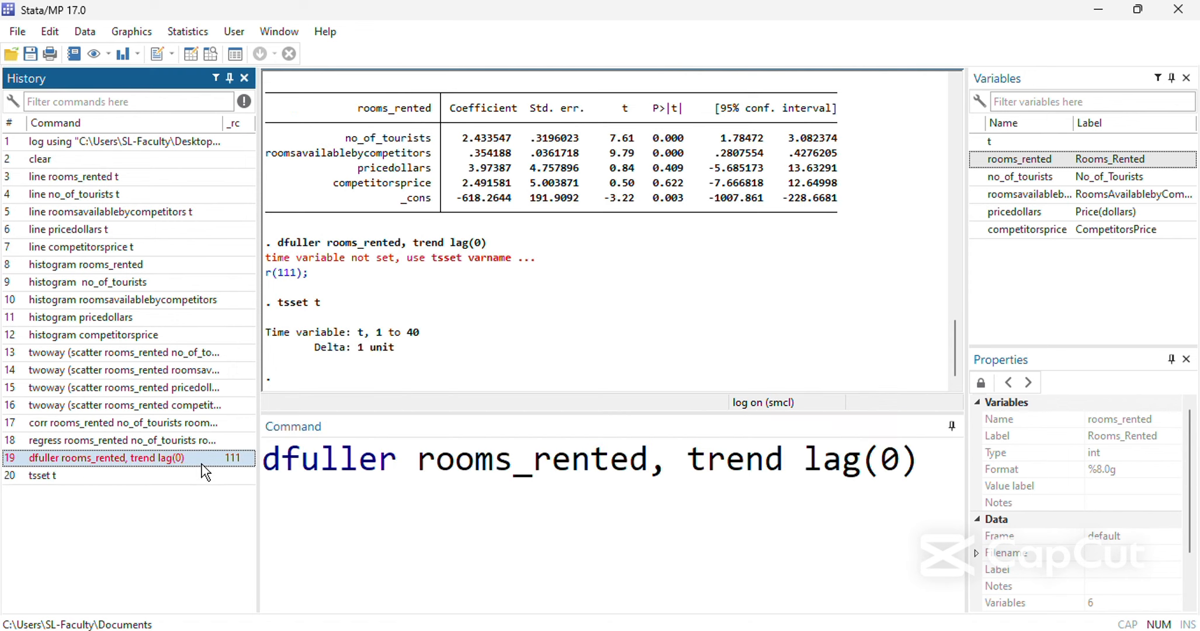
{"action": "key", "text": "Return"}
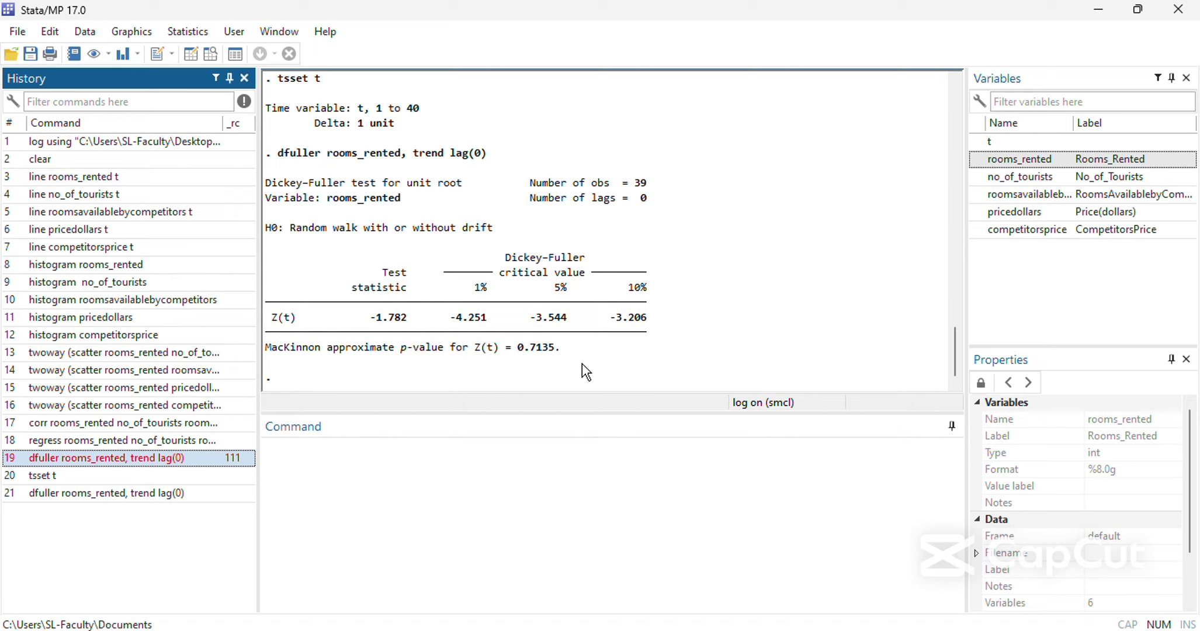
Review the quiz questions and the line charts in Word and the dataset in the Data Editor, and return to Stata's main window.
{"action": "left_click", "coordinate": [560, 630]}
{"action": "left_click", "coordinate": [417, 578]}
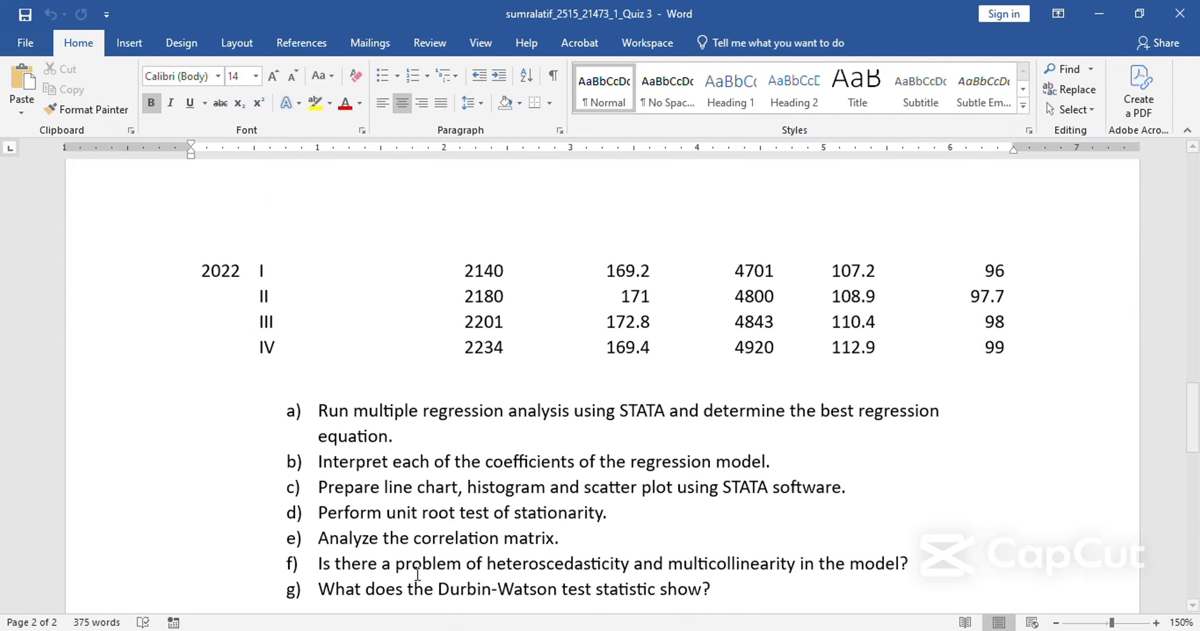
{"action": "left_click", "coordinate": [496, 629]}
{"action": "left_click", "coordinate": [569, 572]}
{"action": "scroll", "coordinate": [559, 454], "scroll_direction": "down", "scroll_amount": 10}
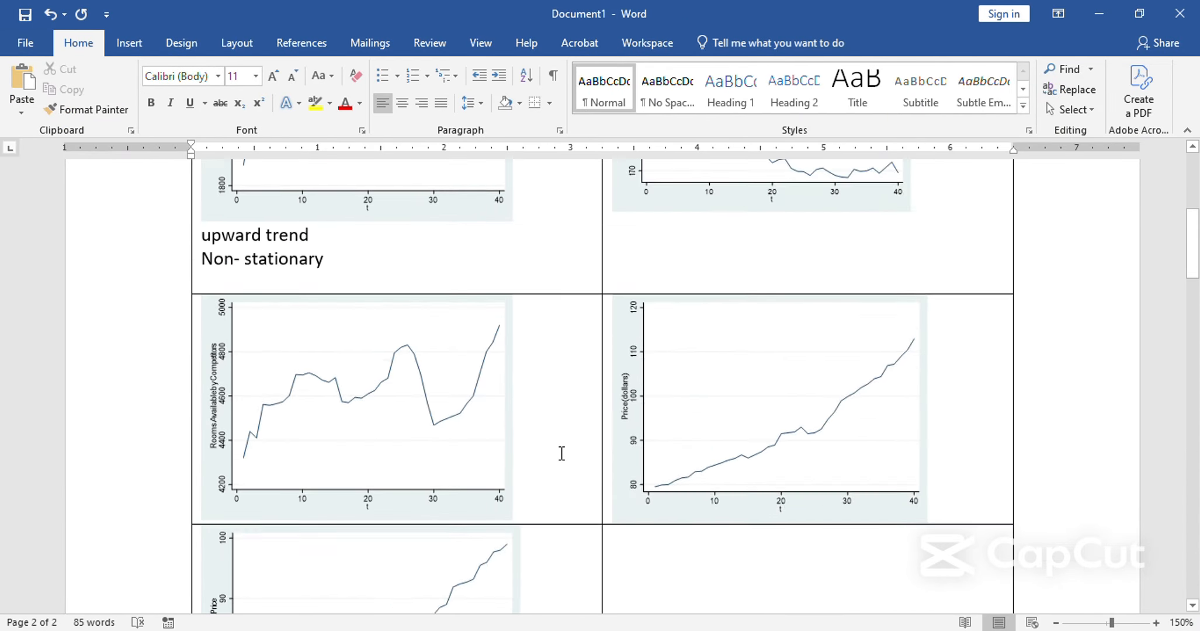
{"action": "scroll", "coordinate": [560, 454], "scroll_direction": "up", "scroll_amount": 3}
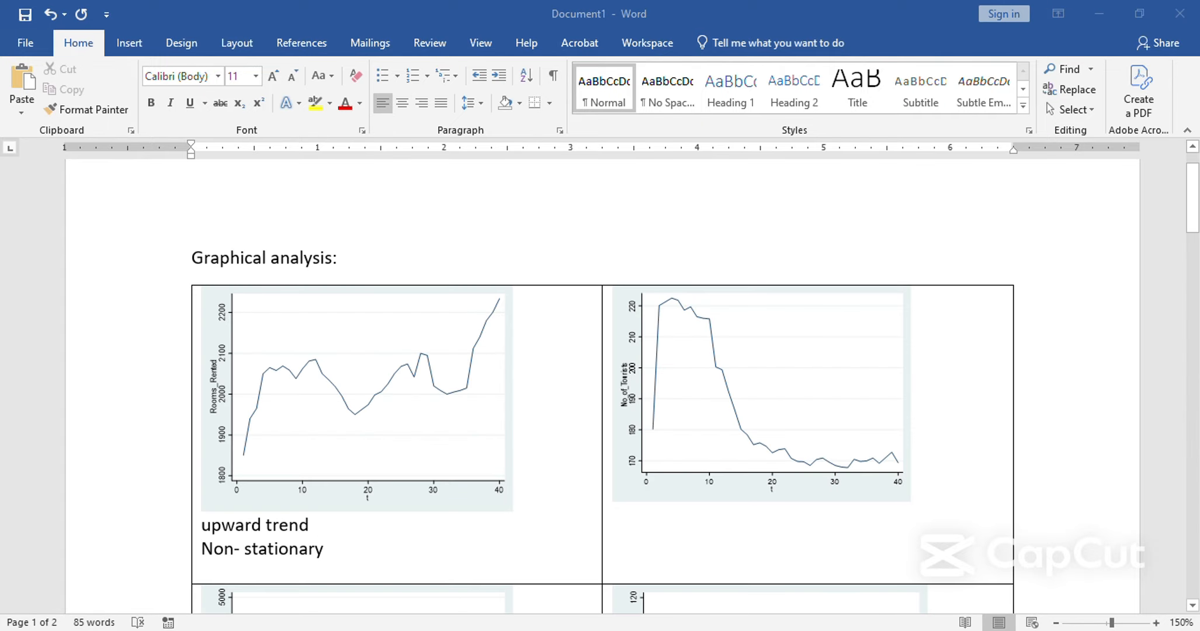
{"action": "mouse_move", "coordinate": [637, 621]}
{"action": "left_click", "coordinate": [635, 551]}
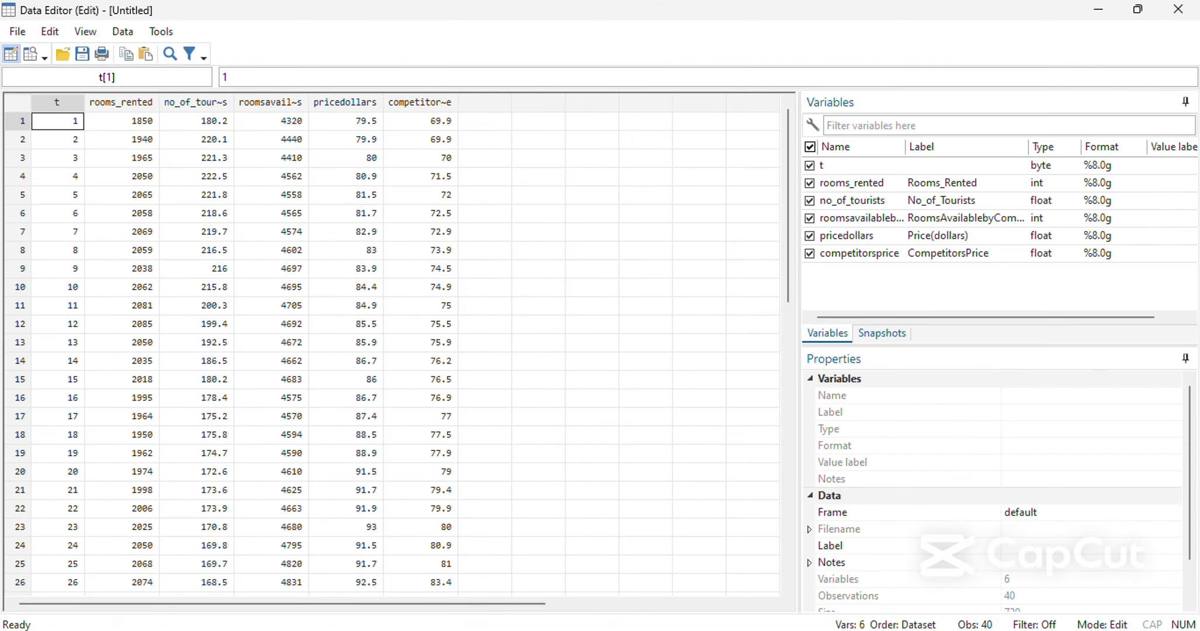
{"action": "mouse_move", "coordinate": [729, 609]}
{"action": "left_click", "coordinate": [508, 584]}
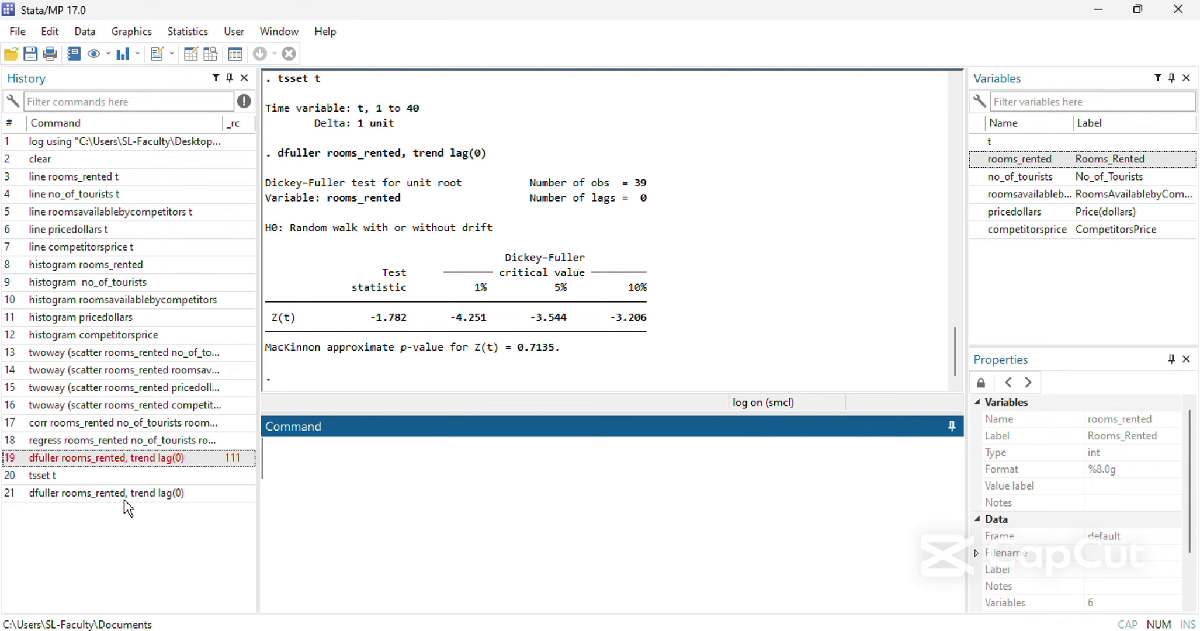
Run the Dickey-Fuller test on the first difference d.rooms_rented with the options trend and lag(0).
{"action": "left_click", "coordinate": [124, 494]}
{"action": "left_click", "coordinate": [414, 467]}
{"action": "type", "text": "d.rooms_rented, trend lag(0"}
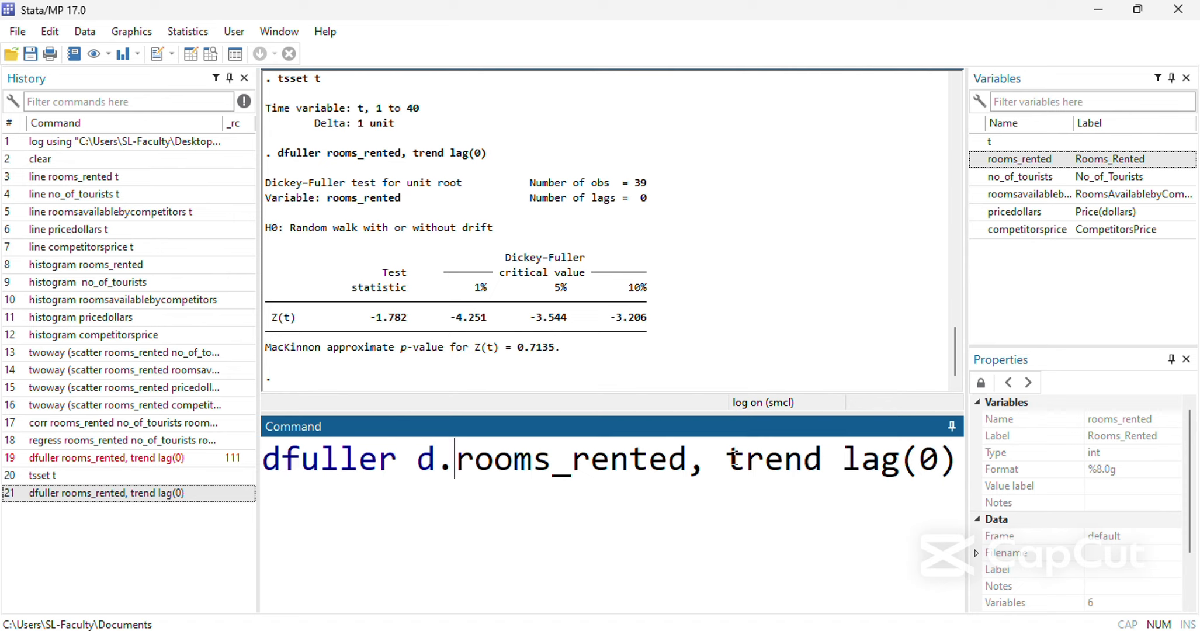
{"action": "key", "text": "Return"}
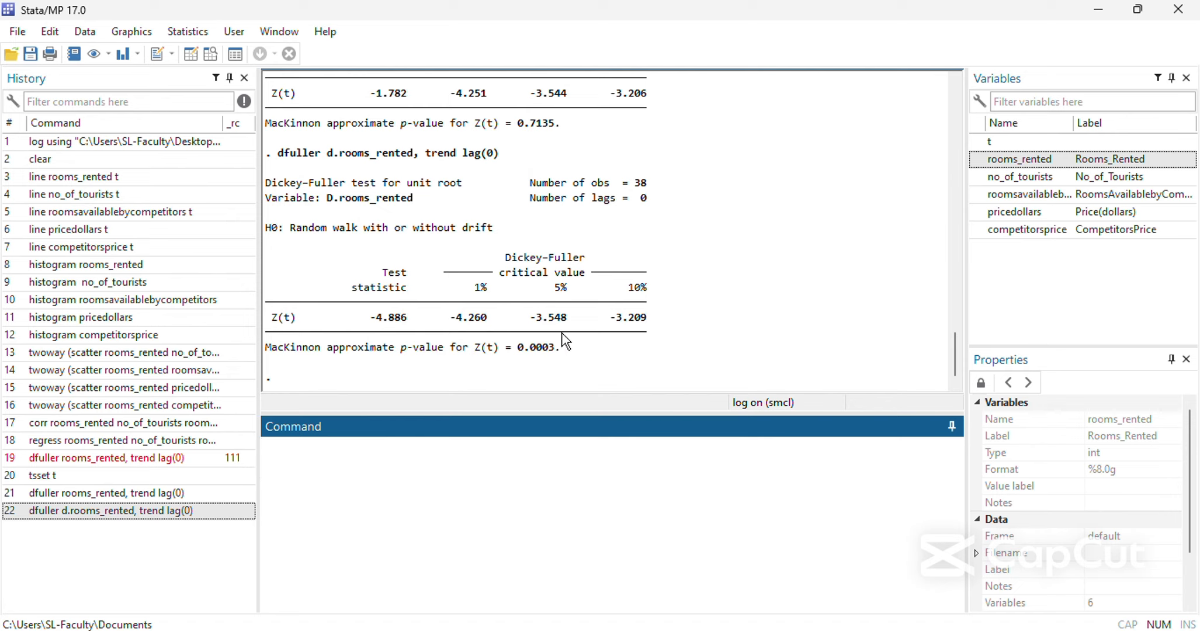
Check the p-value of the differenced test and copy the Dickey-Fuller output for both rooms_rented and d.rooms_rented.
{"action": "left_click_drag", "start_coordinate": [563, 346], "coordinate": [519, 347]}
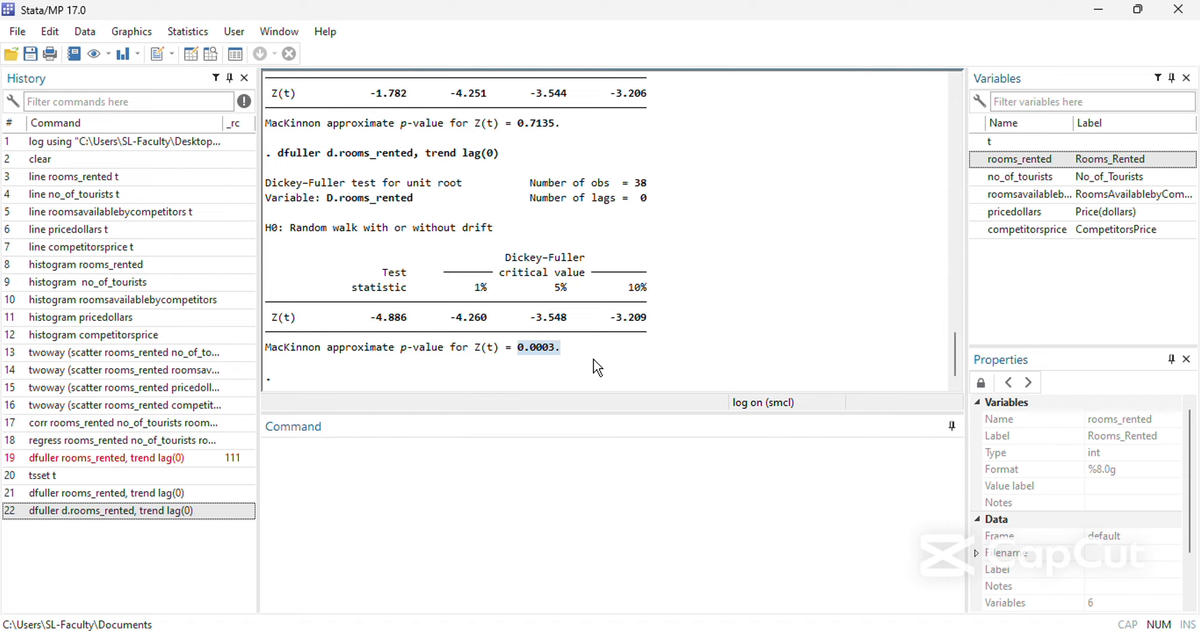
{"action": "scroll", "coordinate": [503, 161], "scroll_direction": "up", "scroll_amount": 5}
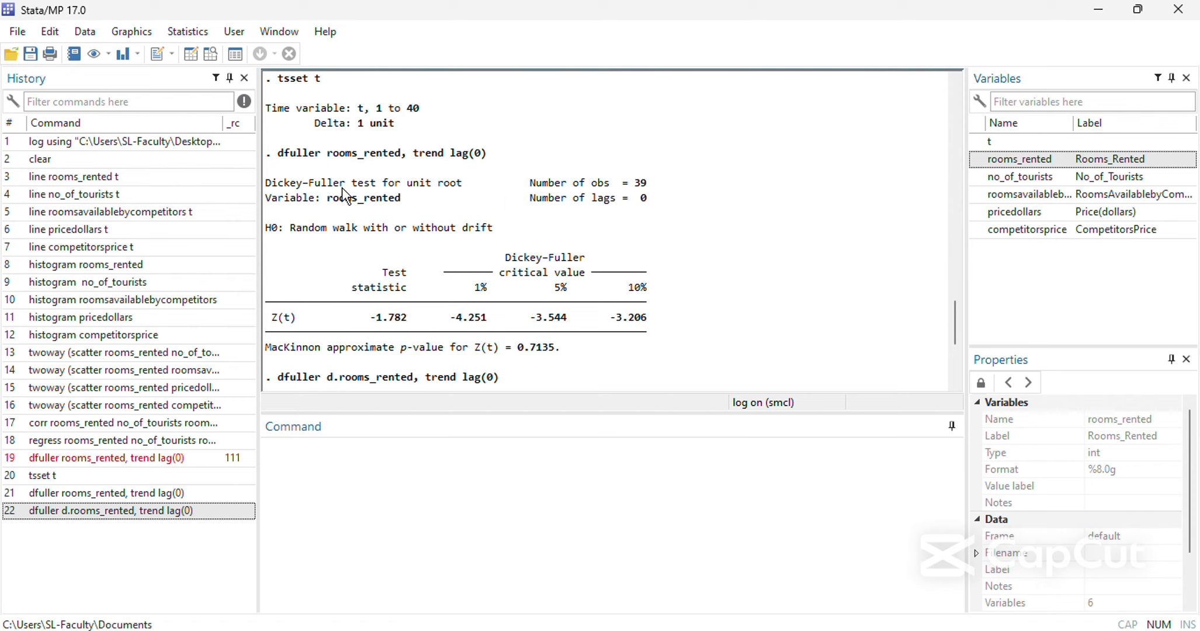
{"action": "scroll", "coordinate": [270, 158], "scroll_direction": "up", "scroll_amount": 2}
{"action": "scroll", "coordinate": [280, 156], "scroll_direction": "down", "scroll_amount": 1}
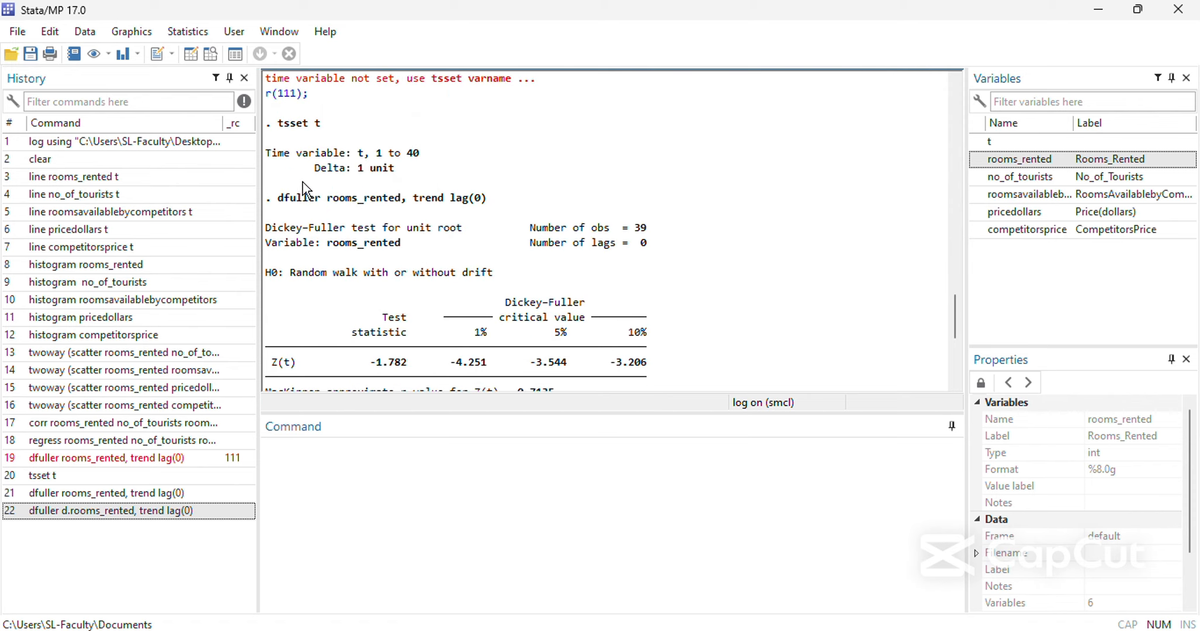
{"action": "left_click_drag", "start_coordinate": [265, 200], "coordinate": [620, 363]}
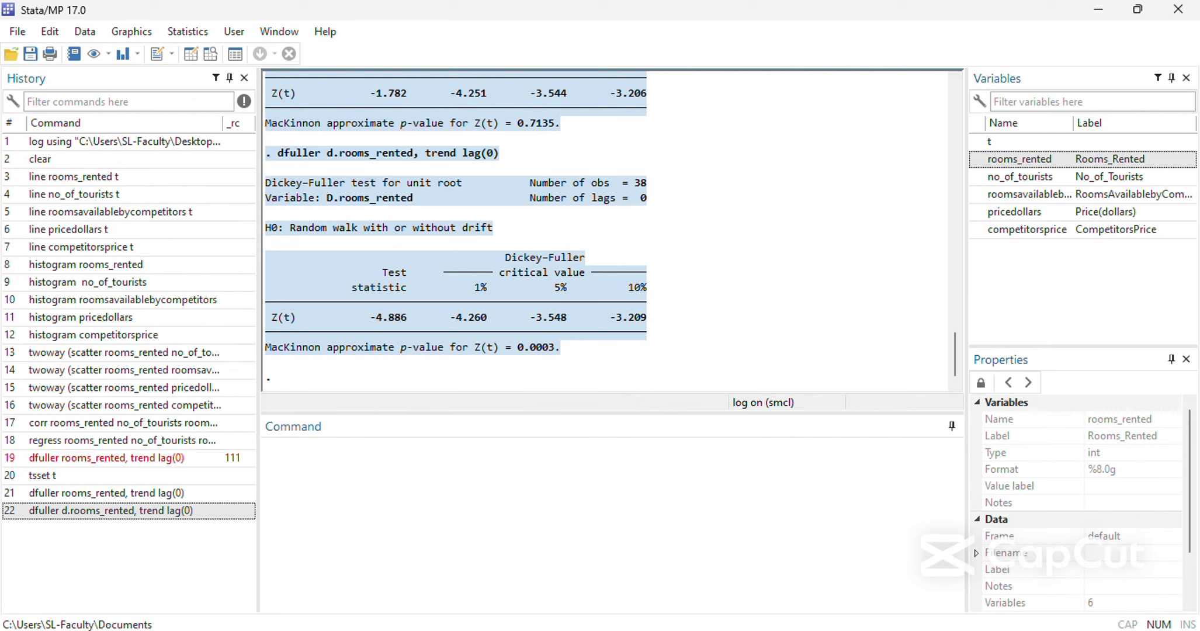
Switch to Document1 in Word and add the heading "Unit root test / Test of Stationarity:" below the correlation matrix paragraph.
{"action": "mouse_move", "coordinate": [496, 628]}
{"action": "left_click", "coordinate": [549, 574]}
{"action": "scroll", "coordinate": [431, 447], "scroll_direction": "down", "scroll_amount": 10}
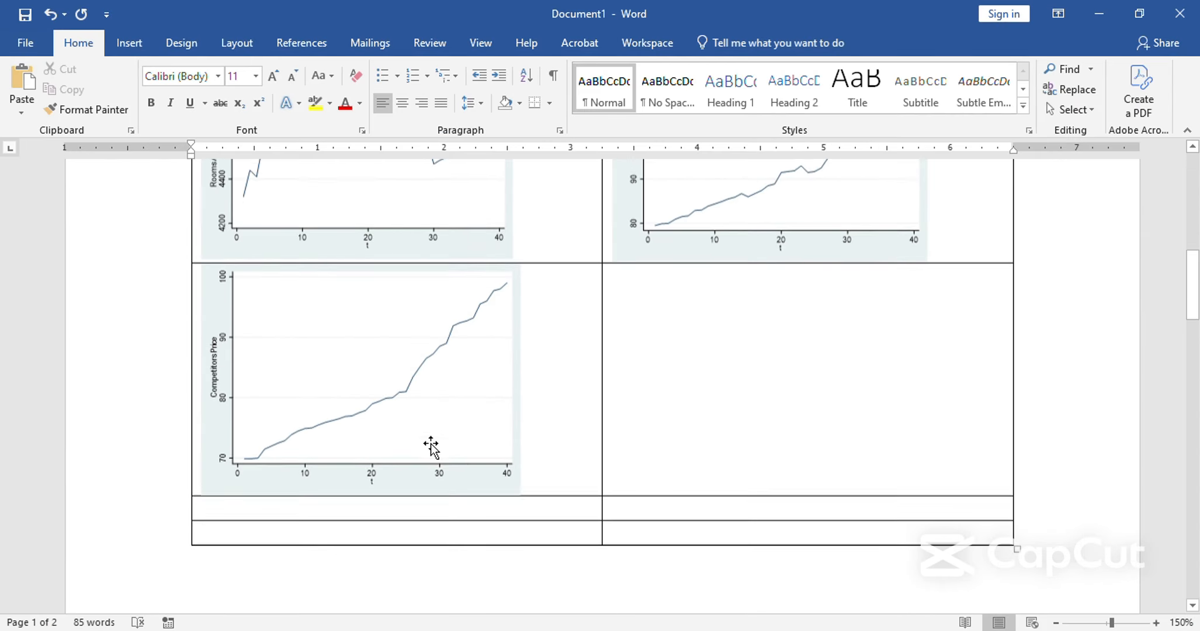
{"action": "scroll", "coordinate": [430, 446], "scroll_direction": "down", "scroll_amount": 10}
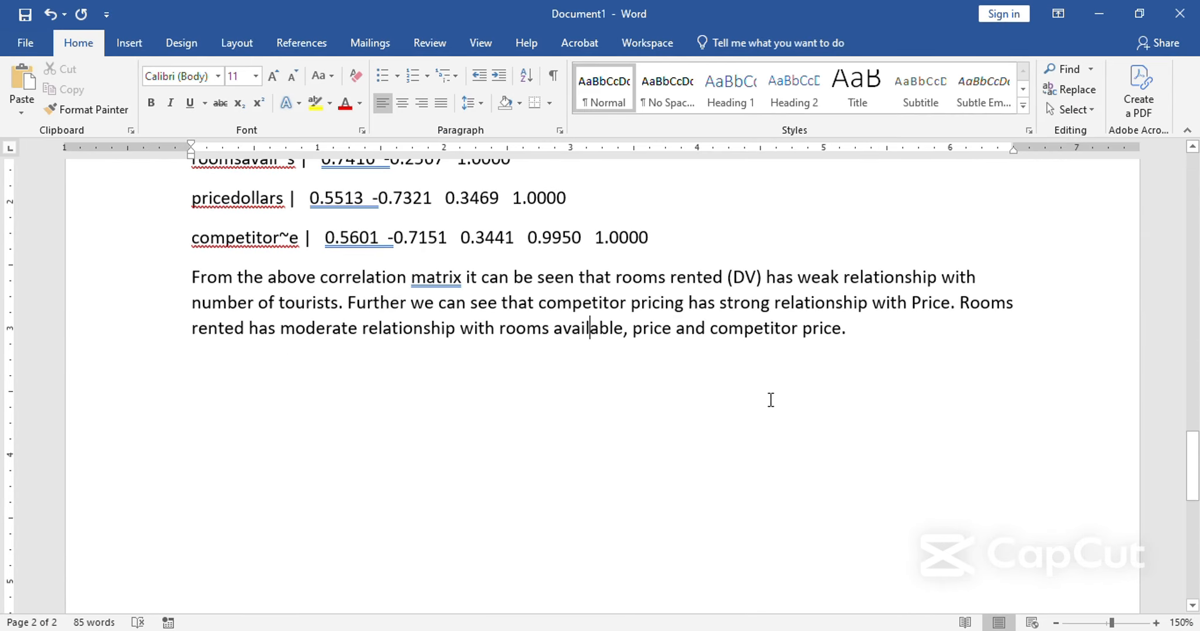
{"action": "left_click", "coordinate": [824, 378]}
{"action": "key", "text": "Return"}
{"action": "type", "text": "Unit"}
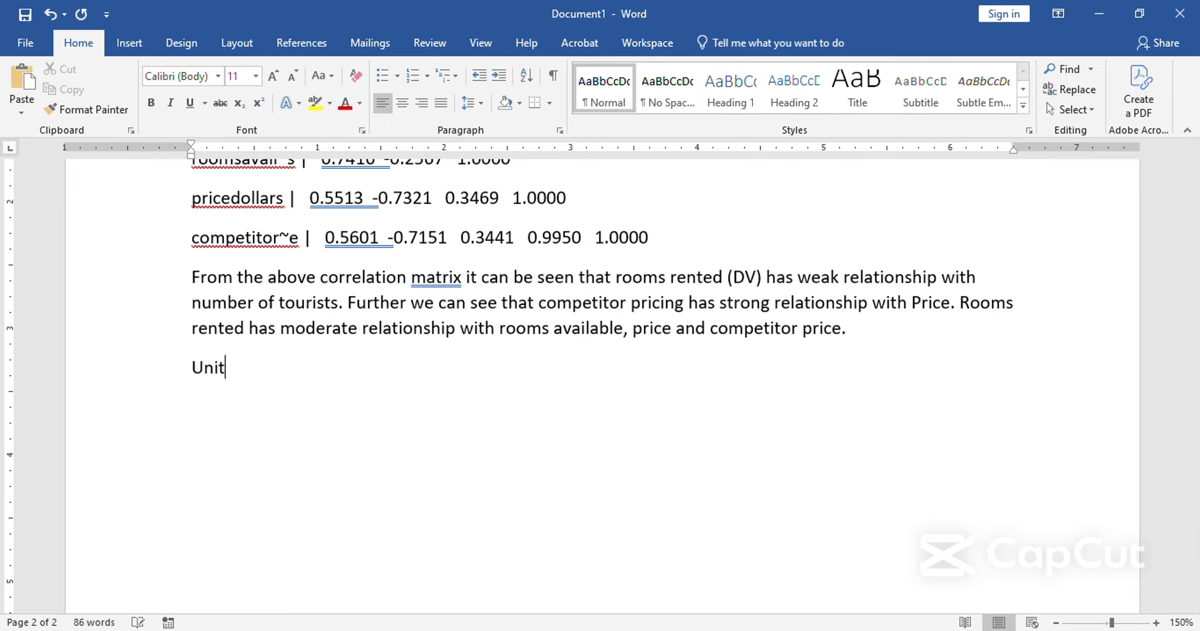
{"action": "type", "text": " root test"}
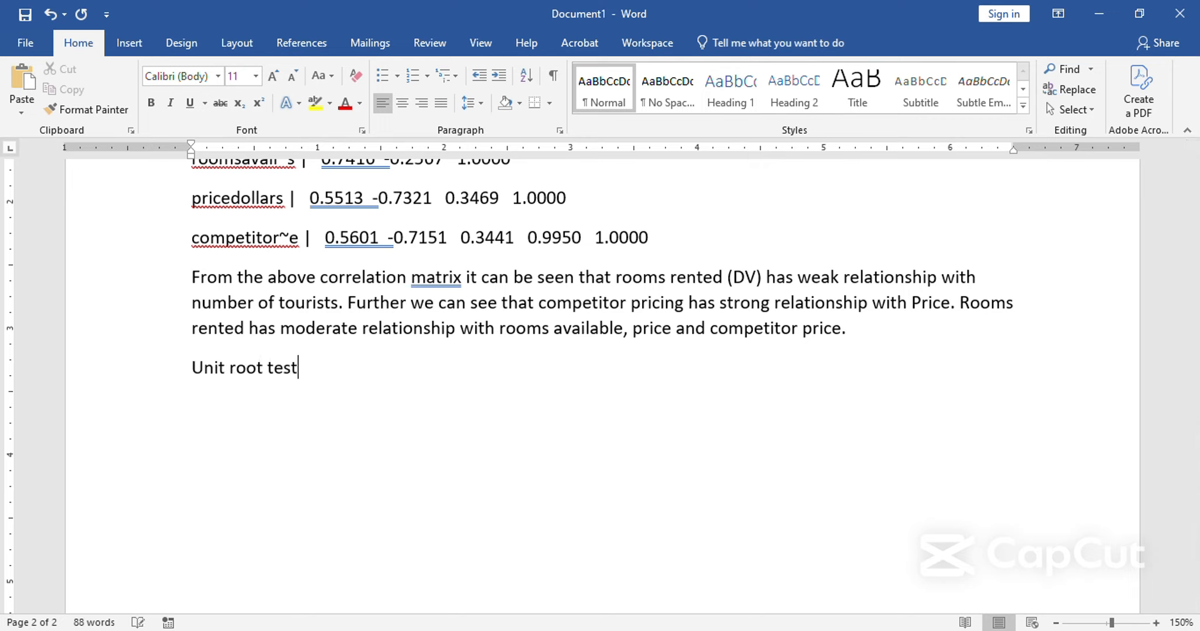
{"action": "type", "text": " / Test of Stat"}
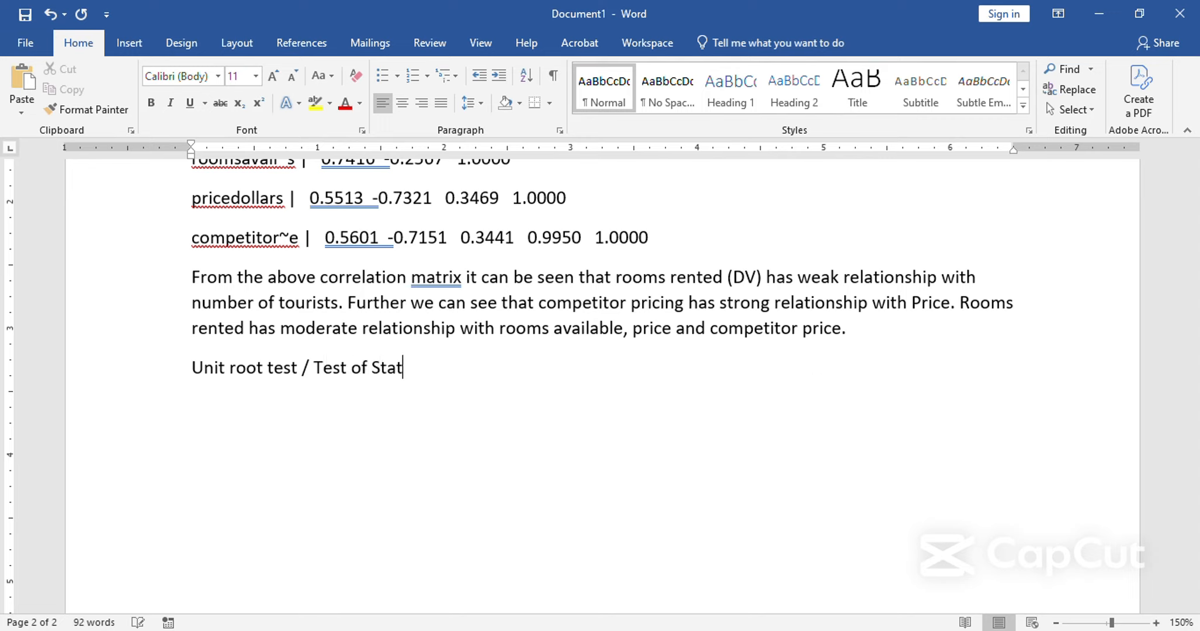
{"action": "type", "text": "ionarity:"}
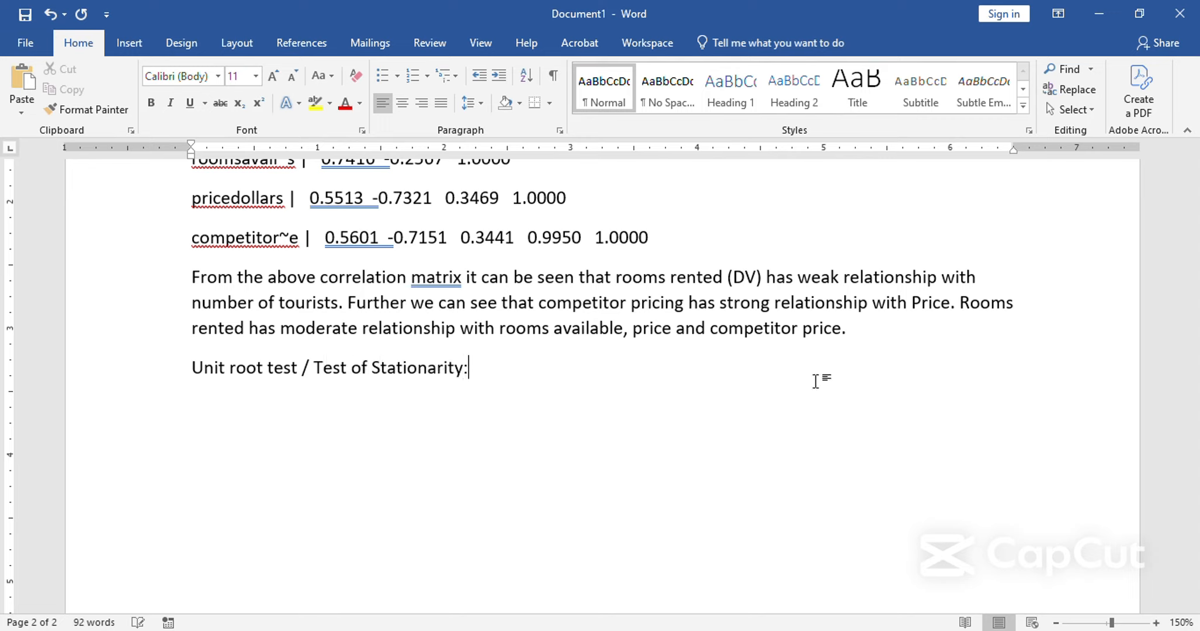
Make the heading "Unit root test / Test of Stationarity:" bold.
{"action": "key", "text": "ctrl+shift+Left"}
{"action": "key", "text": "ctrl+shift+Left"}
{"action": "key", "text": "ctrl+shift+Left"}
{"action": "key", "text": "ctrl+shift+Left"}
{"action": "key", "text": "ctrl+shift+Left"}
{"action": "key", "text": "ctrl+shift+Left"}
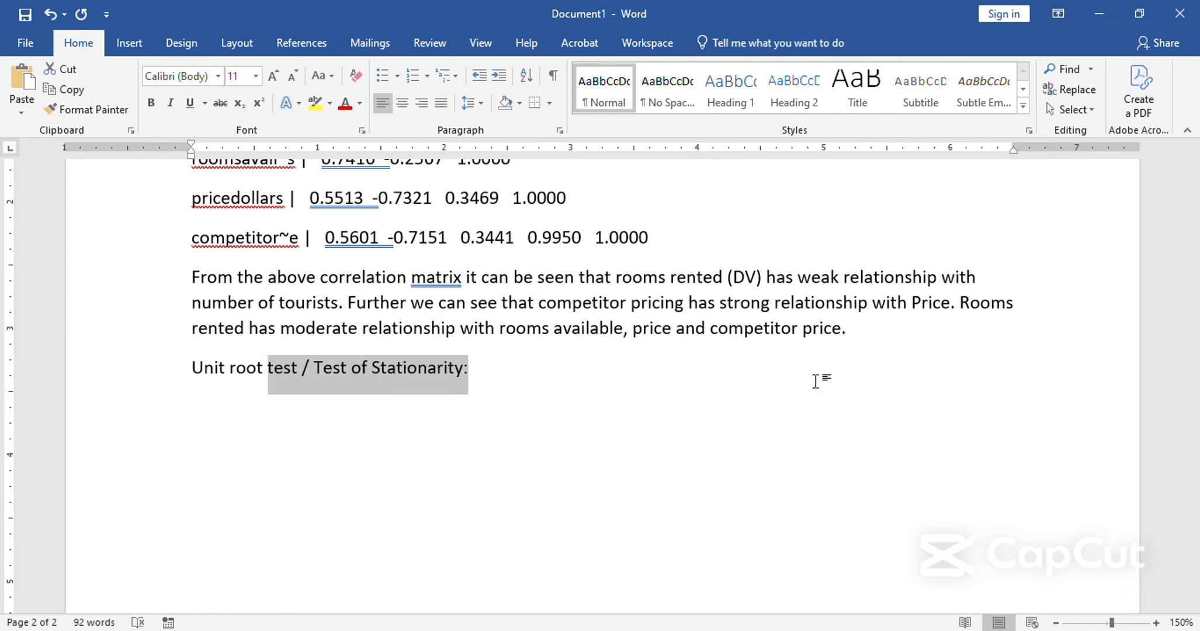
{"action": "key", "text": "ctrl+shift+Left"}
{"action": "key", "text": "ctrl+shift+Left"}
{"action": "key", "text": "ctrl+b"}
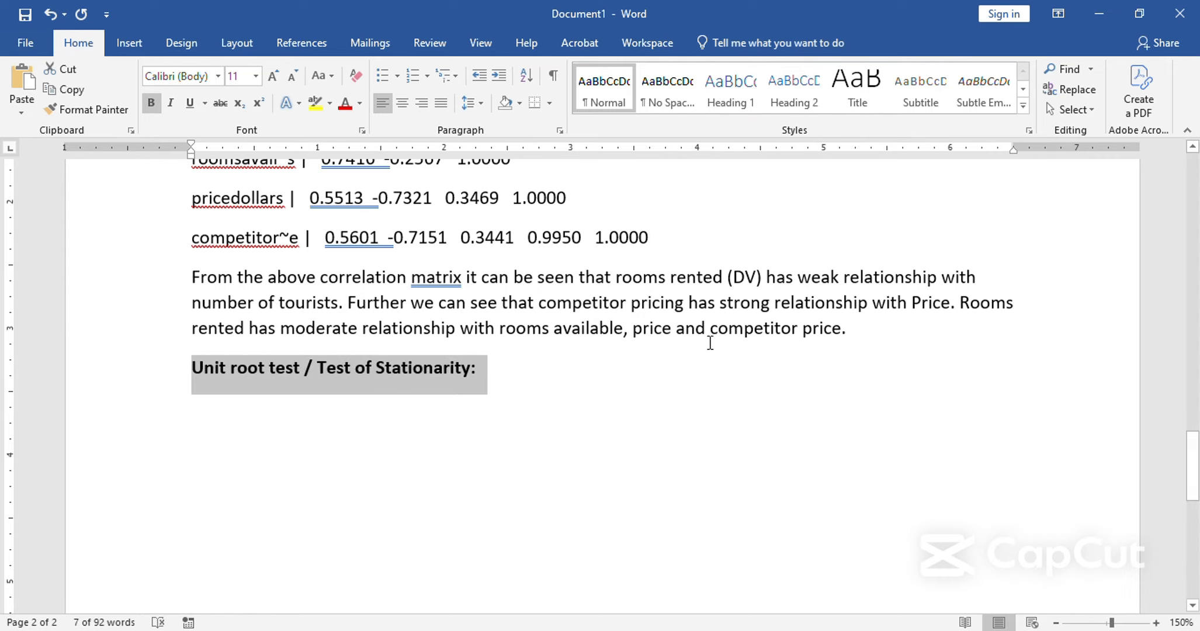
Paste the copied Dickey-Fuller test output on a new line under the unit root test heading.
{"action": "scroll", "coordinate": [554, 377], "scroll_direction": "up", "scroll_amount": 5}
{"action": "scroll", "coordinate": [188, 263], "scroll_direction": "up", "scroll_amount": 2}
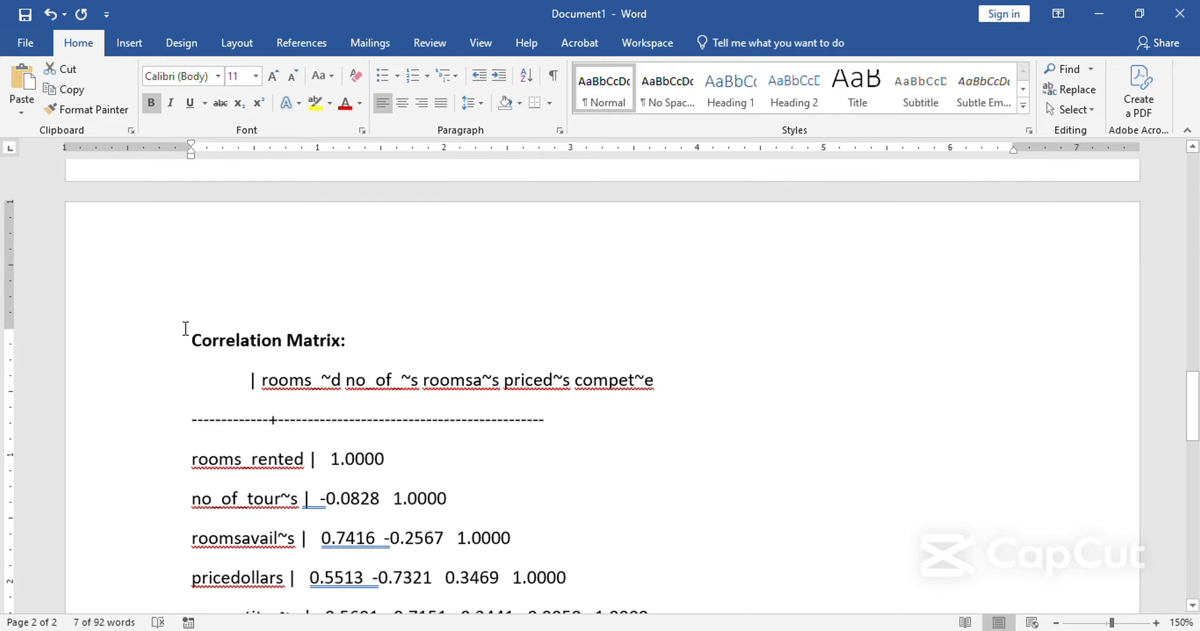
{"action": "scroll", "coordinate": [185, 328], "scroll_direction": "down", "scroll_amount": 6}
{"action": "left_click", "coordinate": [427, 377]}
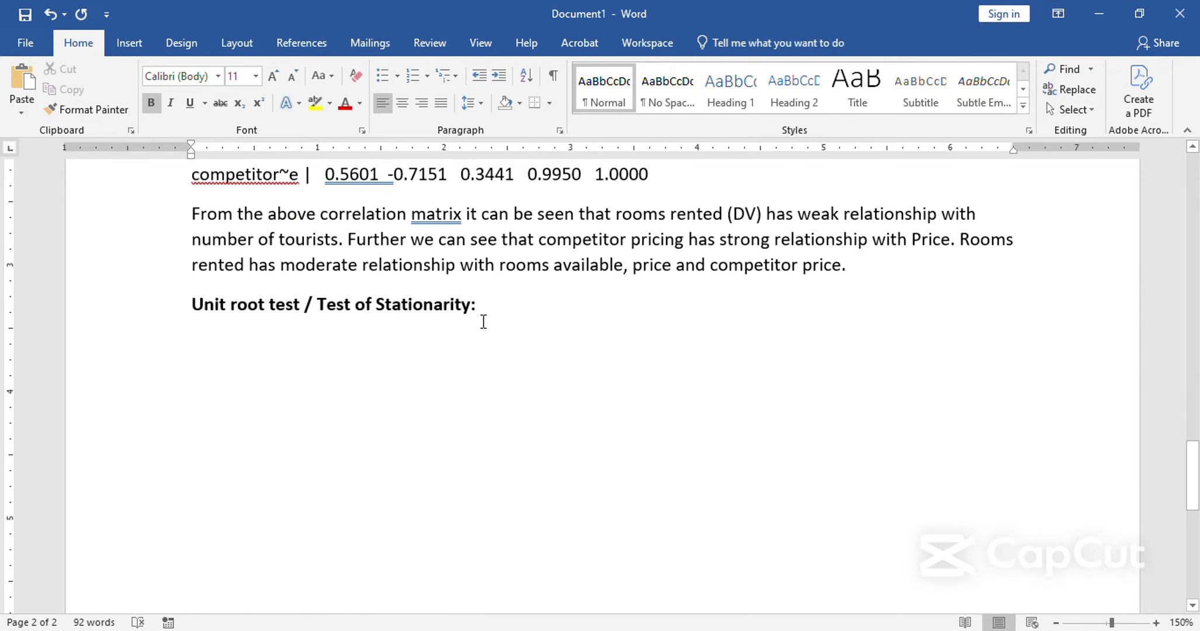
{"action": "key", "text": "Return"}
{"action": "key", "text": "ctrl+v"}
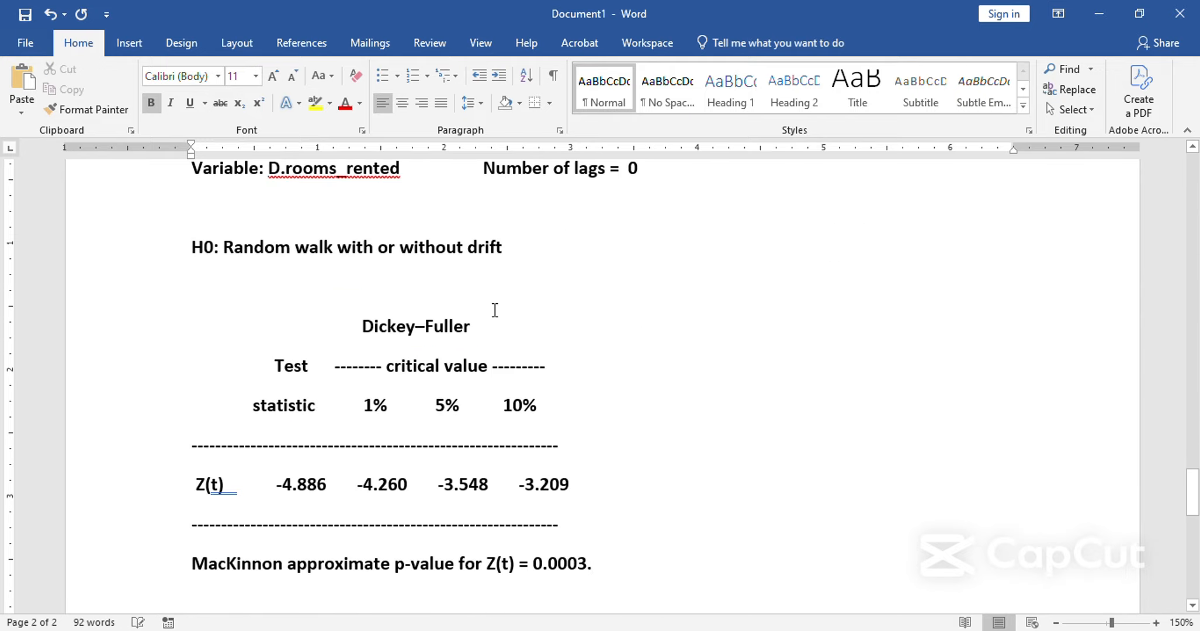
{"action": "scroll", "coordinate": [308, 428], "scroll_direction": "up", "scroll_amount": 12}
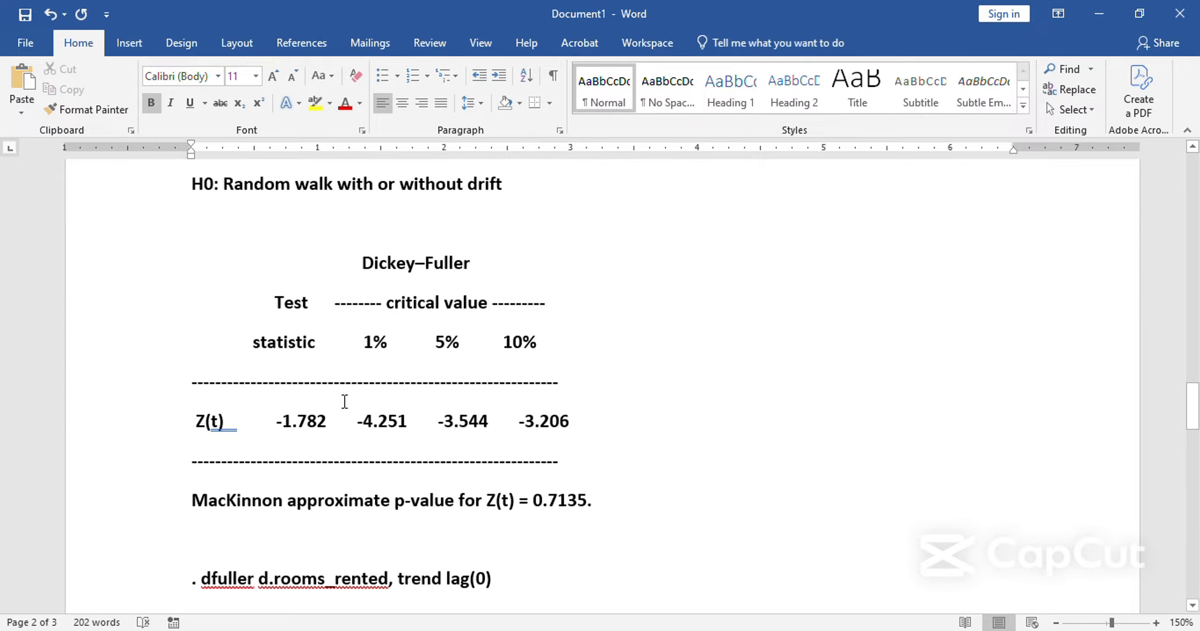
Start a new paragraph below the pasted Dickey-Fuller output, leaving a blank line, with "From the above ADF test we can see that".
{"action": "scroll", "coordinate": [354, 409], "scroll_direction": "down", "scroll_amount": 15}
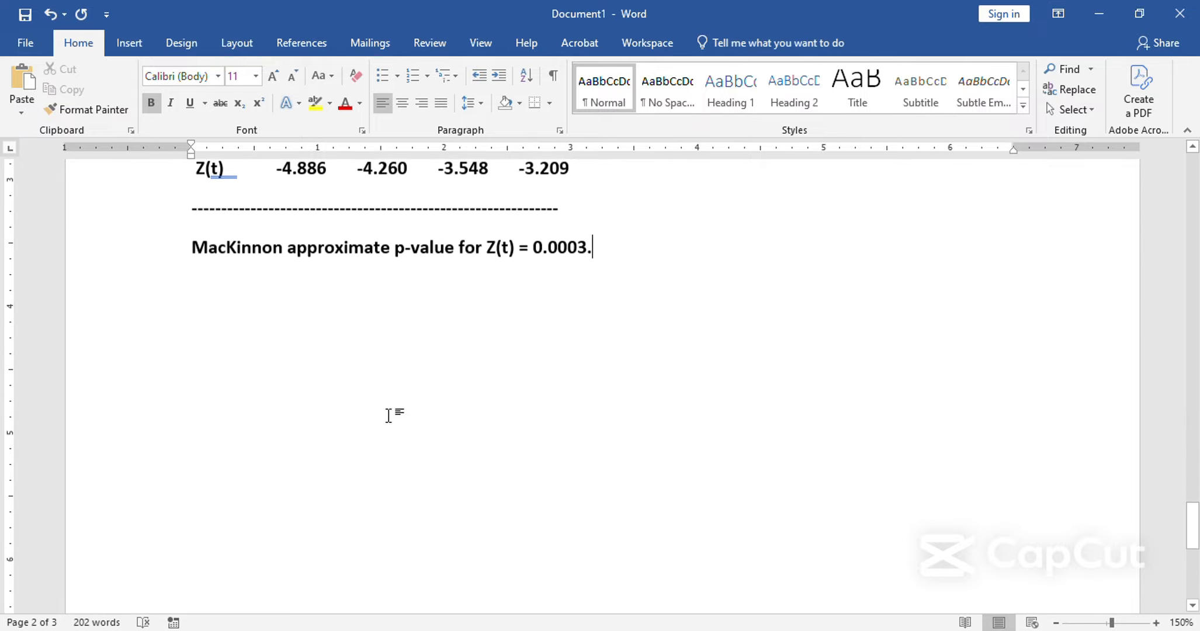
{"action": "key", "text": "Return"}
{"action": "key", "text": "Return"}
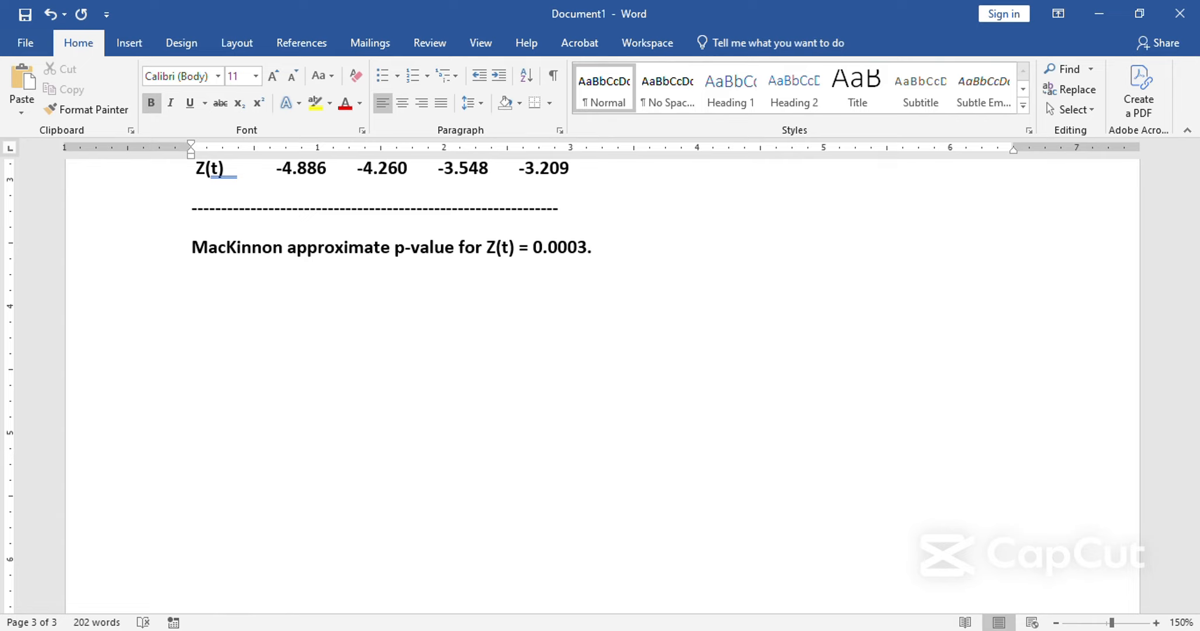
{"action": "type", "text": "From the abo"}
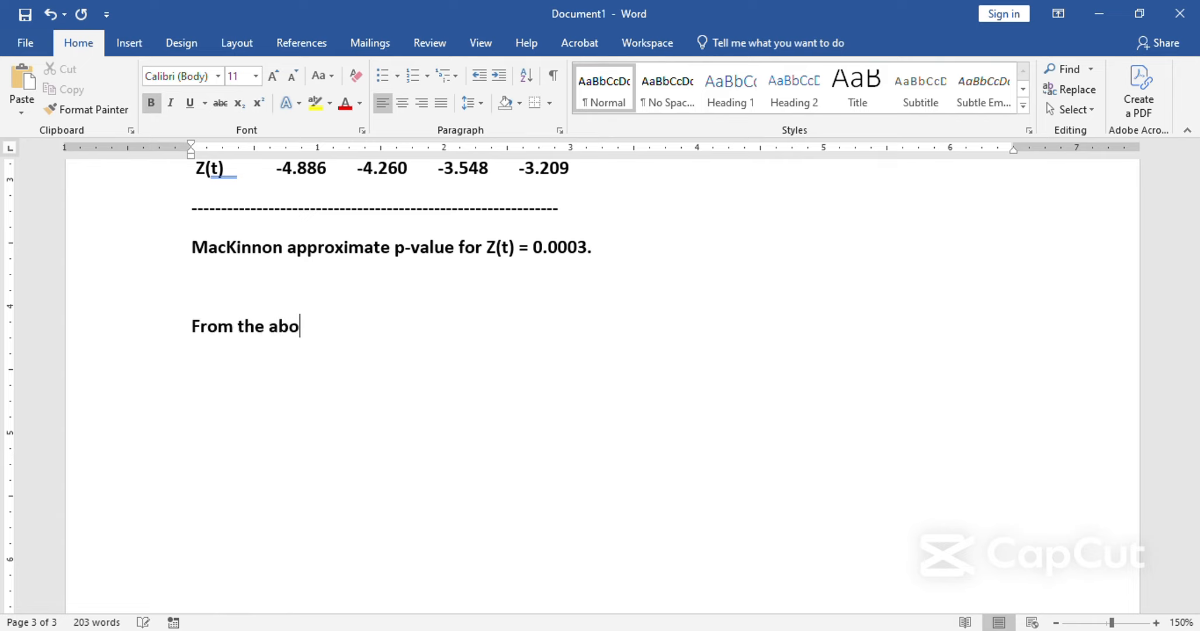
{"action": "type", "text": "ve ADF test we ca"}
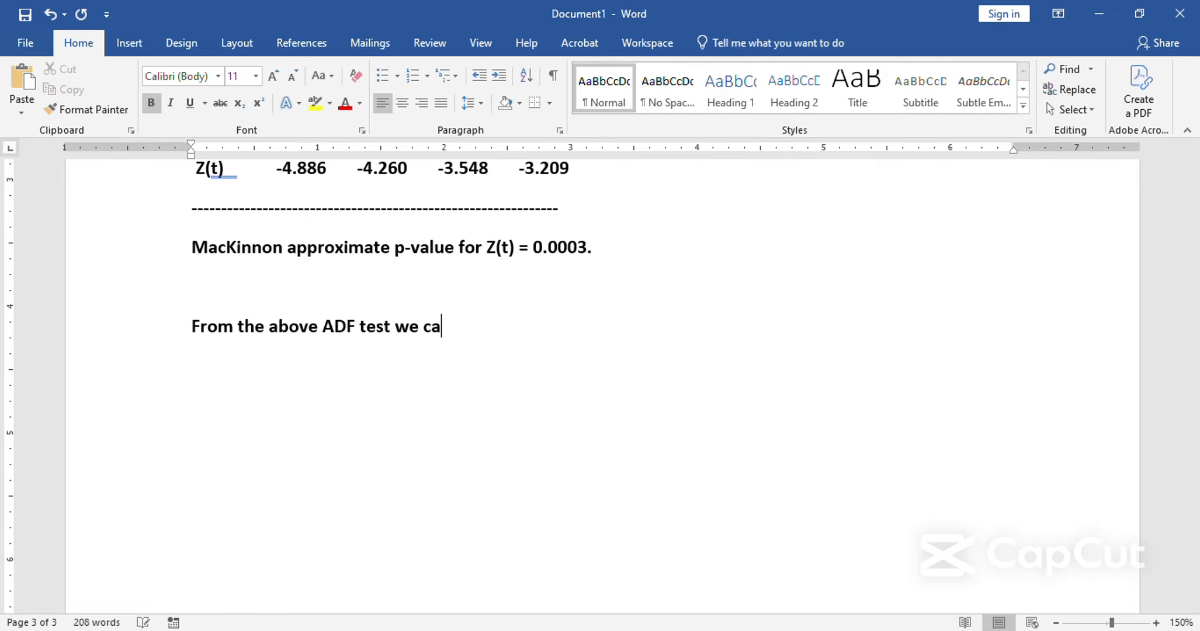
{"action": "type", "text": "n see that the"}
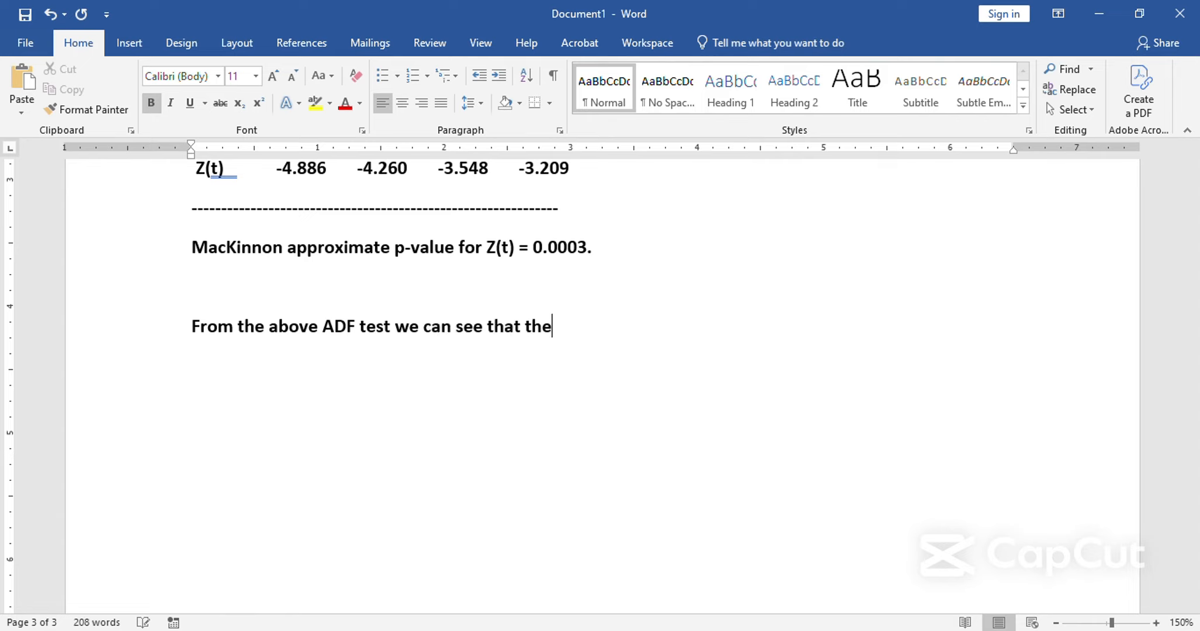
{"action": "type", "text": " data was n"}
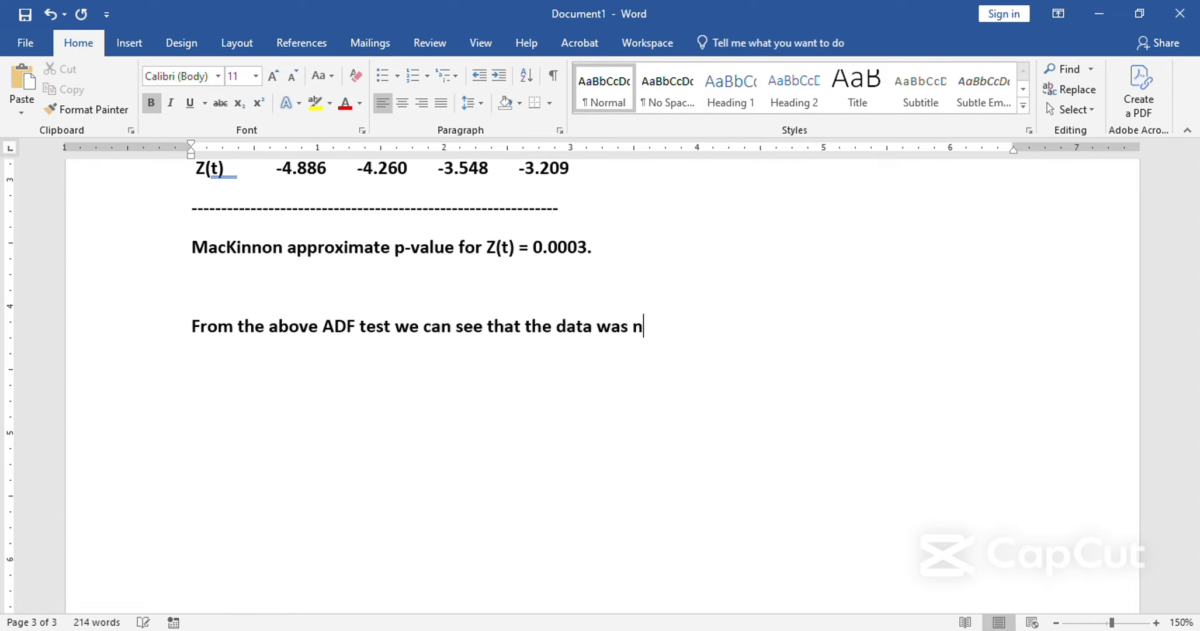
{"action": "type", "text": "on-station"}
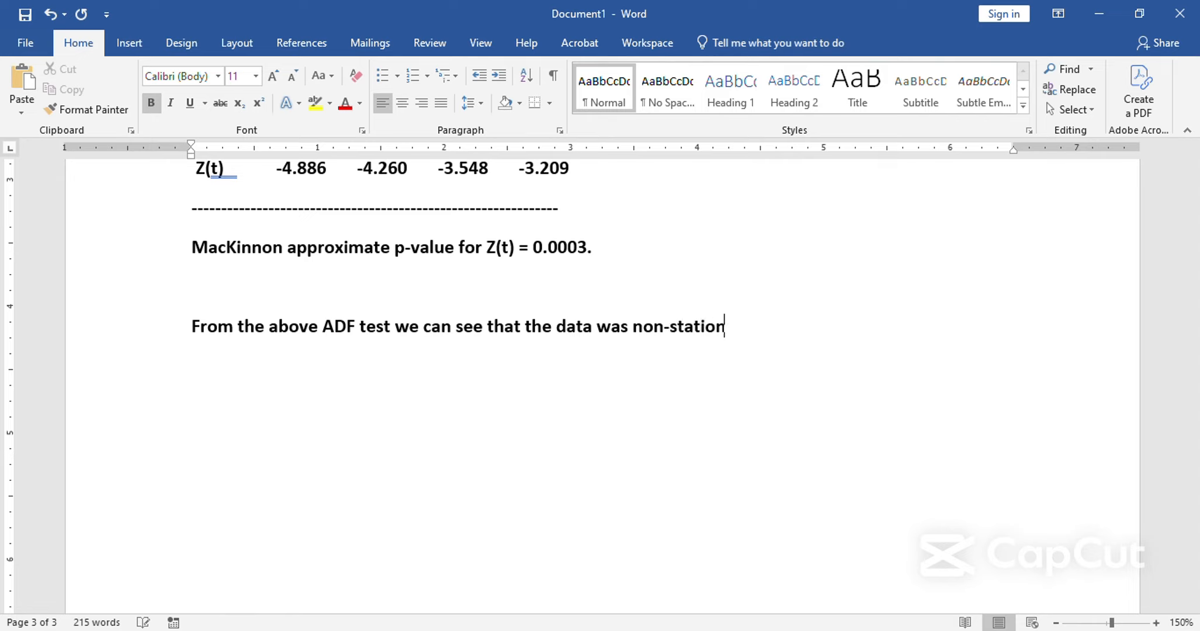
{"action": "type", "text": "ary (P-value "}
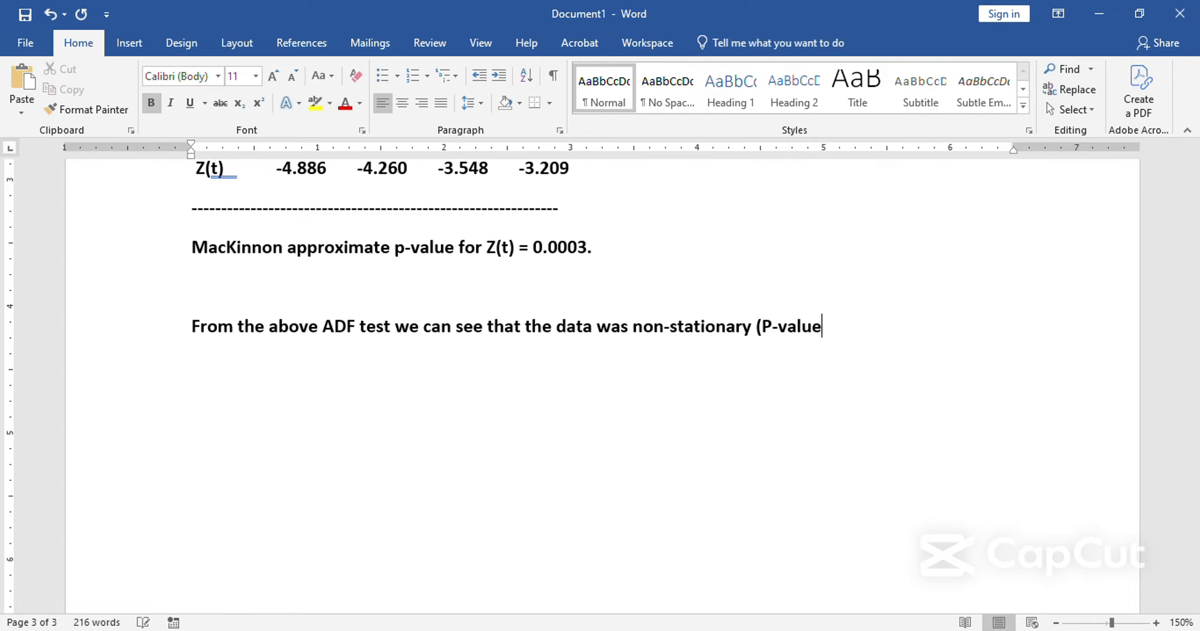
{"action": "type", "text": "> 0.05)"}
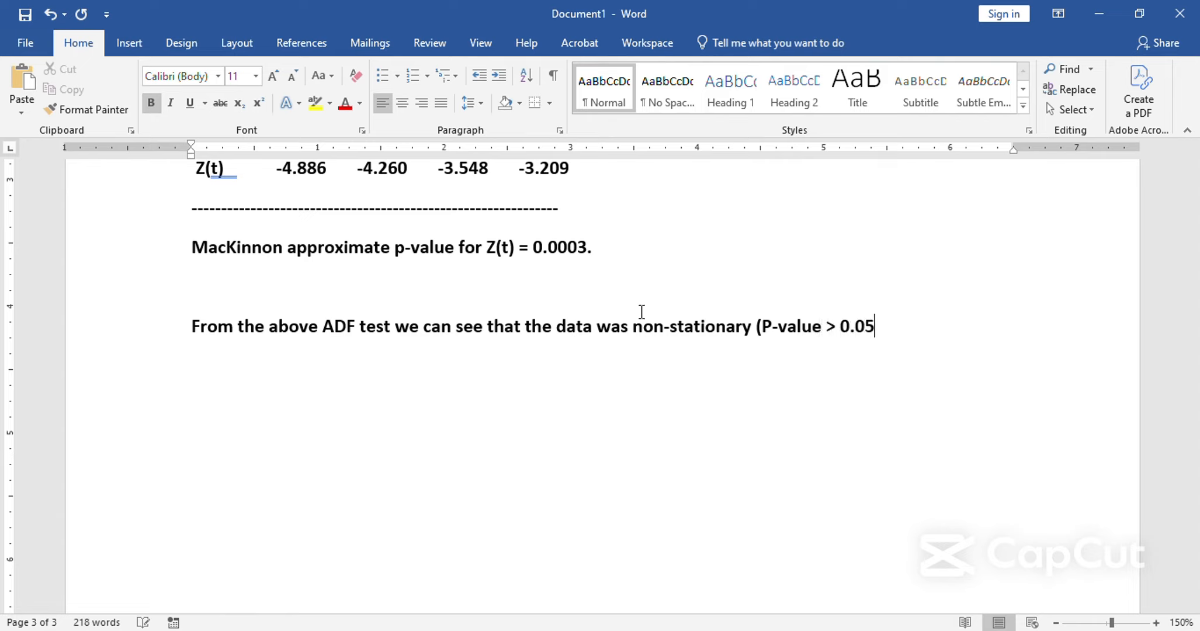
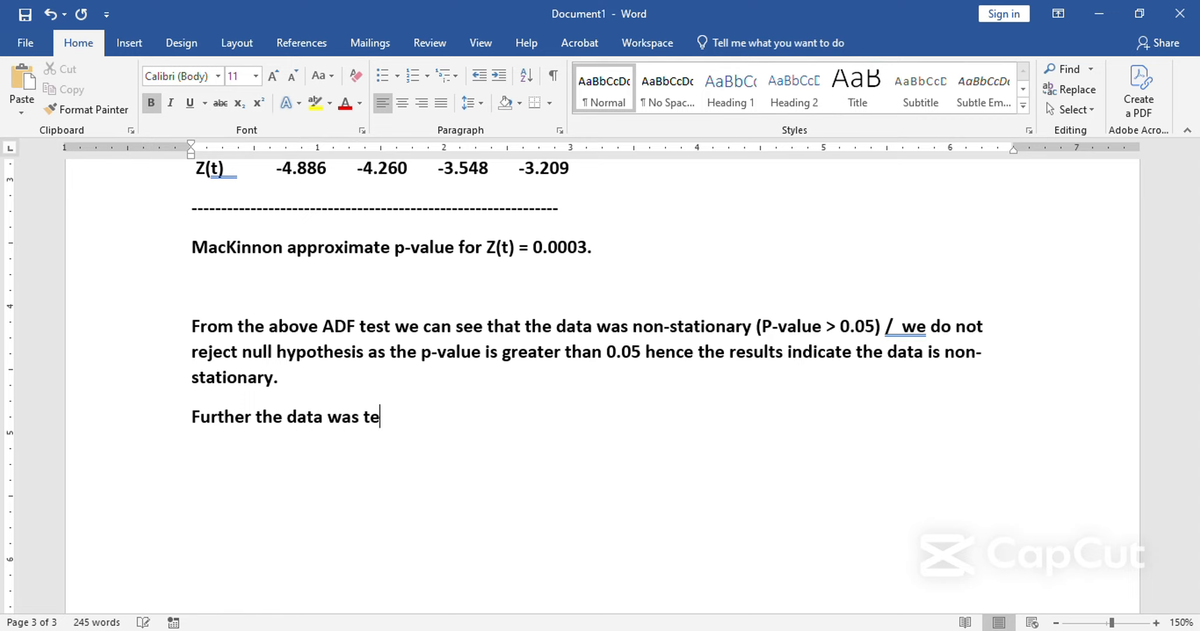
Complete the opening words of the last paragraph as "Further the data was transformed in first difference".
{"action": "type", "text": "trea"}
{"action": "key", "text": "BackSpace"}
{"action": "key", "text": "BackSpace"}
{"action": "type", "text": "nsa"}
{"action": "key", "text": "BackSpace"}
{"action": "key", "text": "BackSpace"}
{"action": "key", "text": "BackSpace"}
{"action": "type", "text": "ansformed into"}
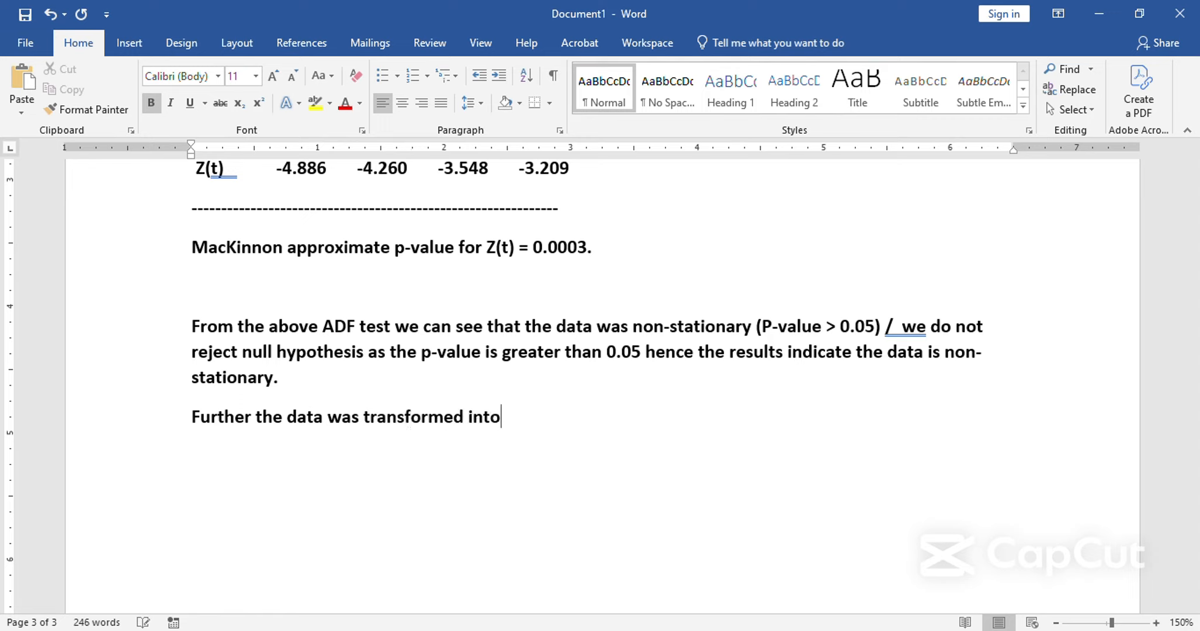
{"action": "key", "text": "BackSpace"}
{"action": "type", "text": "first differen"}
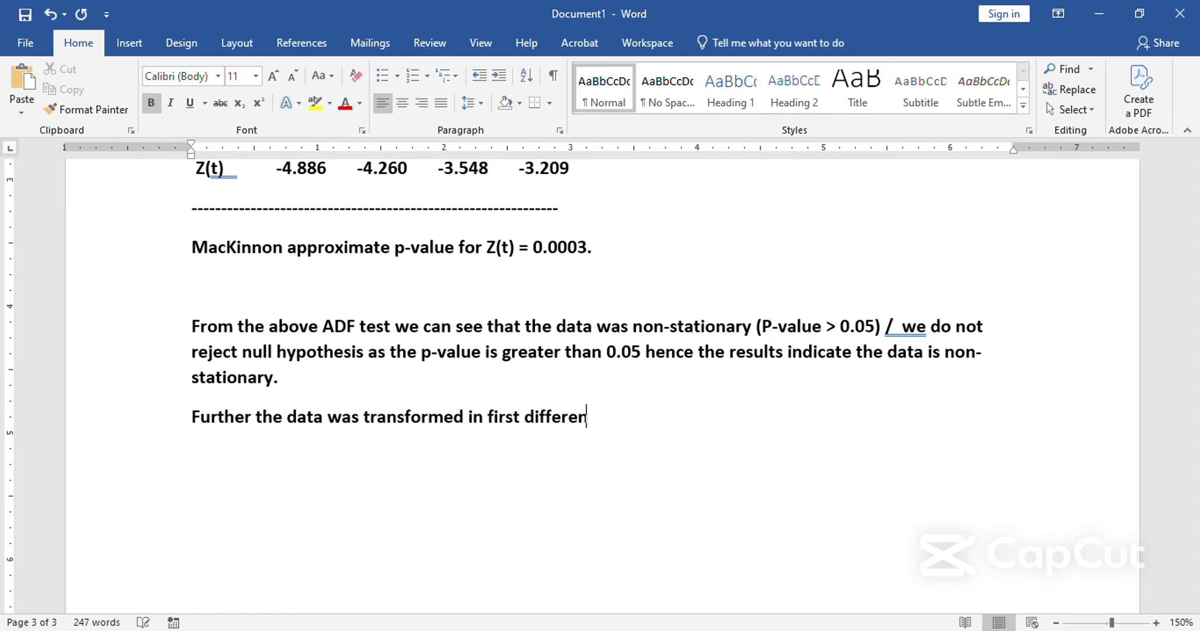
{"action": "type", "text": "ce, the null hy"}
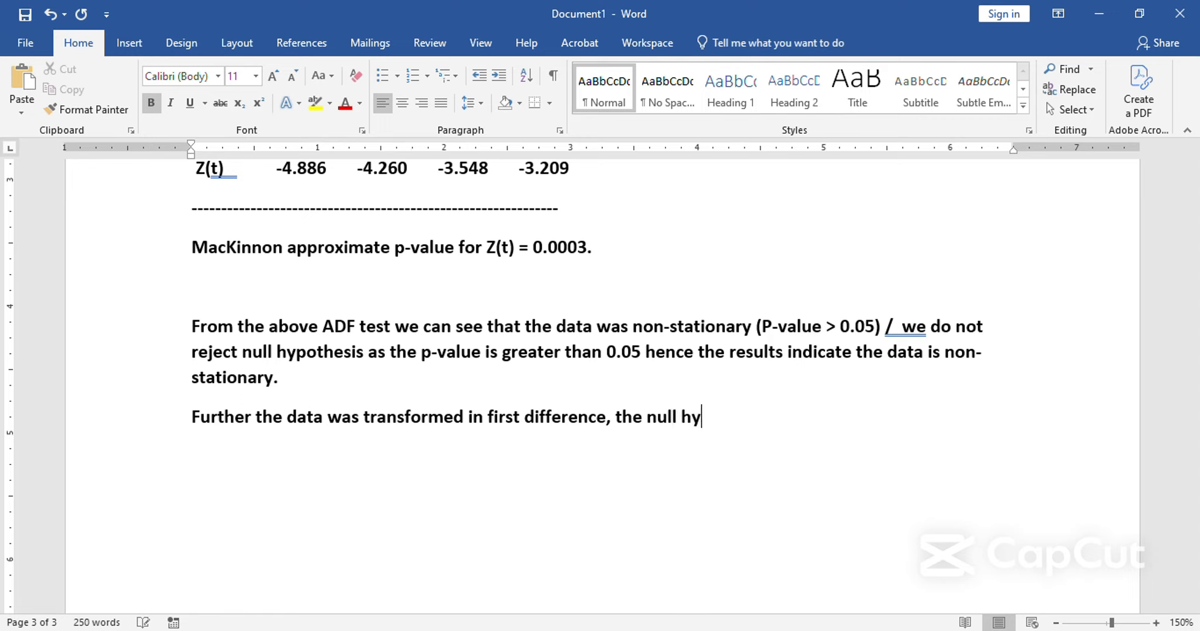
{"action": "type", "text": "pothesis was"}
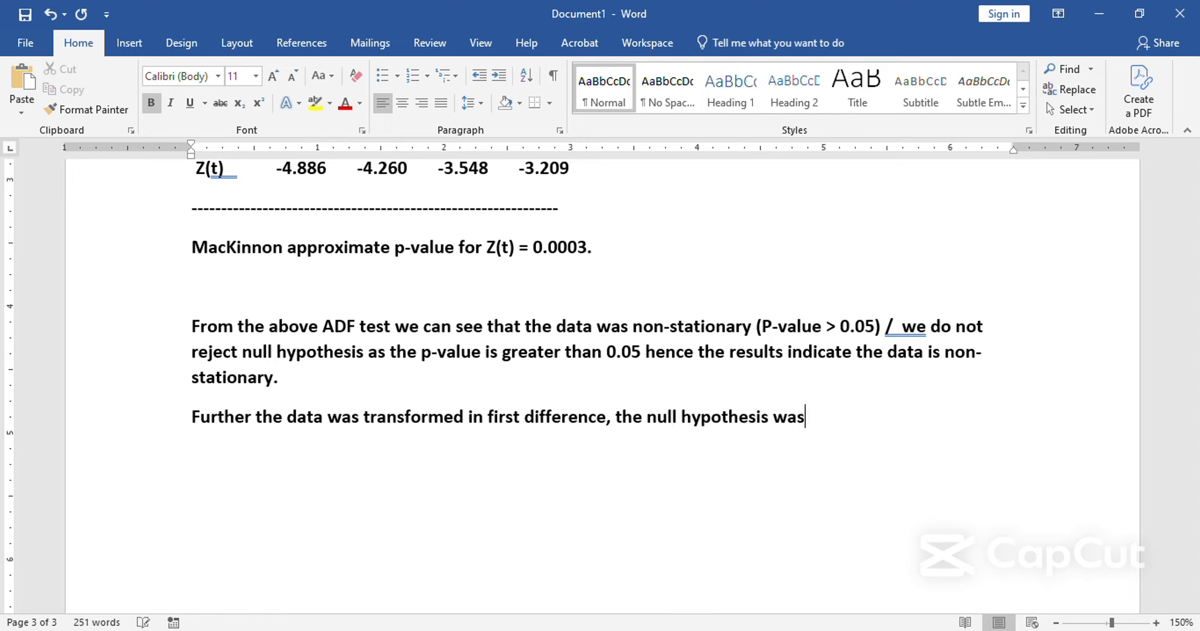
{"action": "type", "text": " rejected "}
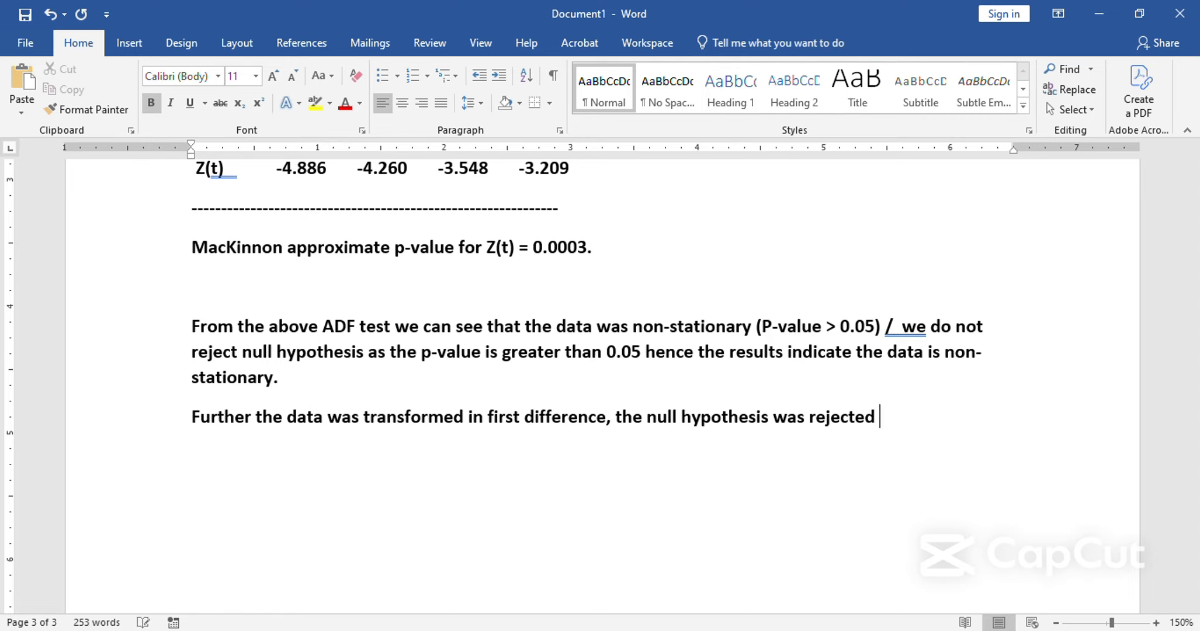
{"action": "type", "text": "and the p="}
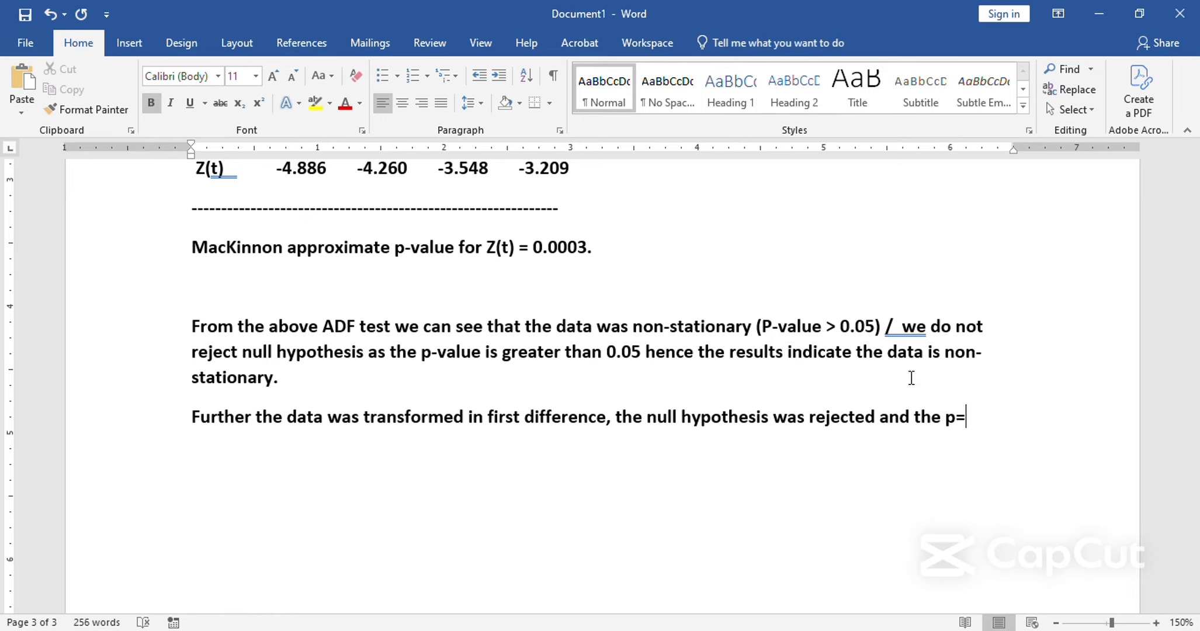
Continue the sentence with ", the null hypothesis was rejected and the p-value is less than 0.05".
{"action": "key", "text": "BackSpace"}
{"action": "type", "text": "-value is less"}
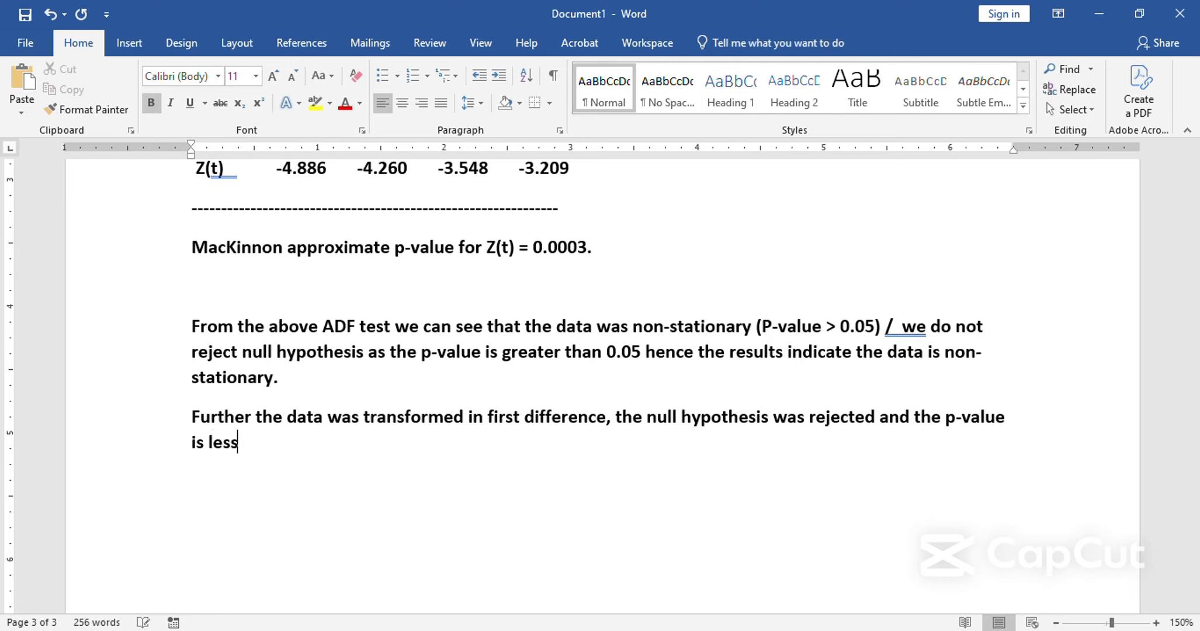
{"action": "type", "text": " than 0.05"}
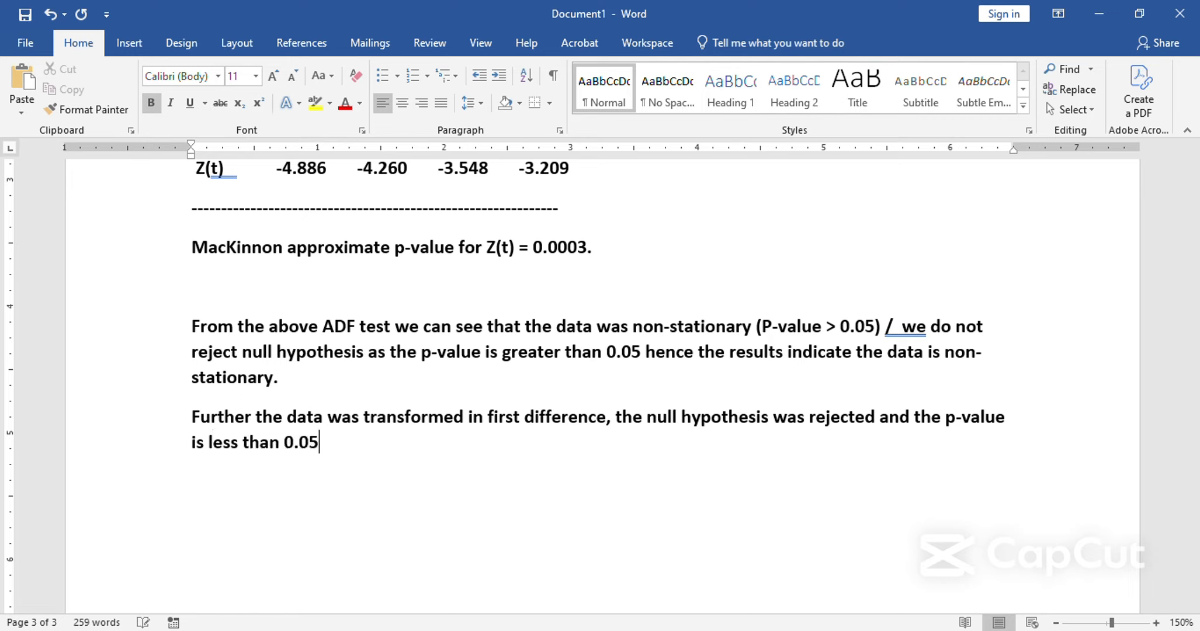
{"action": "type", "text": " indicating"}
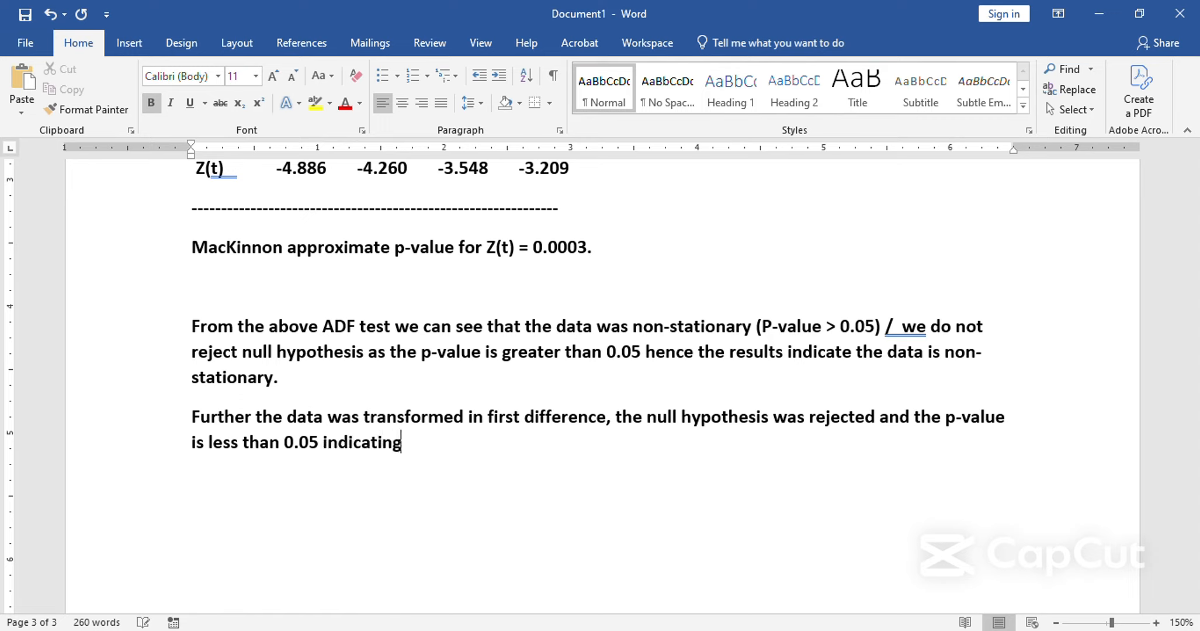
{"action": "type", "text": " the da"}
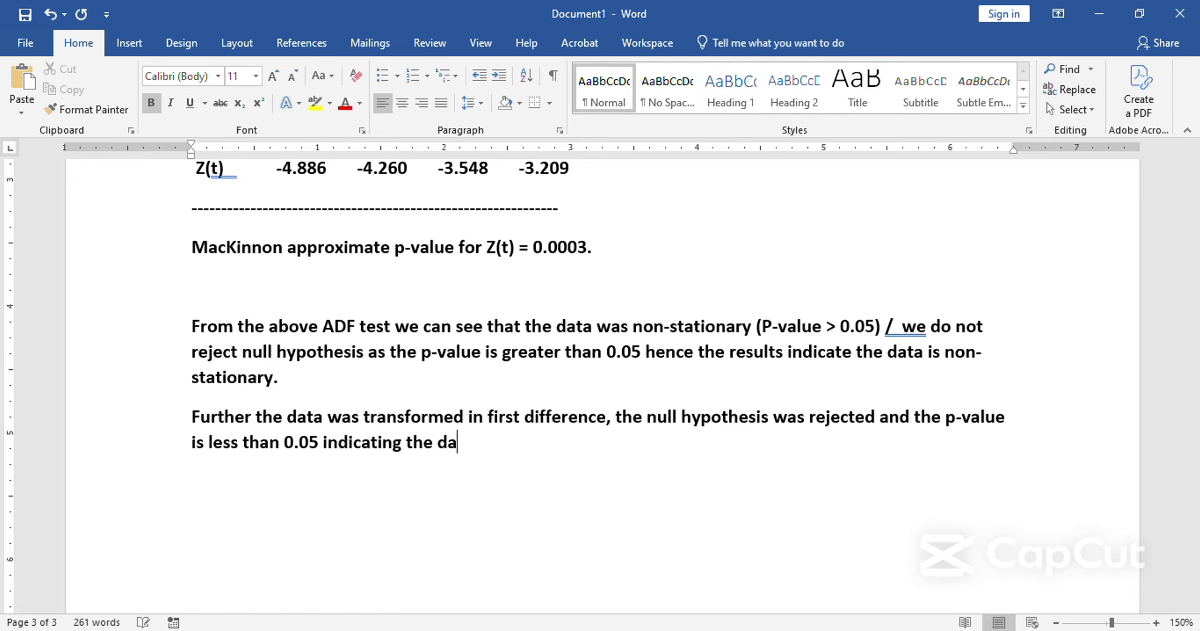
{"action": "type", "text": "ta is now stationr"}
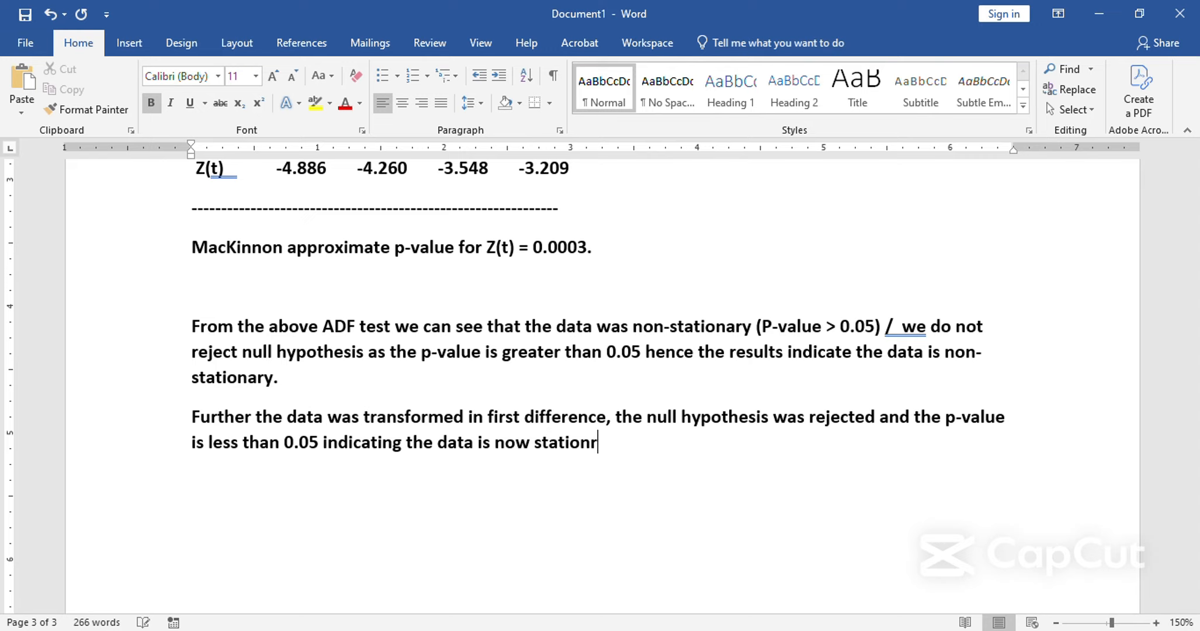
Finish the sentence with "indicating the data is now stationary." and start a new paragraph below it.
{"action": "key", "text": "BackSpace"}
{"action": "type", "text": "ary."}
{"action": "scroll", "coordinate": [601, 385], "scroll_direction": "up", "scroll_amount": 3}
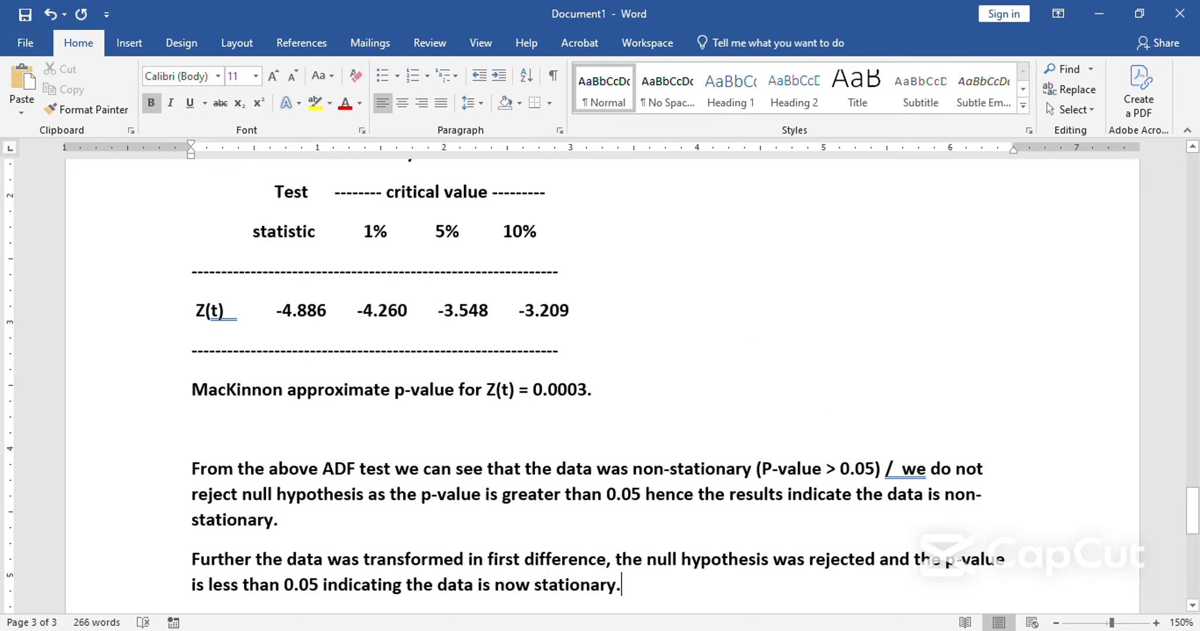
{"action": "key", "text": "Return"}
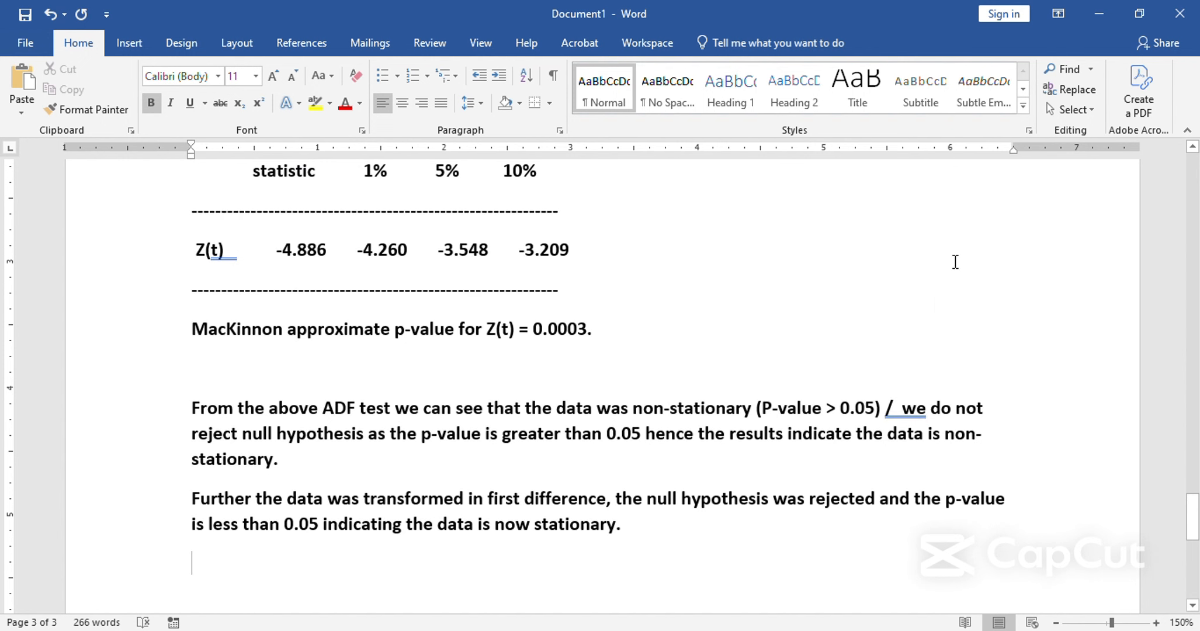
Switch to Stata, run dfuller no_of_tourists , trend lag(0) by adapting the earlier rooms_rented command, and highlight the resulting p-value.
{"action": "key", "text": "alt+Tab"}
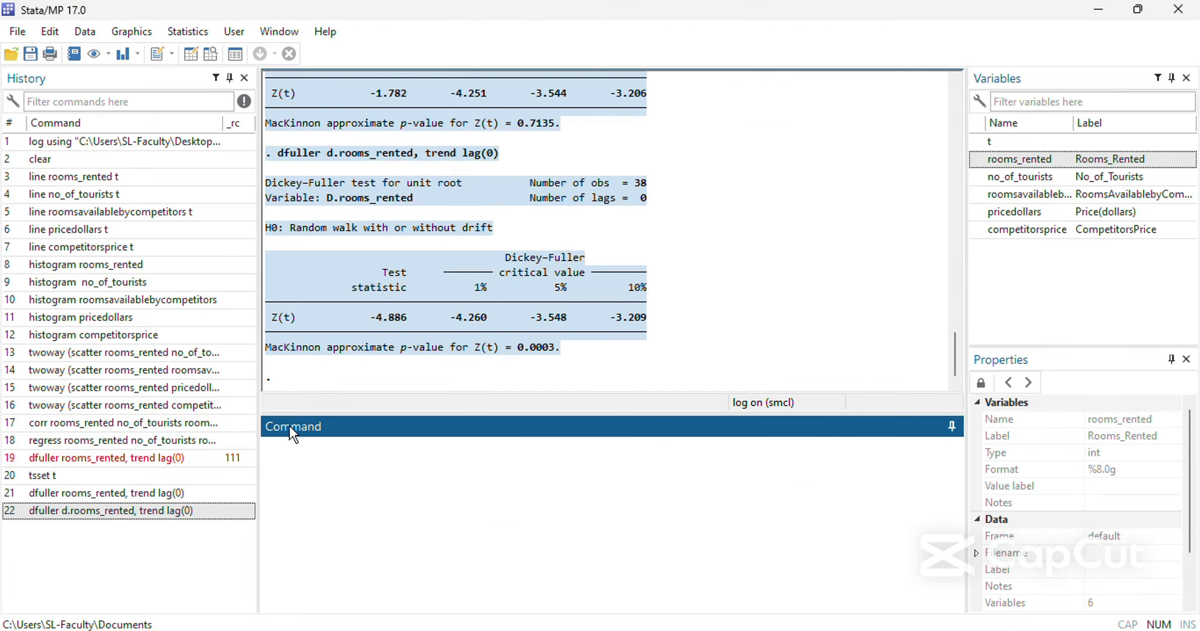
{"action": "left_click", "coordinate": [167, 494]}
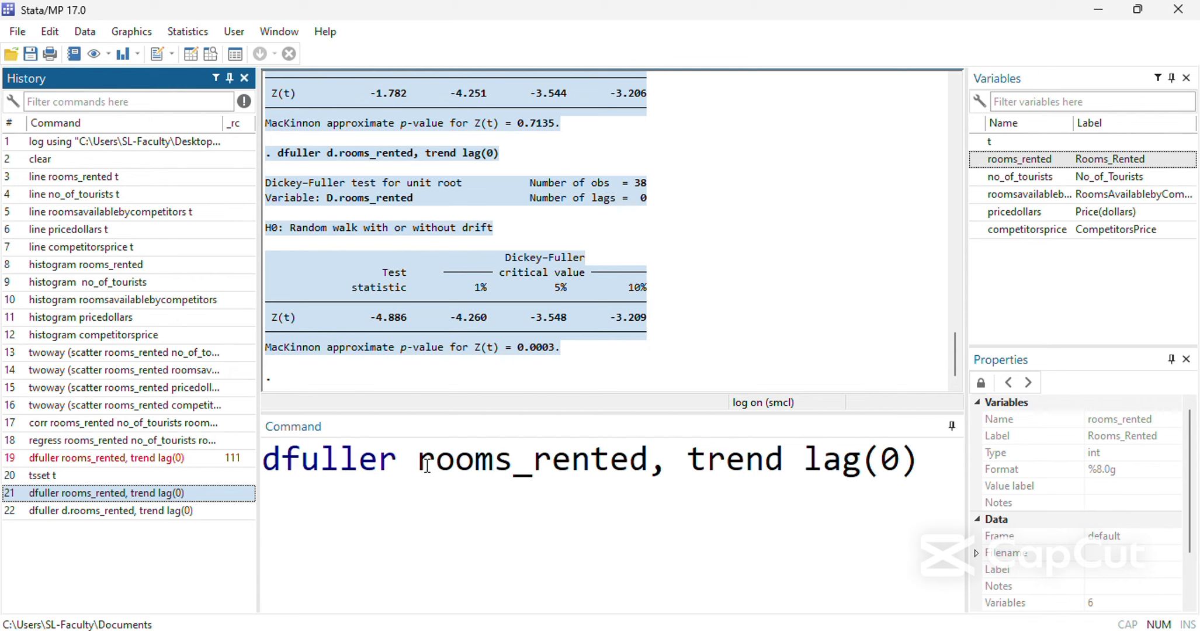
{"action": "left_click_drag", "start_coordinate": [415, 462], "coordinate": [648, 462]}
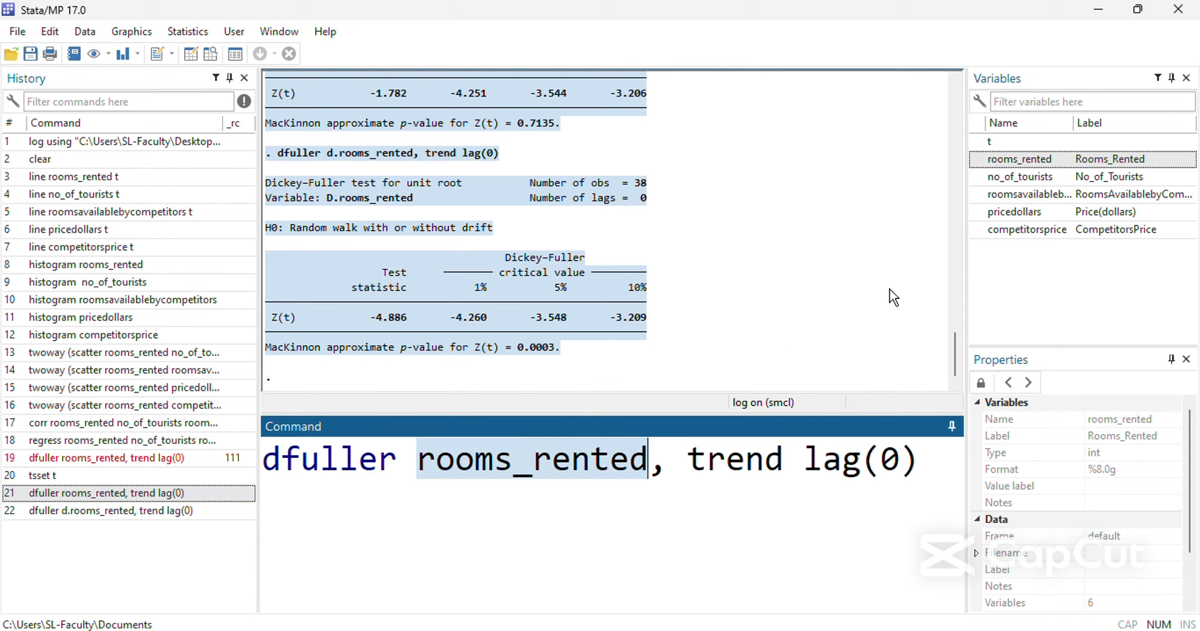
{"action": "double_click", "coordinate": [1028, 178]}
{"action": "key", "text": "Return"}
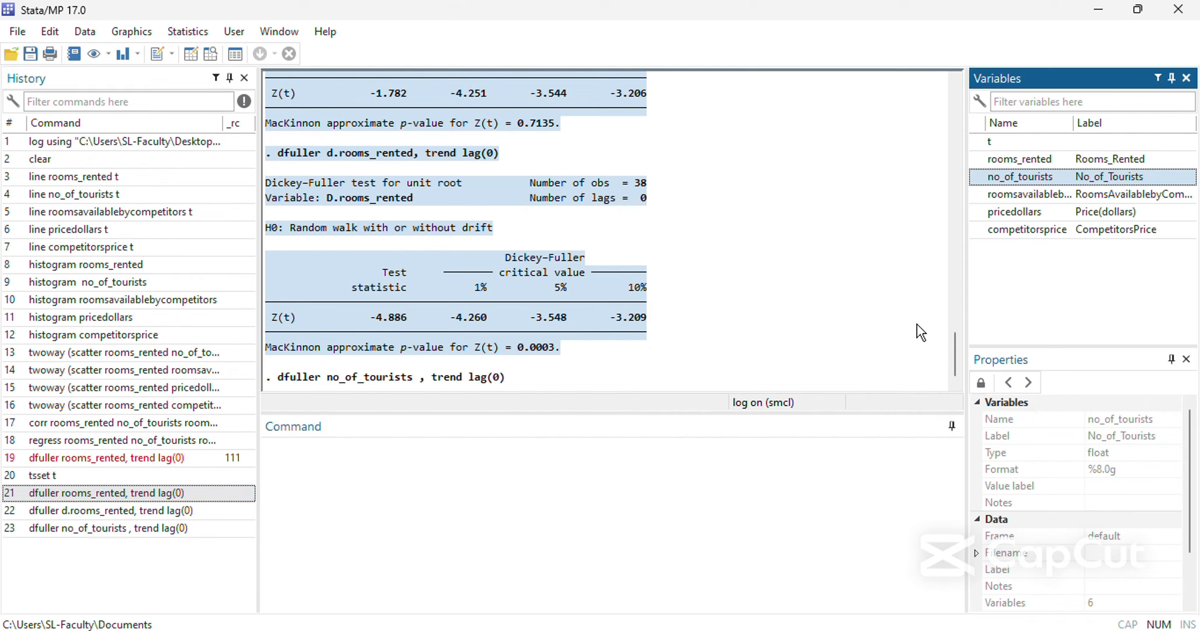
{"action": "left_click_drag", "start_coordinate": [578, 350], "coordinate": [514, 350]}
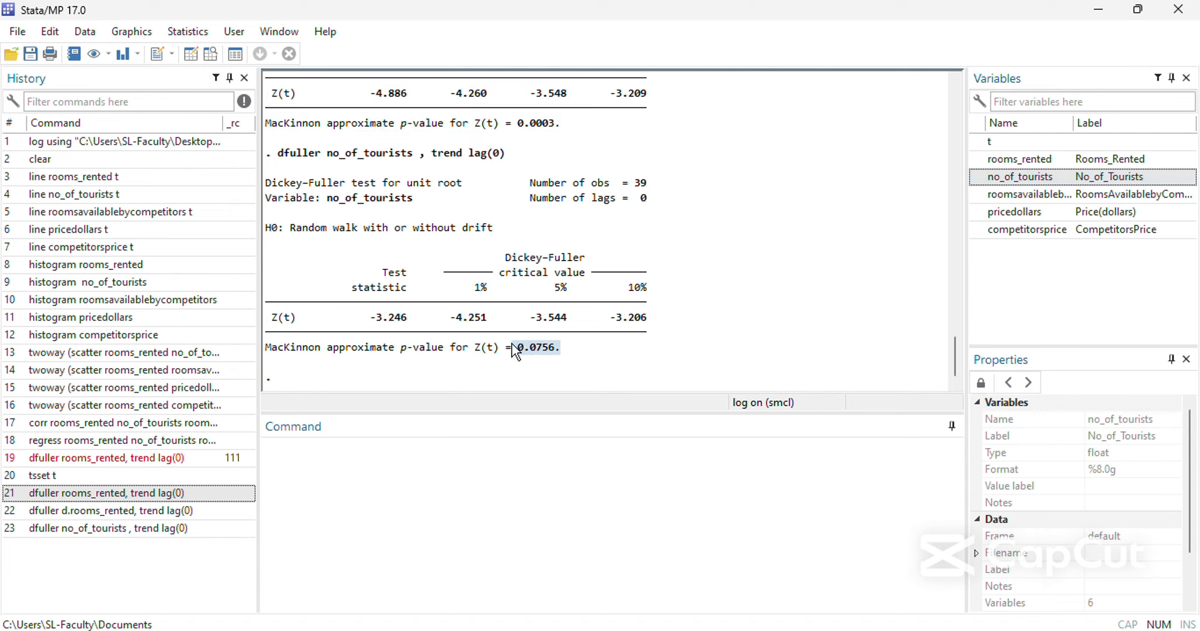
Run the Dickey-Fuller test on the first difference with dfuller d.no_of_tourists , trend lag(0) and highlight its p-value.
{"action": "left_click", "coordinate": [204, 529]}
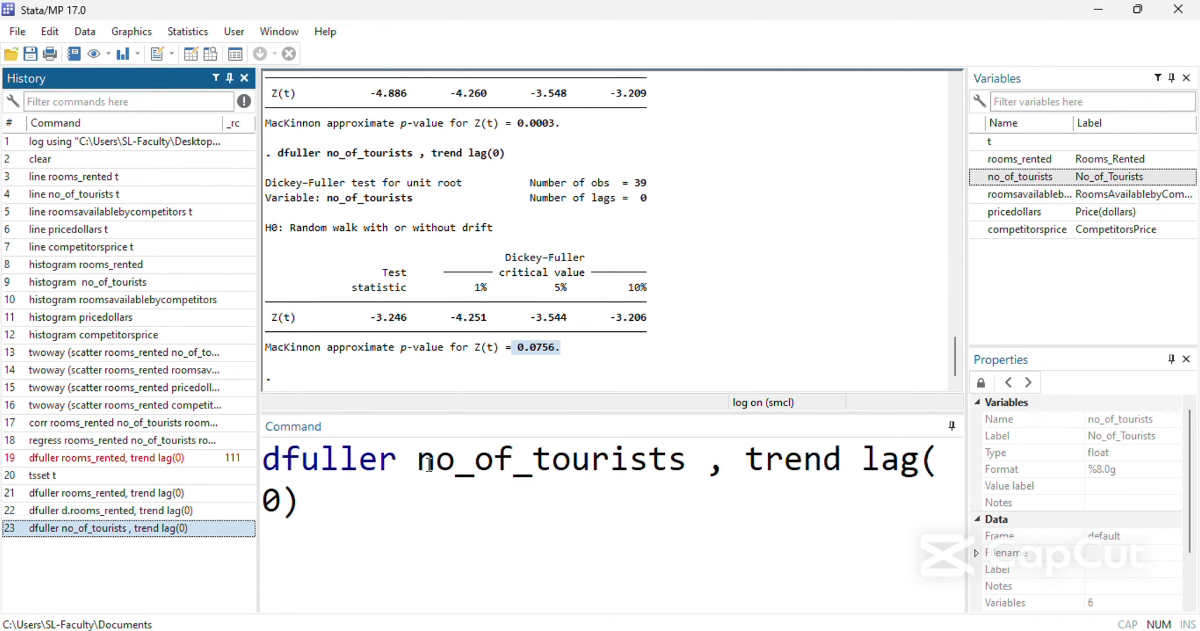
{"action": "left_click", "coordinate": [419, 465]}
{"action": "type", "text": "d."}
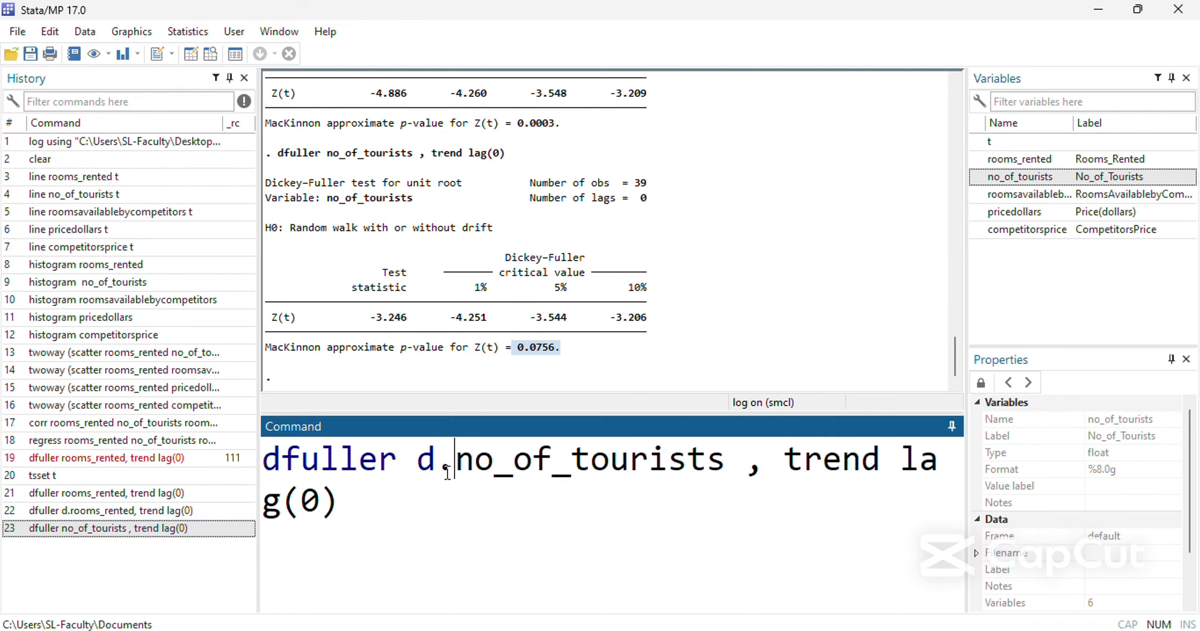
{"action": "key", "text": "Return"}
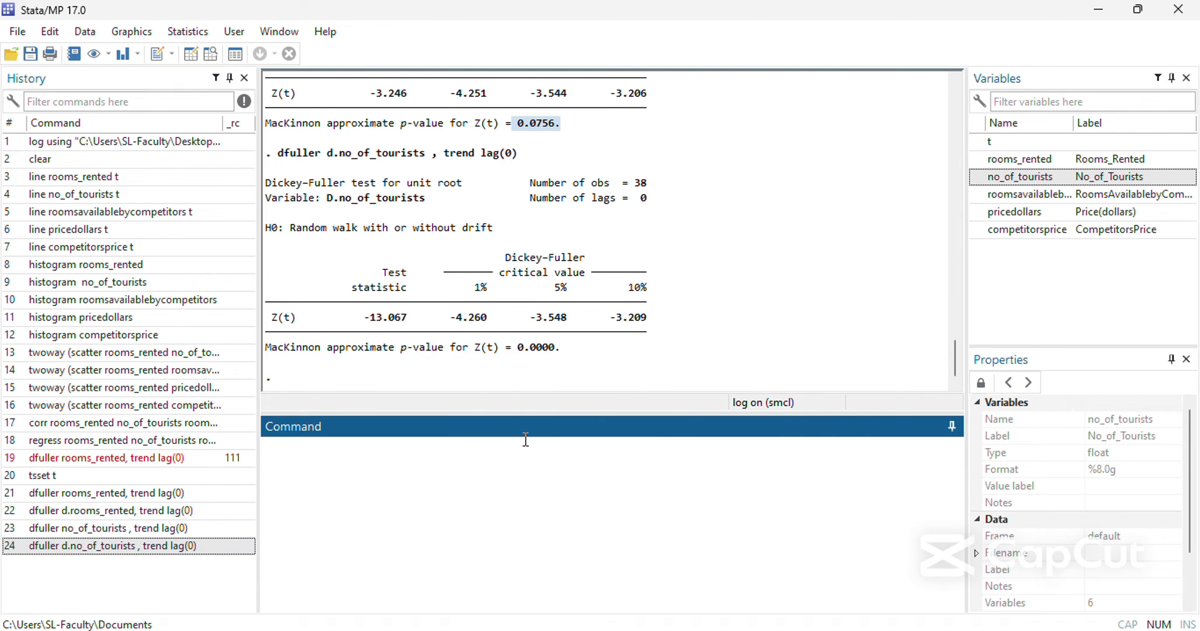
{"action": "left_click_drag", "start_coordinate": [562, 348], "coordinate": [525, 349]}
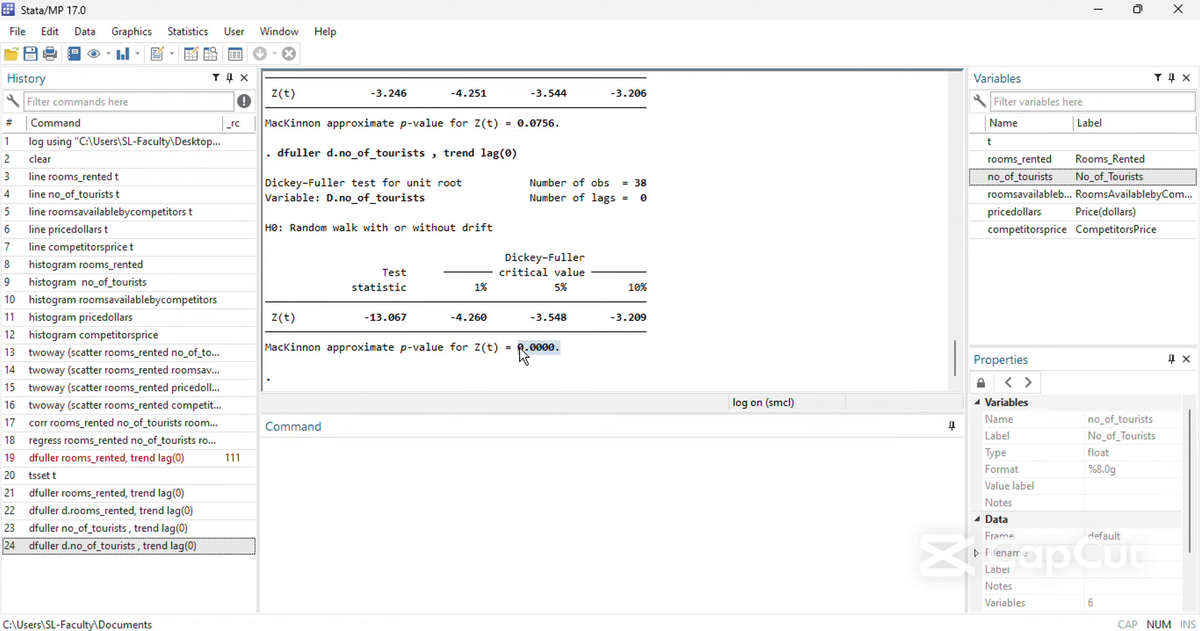
Reuse the no_of_tourists test command to run dfuller roomsavailablebycompetitor, trend lag(0) and highlight its p-value.
{"action": "left_click", "coordinate": [187, 531]}
{"action": "left_click", "coordinate": [187, 531]}
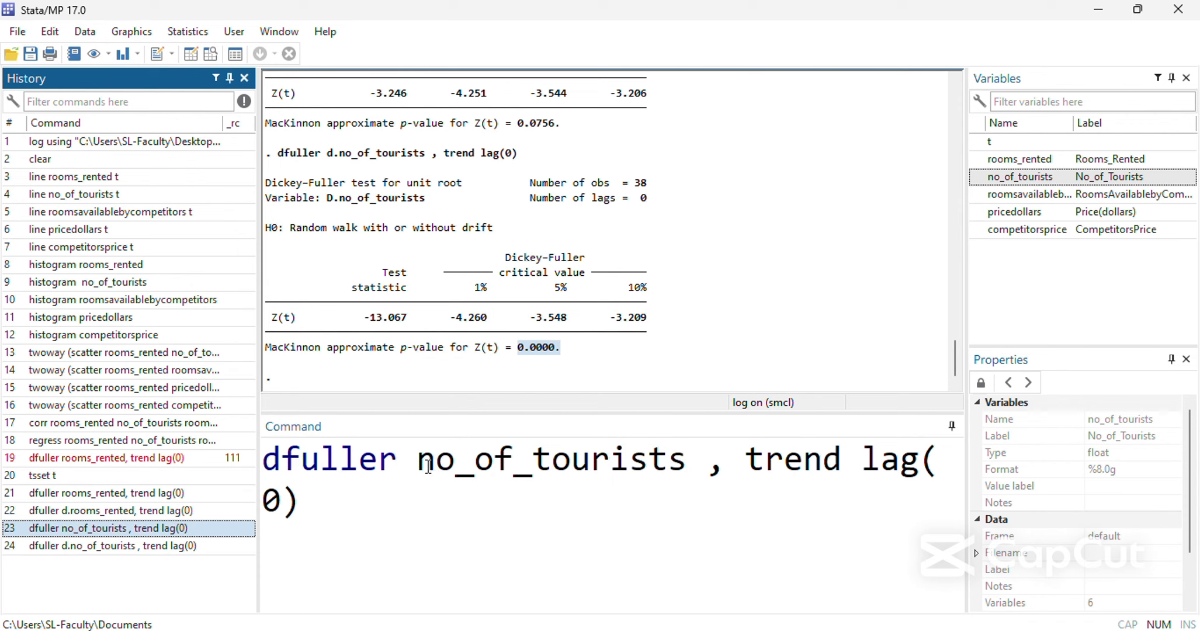
{"action": "left_click_drag", "start_coordinate": [428, 465], "coordinate": [710, 470]}
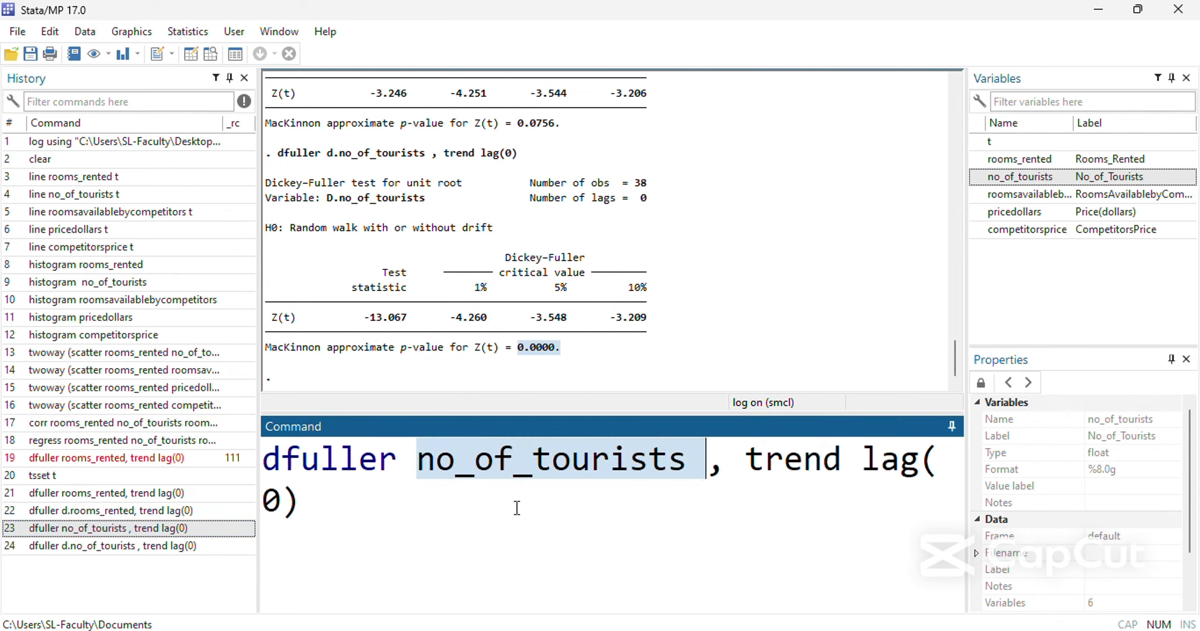
{"action": "double_click", "coordinate": [993, 194]}
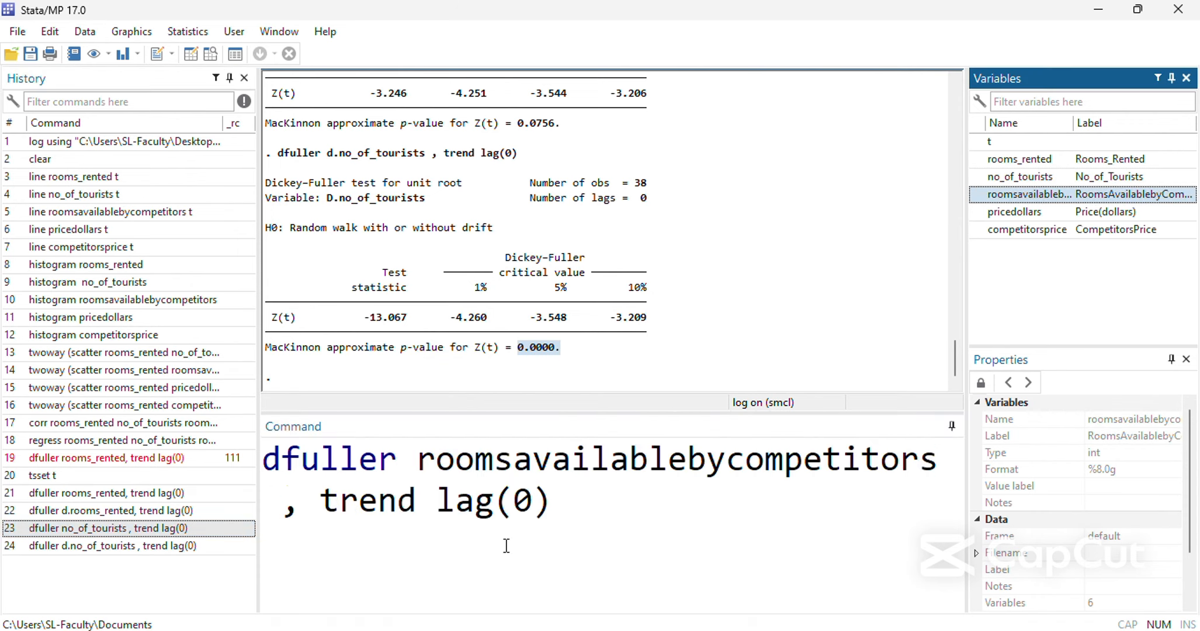
{"action": "left_click", "coordinate": [947, 462]}
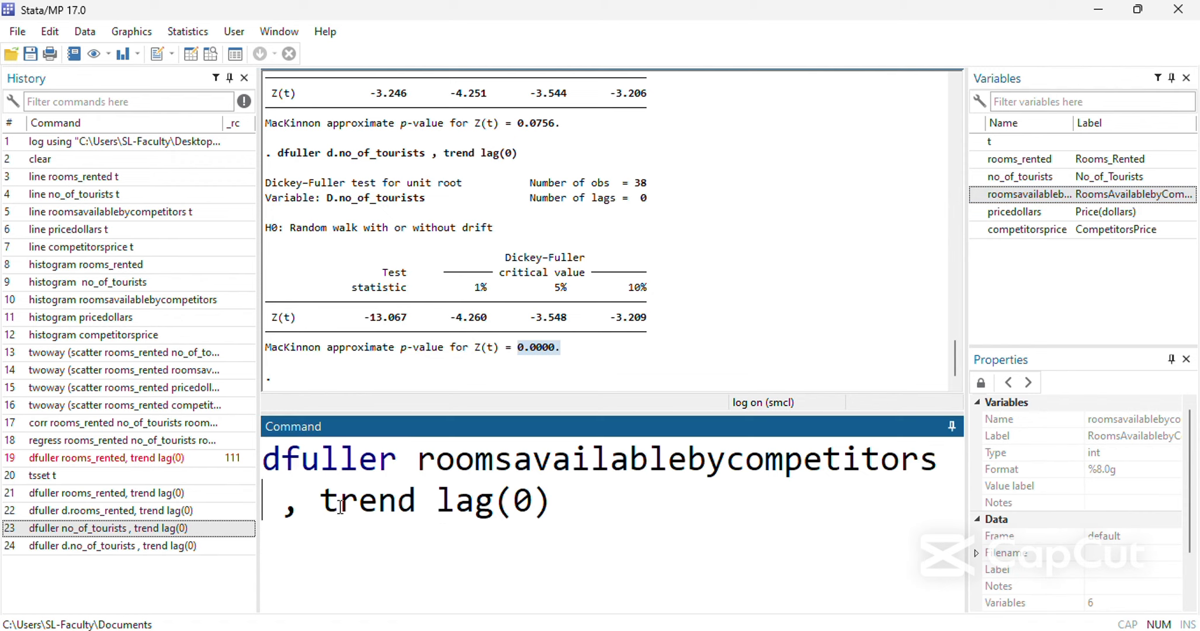
{"action": "left_click", "coordinate": [288, 513]}
{"action": "key", "text": "BackSpace"}
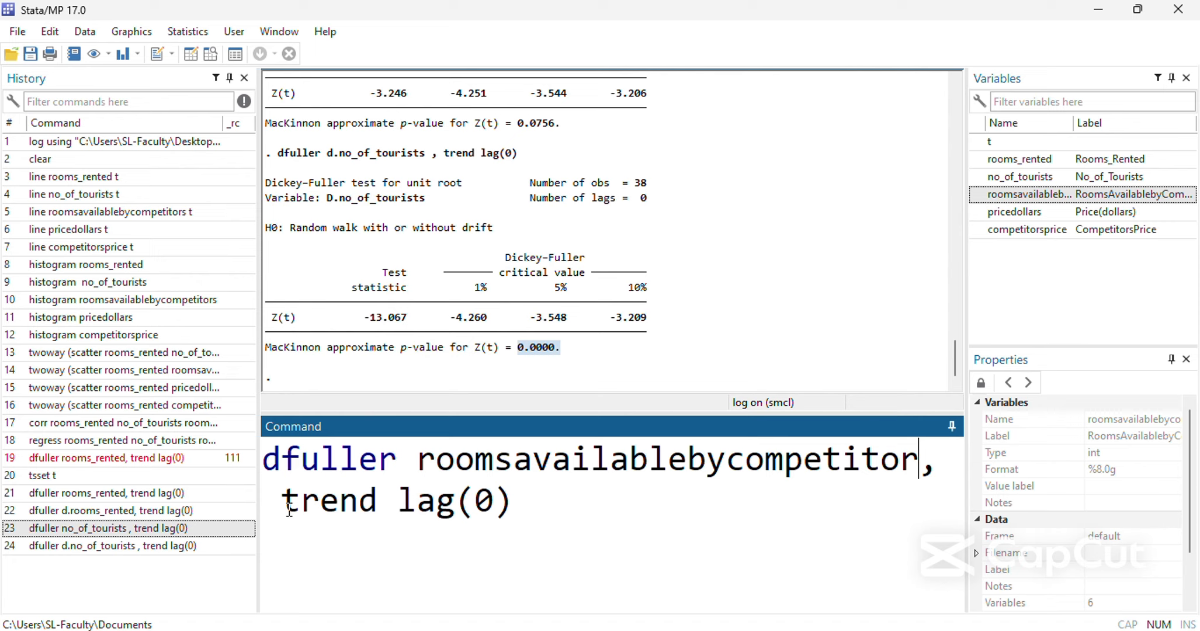
{"action": "key", "text": "Return"}
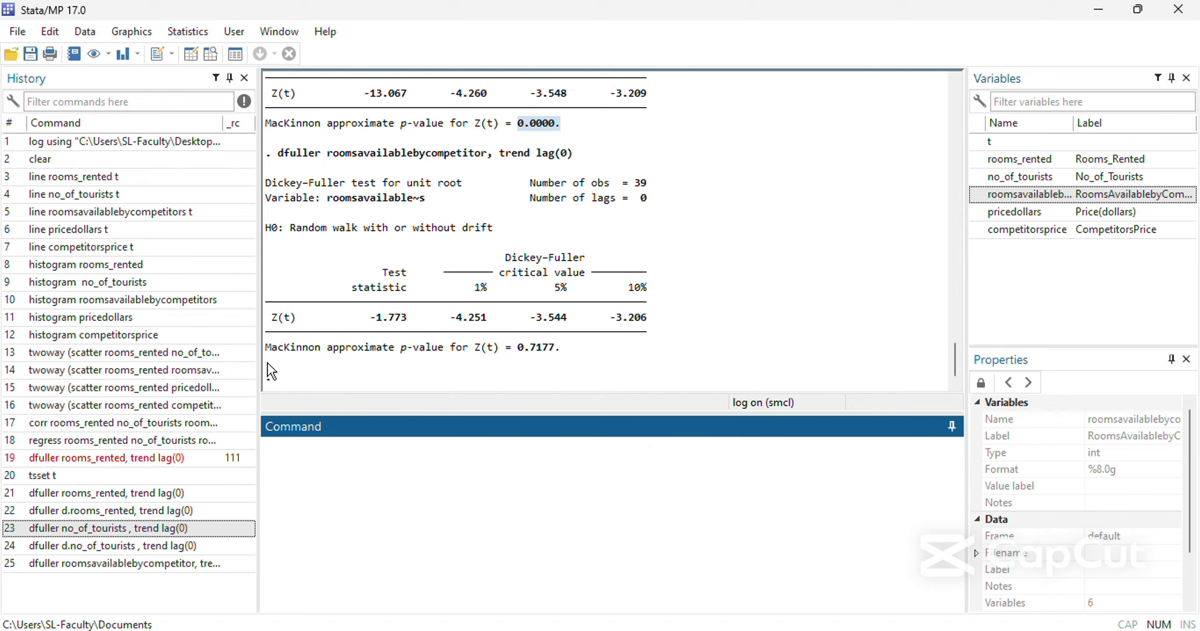
{"action": "left_click_drag", "start_coordinate": [560, 348], "coordinate": [556, 347]}
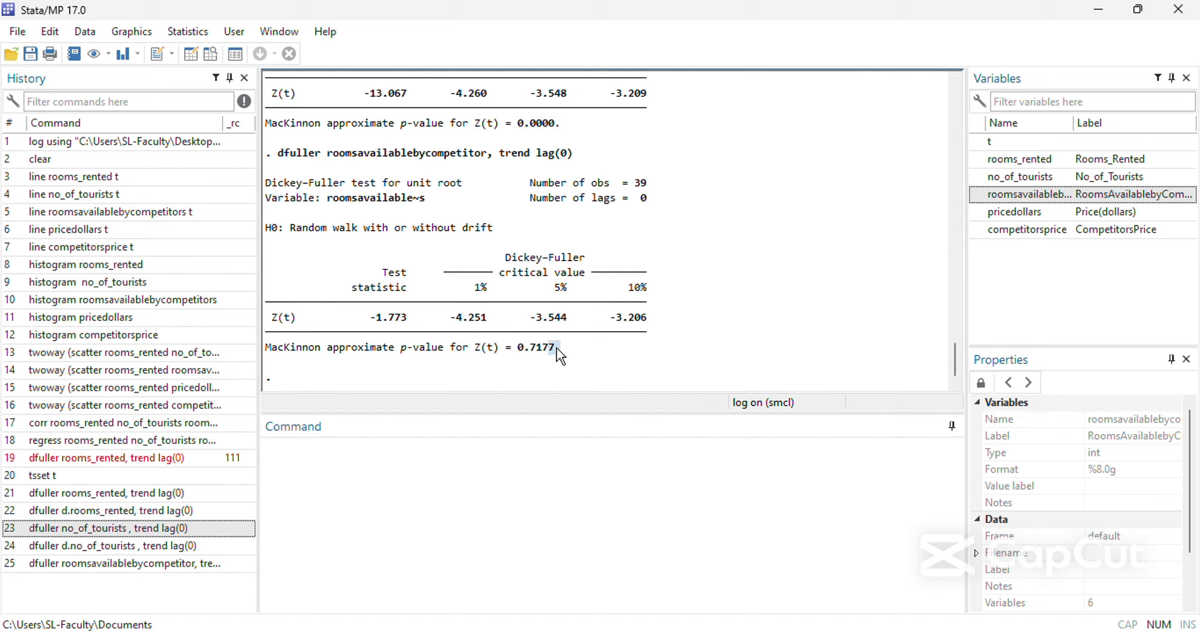
Run the first-difference test dfuller d.roomsavailablebycompetitor, trend lag(0) and highlight its p-value.
{"action": "left_click", "coordinate": [141, 564]}
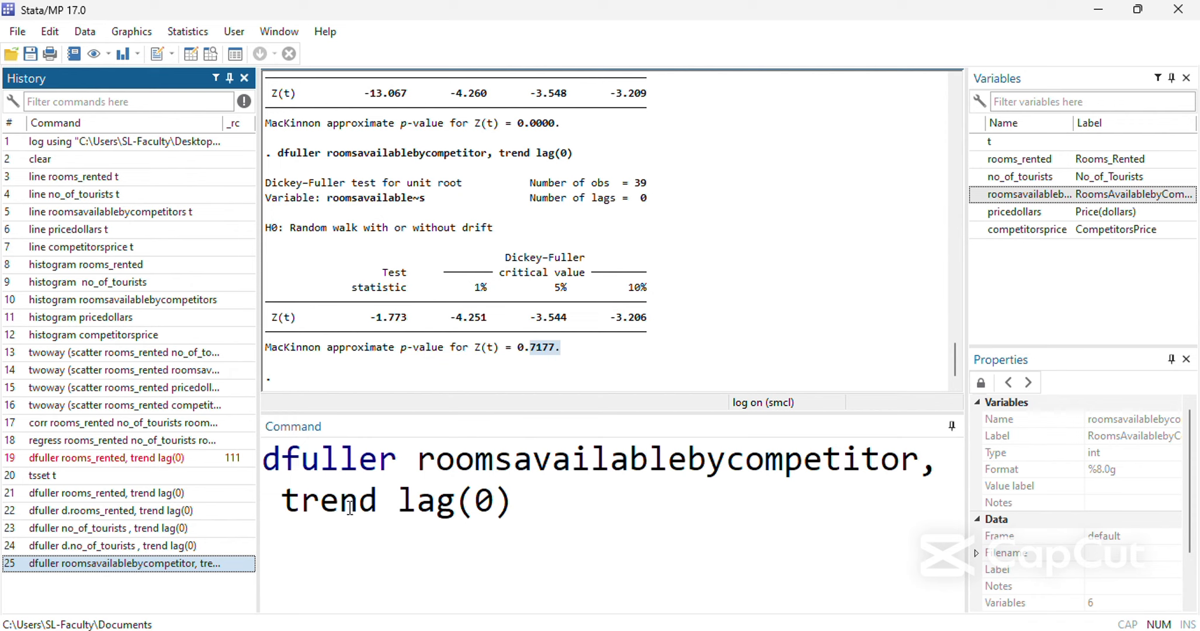
{"action": "left_click", "coordinate": [417, 462]}
{"action": "type", "text": "d."}
{"action": "key", "text": "Return"}
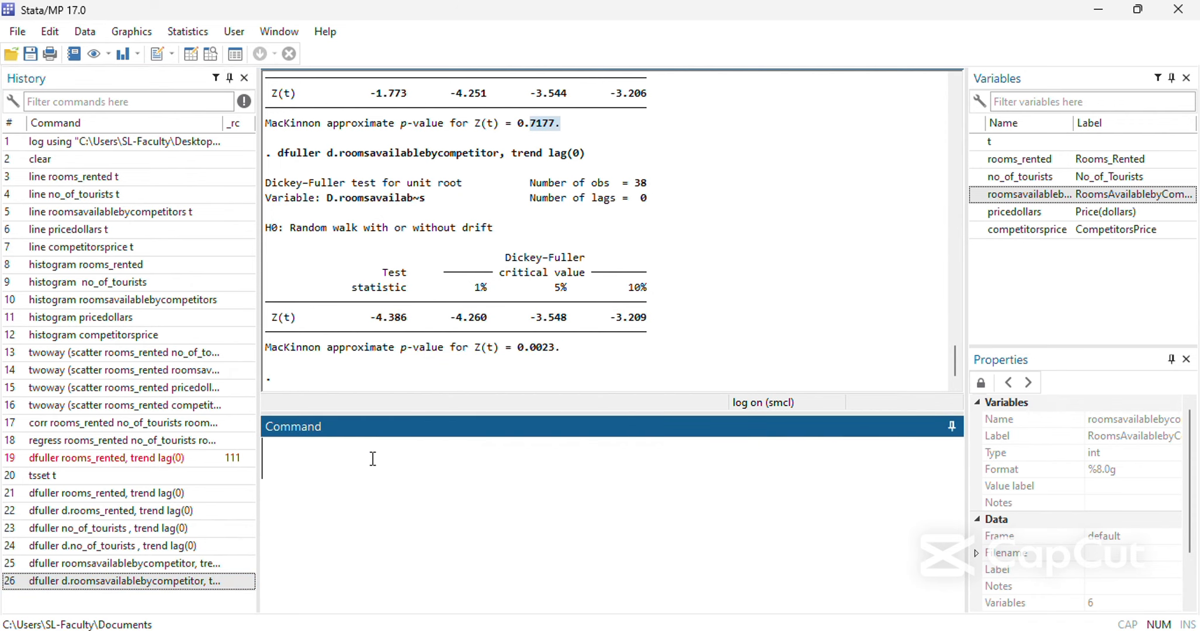
{"action": "left_click_drag", "start_coordinate": [560, 347], "coordinate": [481, 349]}
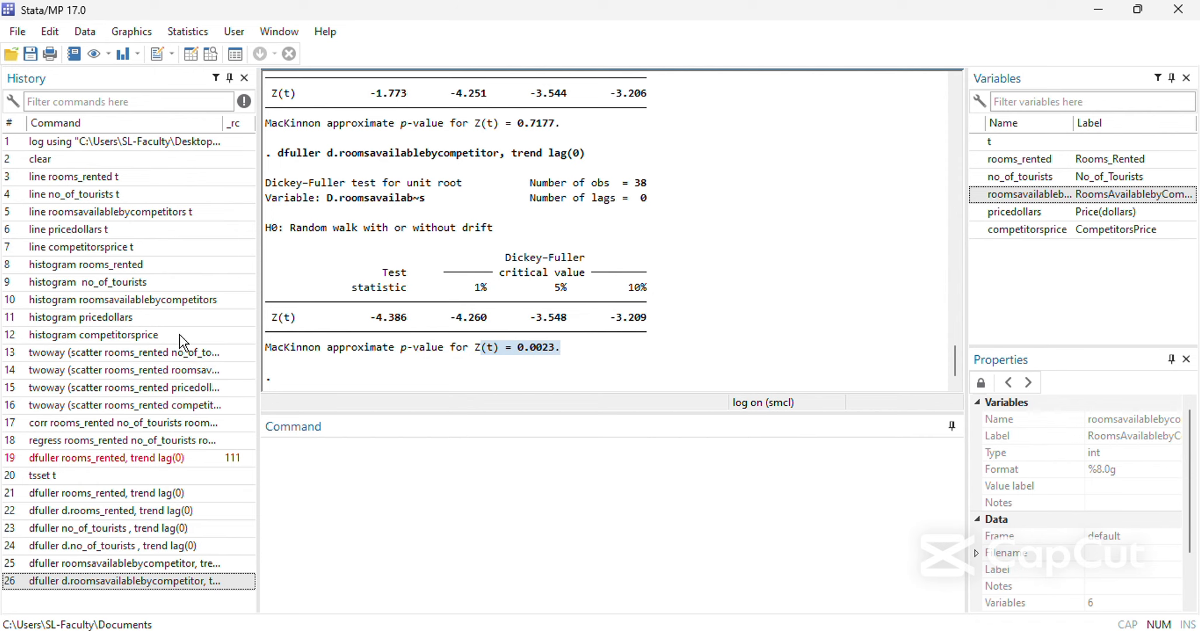
Adapt the earlier roomsavailablebycompetitor command to run dfuller pricedollars, trend lag(0) and highlight the resulting p-value.
{"action": "left_click", "coordinate": [133, 569]}
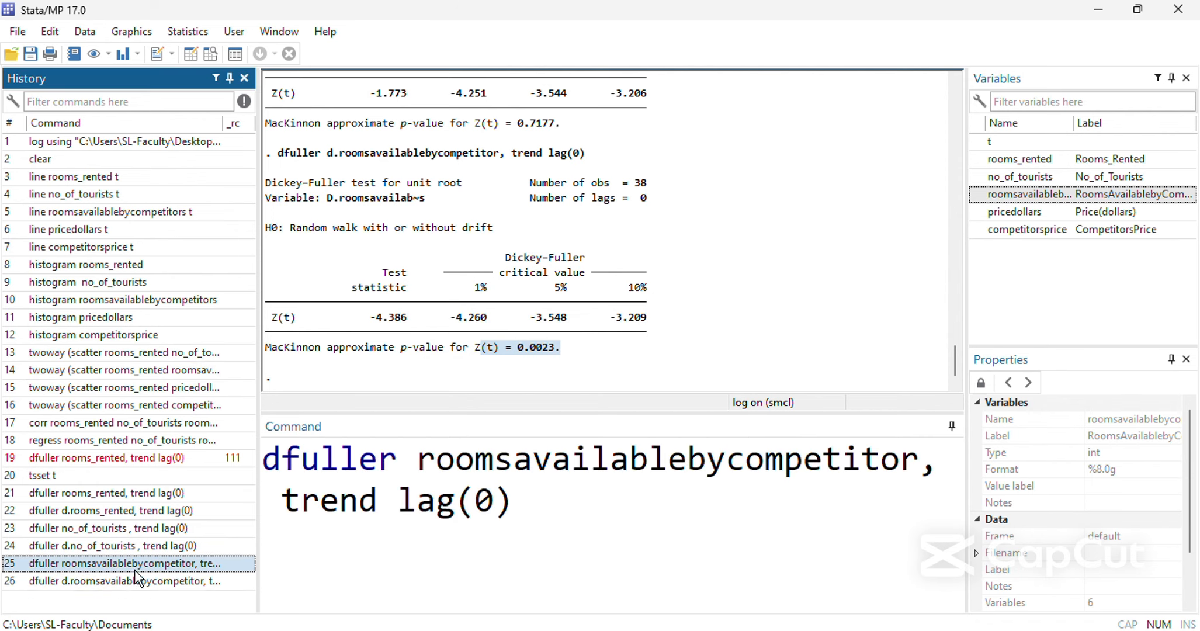
{"action": "double_click", "coordinate": [415, 467]}
{"action": "key", "text": "BackSpace"}
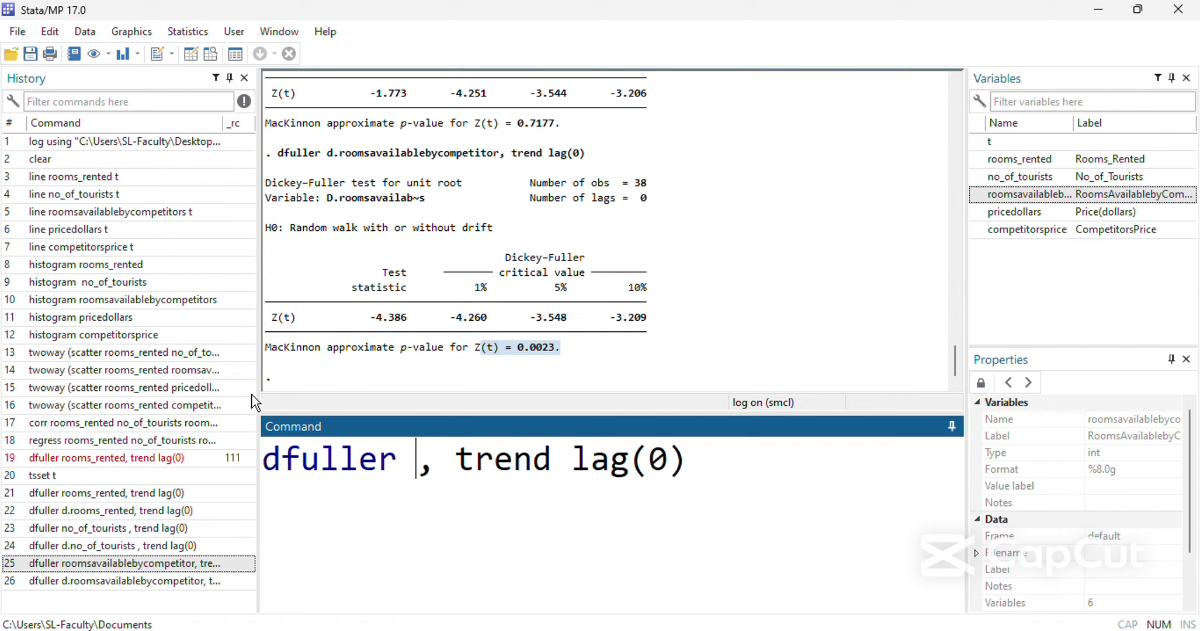
{"action": "double_click", "coordinate": [1041, 210]}
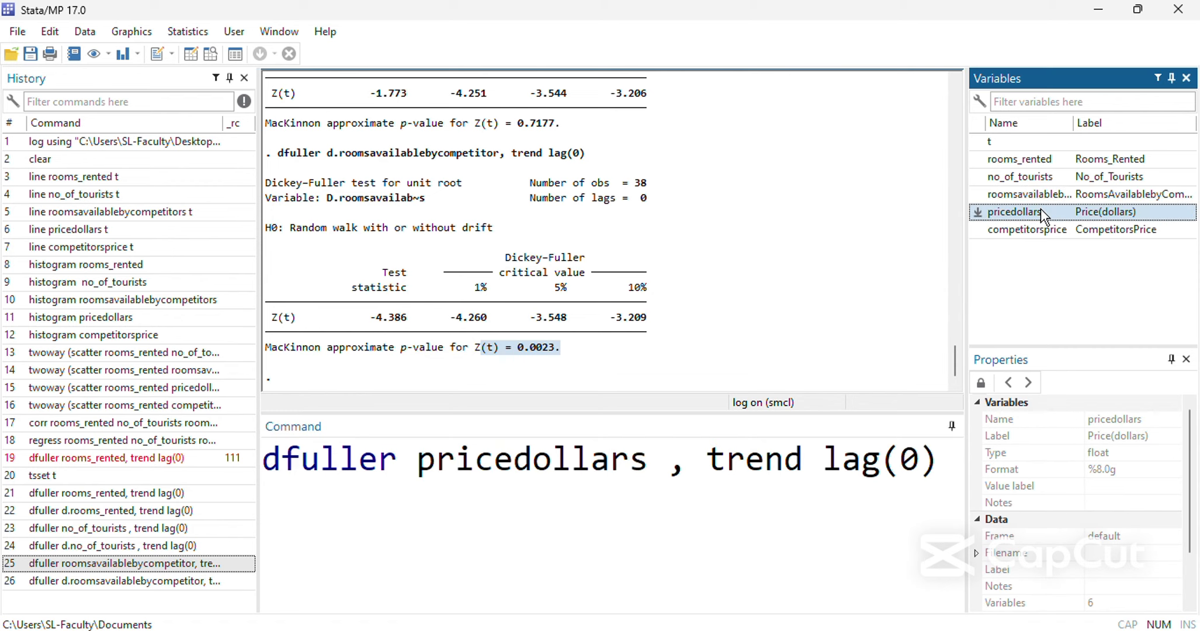
{"action": "left_click", "coordinate": [671, 464]}
{"action": "key", "text": "BackSpace"}
{"action": "key", "text": "Return"}
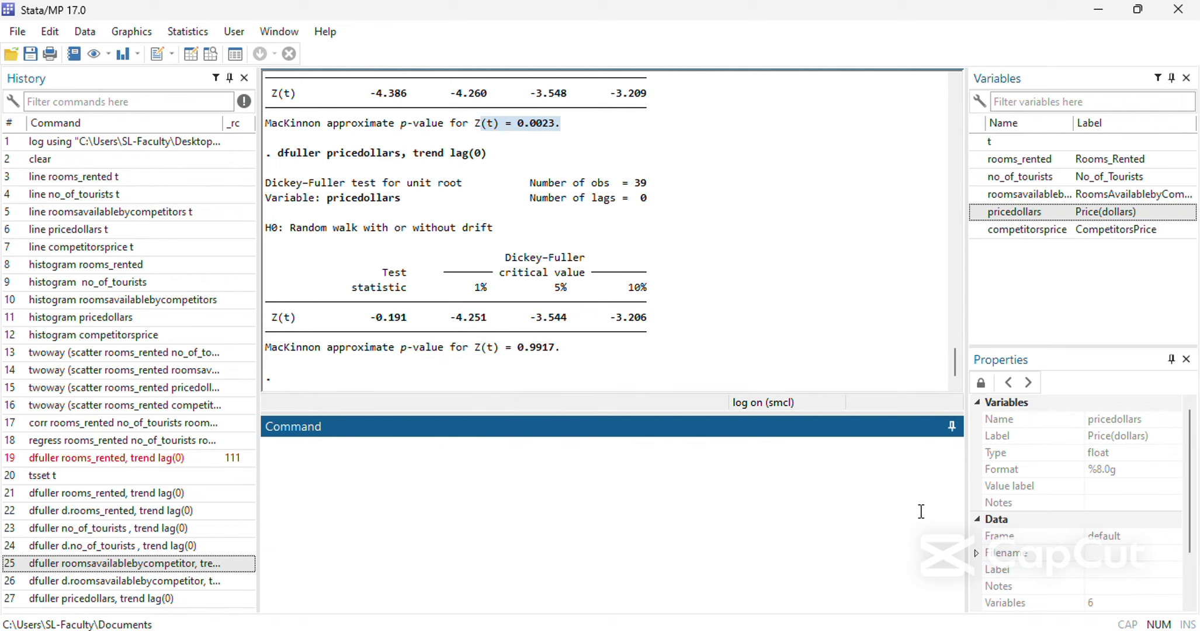
{"action": "left_click_drag", "start_coordinate": [562, 349], "coordinate": [518, 348]}
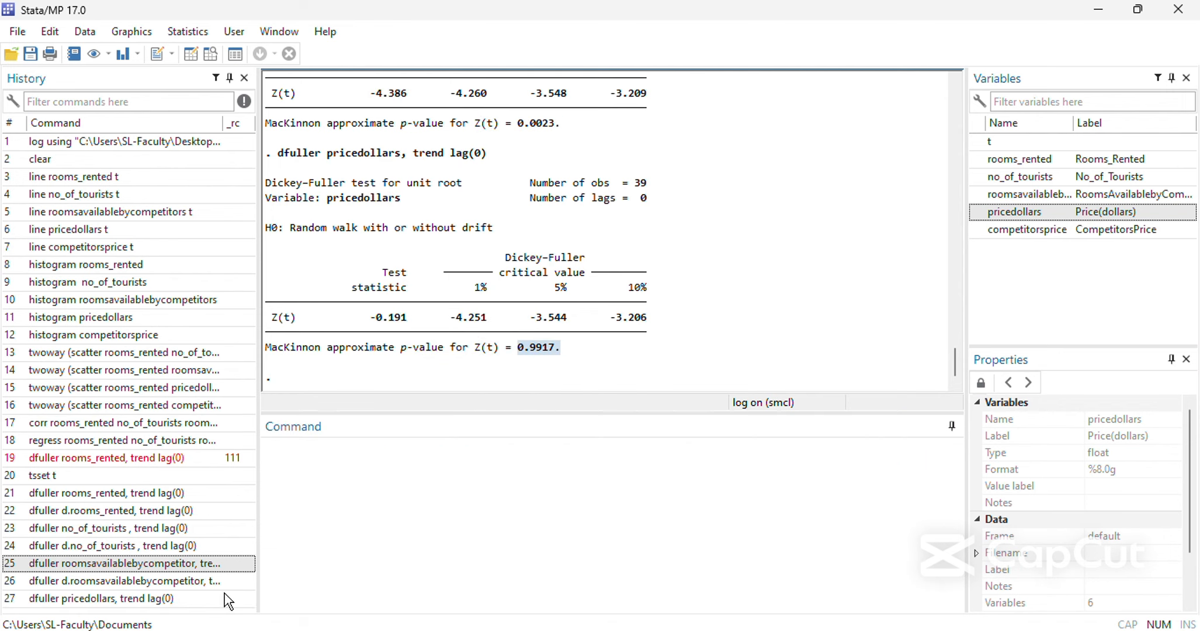
Try to run the first-difference test on the price variable as dfuller d,pricedollars, trend lag(0).
{"action": "left_click", "coordinate": [182, 564]}
{"action": "left_click", "coordinate": [179, 599]}
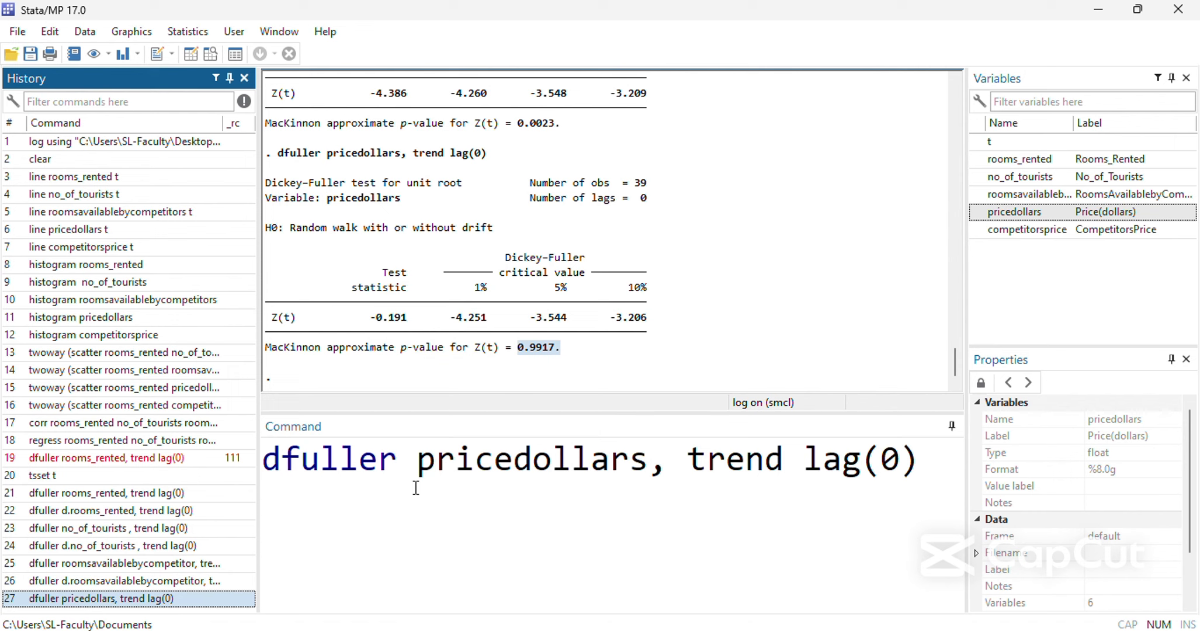
{"action": "left_click", "coordinate": [416, 467]}
{"action": "type", "text": "d,"}
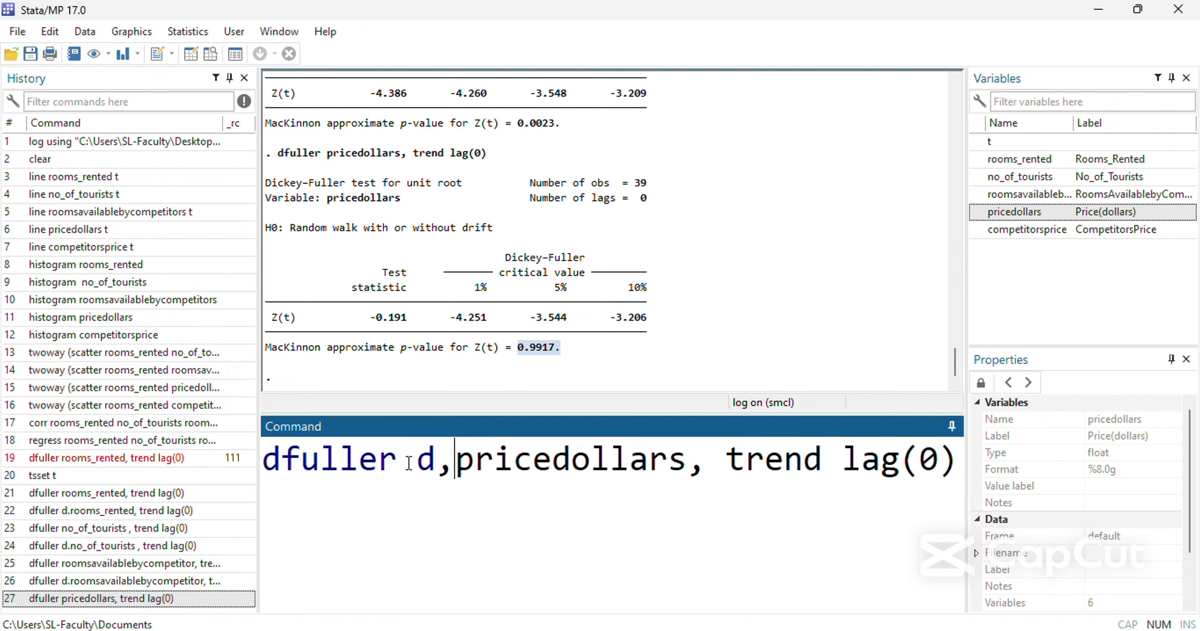
{"action": "key", "text": "Return"}
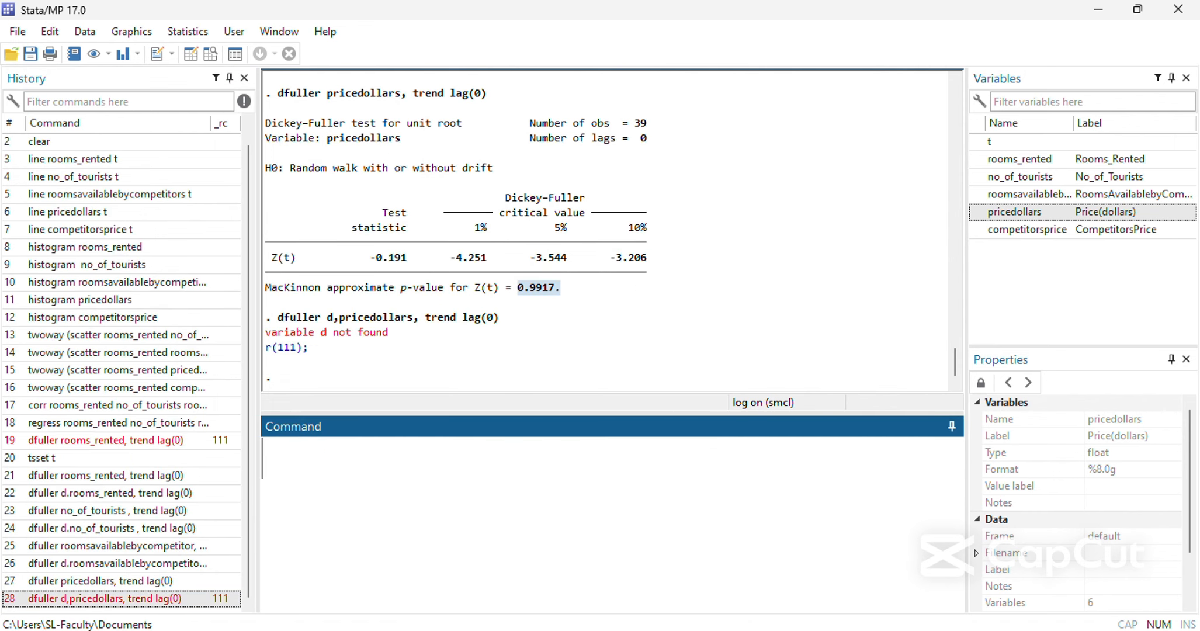
Correct the comma after d to a period, run dfuller d.pricedollars, trend lag(0), and highlight its p-value.
{"action": "left_click", "coordinate": [115, 598]}
{"action": "left_click", "coordinate": [461, 465]}
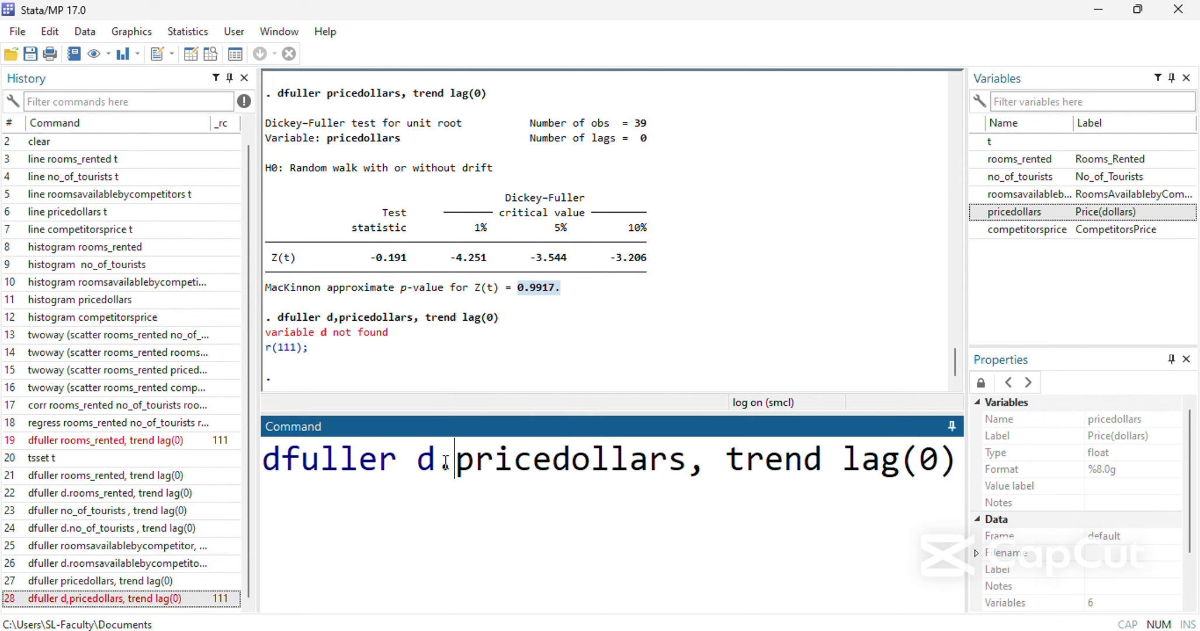
{"action": "key", "text": "Return"}
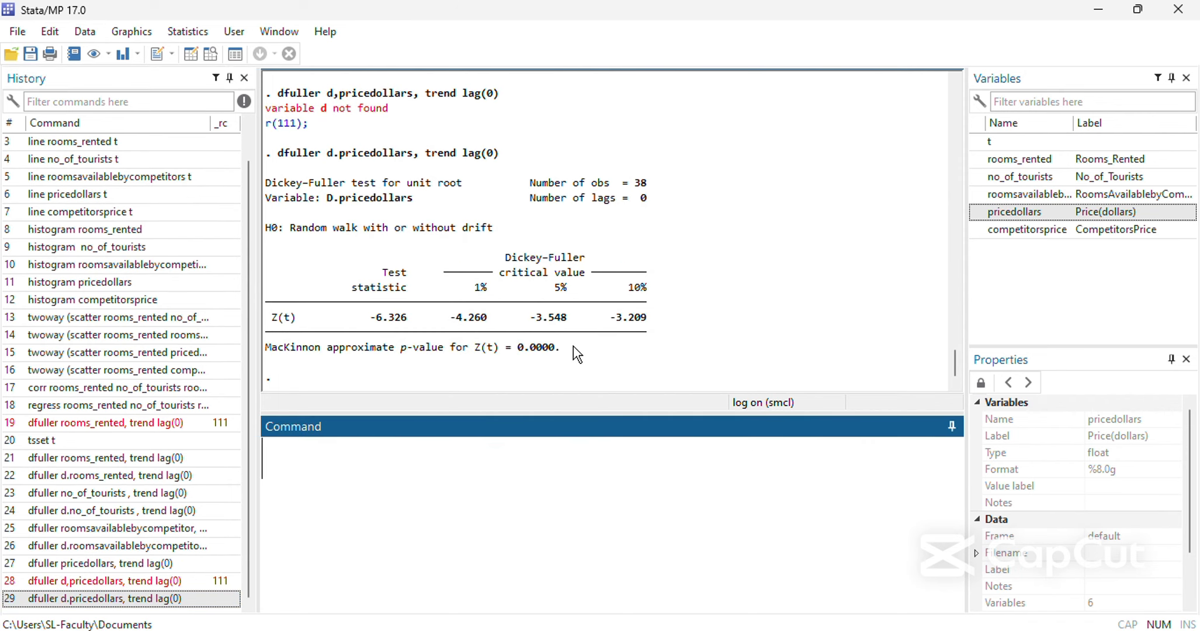
{"action": "left_click_drag", "start_coordinate": [570, 347], "coordinate": [512, 345]}
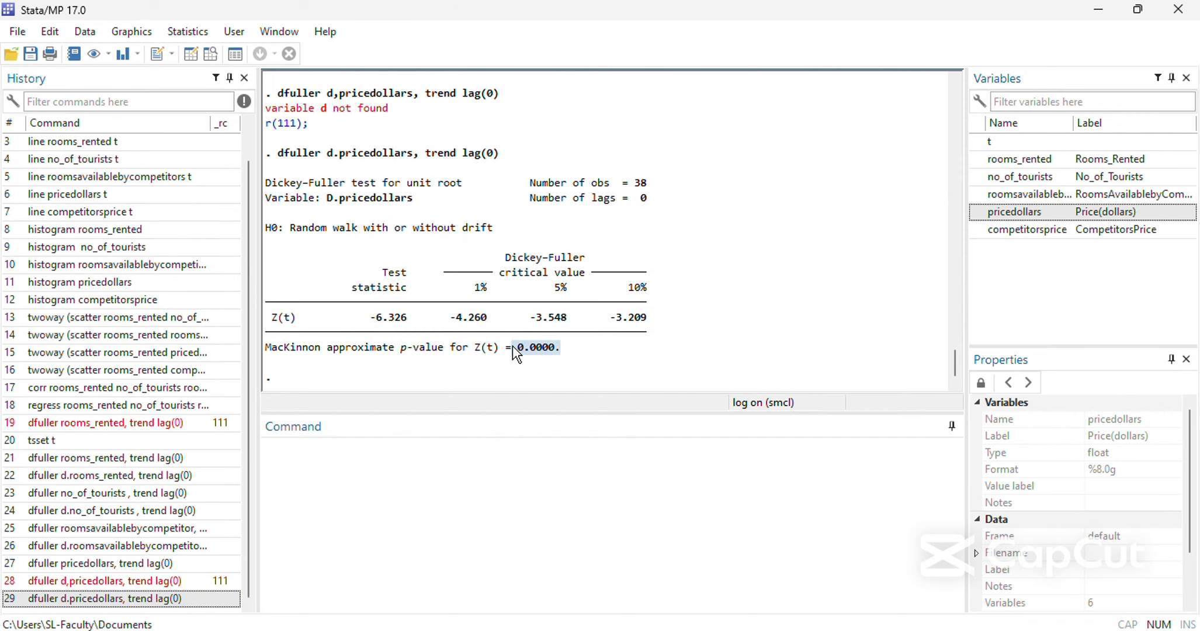
Reuse the pricedollars test command to run dfuller competitorsprice, trend lag(0) and highlight its p-value.
{"action": "left_click", "coordinate": [129, 570]}
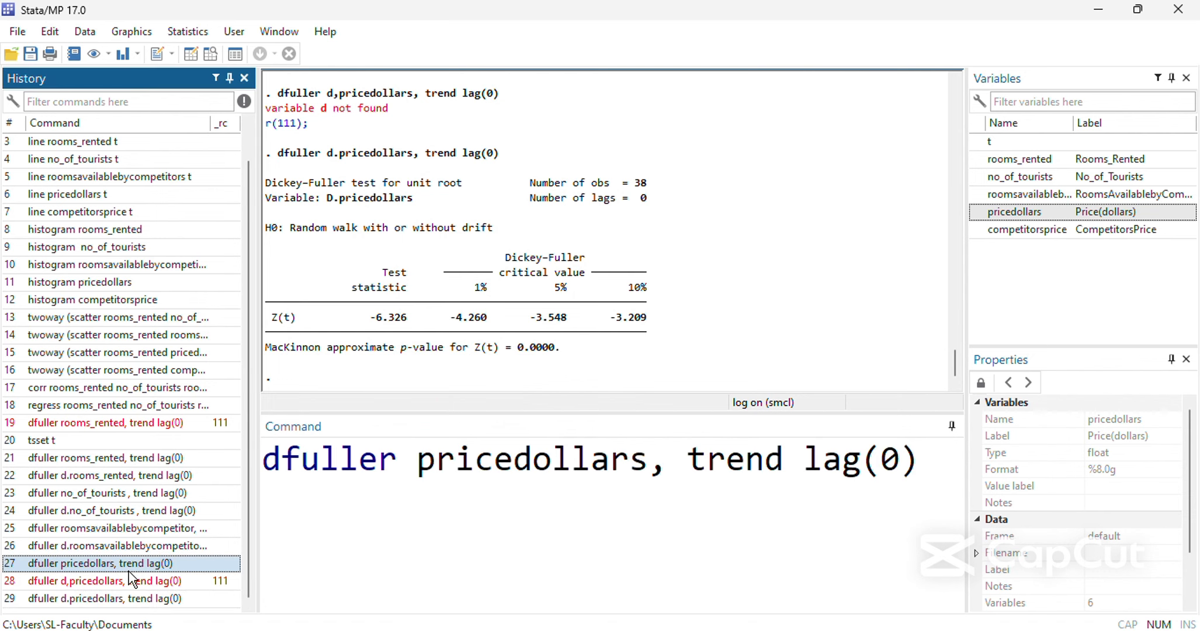
{"action": "double_click", "coordinate": [532, 459]}
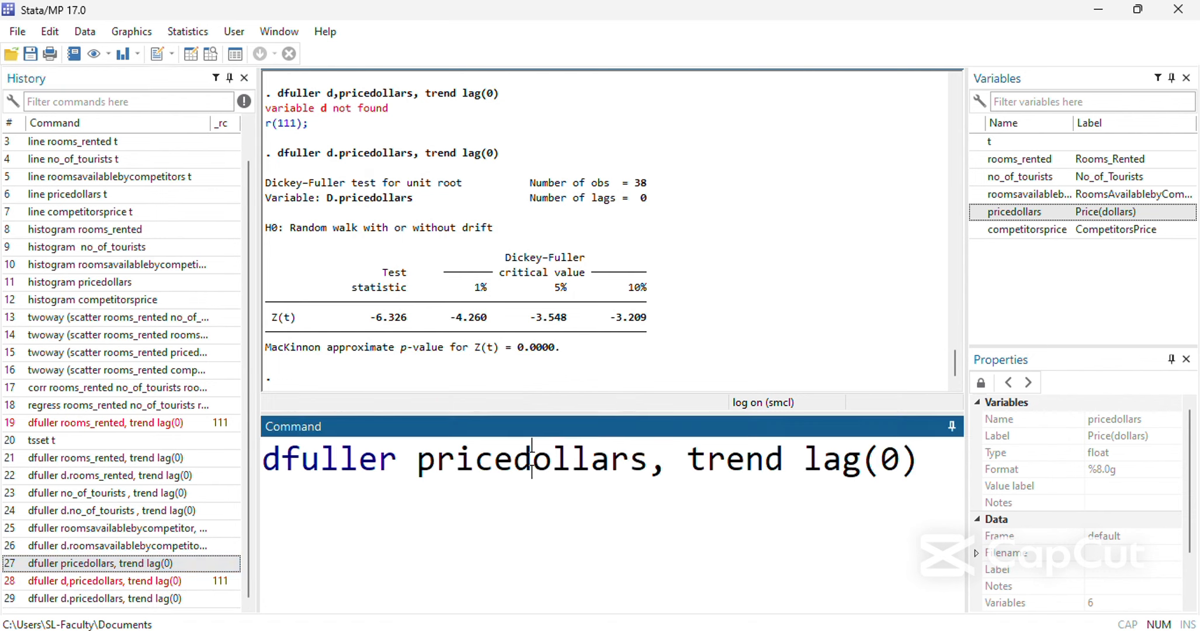
{"action": "double_click", "coordinate": [1019, 234]}
{"action": "left_click", "coordinate": [755, 465]}
{"action": "left_click", "coordinate": [746, 462]}
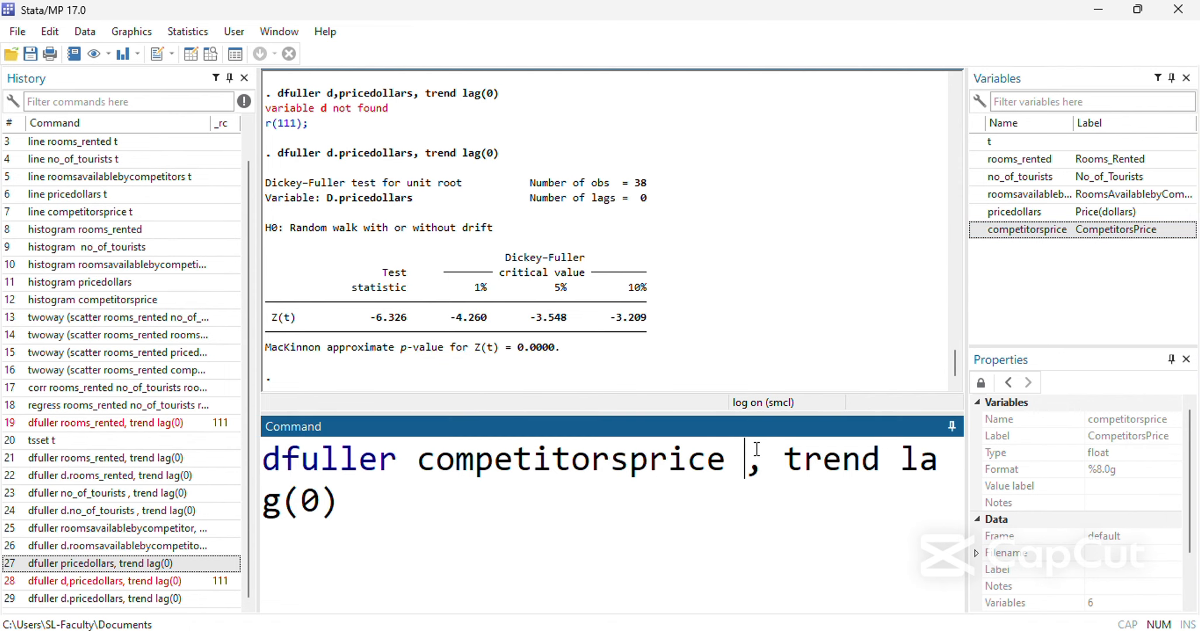
{"action": "key", "text": "BackSpace"}
{"action": "key", "text": "Return"}
{"action": "left_click_drag", "start_coordinate": [561, 347], "coordinate": [539, 349]}
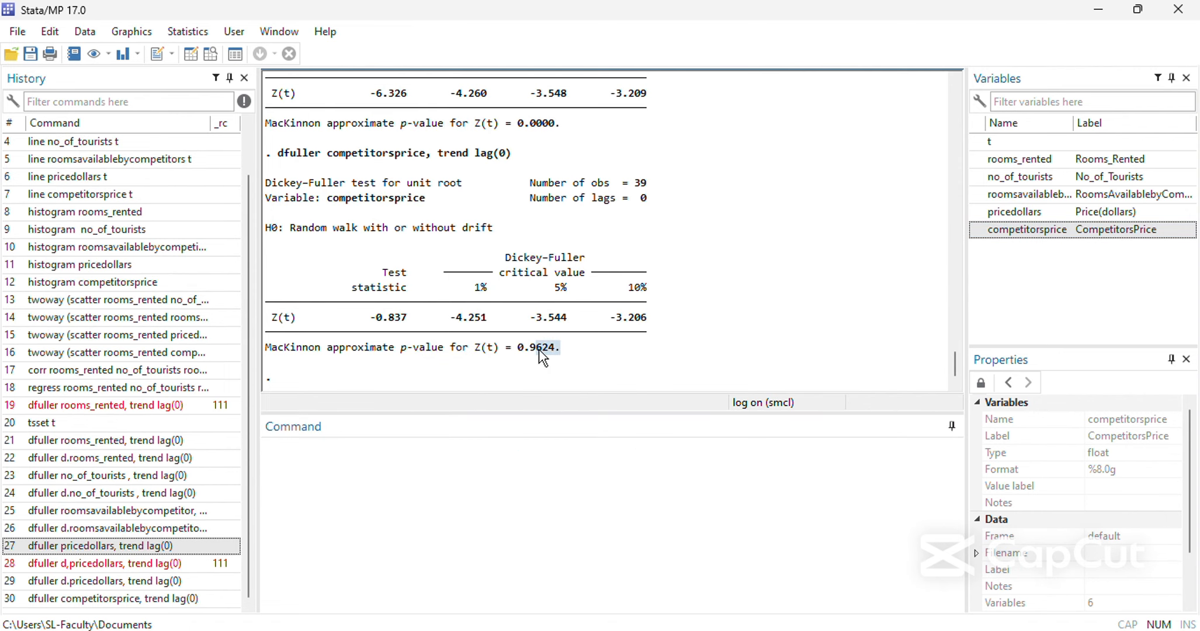
Run the first-difference test dfuller d.competitorsprice, trend lag(0) and highlight part of its result.
{"action": "left_click", "coordinate": [133, 599]}
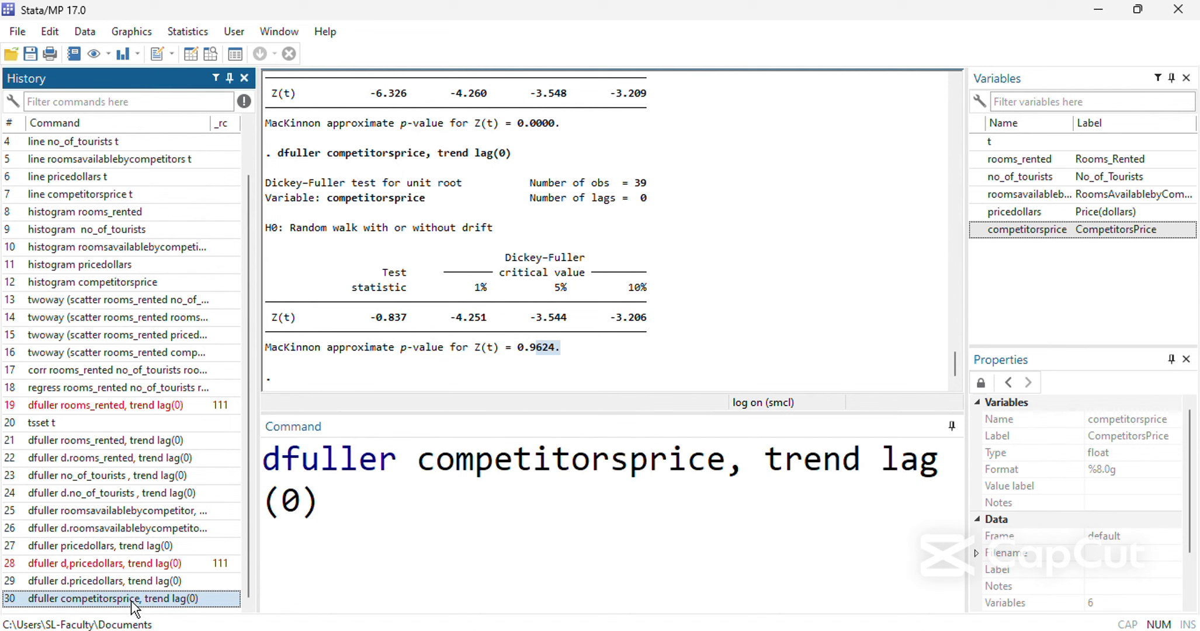
{"action": "left_click", "coordinate": [418, 472]}
{"action": "type", "text": "d."}
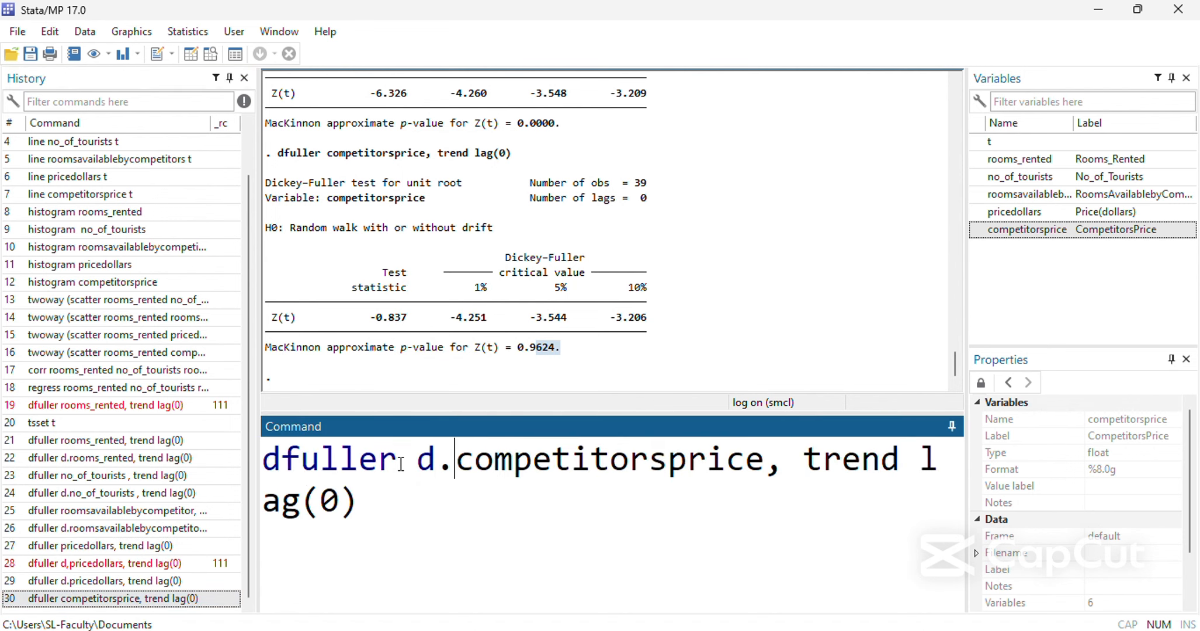
{"action": "key", "text": "Return"}
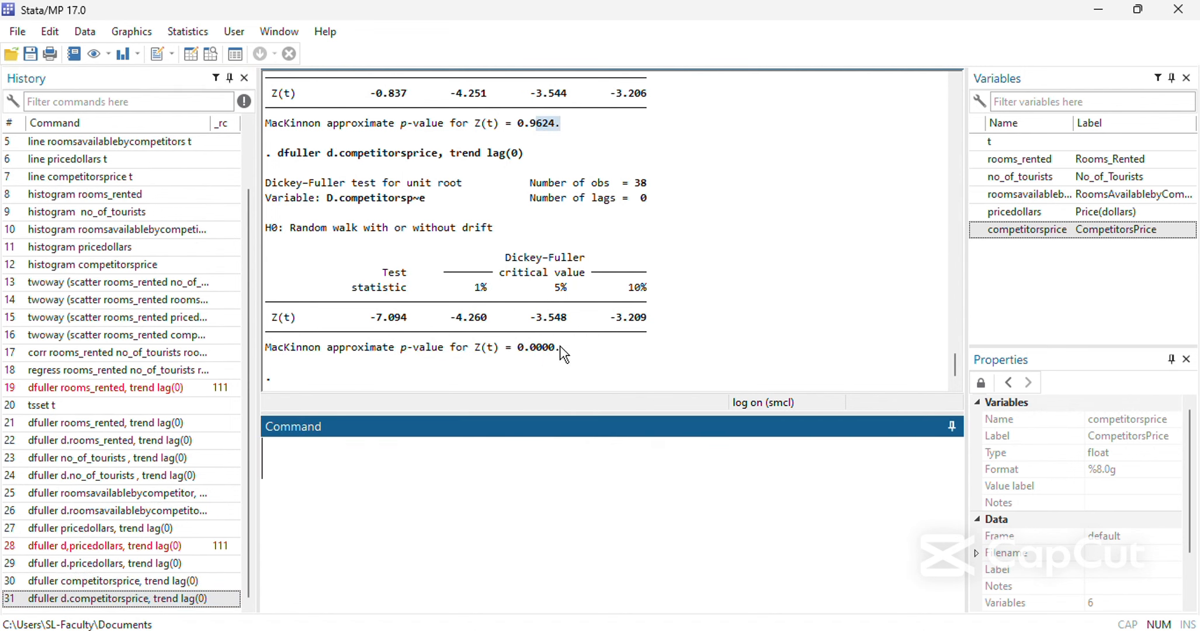
{"action": "left_click_drag", "start_coordinate": [559, 346], "coordinate": [564, 317]}
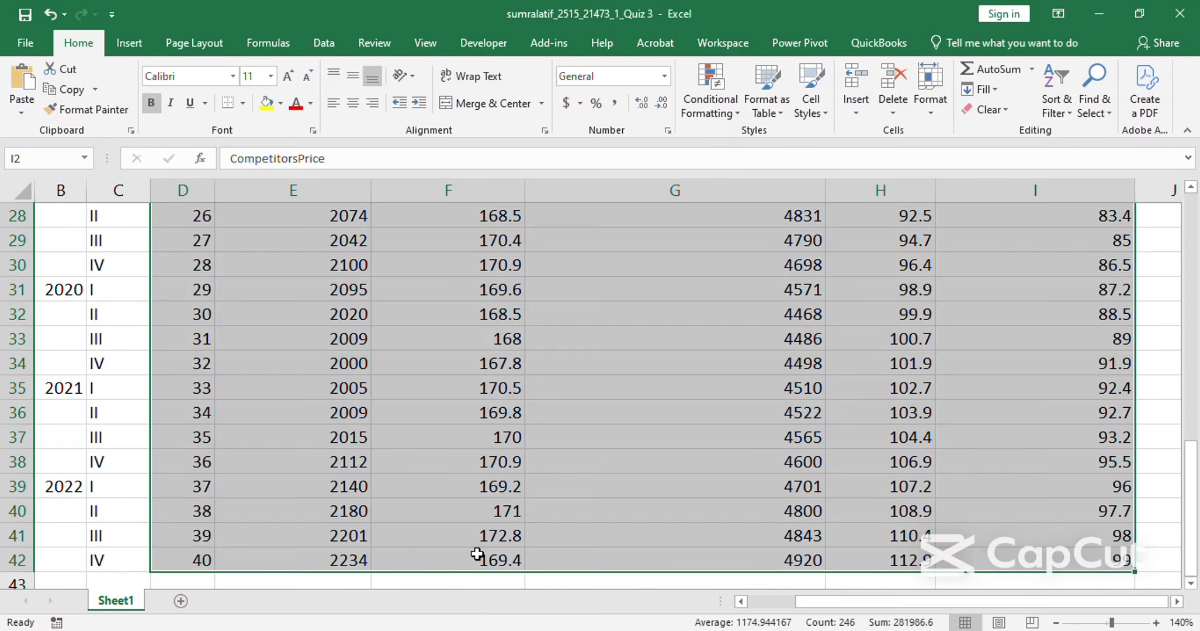
Switch to the Excel data sheet, enlarge it to 180%, and examine the rooms, tourists and price columns from the first data row.
{"action": "scroll", "coordinate": [477, 554], "scroll_direction": "up", "scroll_amount": 9}
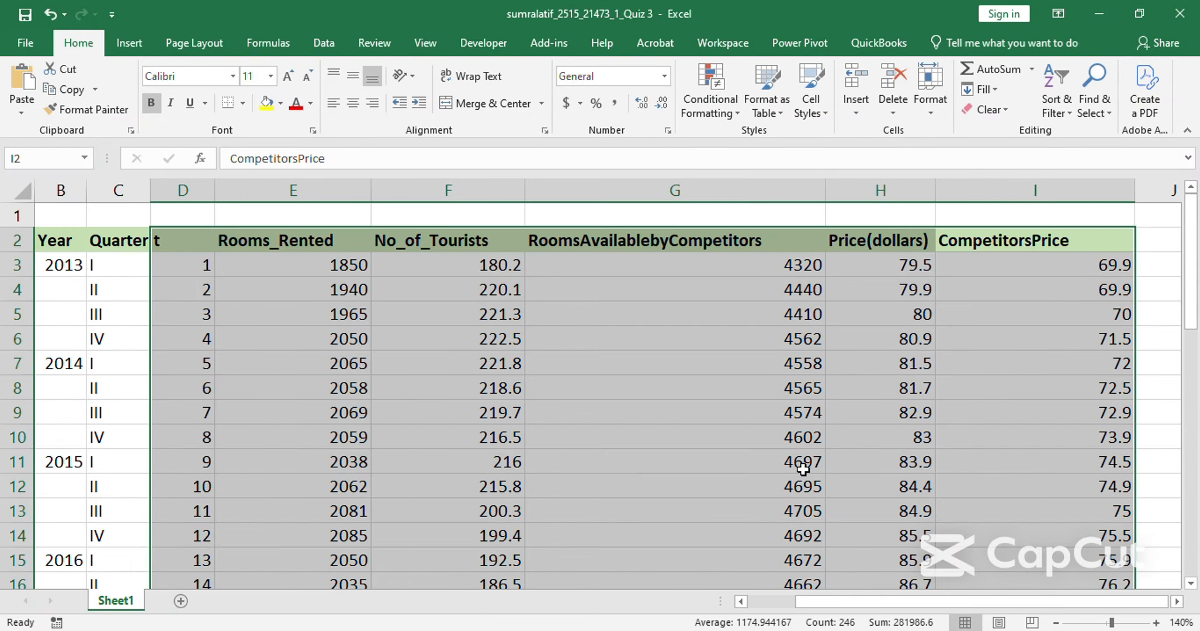
{"action": "left_click", "coordinate": [1156, 622]}
{"action": "left_click", "coordinate": [1156, 622]}
{"action": "left_click", "coordinate": [1156, 622]}
{"action": "left_click", "coordinate": [1156, 622]}
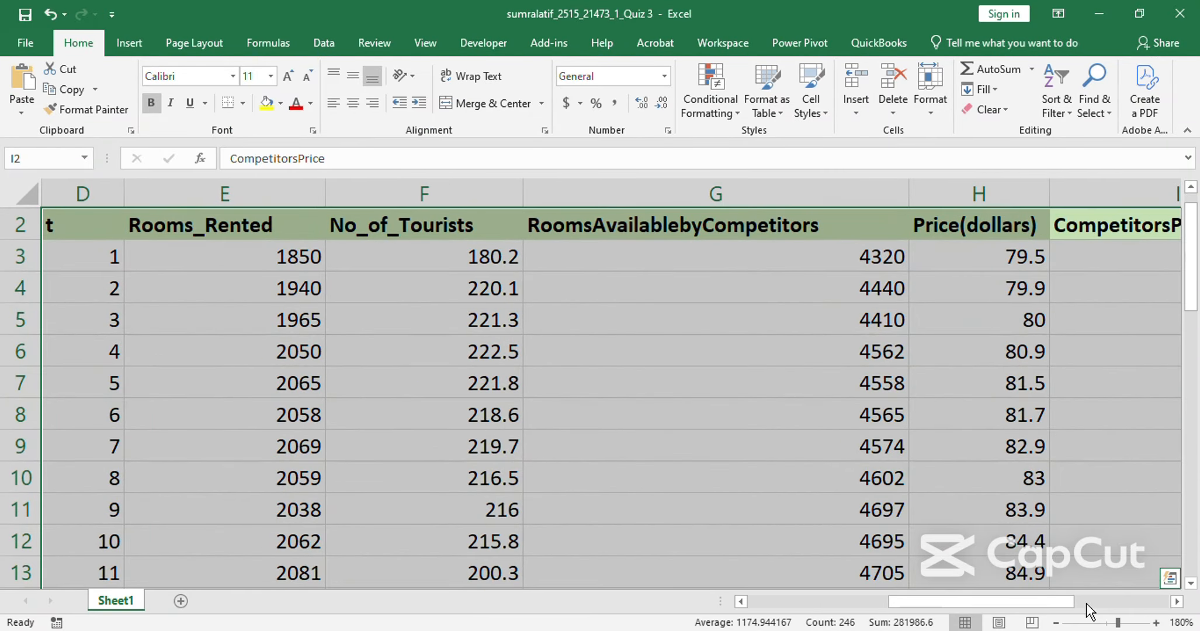
{"action": "left_click", "coordinate": [592, 325]}
{"action": "left_click", "coordinate": [577, 247]}
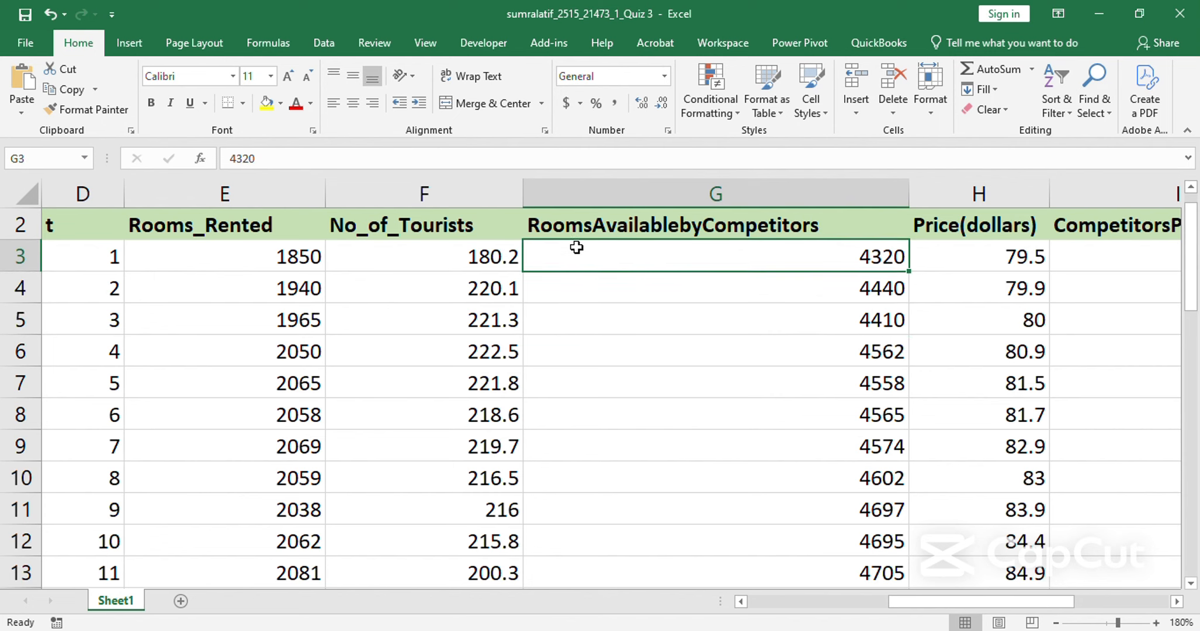
{"action": "key", "text": "Left"}
{"action": "key", "text": "Left"}
{"action": "key", "text": "Left"}
{"action": "key", "text": "Left"}
{"action": "key", "text": "Right"}
{"action": "key", "text": "Right"}
{"action": "key", "text": "Right"}
{"action": "key", "text": "Right"}
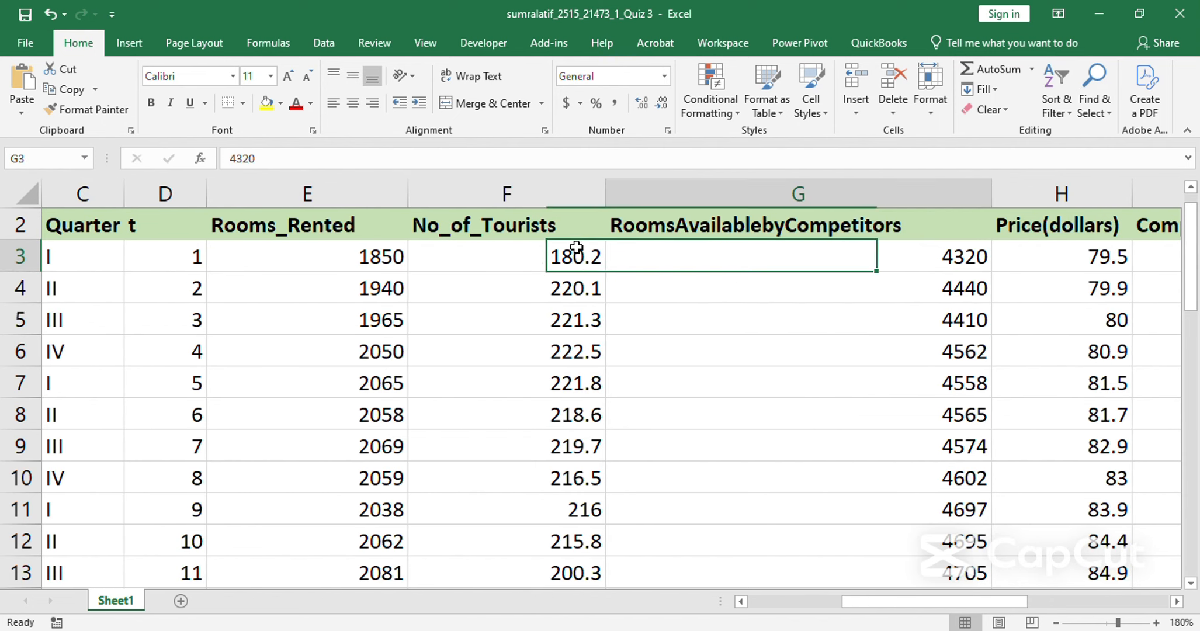
{"action": "key", "text": "Left"}
{"action": "key", "text": "Left"}
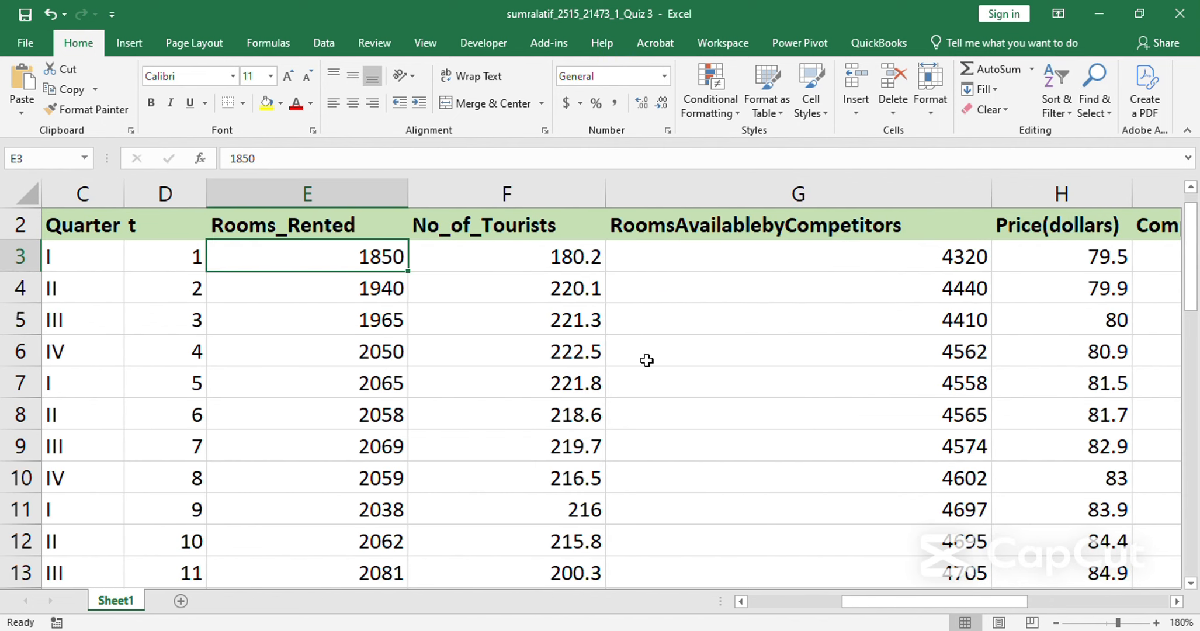
Switch to the Word report Document1 and review the line charts of competitors' rooms, price and competitors' price for trends.
{"action": "mouse_move", "coordinate": [517, 612]}
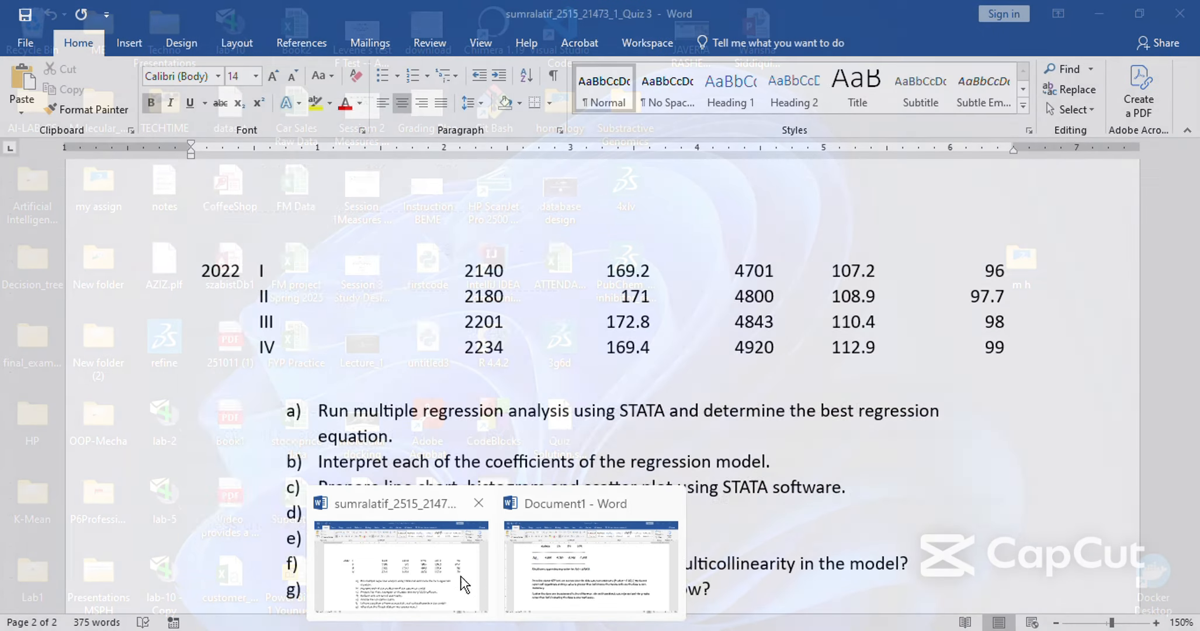
{"action": "left_click", "coordinate": [582, 536]}
{"action": "left_click", "coordinate": [572, 601]}
{"action": "scroll", "coordinate": [561, 495], "scroll_direction": "up", "scroll_amount": 17}
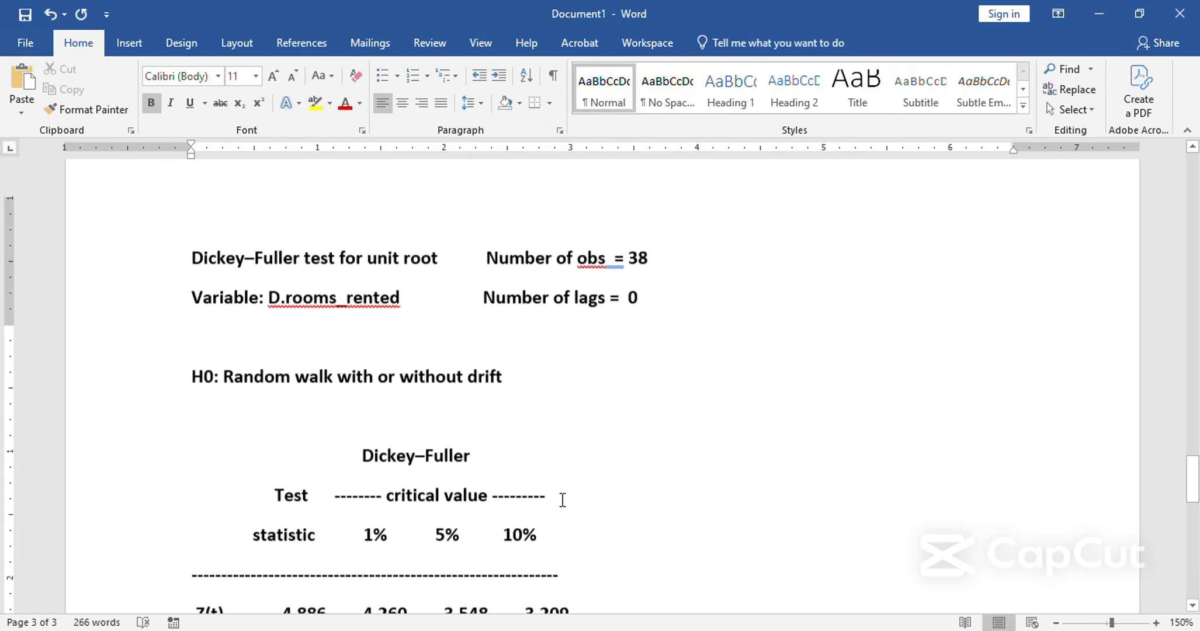
{"action": "scroll", "coordinate": [559, 488], "scroll_direction": "up", "scroll_amount": 20}
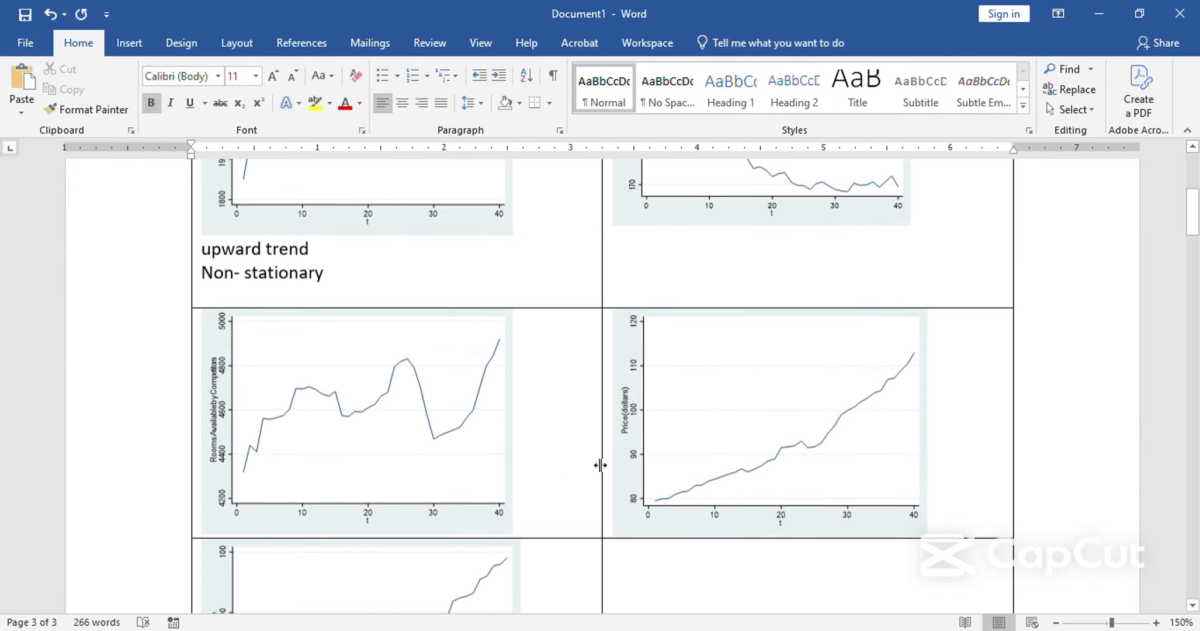
{"action": "left_click", "coordinate": [715, 444]}
{"action": "scroll", "coordinate": [592, 507], "scroll_direction": "down", "scroll_amount": 3}
{"action": "left_click", "coordinate": [477, 509]}
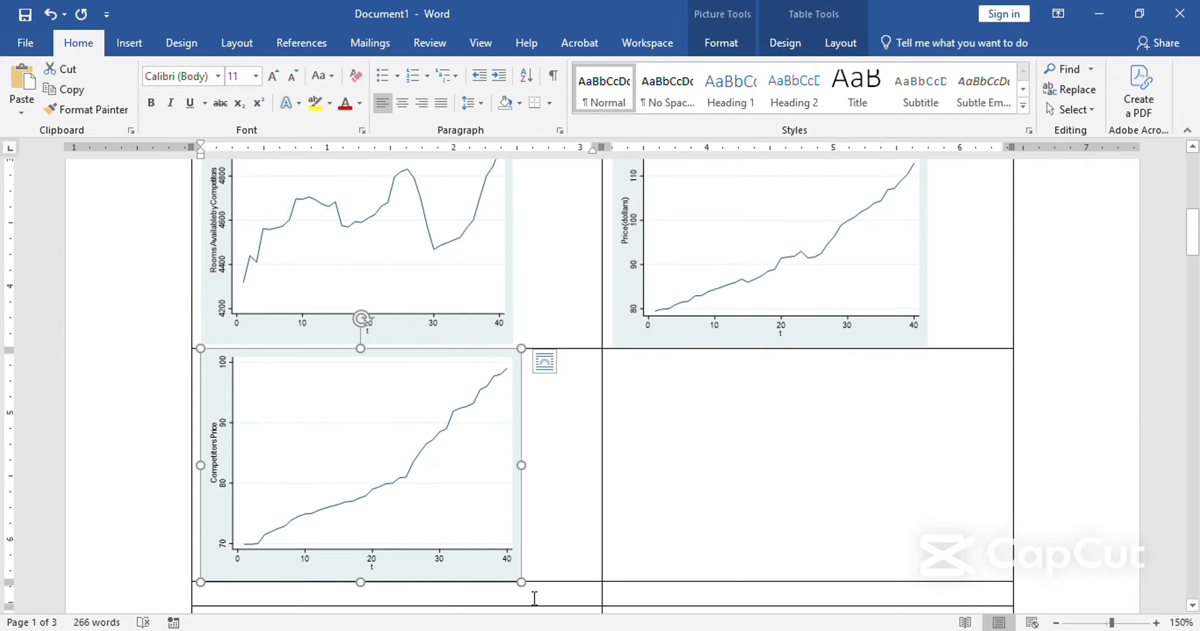
Switch to Stata and review the earlier Dickey-Fuller results, highlighting the p-value of the pricedollars level test.
{"action": "mouse_move", "coordinate": [612, 628]}
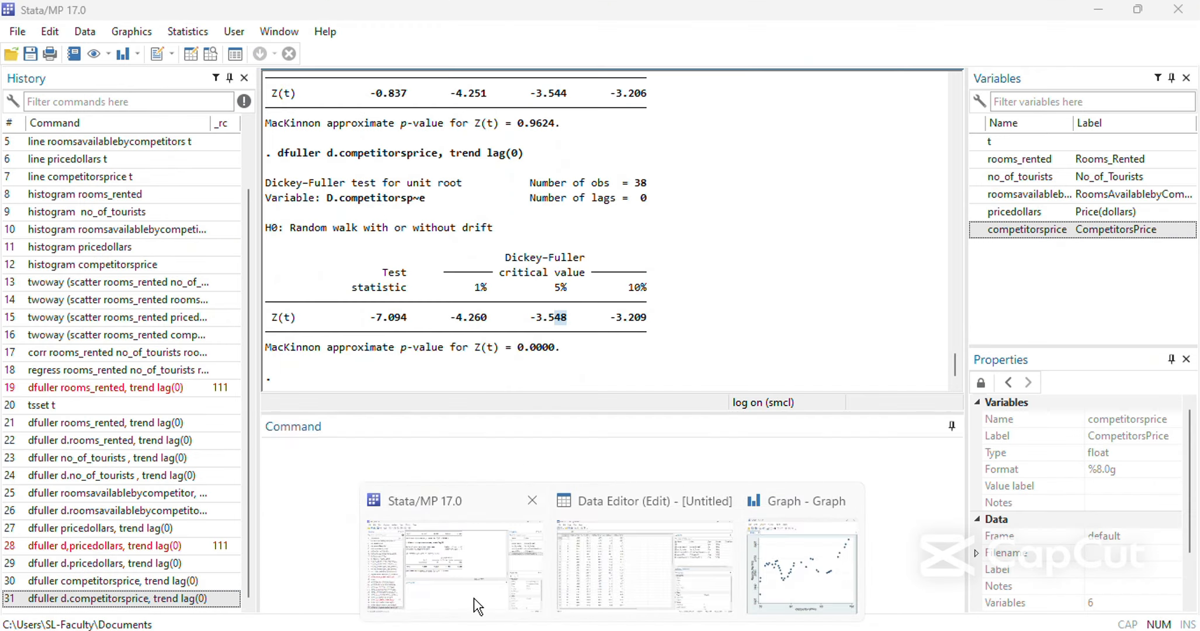
{"action": "left_click", "coordinate": [473, 598]}
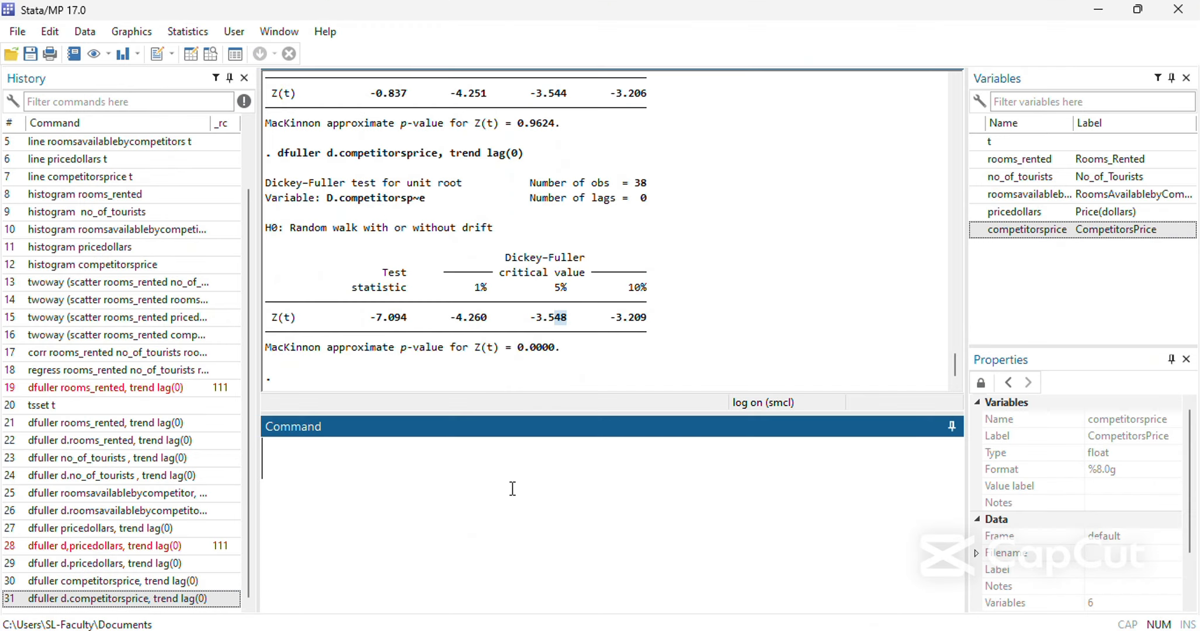
{"action": "scroll", "coordinate": [564, 351], "scroll_direction": "up", "scroll_amount": 1}
{"action": "scroll", "coordinate": [564, 351], "scroll_direction": "up", "scroll_amount": 3}
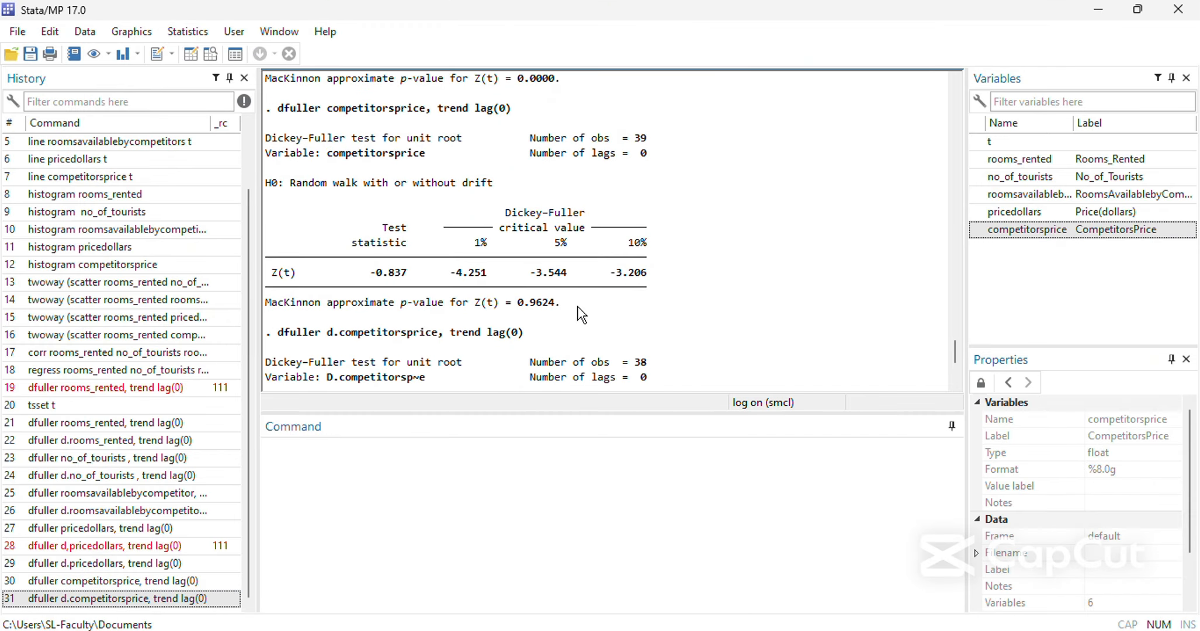
{"action": "scroll", "coordinate": [539, 300], "scroll_direction": "up", "scroll_amount": 8}
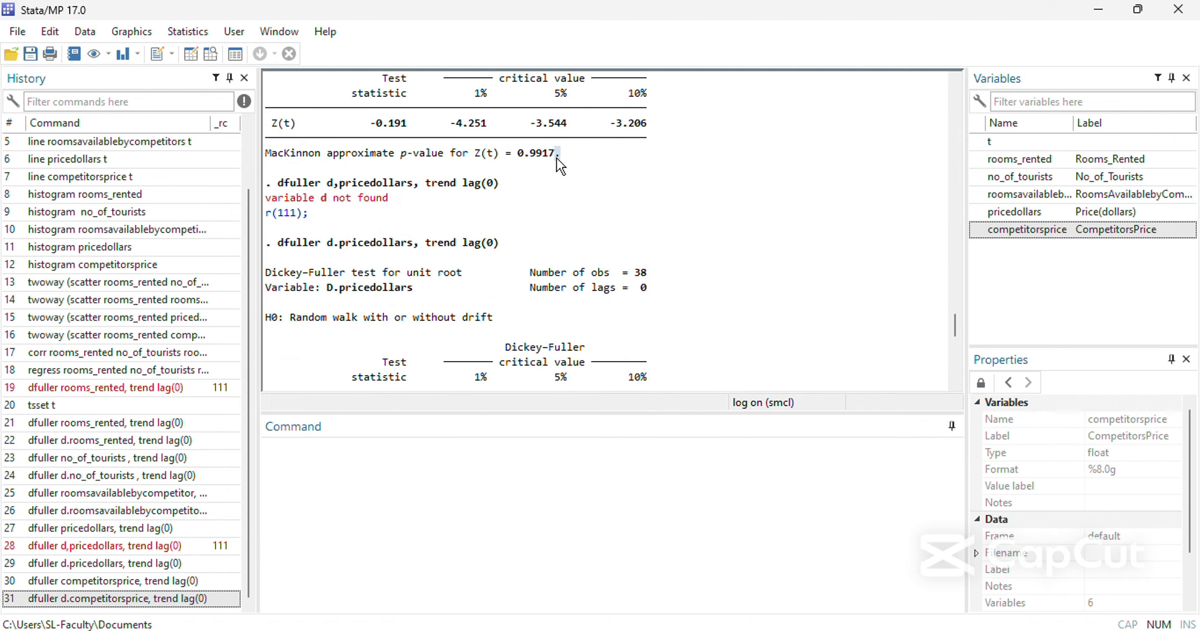
{"action": "left_click_drag", "start_coordinate": [560, 153], "coordinate": [513, 156]}
{"action": "scroll", "coordinate": [584, 233], "scroll_direction": "down", "scroll_amount": 8}
{"action": "scroll", "coordinate": [584, 234], "scroll_direction": "down", "scroll_amount": 4}
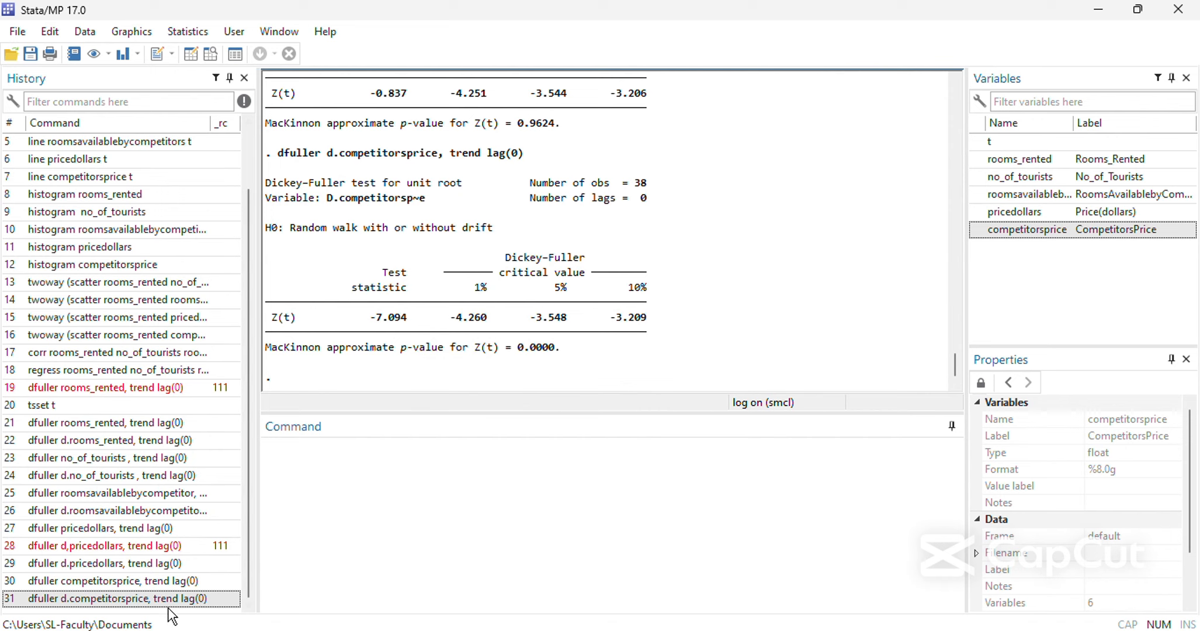
Recall the last competitorsprice test, replace its d difference prefix with ln, and run the command.
{"action": "left_click", "coordinate": [181, 598]}
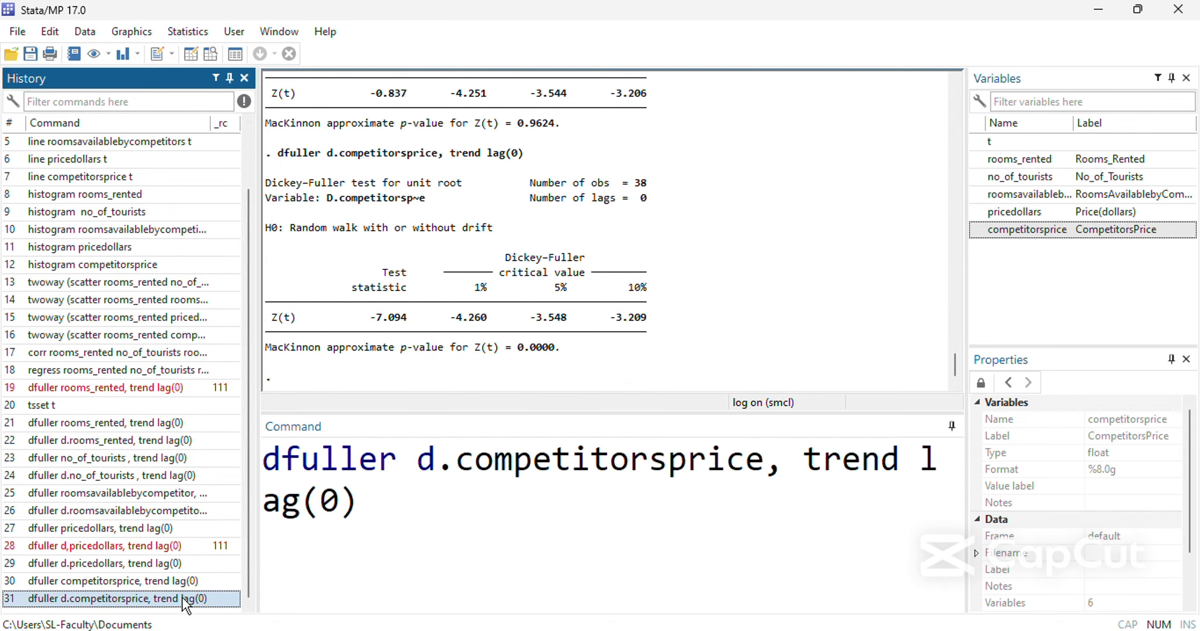
{"action": "left_click", "coordinate": [448, 468]}
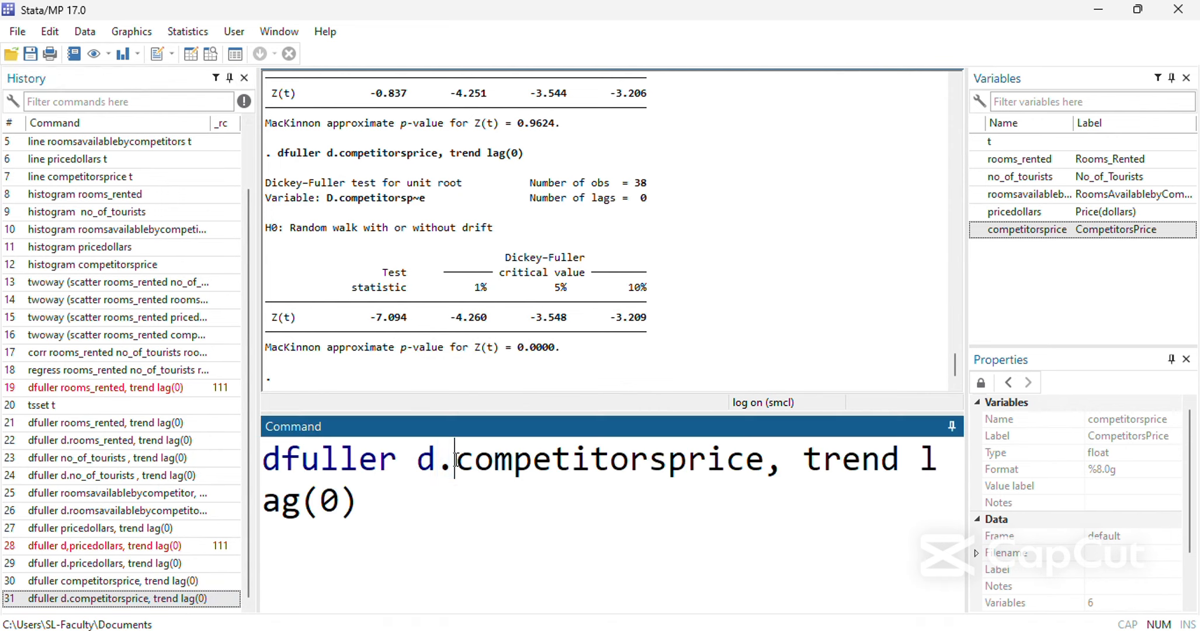
{"action": "left_click", "coordinate": [442, 464]}
{"action": "key", "text": "BackSpace"}
{"action": "type", "text": "ln"}
{"action": "key", "text": "Return"}
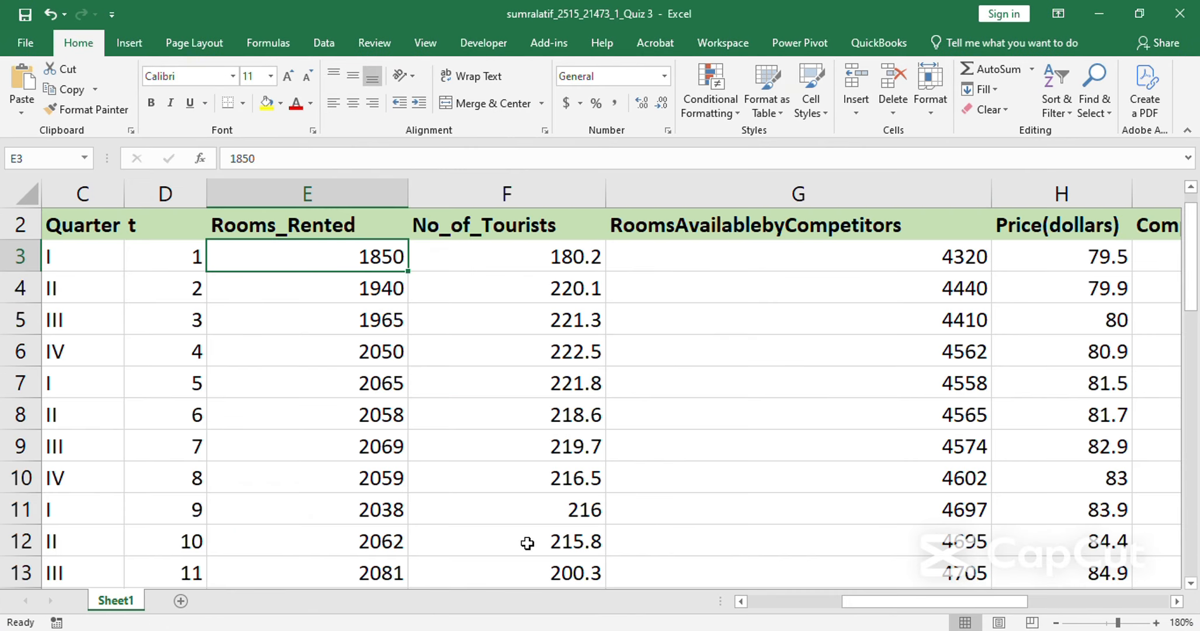
Insert a blank column before No_of_Tourists on the Excel data sheet and give it the header d1.
{"action": "scroll", "coordinate": [295, 415], "scroll_direction": "up", "scroll_amount": 1}
{"action": "left_click", "coordinate": [482, 190]}
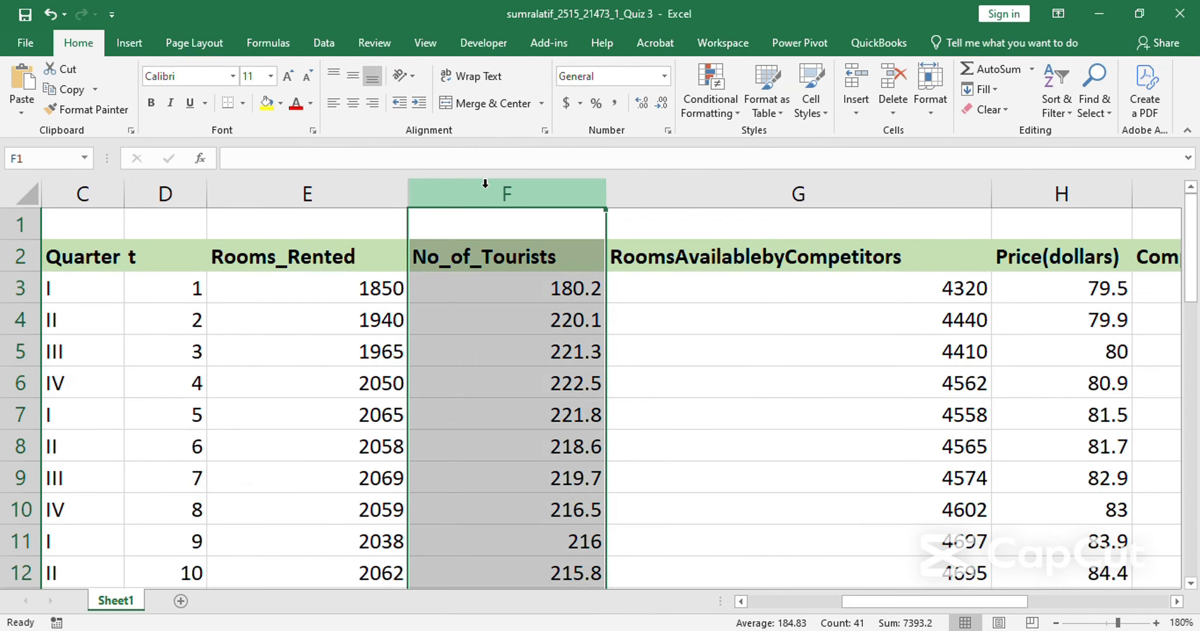
{"action": "key", "text": "ctrl+shift+plus"}
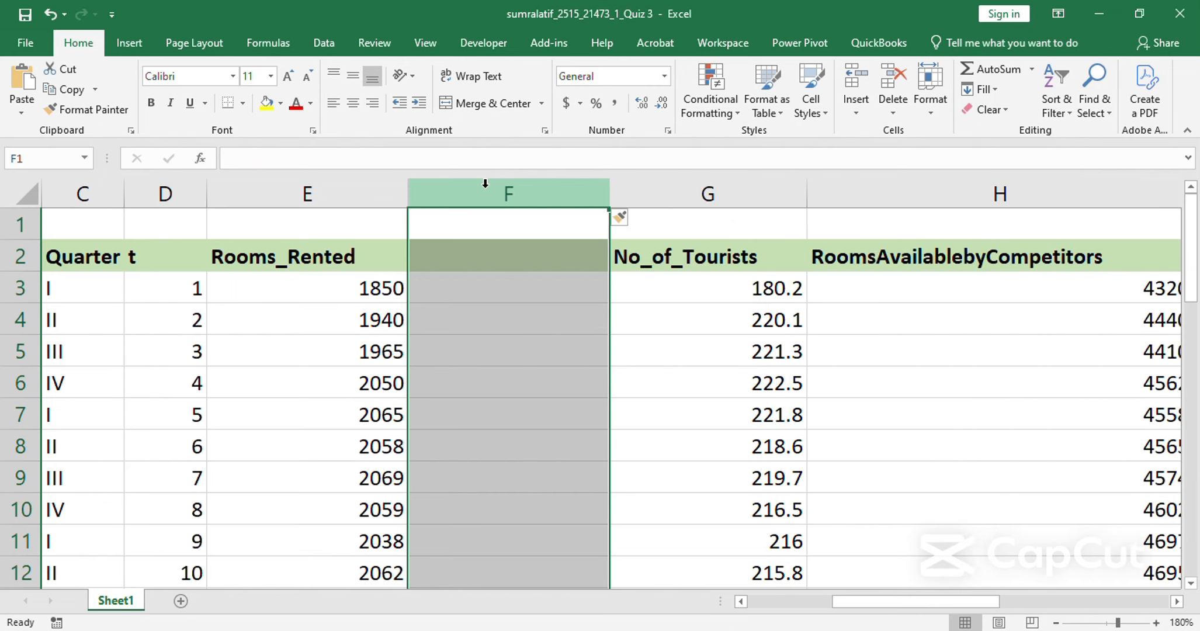
{"action": "key", "text": "Down"}
{"action": "key", "text": "Down"}
{"action": "key", "text": "Up"}
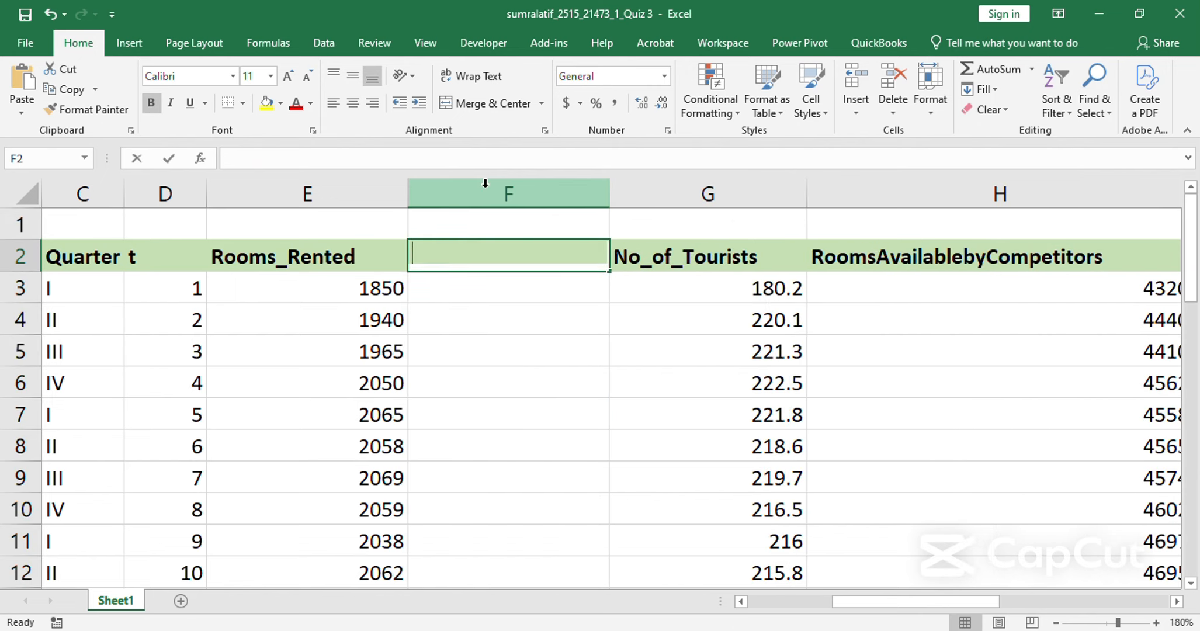
{"action": "type", "text": "d1"}
Enter the first-difference formula =E4-E3 for Rooms_Rented in cell F4.
{"action": "key", "text": "Down"}
{"action": "key", "text": "Down"}
{"action": "type", "text": "="}
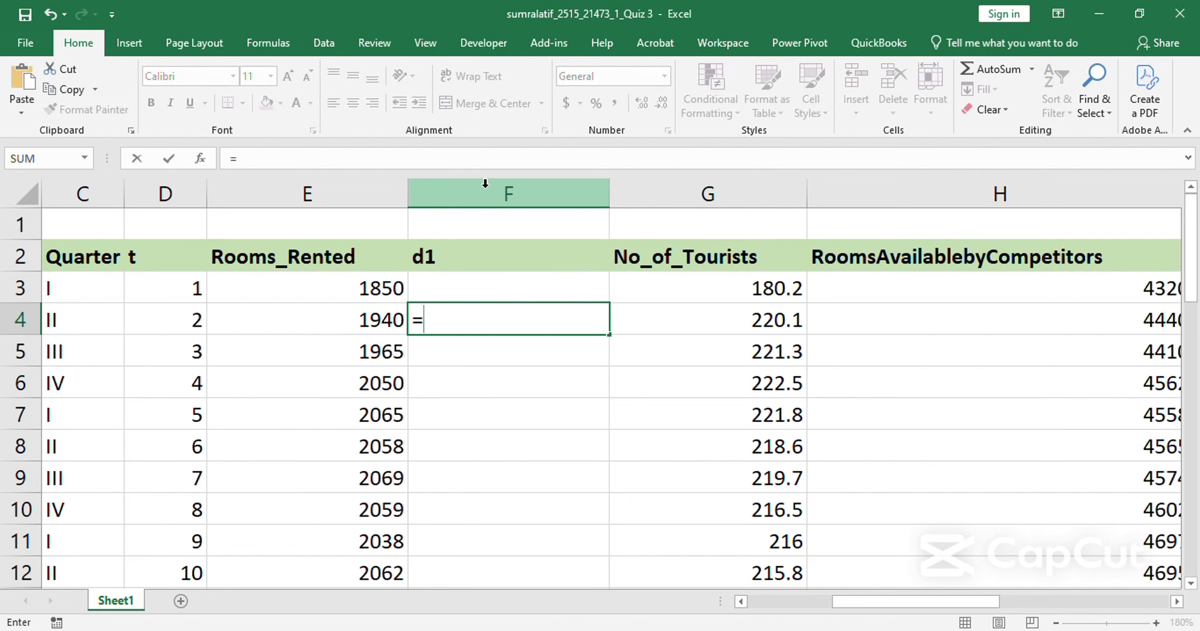
{"action": "key", "text": "Left"}
{"action": "type", "text": "-"}
{"action": "key", "text": "Up"}
{"action": "key", "text": "Left"}
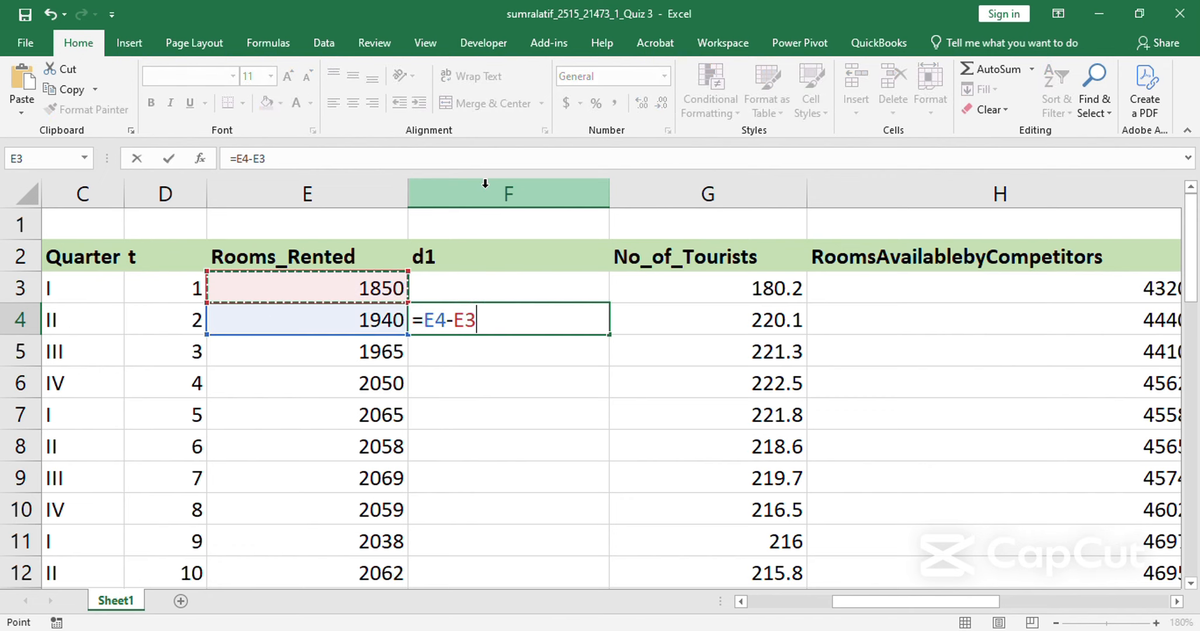
{"action": "key", "text": "Return"}
Copy the difference formula from F4 down the d1 column to row 42.
{"action": "key", "text": "Up"}
{"action": "key", "text": "ctrl+c"}
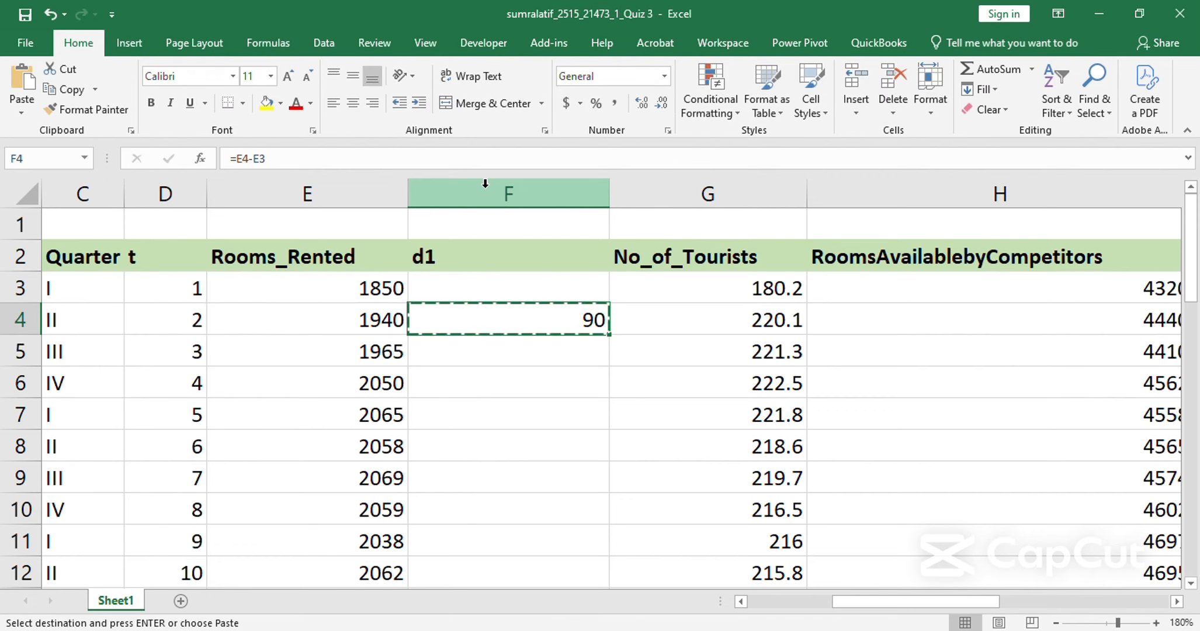
{"action": "key", "text": "Left"}
{"action": "key", "text": "ctrl+Down"}
{"action": "key", "text": "Right"}
{"action": "key", "text": "ctrl+shift+Up"}
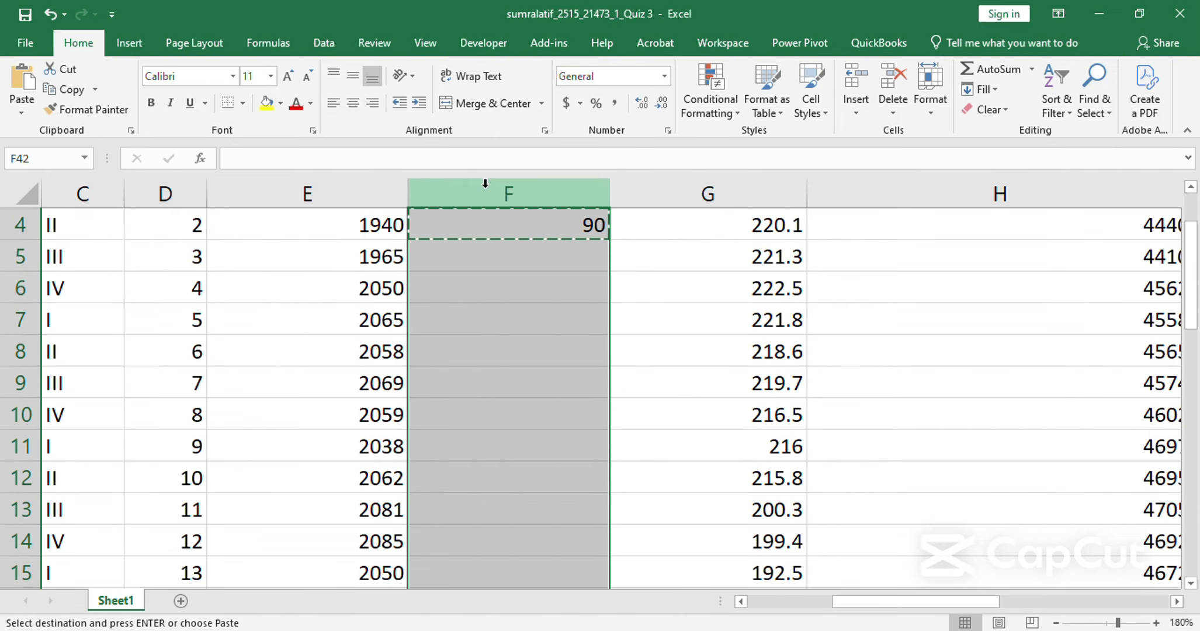
{"action": "key", "text": "Return"}
{"action": "key", "text": "ctrl+Up"}
{"action": "key", "text": "ctrl+Up"}
{"action": "key", "text": "ctrl+Up"}
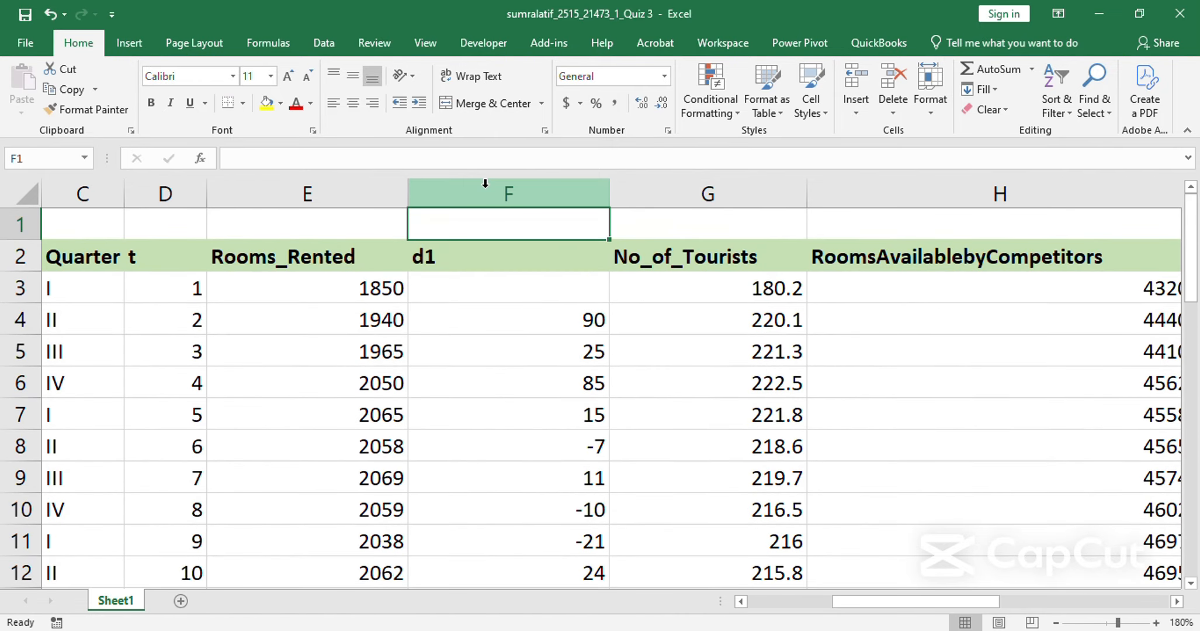
Insert another entire column between d1 and No_of_Tourists.
{"action": "key", "text": "Right"}
{"action": "key", "text": "Right"}
{"action": "key", "text": "Down"}
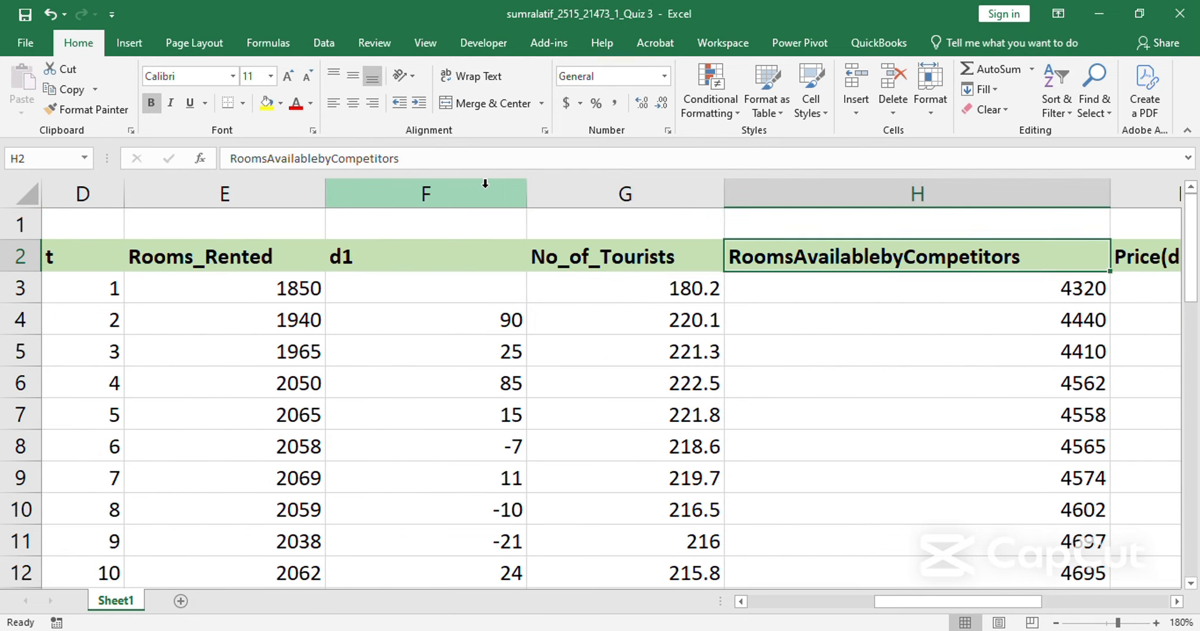
{"action": "key", "text": "Left"}
{"action": "key", "text": "ctrl+shift+equal"}
{"action": "key", "text": "Down"}
{"action": "key", "text": "Down"}
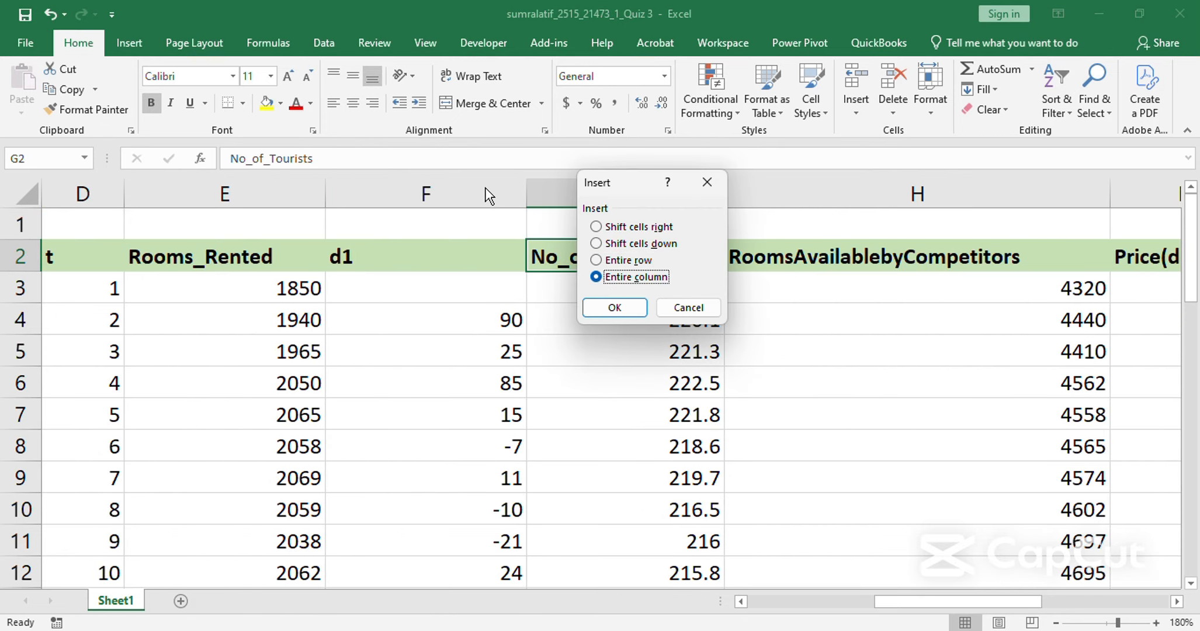
{"action": "key", "text": "Return"}
Enter the second-difference formula =F5-F4 in cell G5.
{"action": "key", "text": "Down"}
{"action": "key", "text": "Down"}
{"action": "key", "text": "Down"}
{"action": "type", "text": "="}
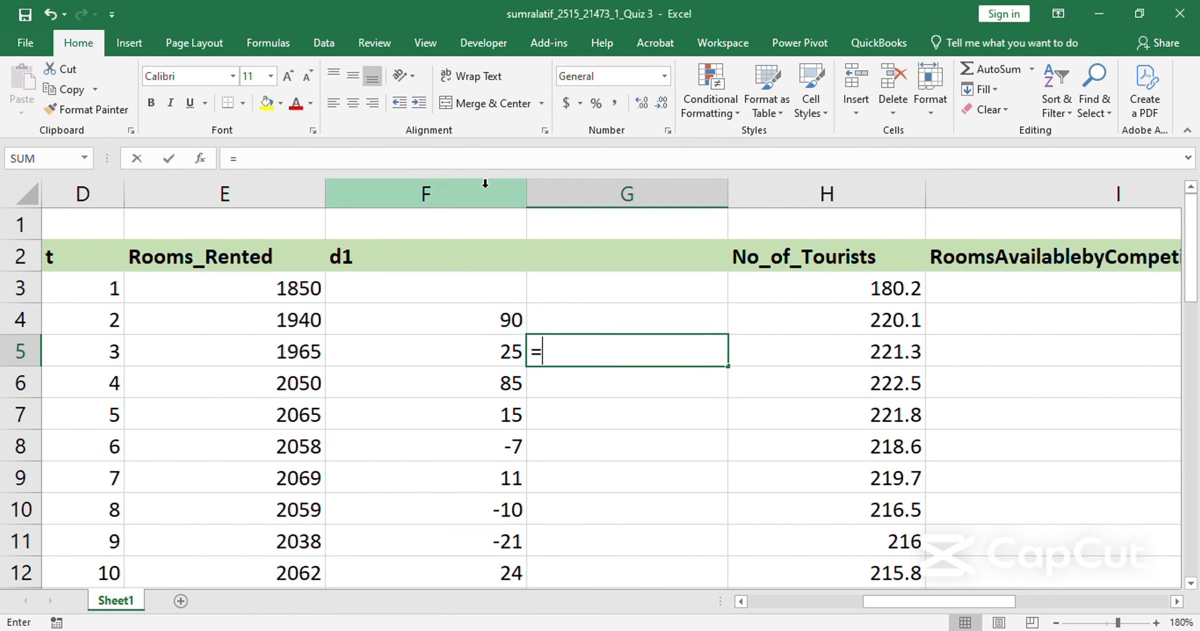
{"action": "key", "text": "Down"}
{"action": "key", "text": "Up"}
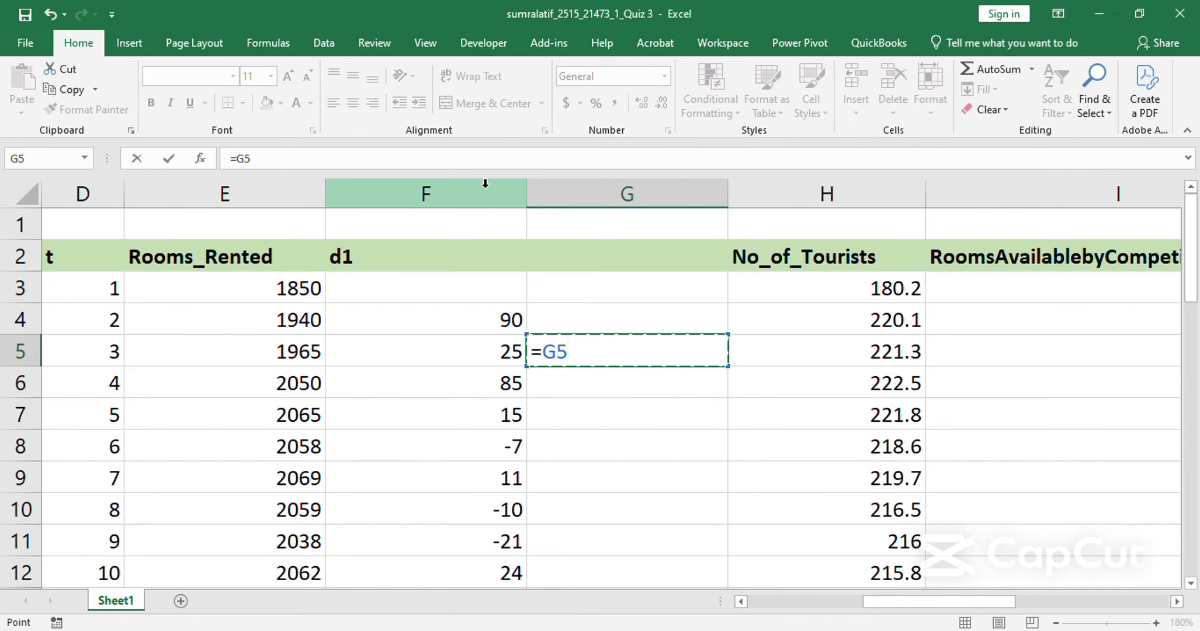
{"action": "key", "text": "Left"}
{"action": "type", "text": "-"}
{"action": "key", "text": "Up"}
{"action": "key", "text": "Left"}
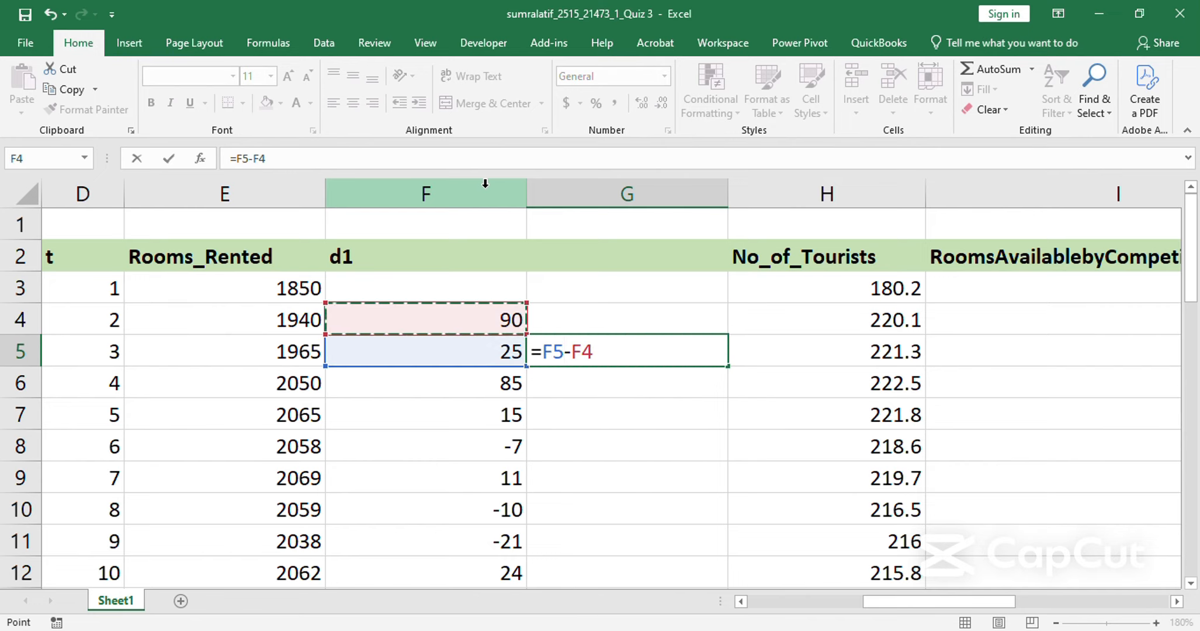
{"action": "key", "text": "Return"}
Copy the second-difference formula from G5 down column G to row 42.
{"action": "key", "text": "Up"}
{"action": "key", "text": "ctrl+c"}
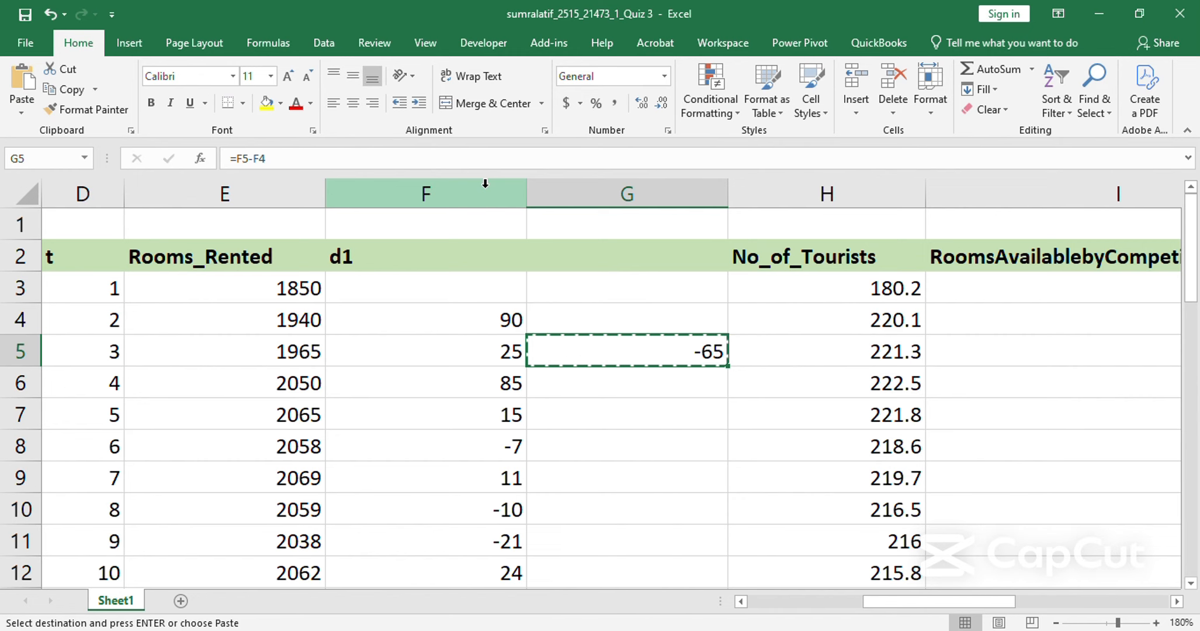
{"action": "key", "text": "Left"}
{"action": "key", "text": "ctrl+Down"}
{"action": "key", "text": "ctrl+Down"}
{"action": "key", "text": "ctrl+Up"}
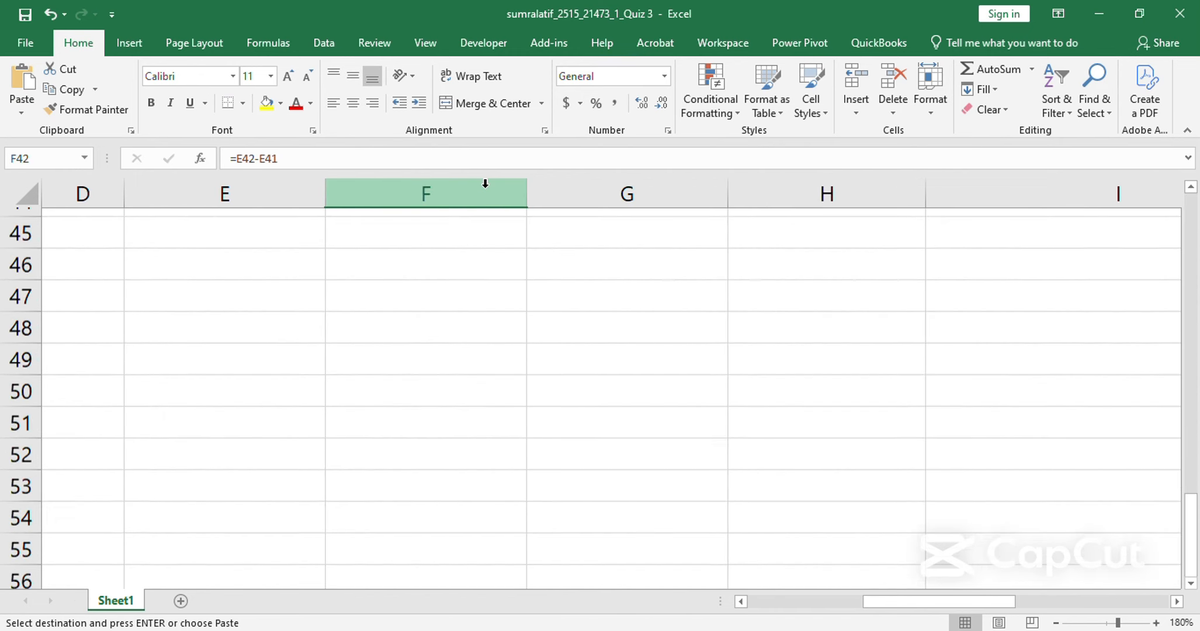
{"action": "key", "text": "Right"}
{"action": "key", "text": "ctrl+shift+Up"}
{"action": "key", "text": "Return"}
{"action": "key", "text": "ctrl+Up"}
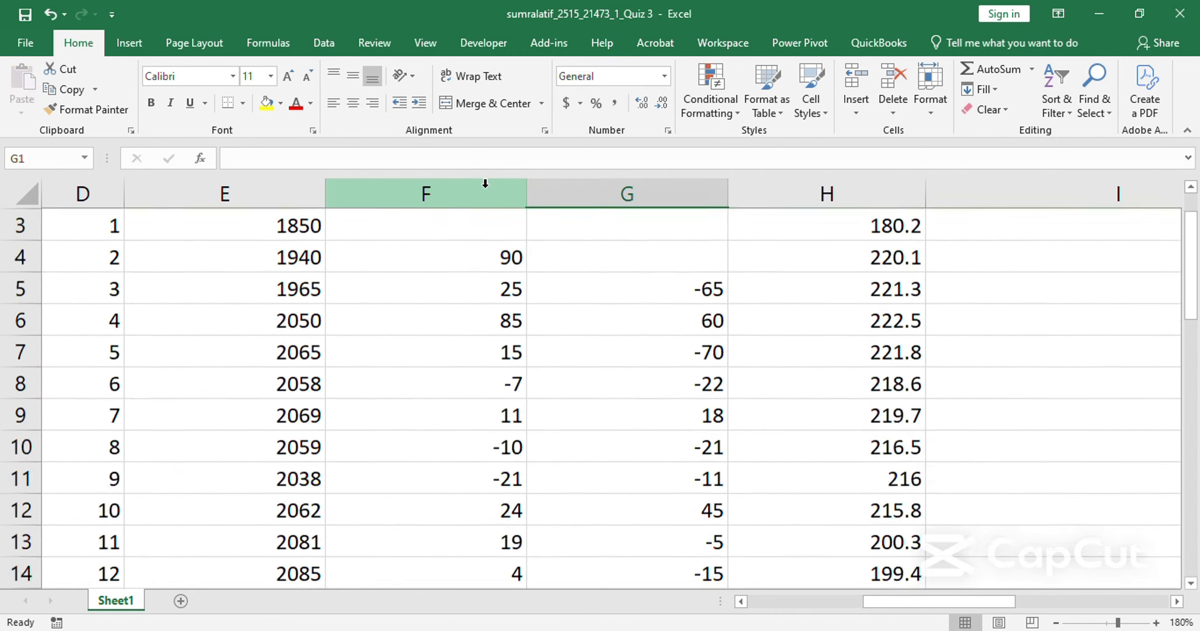
{"action": "key", "text": "ctrl+Up"}
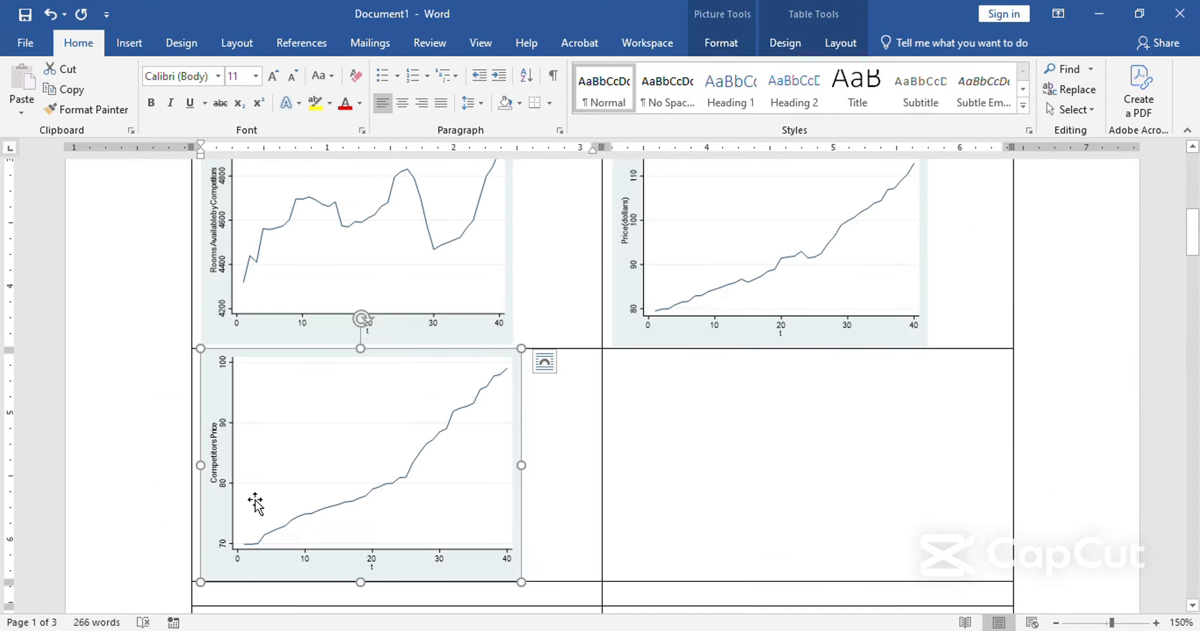
Switch to Stata and start a generate command for a new variable named lncompetitorsprice.
{"action": "mouse_move", "coordinate": [302, 614]}
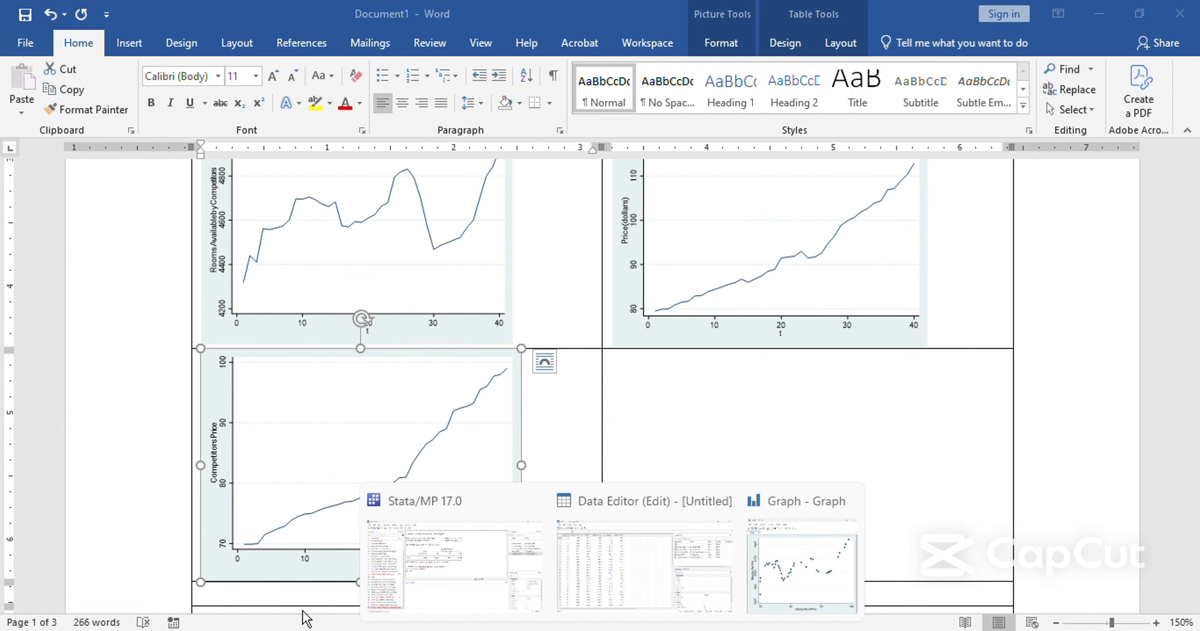
{"action": "left_click", "coordinate": [366, 592]}
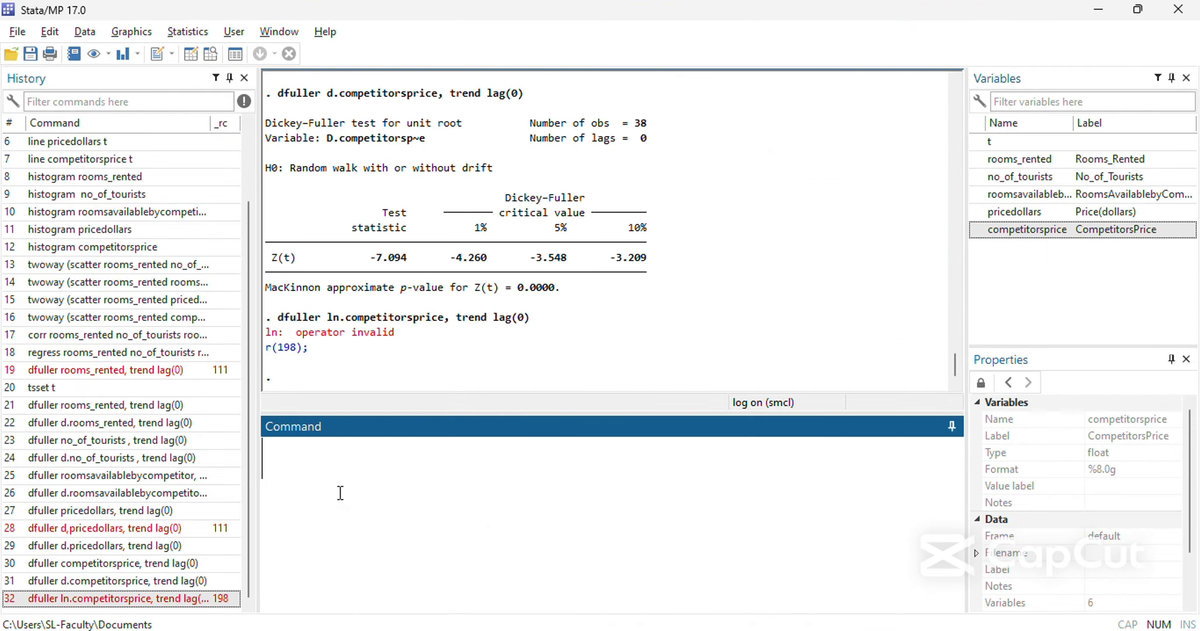
{"action": "type", "text": "generate l"}
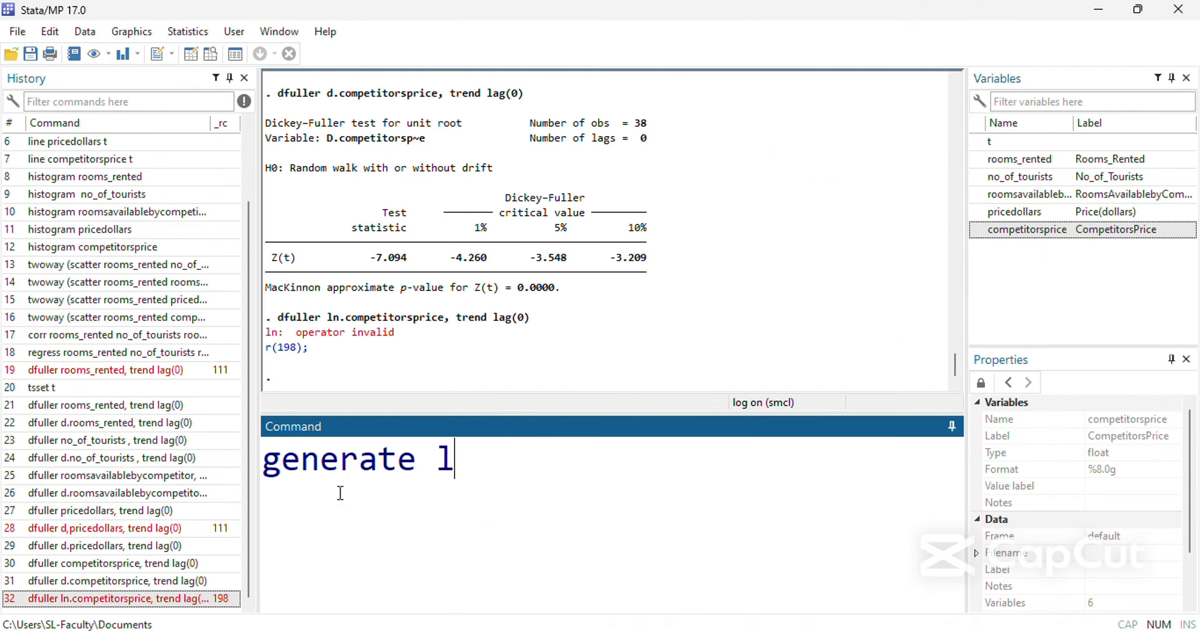
{"action": "type", "text": "n"}
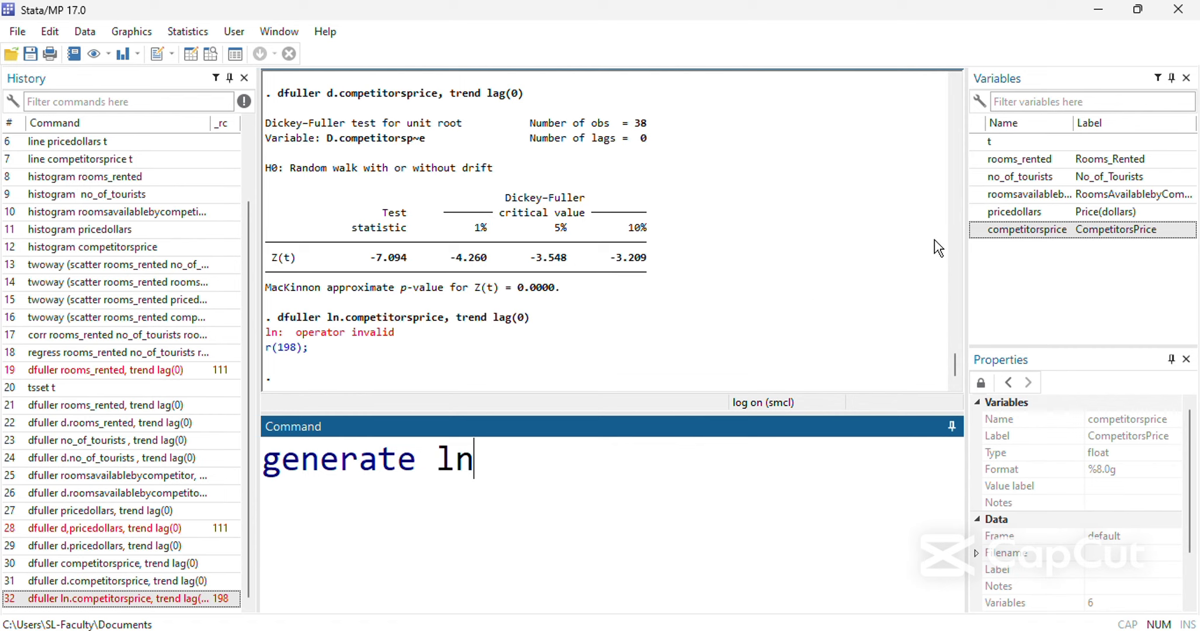
{"action": "double_click", "coordinate": [1013, 233]}
{"action": "left_click", "coordinate": [499, 459]}
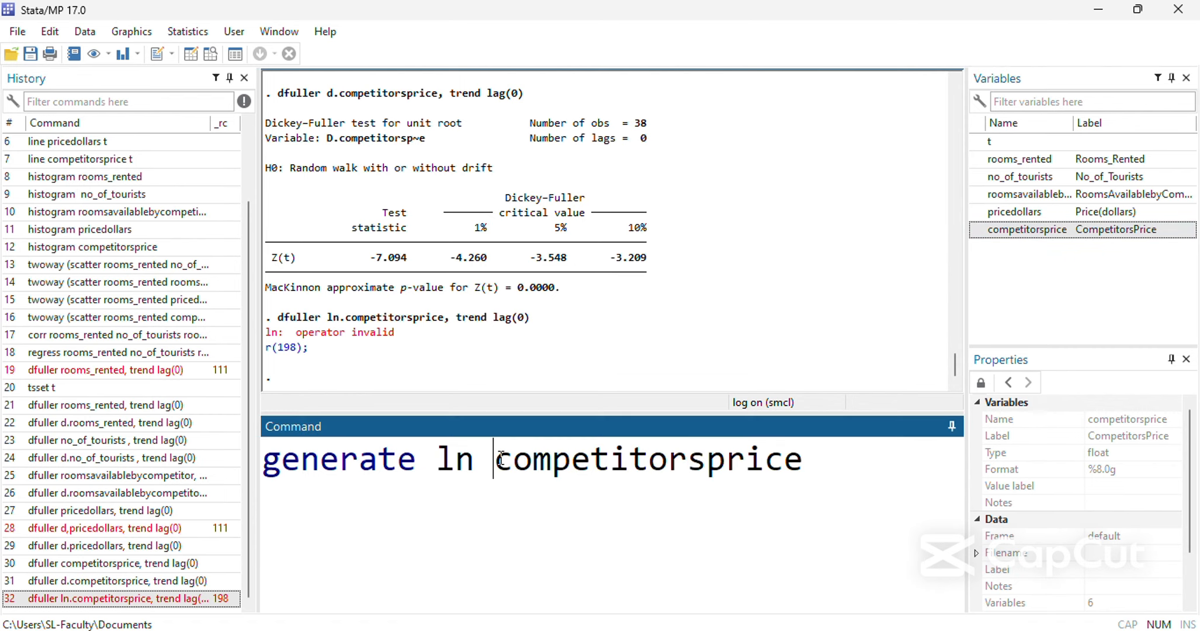
{"action": "key", "text": "BackSpace"}
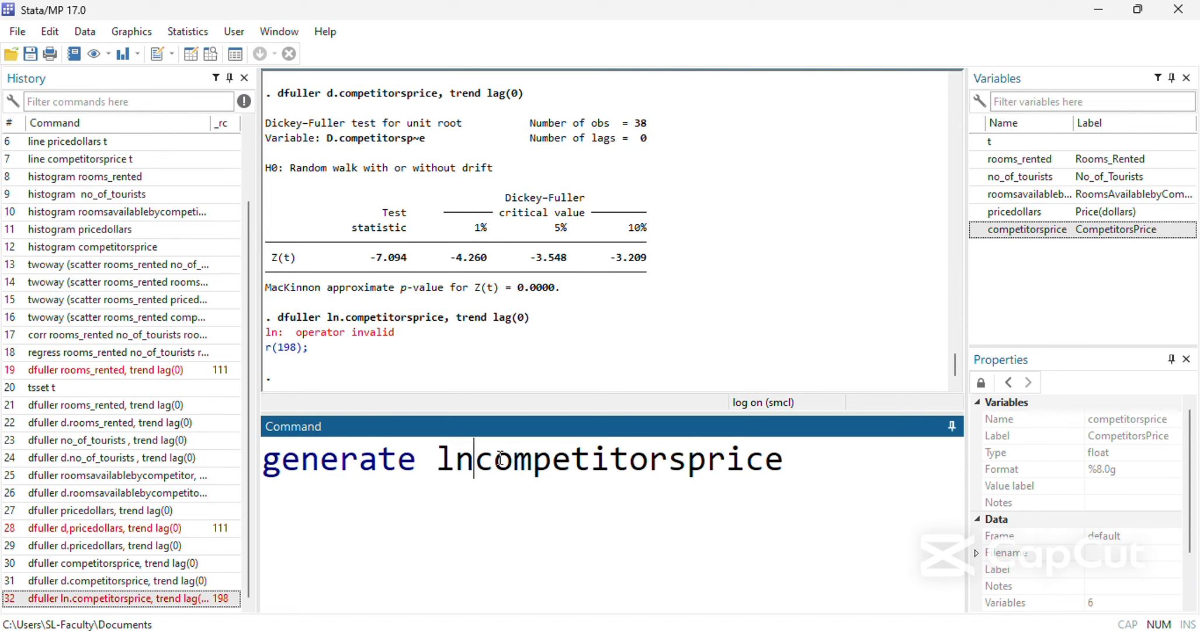
Define the new variable as ln(competitorsprice) and run the generate command.
{"action": "key", "text": "End"}
{"action": "type", "text": "= lnm"}
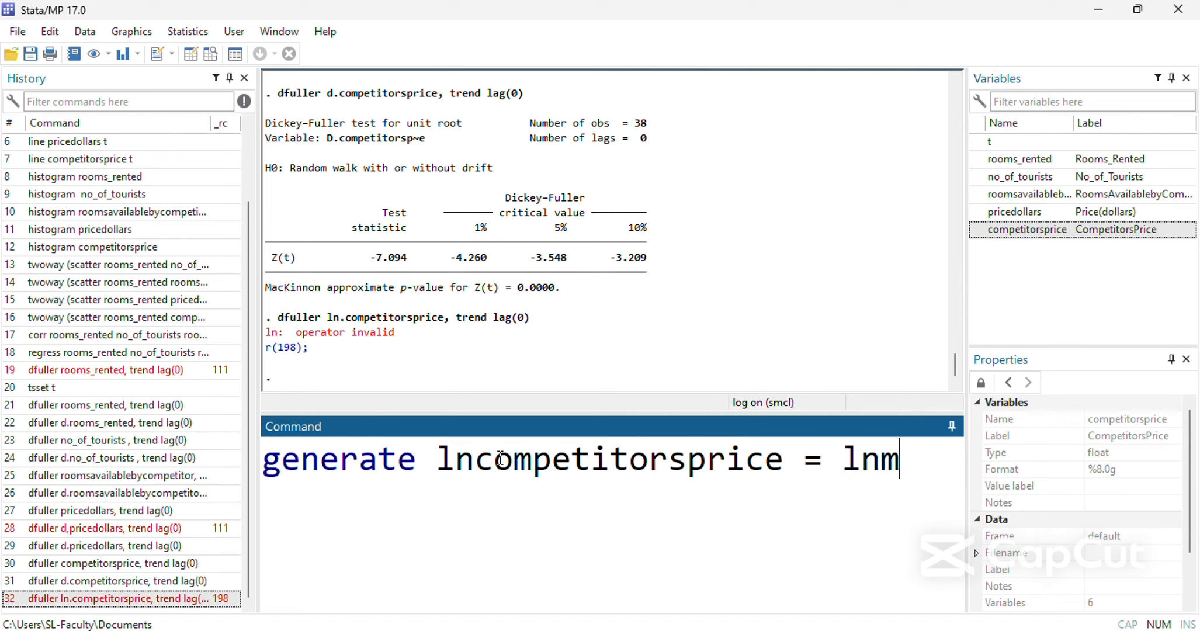
{"action": "type", "text": "*"}
{"action": "key", "text": "BackSpace"}
{"action": "key", "text": "BackSpace"}
{"action": "type", "text": "*"}
{"action": "key", "text": "BackSpace"}
{"action": "type", "text": "("}
{"action": "double_click", "coordinate": [1016, 229]}
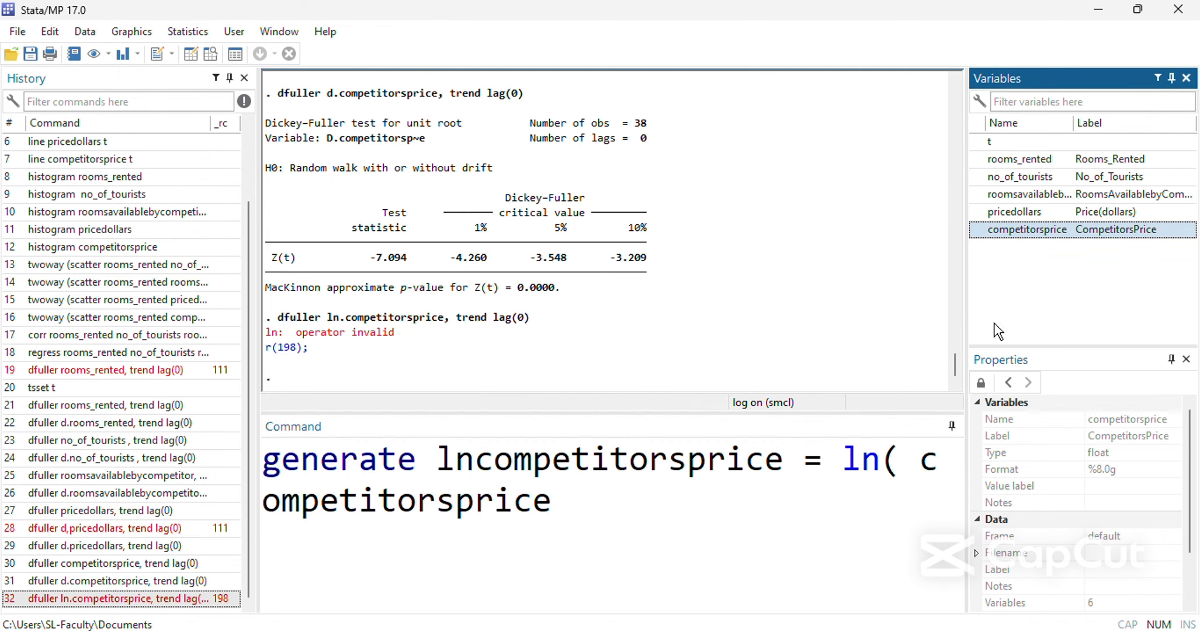
{"action": "left_click", "coordinate": [916, 465]}
{"action": "key", "text": "BackSpace"}
{"action": "key", "text": "End"}
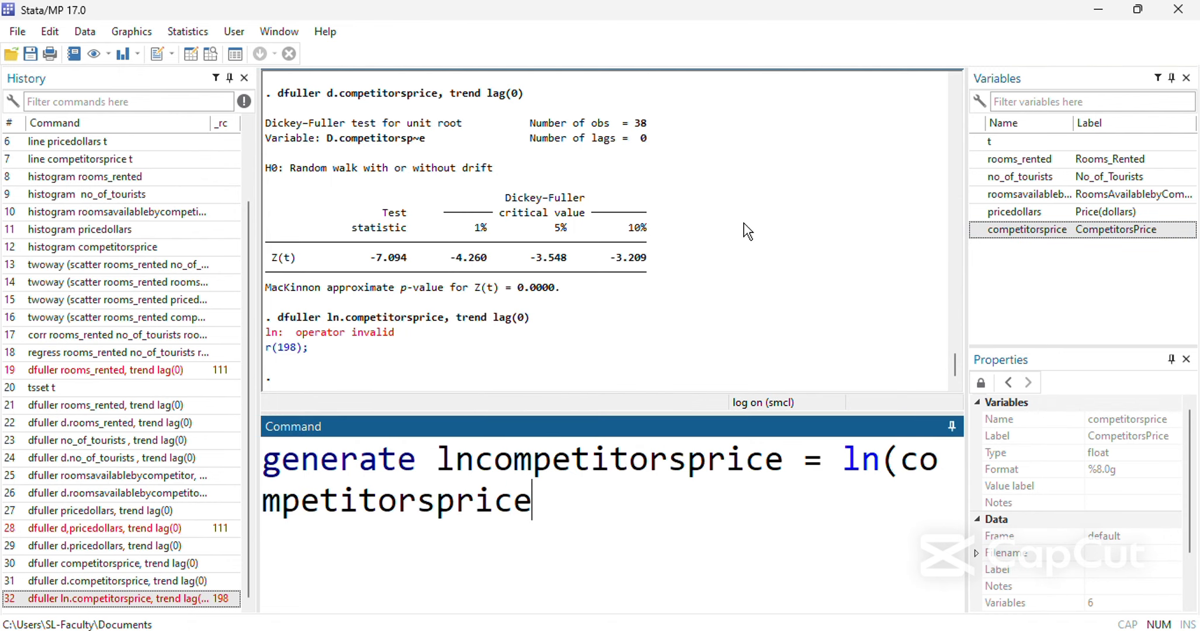
{"action": "type", "text": ")"}
{"action": "key", "text": "Return"}
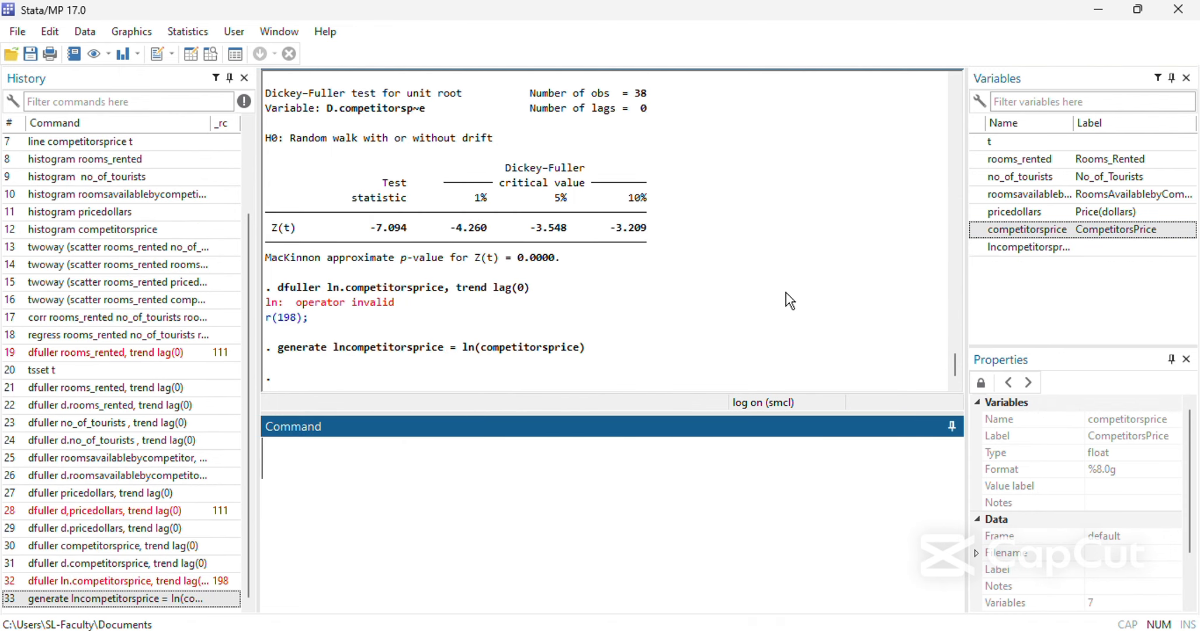
Recall the competitorsprice level test, replace its variable with lncompetitorsprice, and run dfuller with trend lag(0).
{"action": "left_click", "coordinate": [123, 547]}
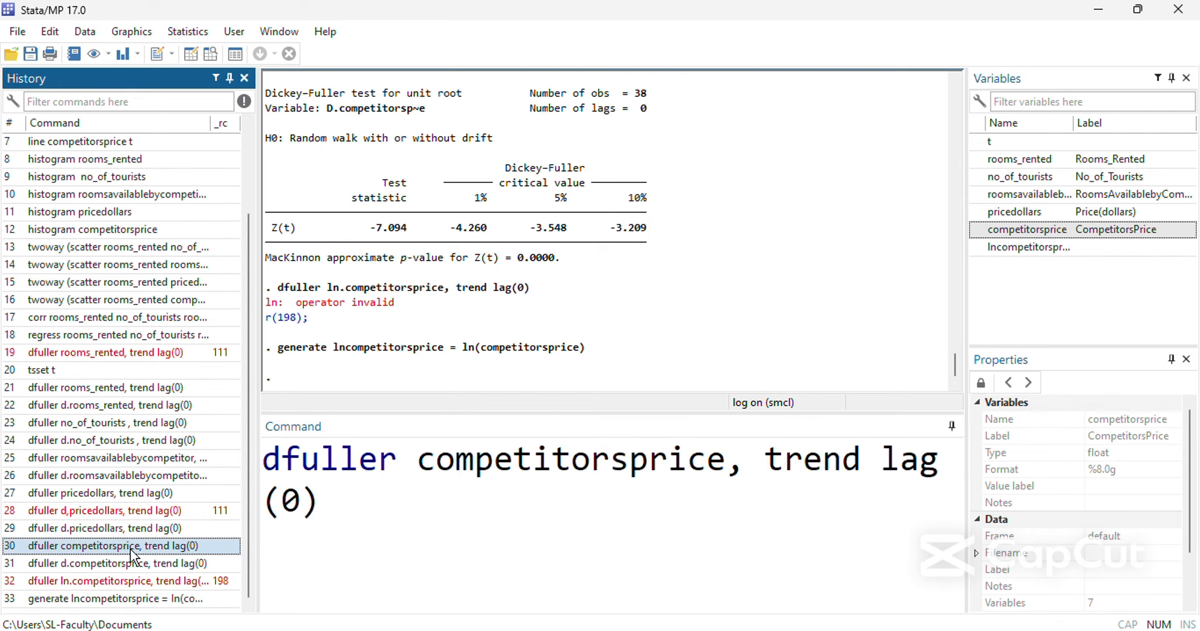
{"action": "double_click", "coordinate": [483, 476]}
{"action": "double_click", "coordinate": [1051, 248]}
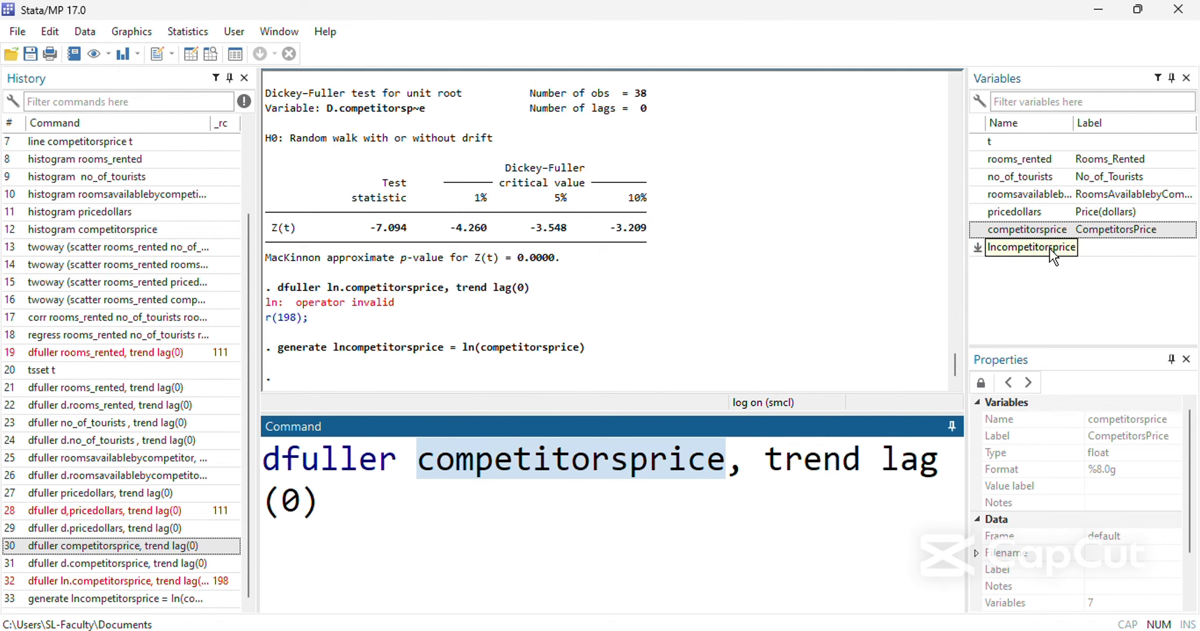
{"action": "left_click", "coordinate": [781, 467]}
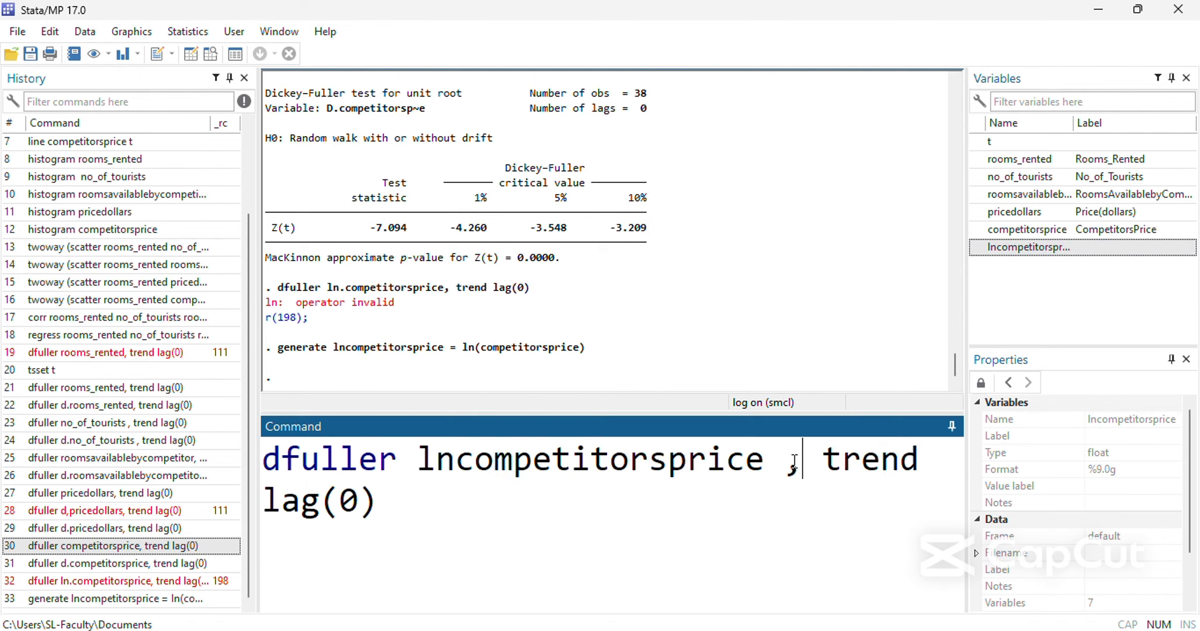
{"action": "key", "text": "BackSpace"}
{"action": "key", "text": "Return"}
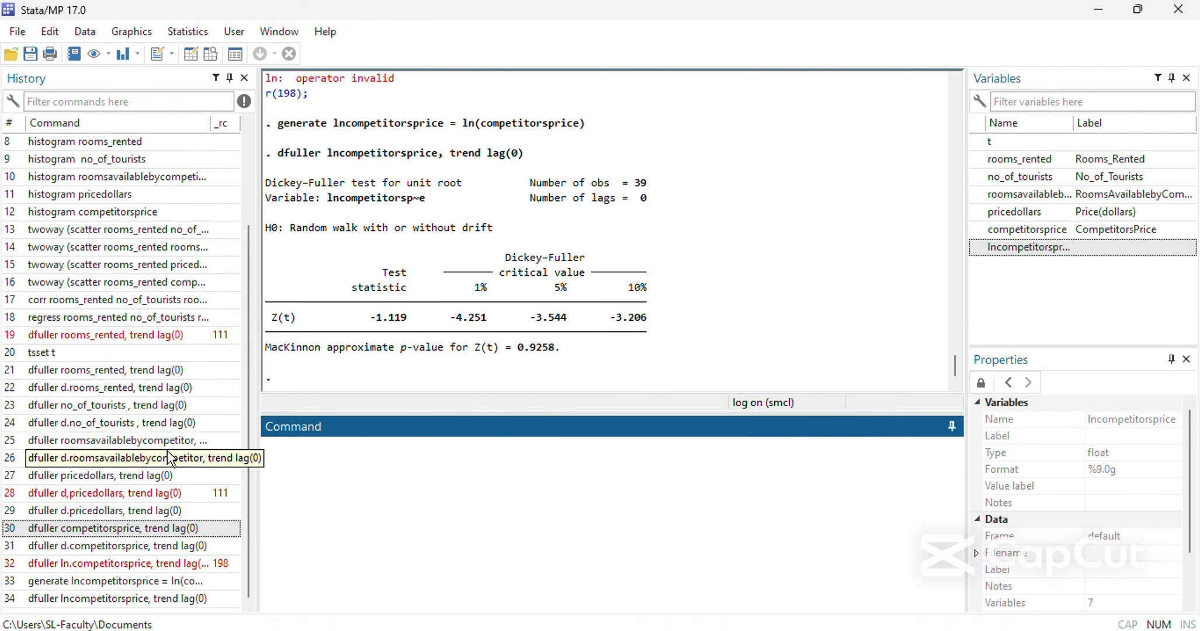
Highlight the p-value of the lncompetitorsprice test and compare the result with the earlier competitorsprice level test.
{"action": "left_click_drag", "start_coordinate": [572, 335], "coordinate": [527, 349]}
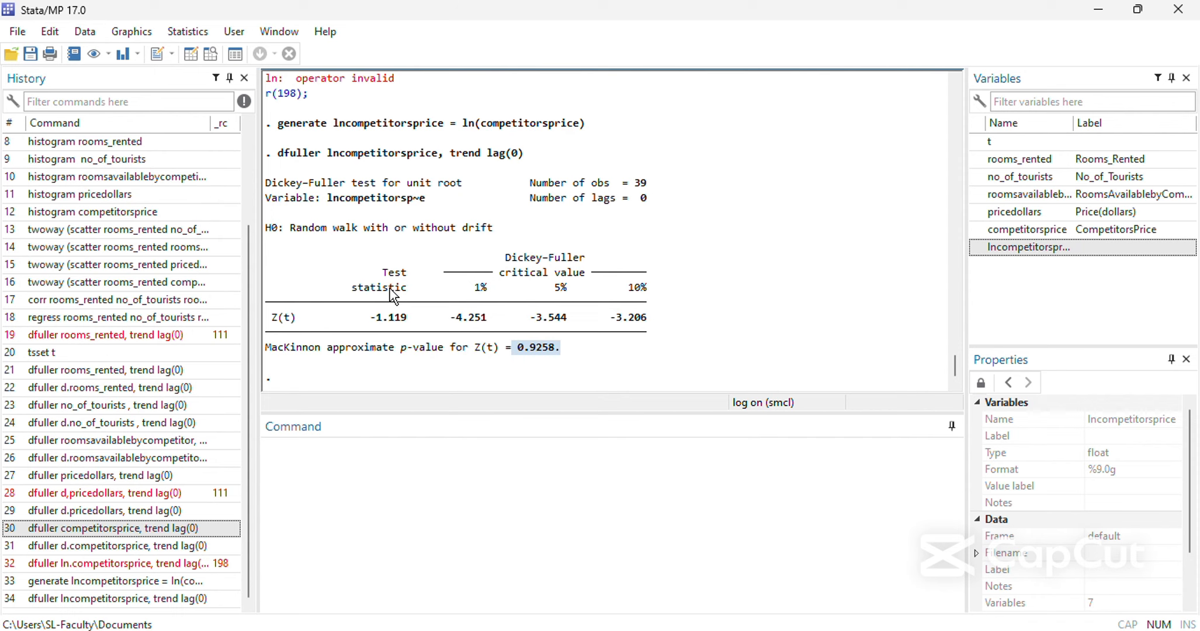
{"action": "scroll", "coordinate": [411, 285], "scroll_direction": "up", "scroll_amount": 5}
{"action": "scroll", "coordinate": [408, 285], "scroll_direction": "down", "scroll_amount": 5}
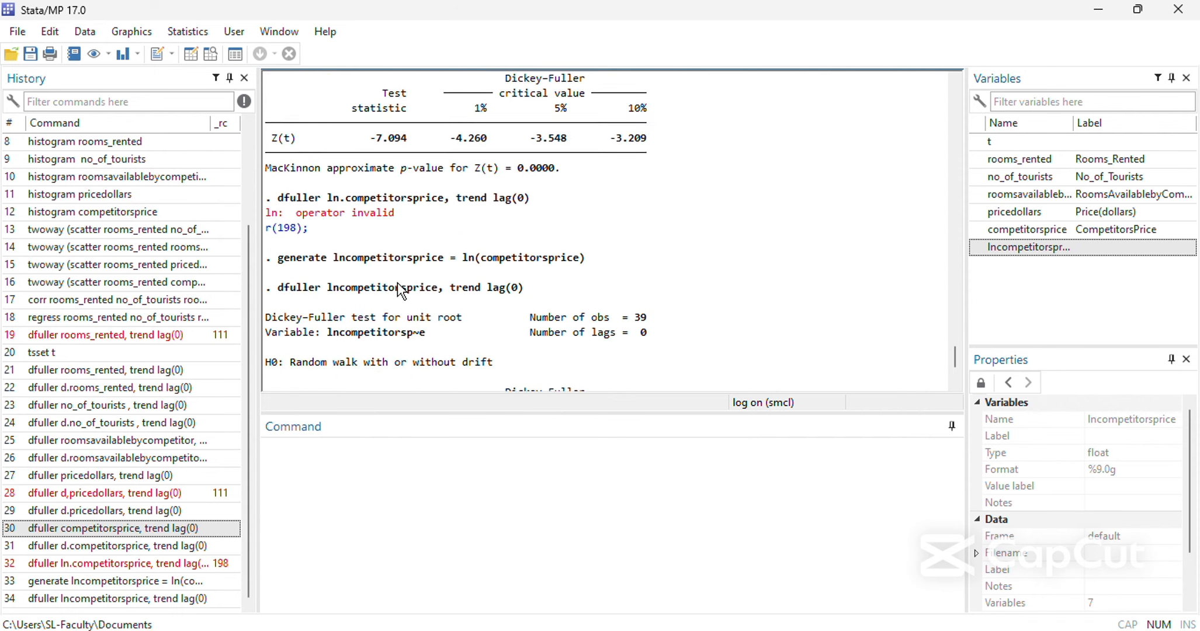
{"action": "scroll", "coordinate": [397, 282], "scroll_direction": "up", "scroll_amount": 6}
{"action": "scroll", "coordinate": [397, 286], "scroll_direction": "up", "scroll_amount": 2}
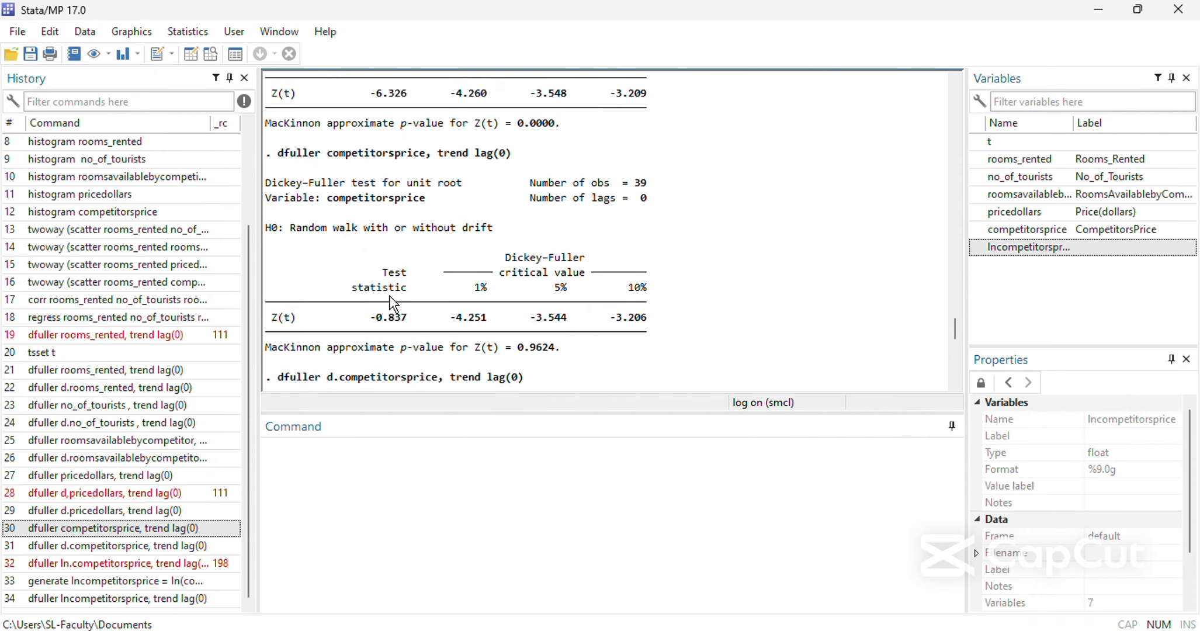
{"action": "scroll", "coordinate": [394, 324], "scroll_direction": "down", "scroll_amount": 4}
{"action": "scroll", "coordinate": [395, 330], "scroll_direction": "down", "scroll_amount": 3}
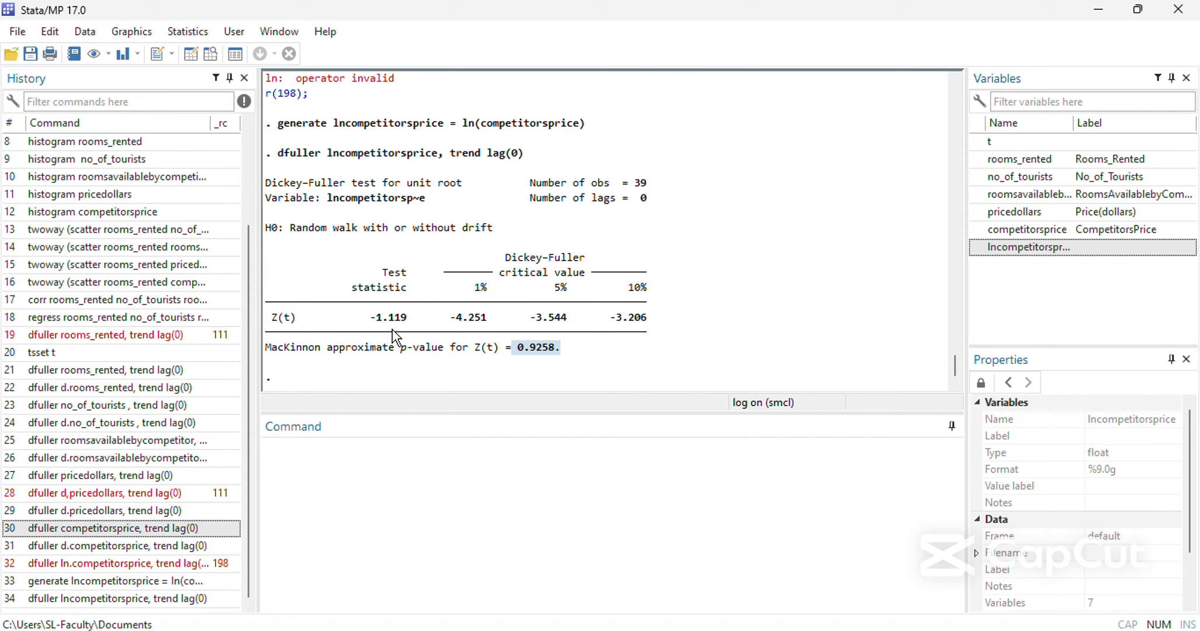
Rerun the earlier regression of rooms_rented on no_of_tourists, roomsavailablebycompetitors, pricedollars and competitorsprice from the command history.
{"action": "left_click", "coordinate": [269, 480]}
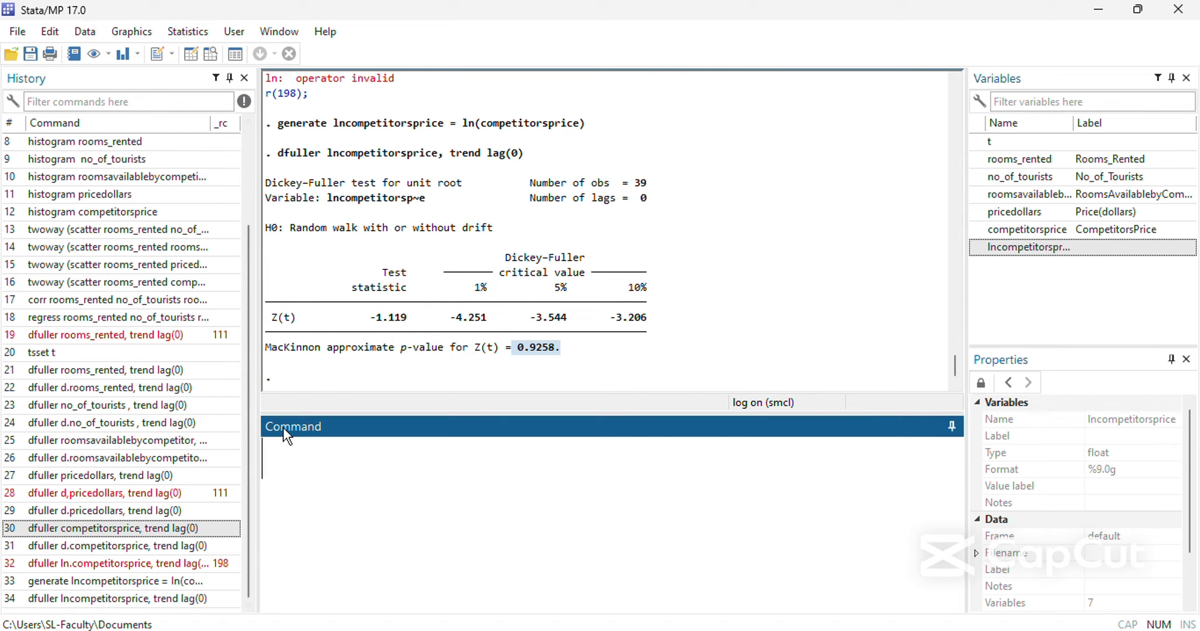
{"action": "scroll", "coordinate": [270, 374], "scroll_direction": "up", "scroll_amount": 2}
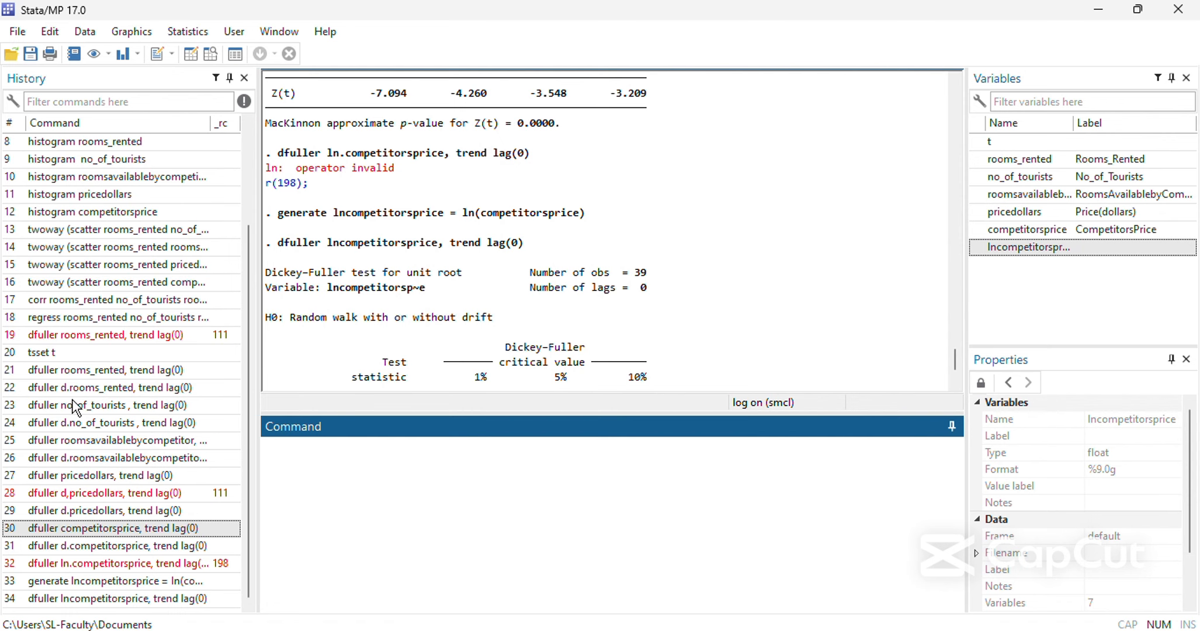
{"action": "scroll", "coordinate": [64, 427], "scroll_direction": "up", "scroll_amount": 2}
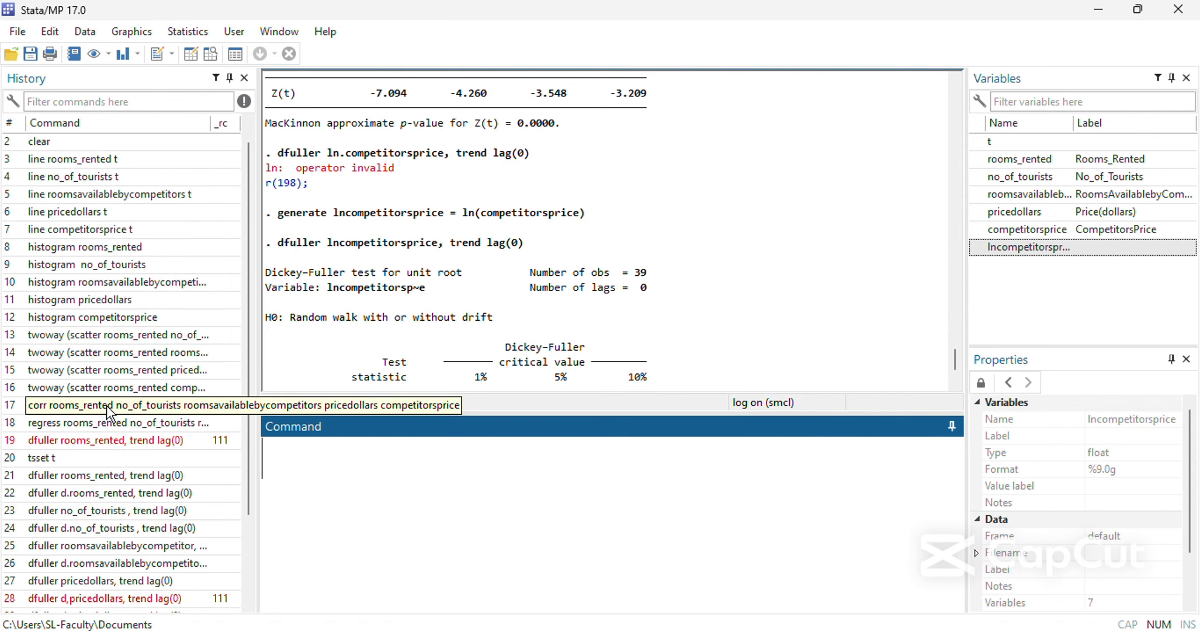
{"action": "scroll", "coordinate": [106, 408], "scroll_direction": "down", "scroll_amount": 2}
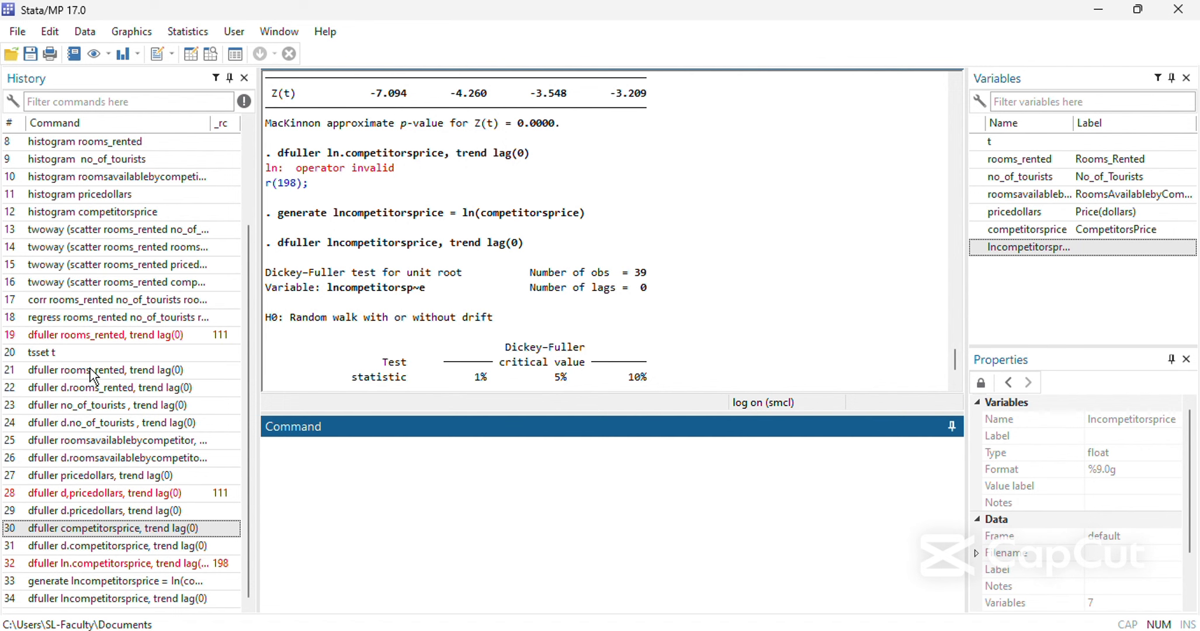
{"action": "double_click", "coordinate": [99, 316]}
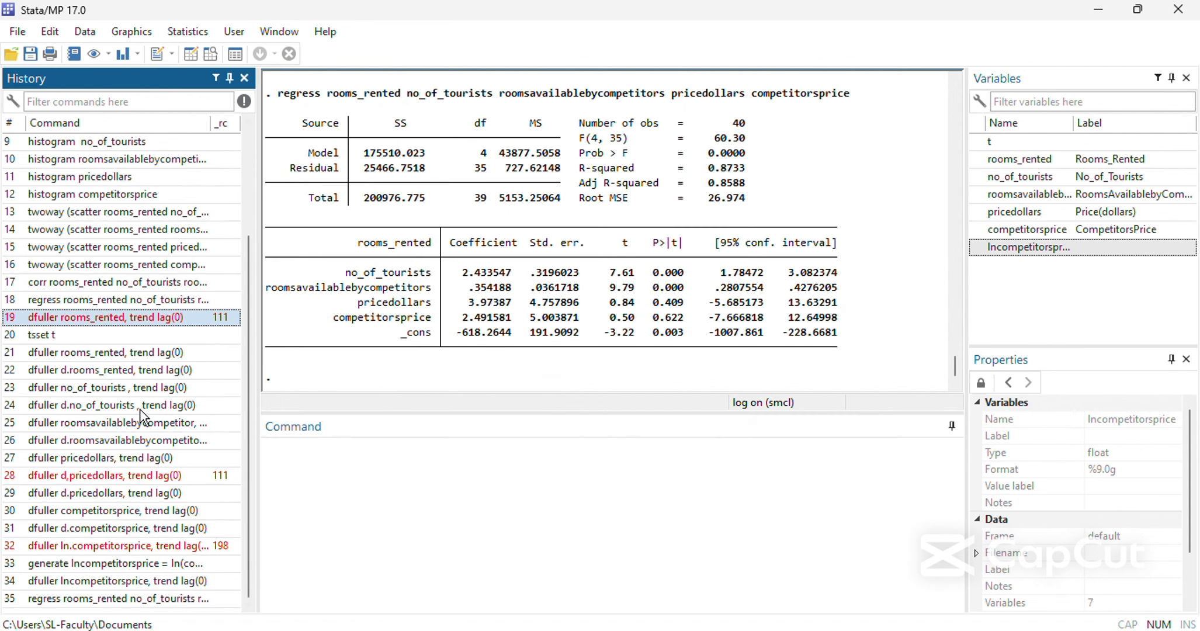
Draft the same regress command with the d. operator before all five variables, and clear it without running it.
{"action": "left_click", "coordinate": [141, 305]}
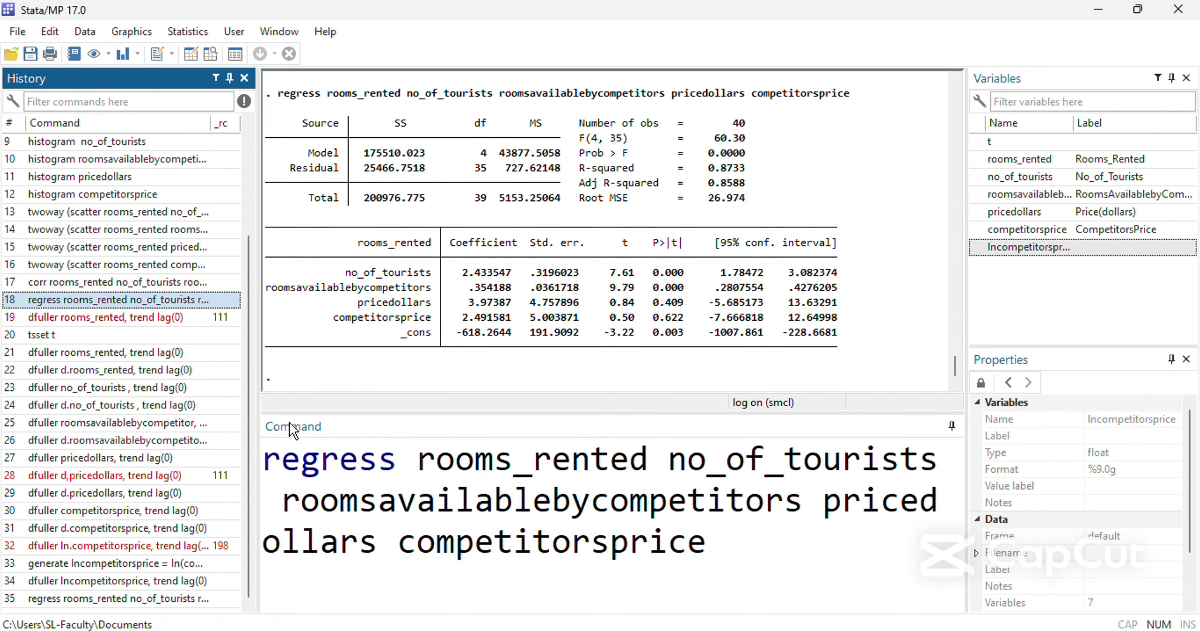
{"action": "left_click", "coordinate": [414, 463]}
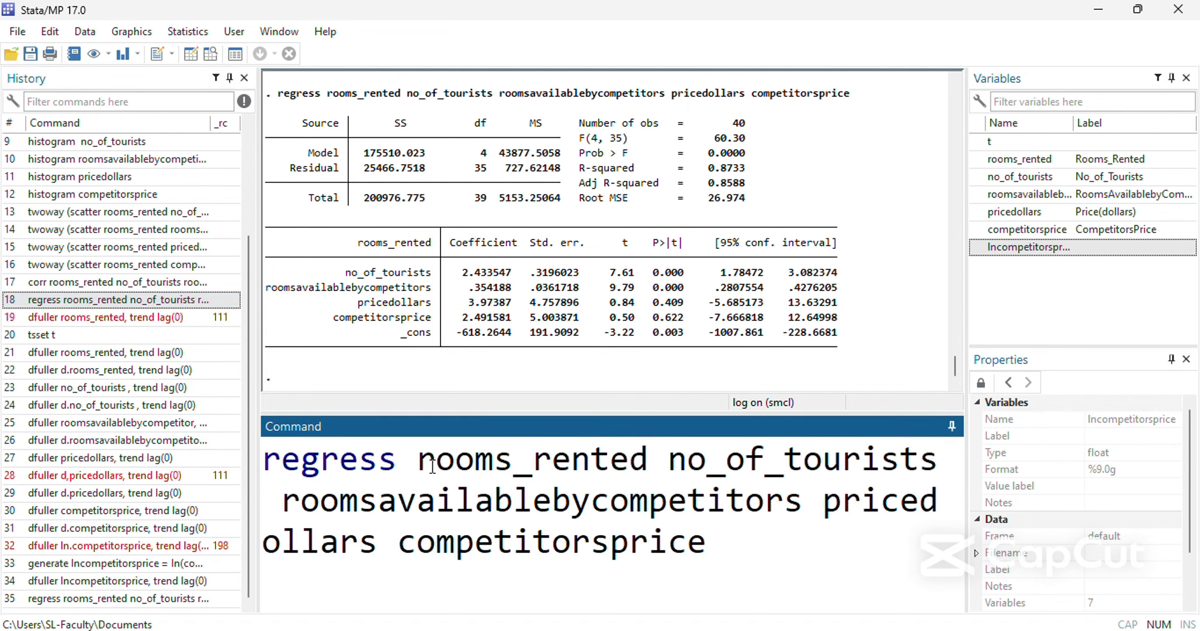
{"action": "type", "text": "d."}
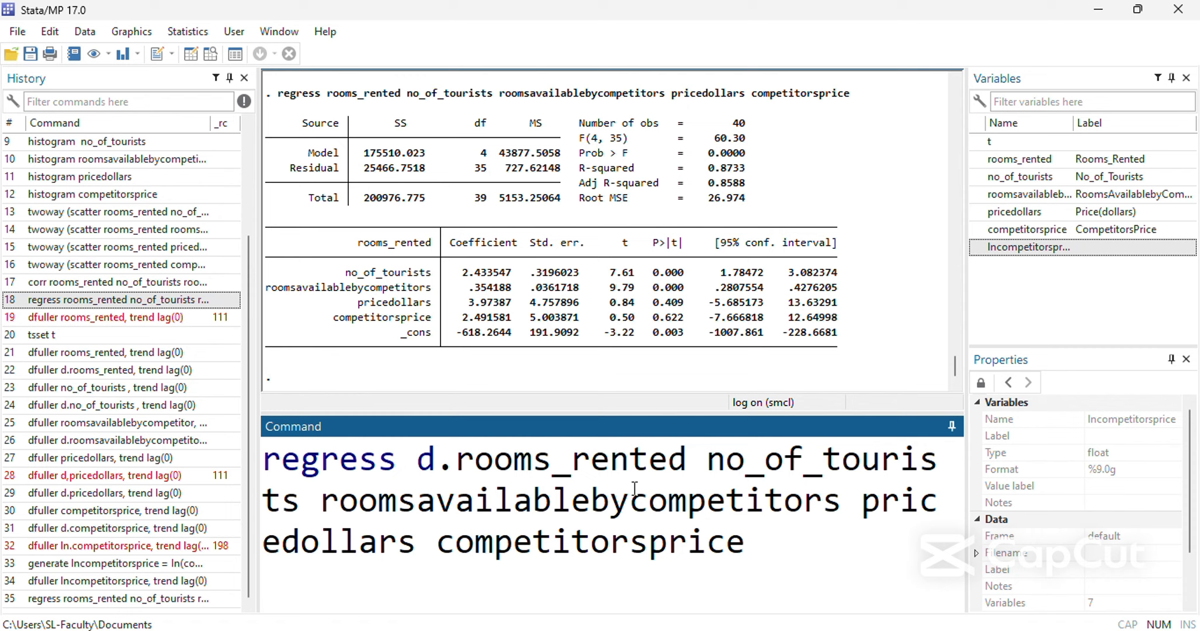
{"action": "left_click", "coordinate": [708, 467]}
{"action": "type", "text": "d."}
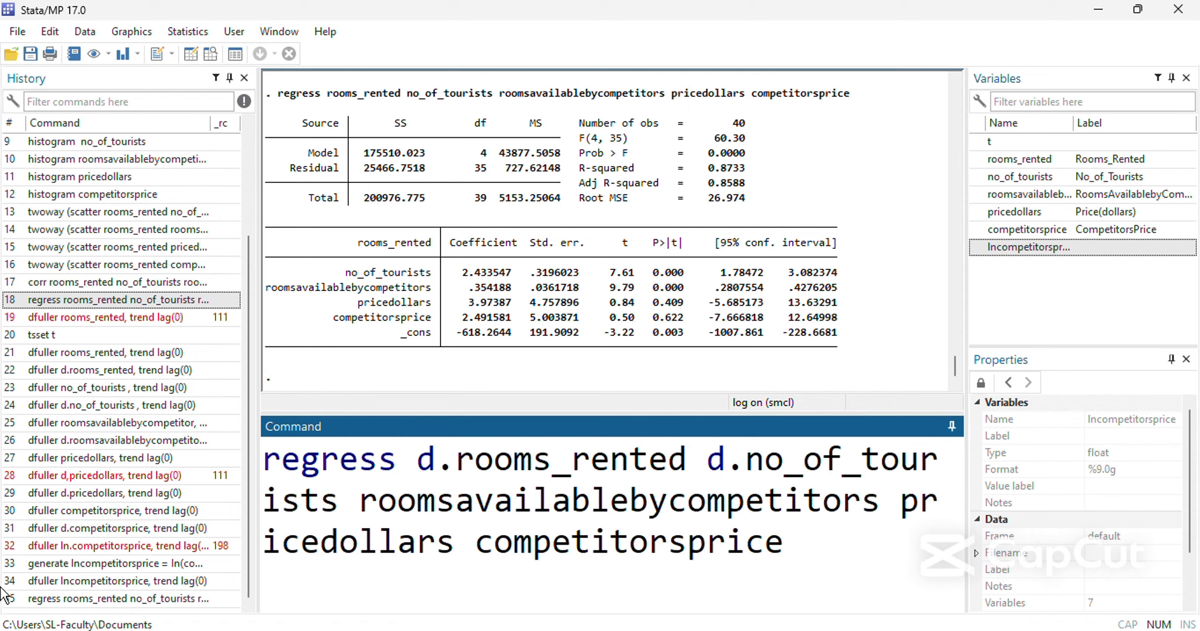
{"action": "left_click", "coordinate": [357, 501]}
{"action": "type", "text": "d."}
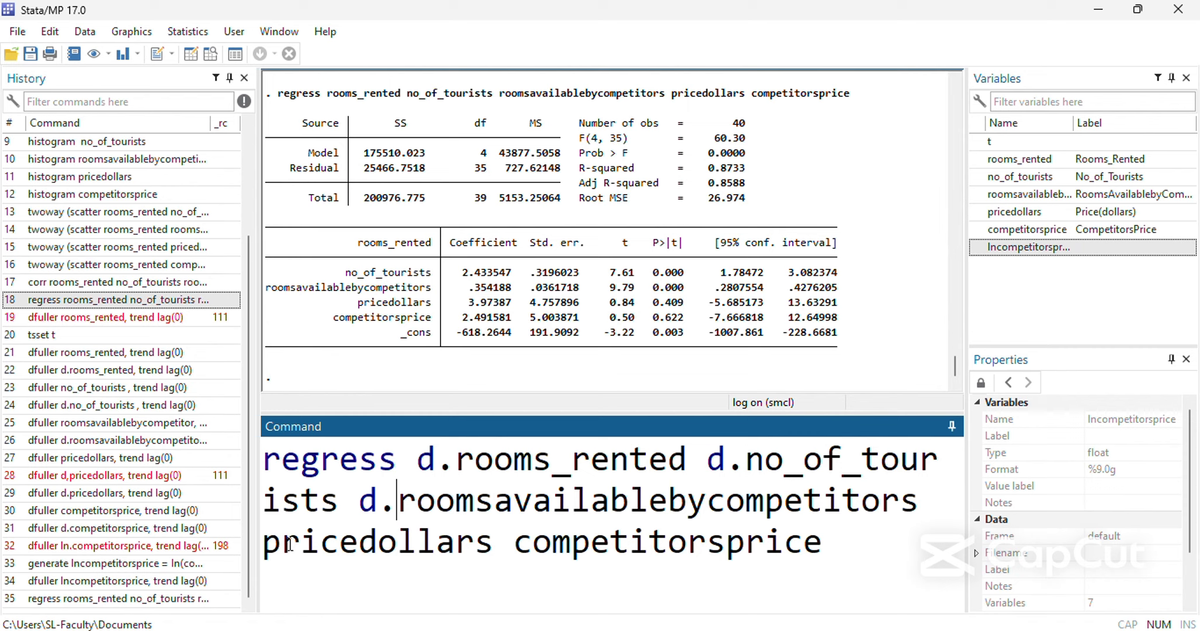
{"action": "left_click", "coordinate": [263, 541]}
{"action": "type", "text": "d."}
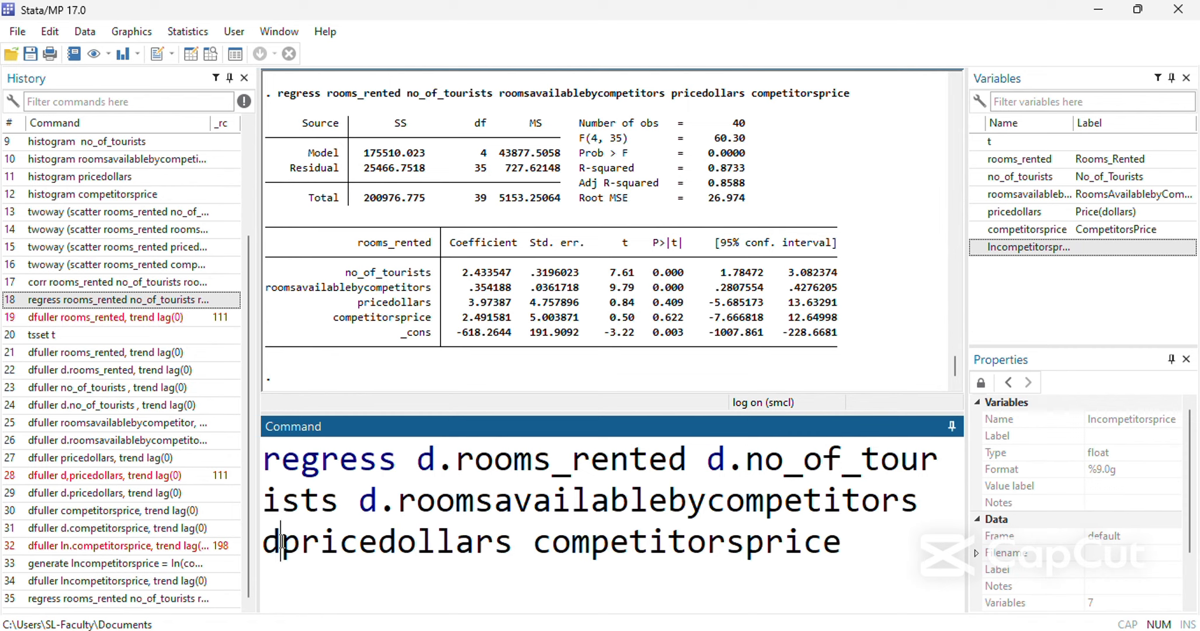
{"action": "left_click", "coordinate": [554, 542]}
{"action": "type", "text": "d."}
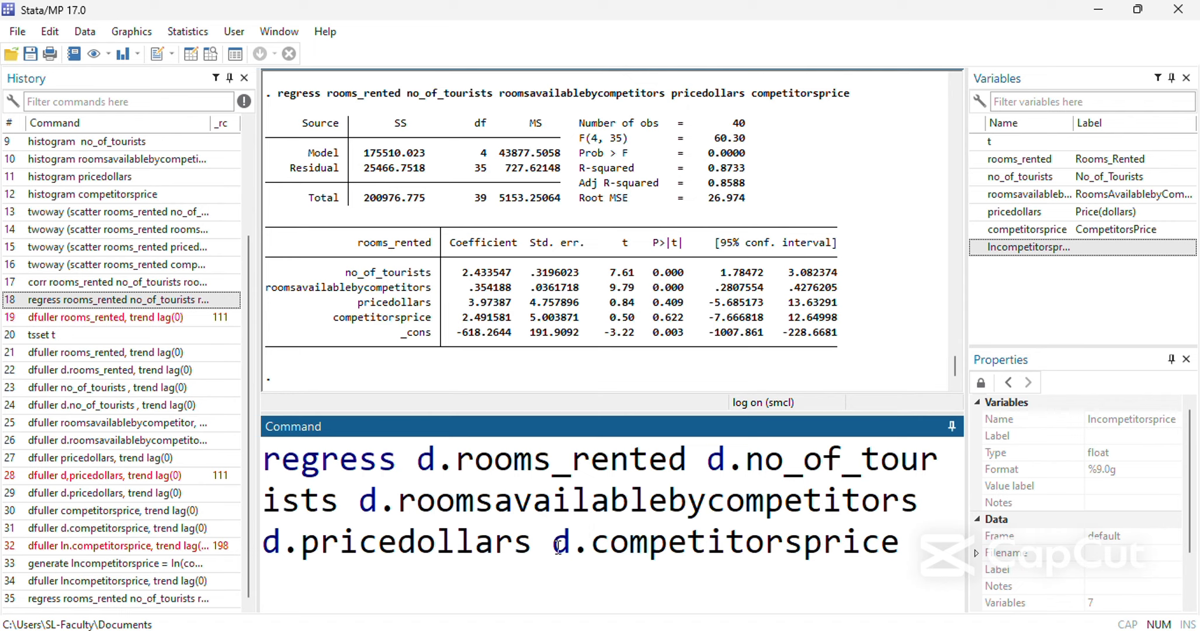
{"action": "left_click_drag", "start_coordinate": [909, 555], "coordinate": [196, 439]}
{"action": "key", "text": "ctrl+x"}
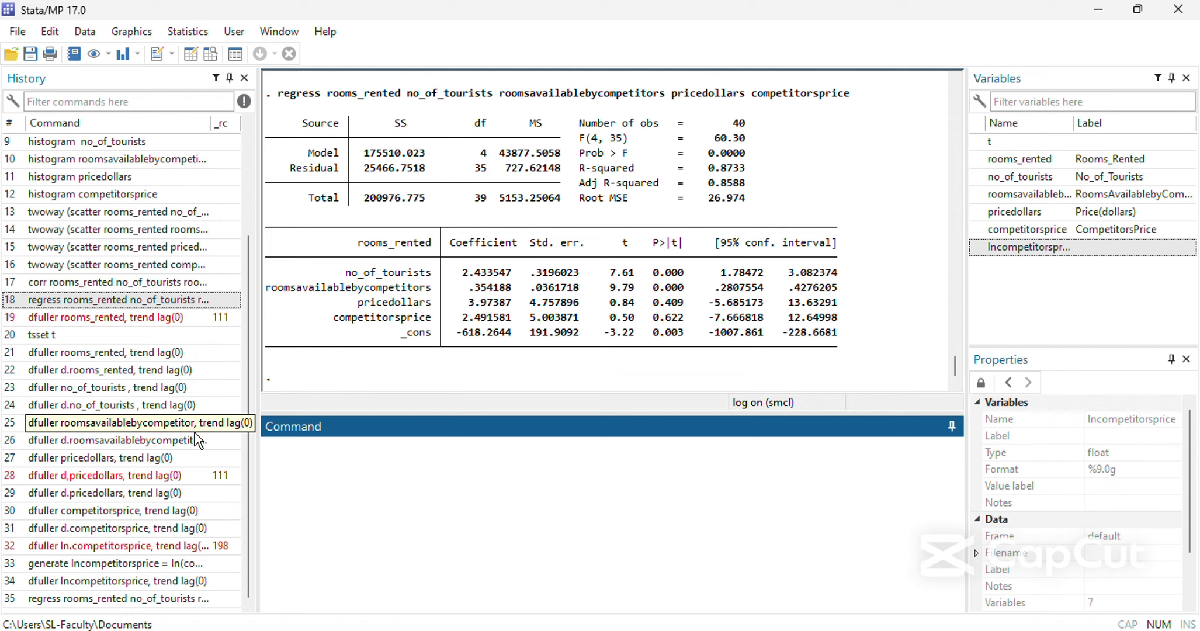
Generate the regression residuals as a variable named resid with the command predict resid,r.
{"action": "type", "text": "predict resid,"}
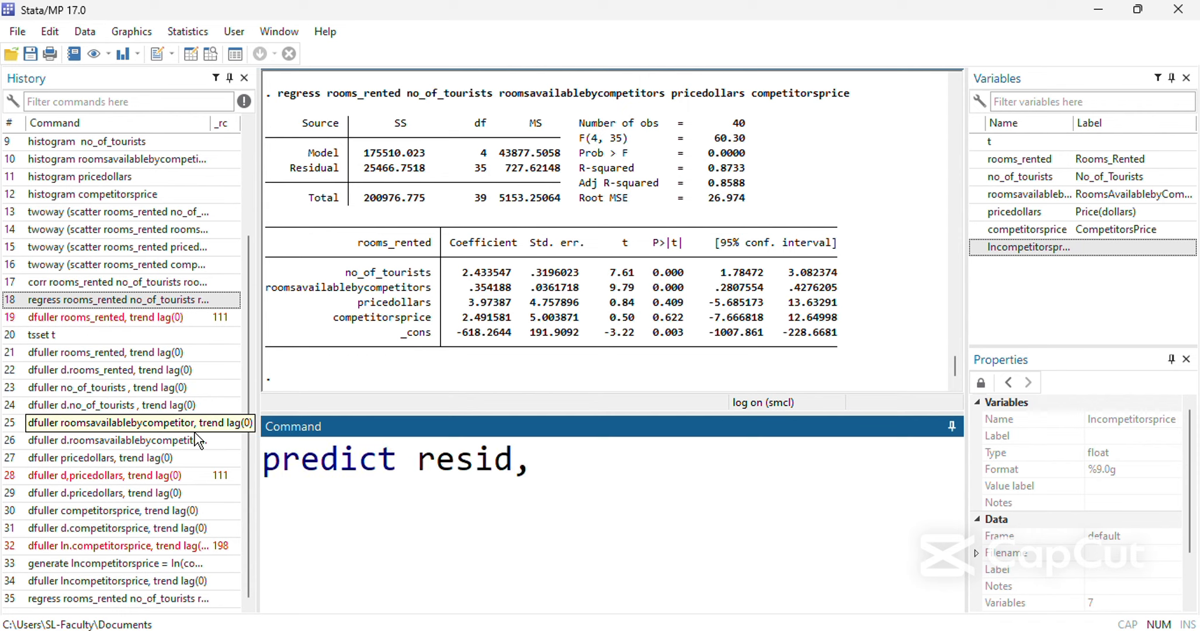
{"action": "key", "text": "BackSpace"}
{"action": "type", "text": ","}
{"action": "key", "text": "Return"}
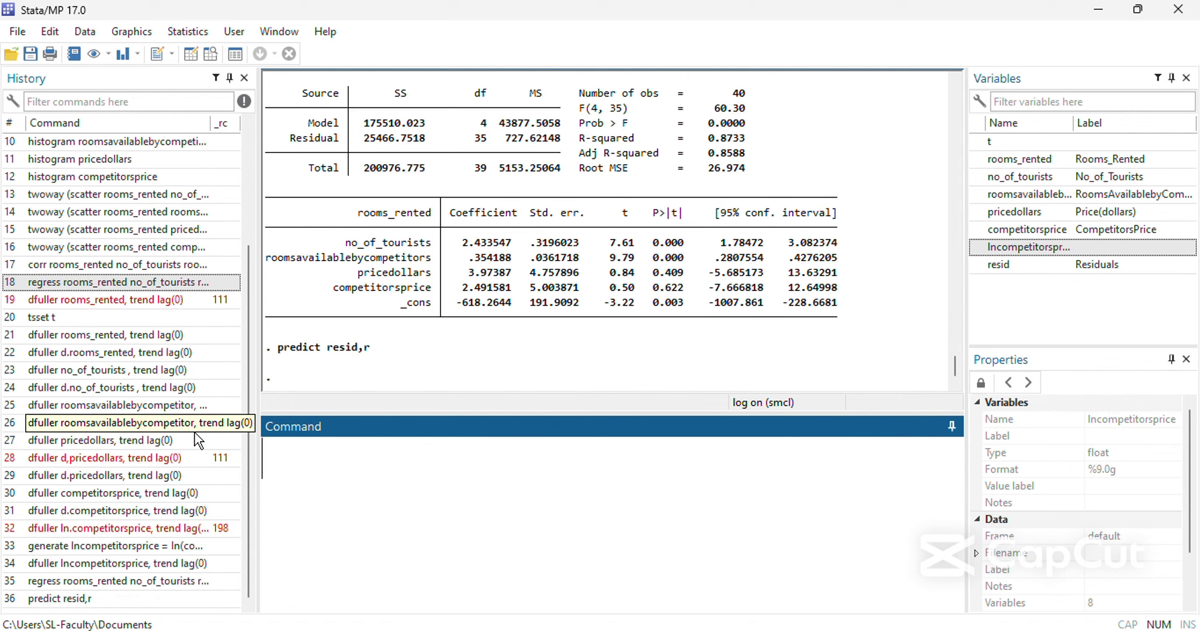
Run ssc install jb to install the package, and enter the command jb resid without running it.
{"action": "type", "text": "ssc in"}
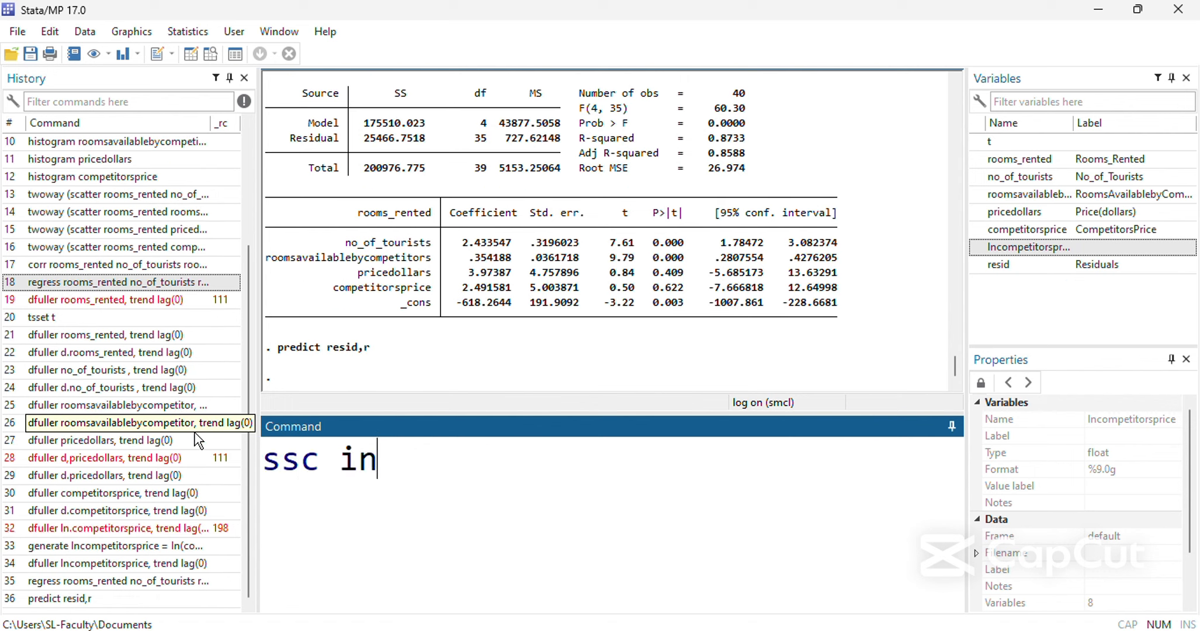
{"action": "type", "text": "stall jb"}
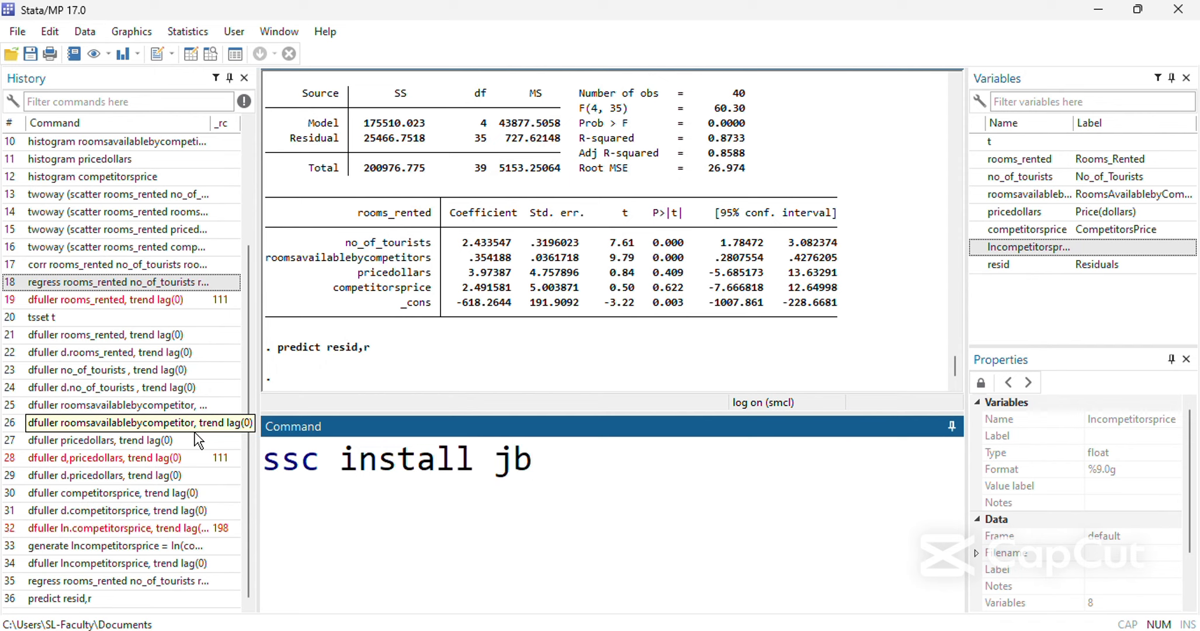
{"action": "key", "text": "Return"}
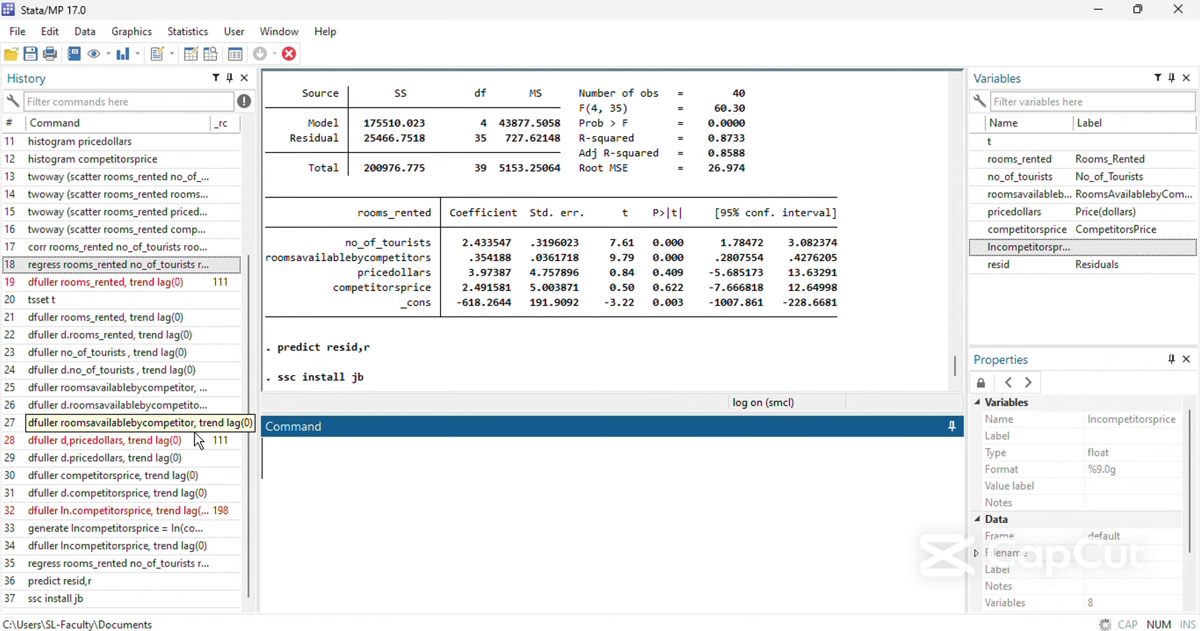
{"action": "type", "text": "jb resid"}
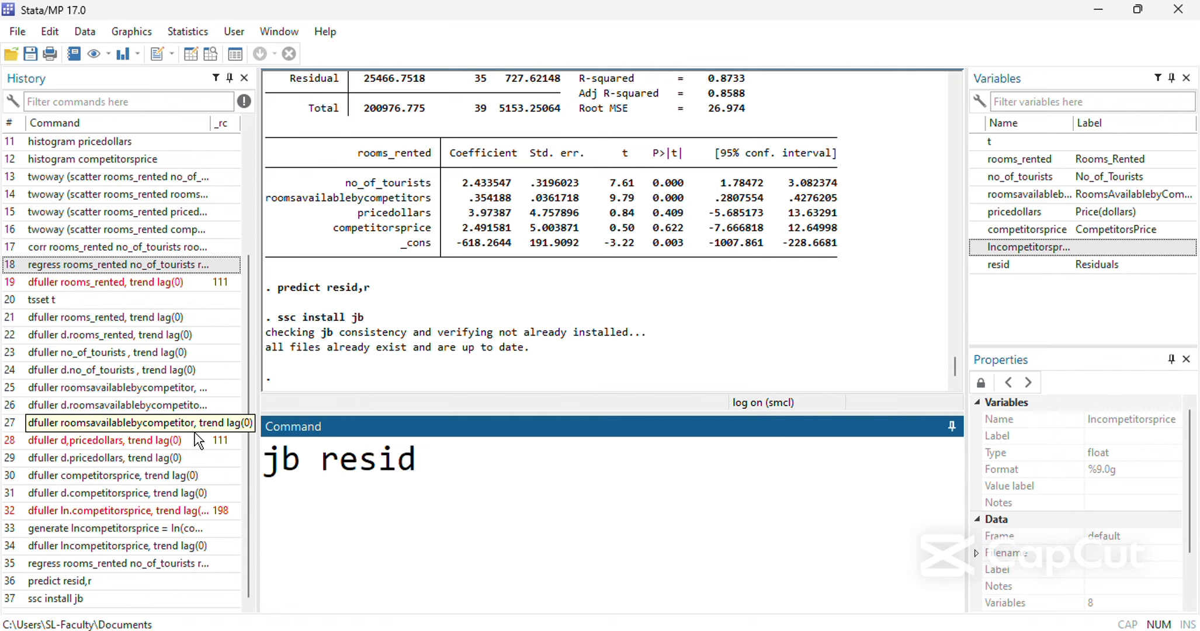
Copy the regress command and its full output, switch to Document1 in Word, and paste it below the first-difference paragraph.
{"action": "left_click", "coordinate": [453, 308]}
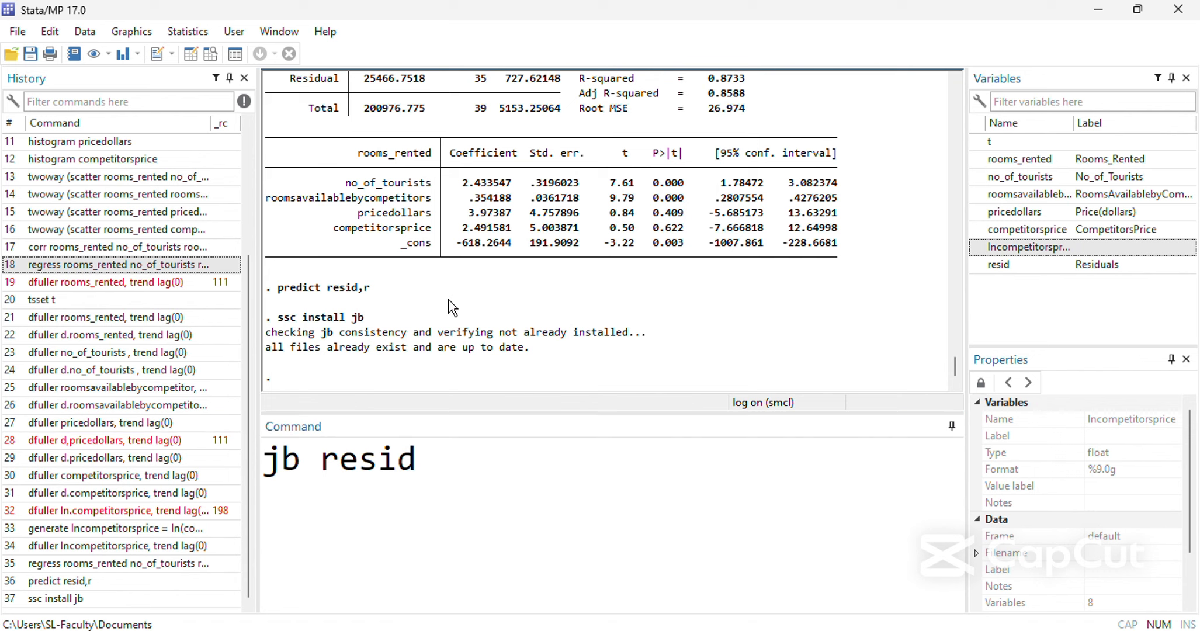
{"action": "scroll", "coordinate": [449, 308], "scroll_direction": "up", "scroll_amount": 3}
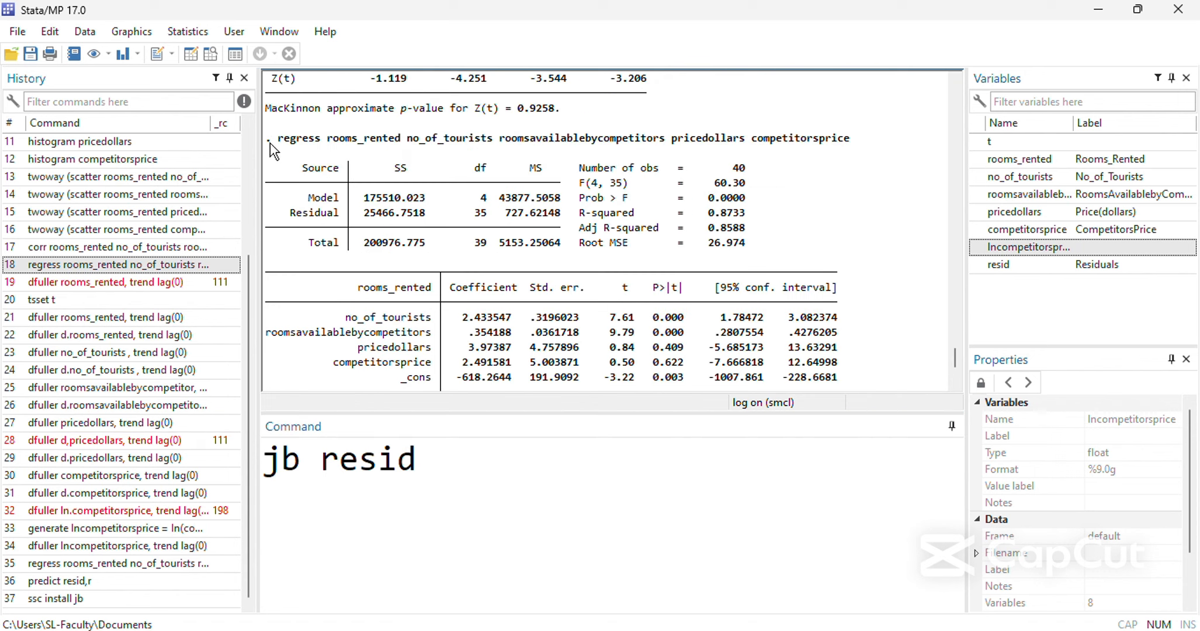
{"action": "left_click_drag", "start_coordinate": [270, 146], "coordinate": [856, 255]}
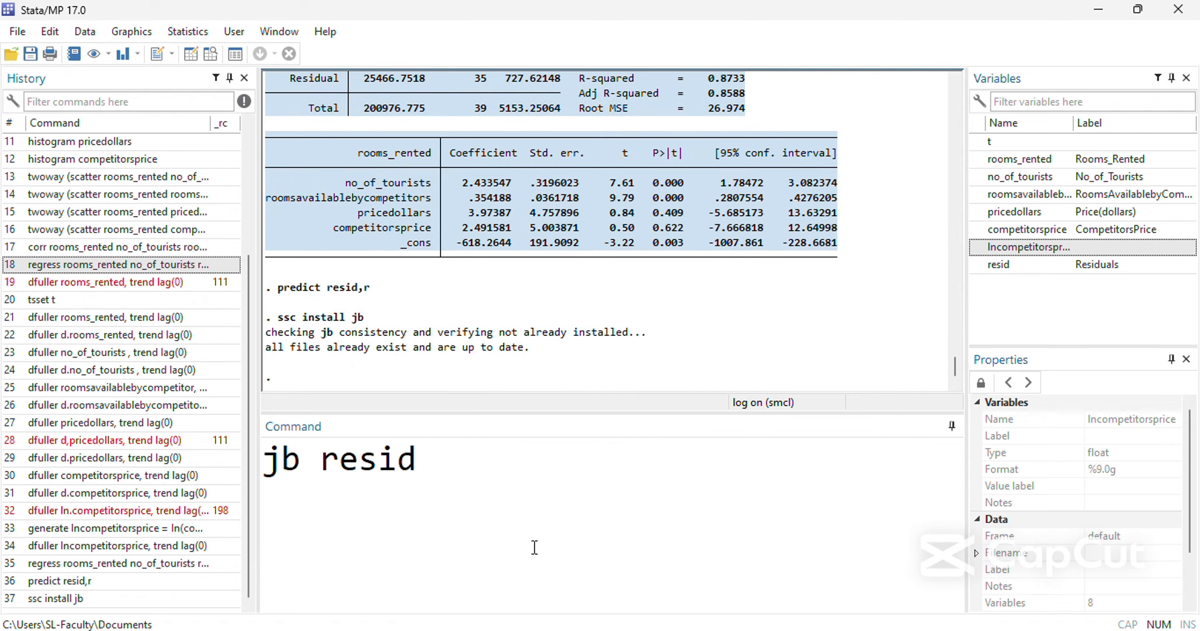
{"action": "mouse_move", "coordinate": [496, 628]}
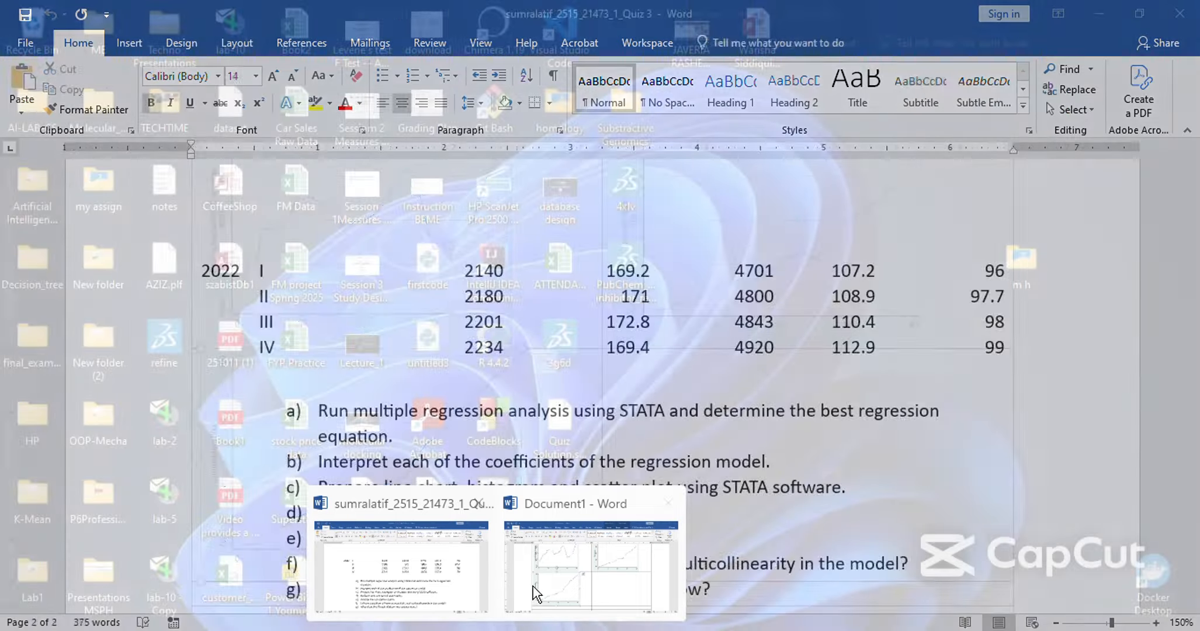
{"action": "left_click", "coordinate": [535, 595]}
{"action": "scroll", "coordinate": [591, 455], "scroll_direction": "down", "scroll_amount": 8}
{"action": "scroll", "coordinate": [590, 453], "scroll_direction": "down", "scroll_amount": 20}
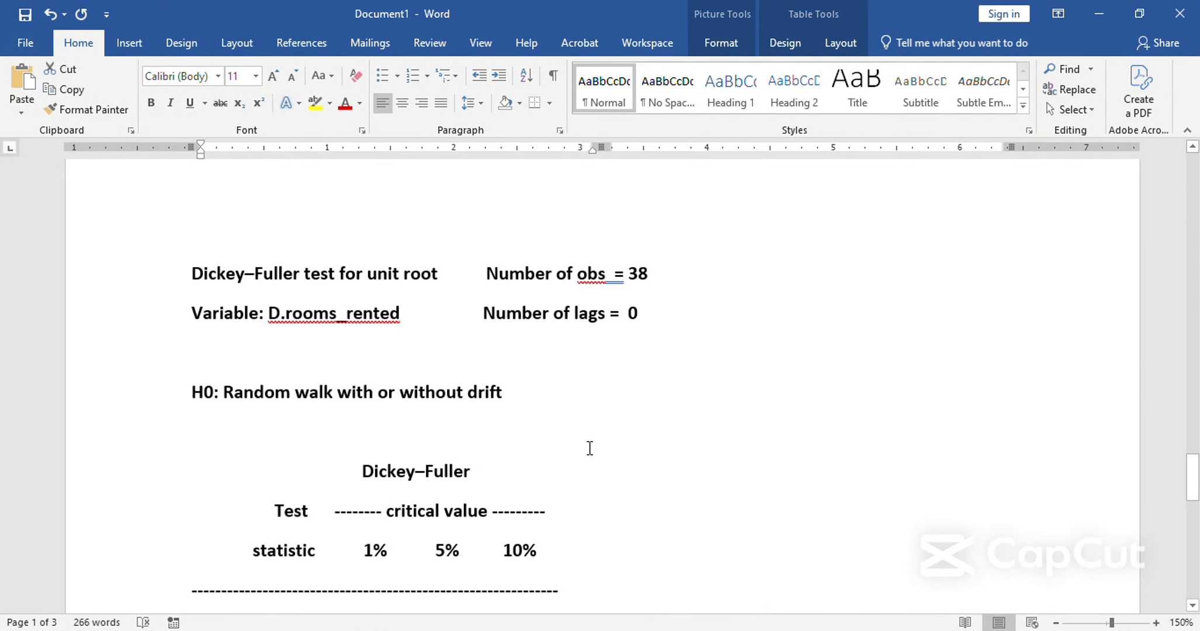
{"action": "left_click", "coordinate": [605, 412]}
{"action": "key", "text": "ctrl+v"}
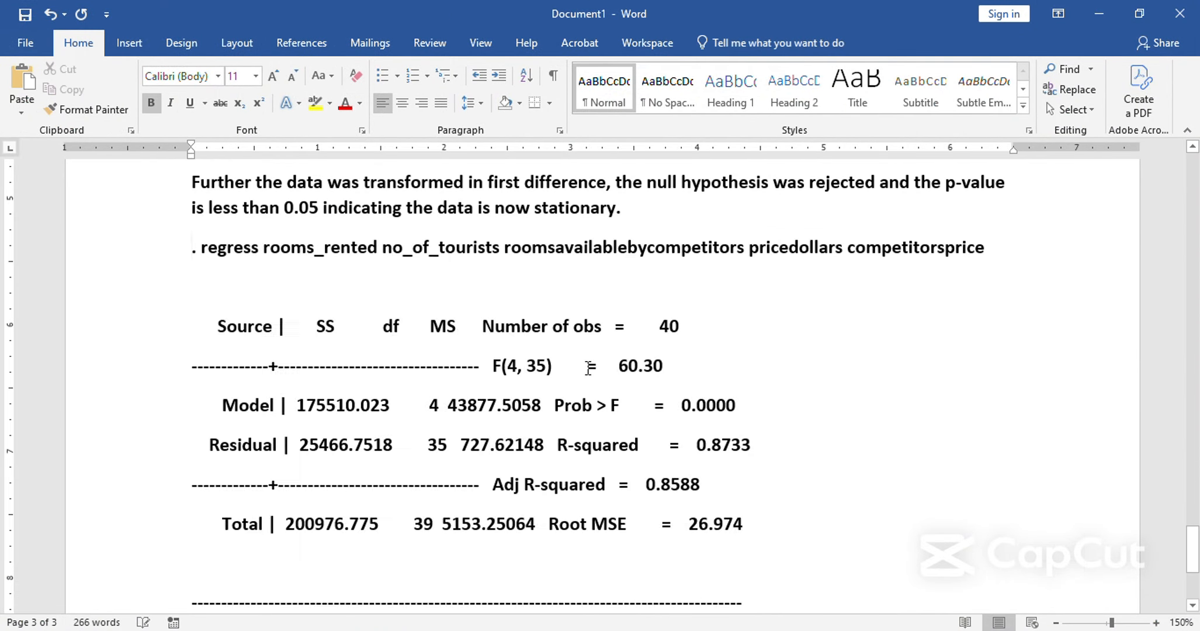
Insert blank lines between the pasted regress command and its results to push the results onto a new page.
{"action": "scroll", "coordinate": [660, 471], "scroll_direction": "up", "scroll_amount": 10}
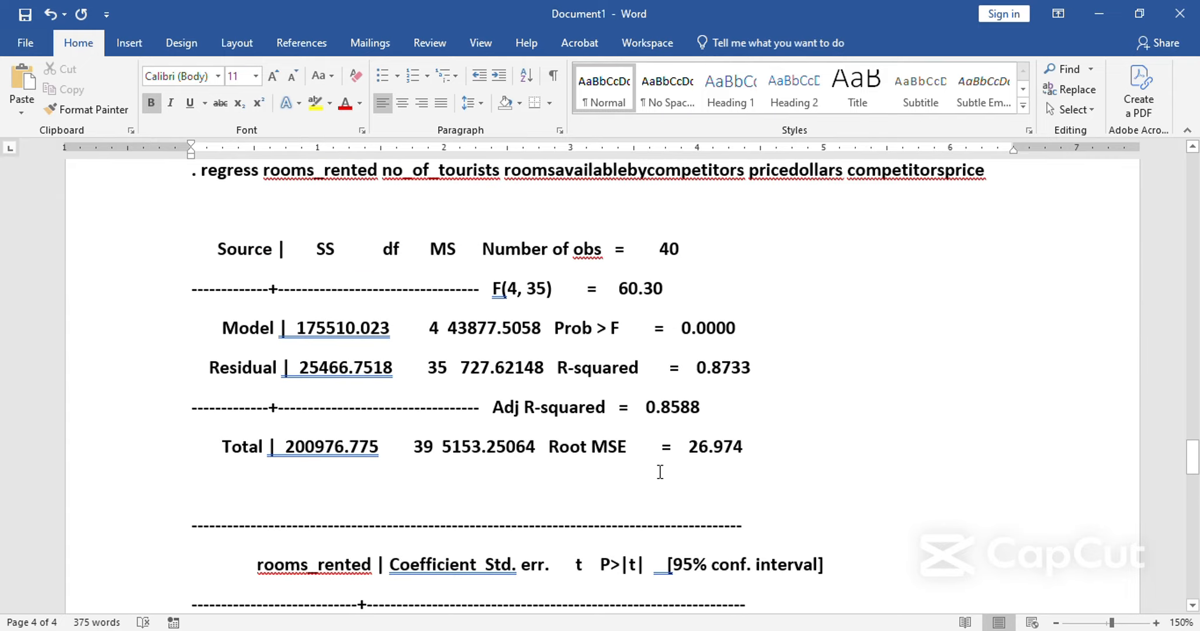
{"action": "scroll", "coordinate": [655, 470], "scroll_direction": "up", "scroll_amount": 1}
{"action": "scroll", "coordinate": [642, 470], "scroll_direction": "down", "scroll_amount": 3}
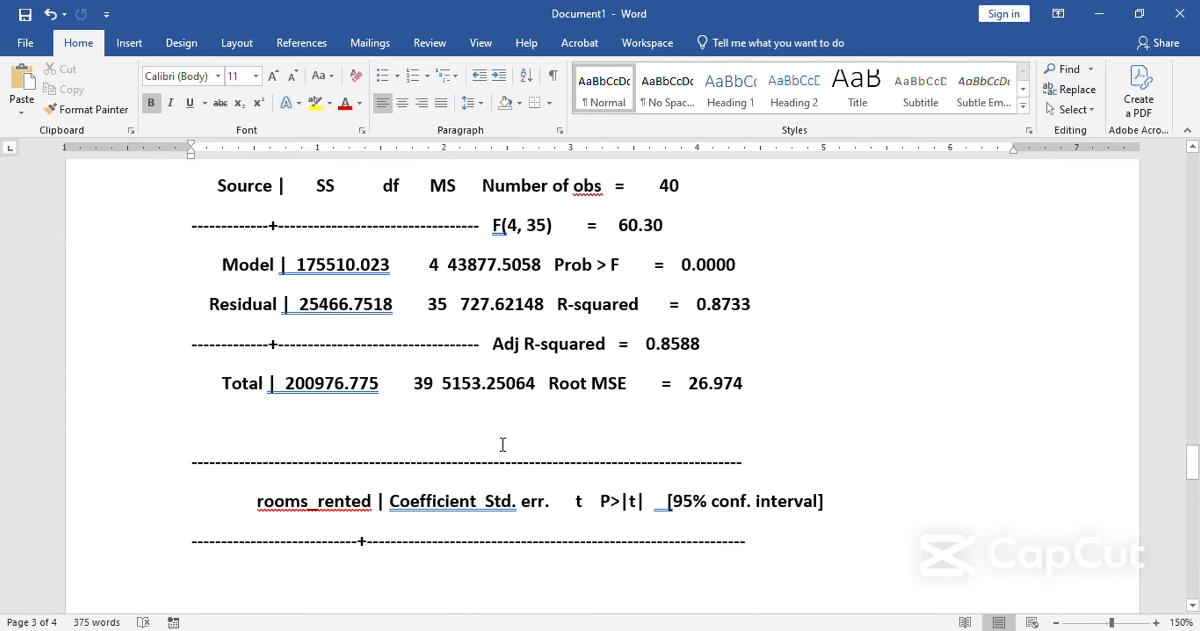
{"action": "scroll", "coordinate": [503, 443], "scroll_direction": "up", "scroll_amount": 5}
{"action": "scroll", "coordinate": [503, 444], "scroll_direction": "down", "scroll_amount": 7}
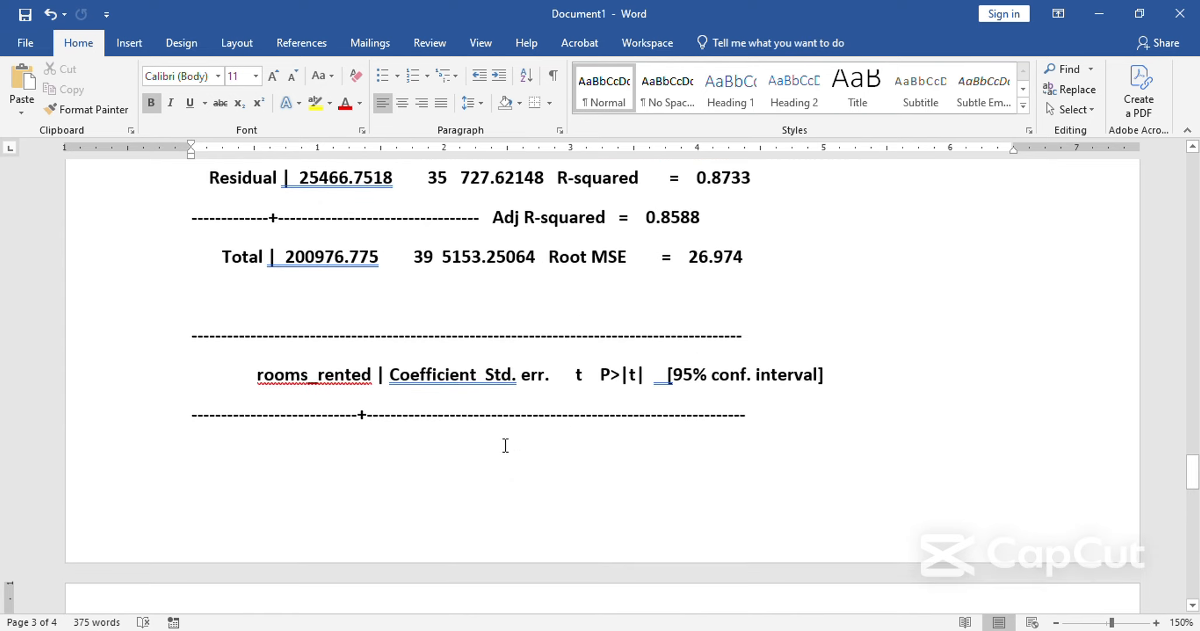
{"action": "scroll", "coordinate": [505, 446], "scroll_direction": "down", "scroll_amount": 5}
{"action": "scroll", "coordinate": [507, 452], "scroll_direction": "up", "scroll_amount": 9}
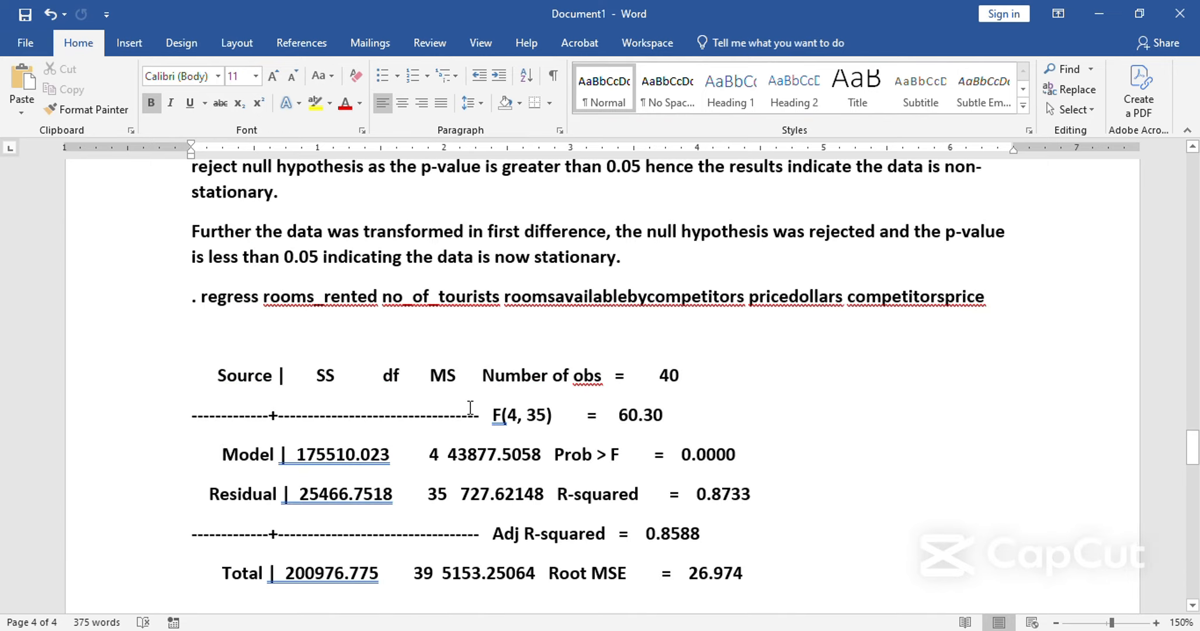
{"action": "left_click", "coordinate": [418, 345]}
{"action": "key", "text": "Return"}
{"action": "key", "text": "Return"}
{"action": "key", "text": "Return"}
{"action": "key", "text": "Return"}
{"action": "key", "text": "Return"}
{"action": "key", "text": "Return"}
{"action": "key", "text": "Return"}
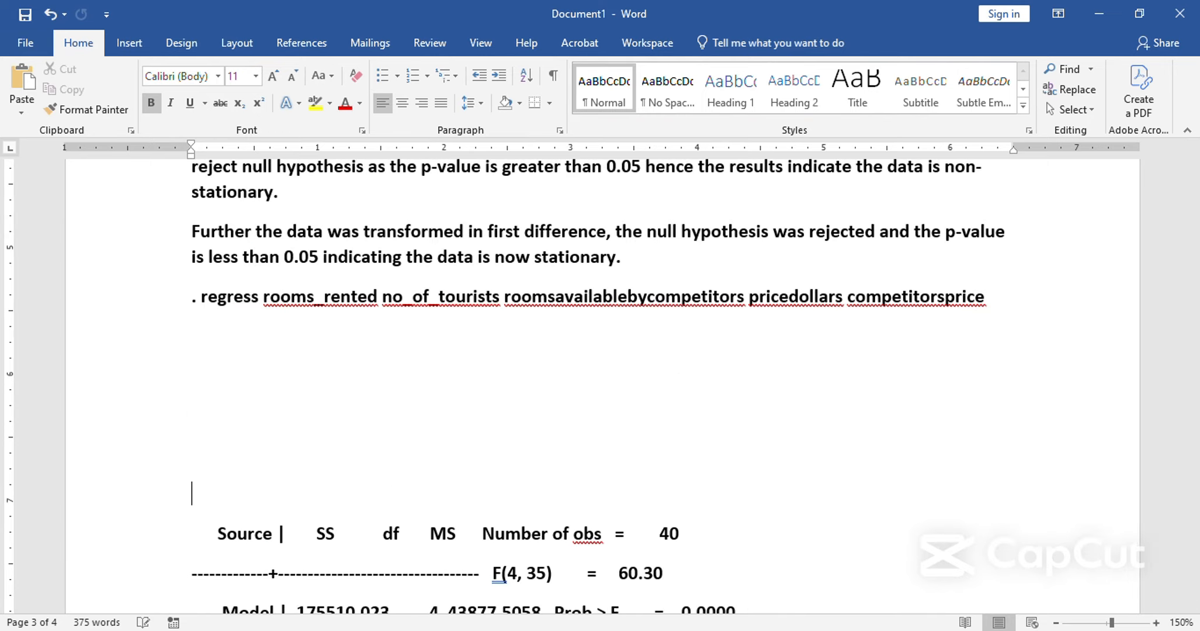
{"action": "key", "text": "Return"}
{"action": "key", "text": "Return"}
{"action": "key", "text": "Return"}
{"action": "key", "text": "Return"}
{"action": "key", "text": "Return"}
{"action": "key", "text": "Return"}
{"action": "key", "text": "Return"}
{"action": "key", "text": "Return"}
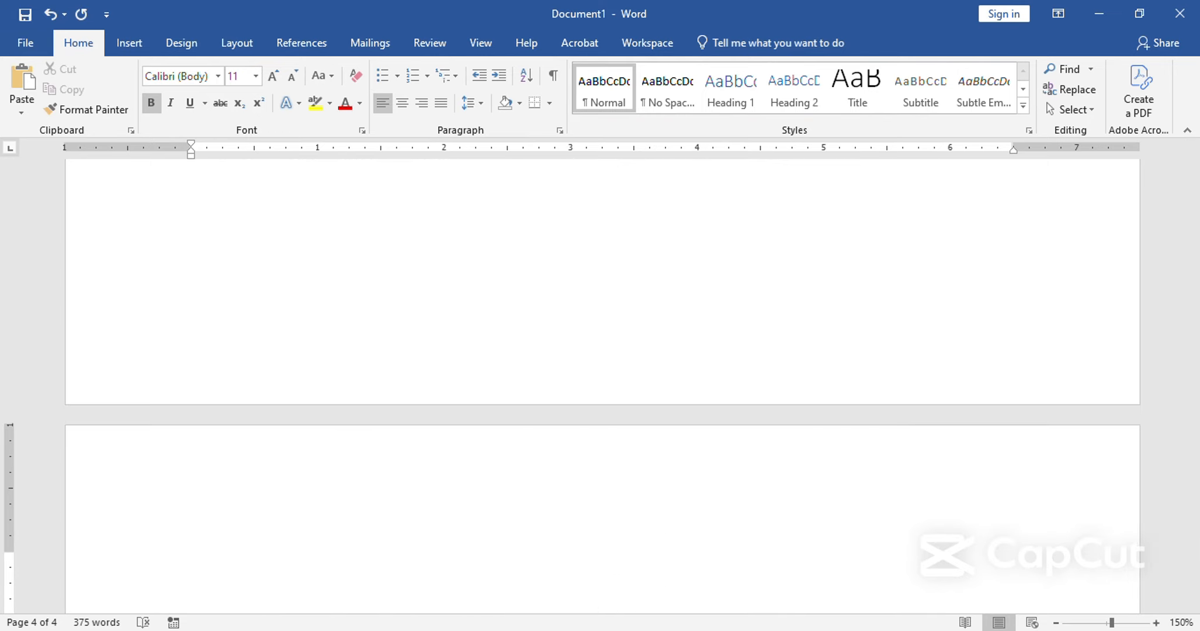
Add the heading "Regression Model 1:" directly above the pasted regression results.
{"action": "type", "text": "Regression"}
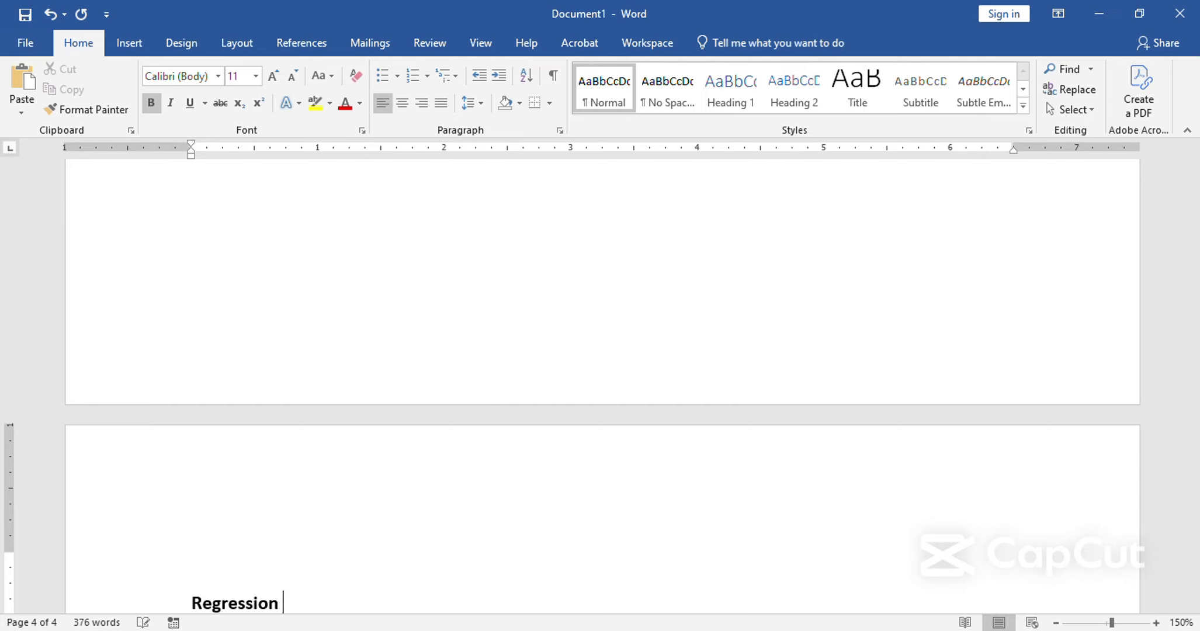
{"action": "type", "text": ":"}
{"action": "scroll", "coordinate": [453, 397], "scroll_direction": "down", "scroll_amount": 3}
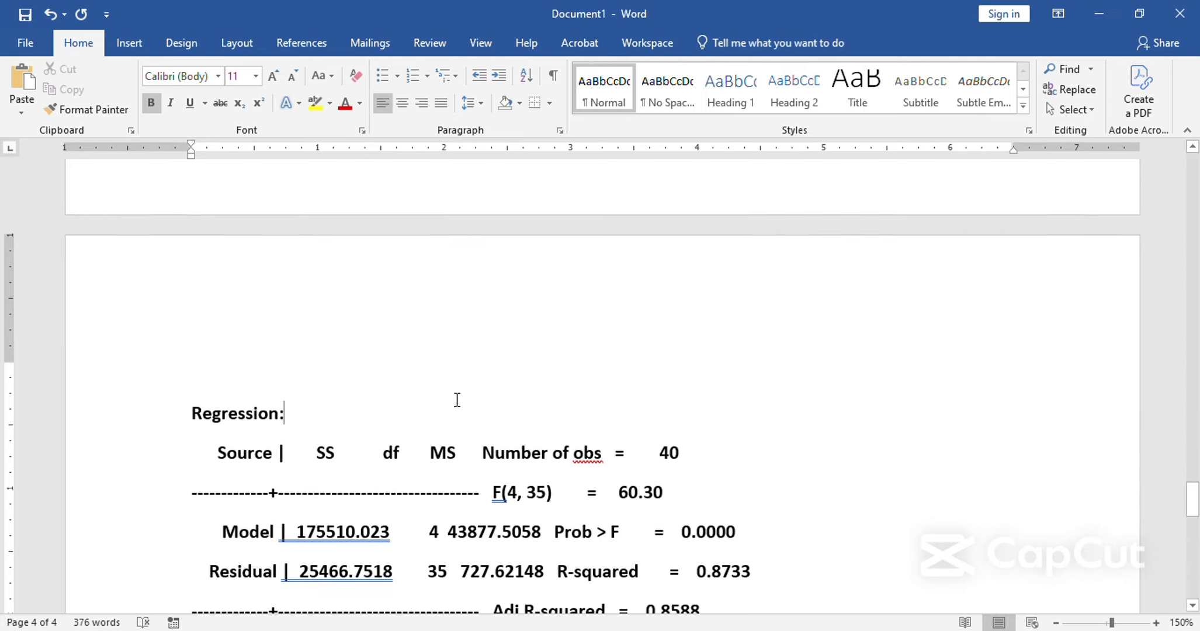
{"action": "key", "text": "BackSpace"}
{"action": "type", "text": "Mpde"}
{"action": "key", "text": "BackSpace"}
{"action": "key", "text": "BackSpace"}
{"action": "key", "text": "BackSpace"}
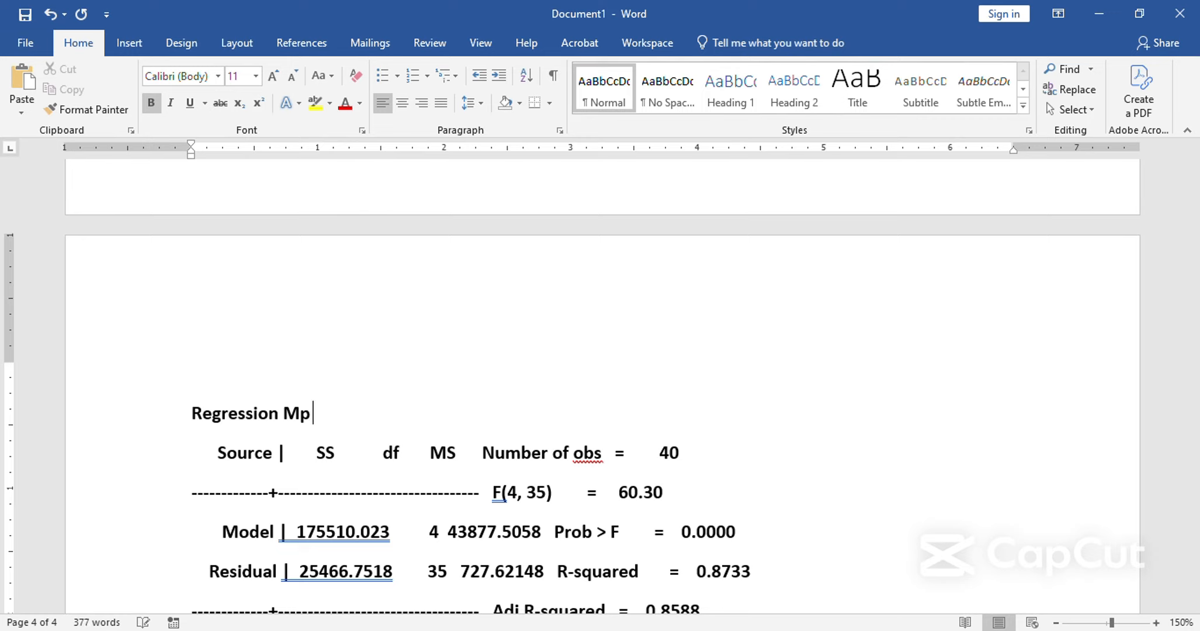
{"action": "type", "text": "odel 1:"}
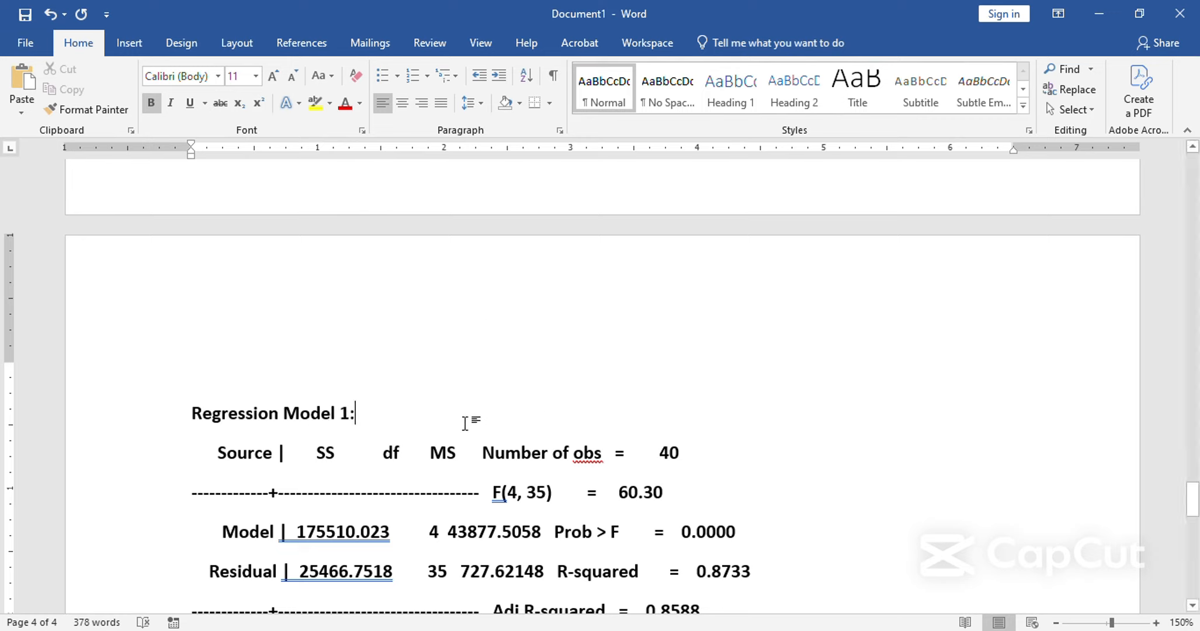
Remove the bold formatting from the pasted regression results below the "Regression Model 1:" heading.
{"action": "left_click_drag", "start_coordinate": [466, 419], "coordinate": [806, 534]}
{"action": "key", "text": "ctrl+b"}
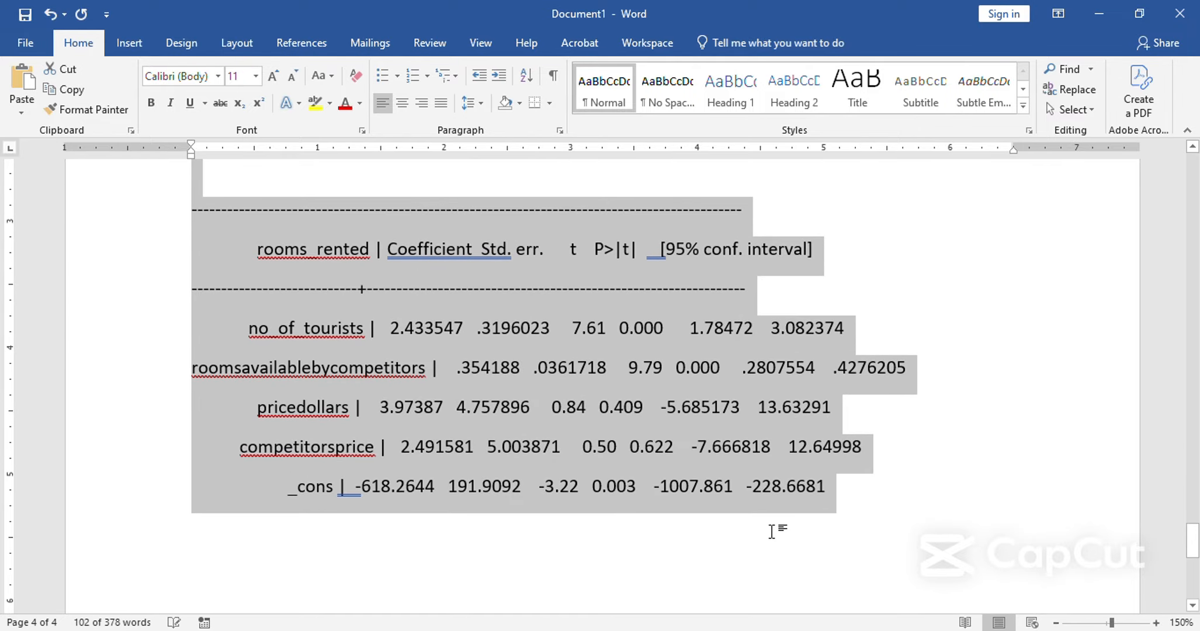
{"action": "left_click", "coordinate": [620, 450]}
Highlight the Prob > F entry in the Regression Model 1 results in yellow.
{"action": "scroll", "coordinate": [590, 421], "scroll_direction": "up", "scroll_amount": 5}
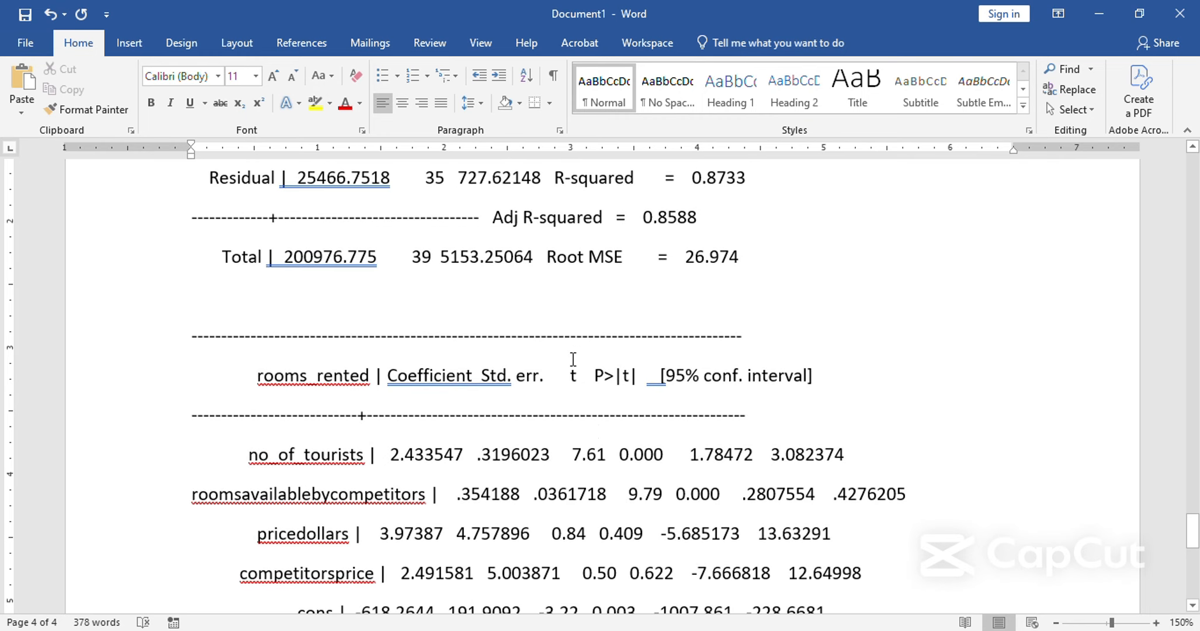
{"action": "scroll", "coordinate": [577, 347], "scroll_direction": "up", "scroll_amount": 5}
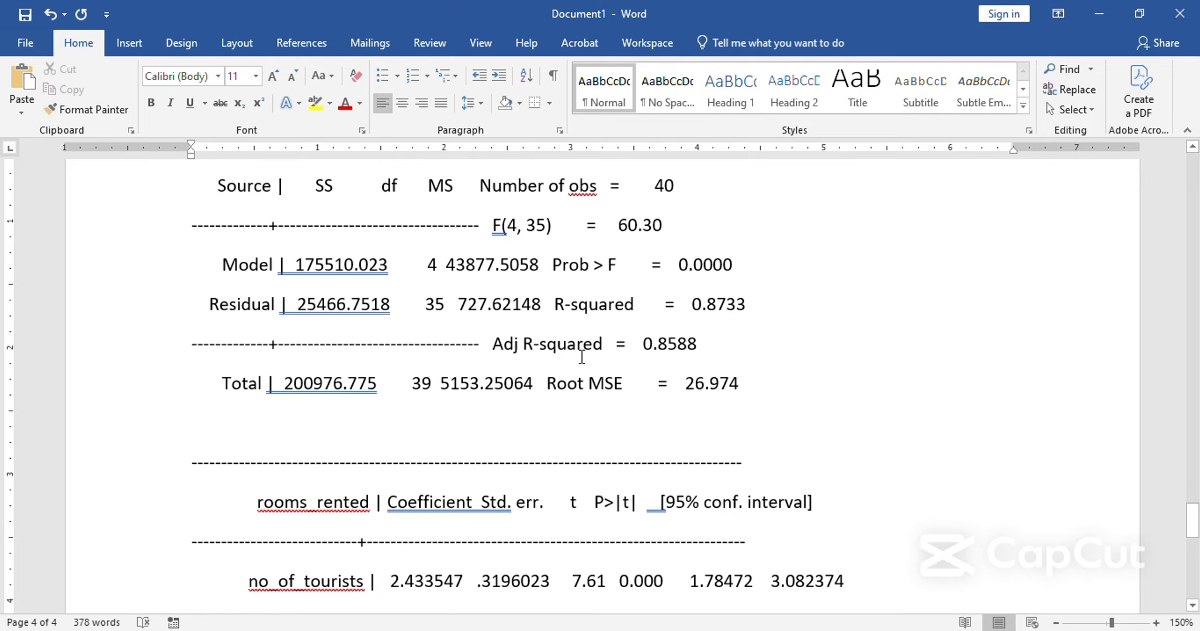
{"action": "scroll", "coordinate": [553, 371], "scroll_direction": "up", "scroll_amount": 2}
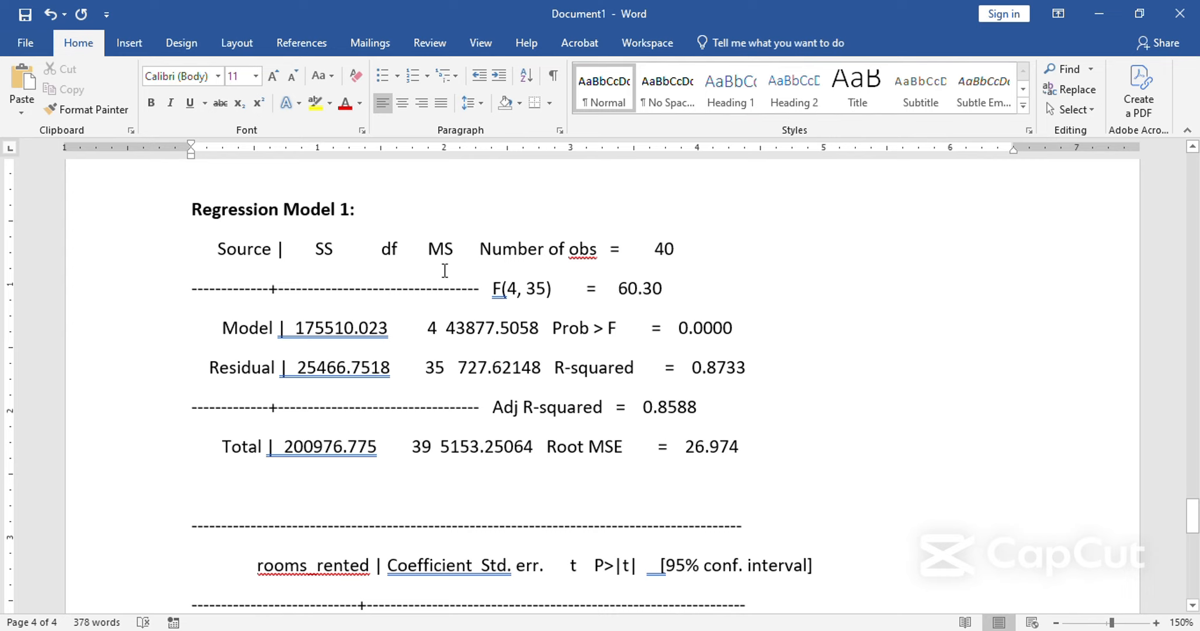
{"action": "scroll", "coordinate": [461, 333], "scroll_direction": "down", "scroll_amount": 2}
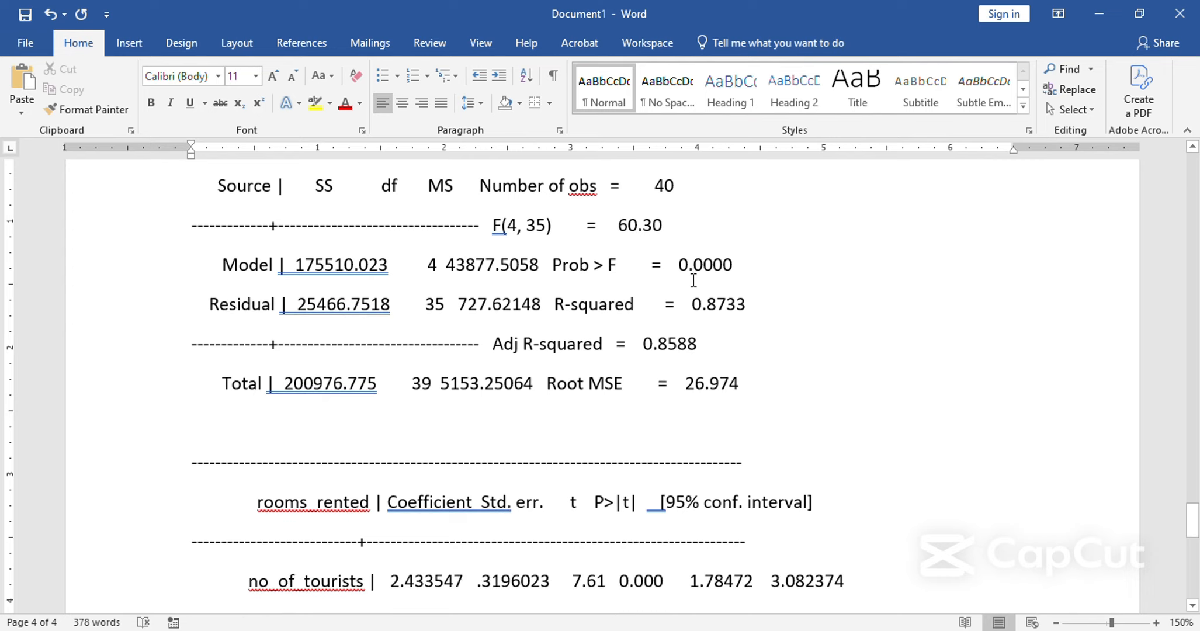
{"action": "left_click_drag", "start_coordinate": [555, 268], "coordinate": [734, 264]}
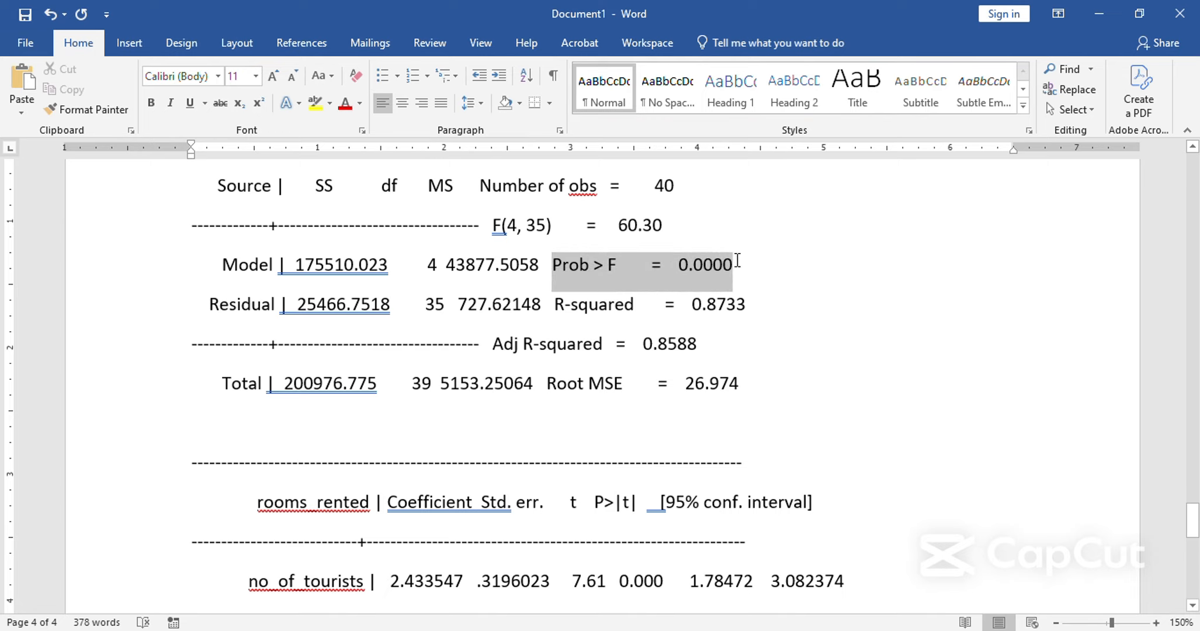
{"action": "left_click", "coordinate": [314, 103]}
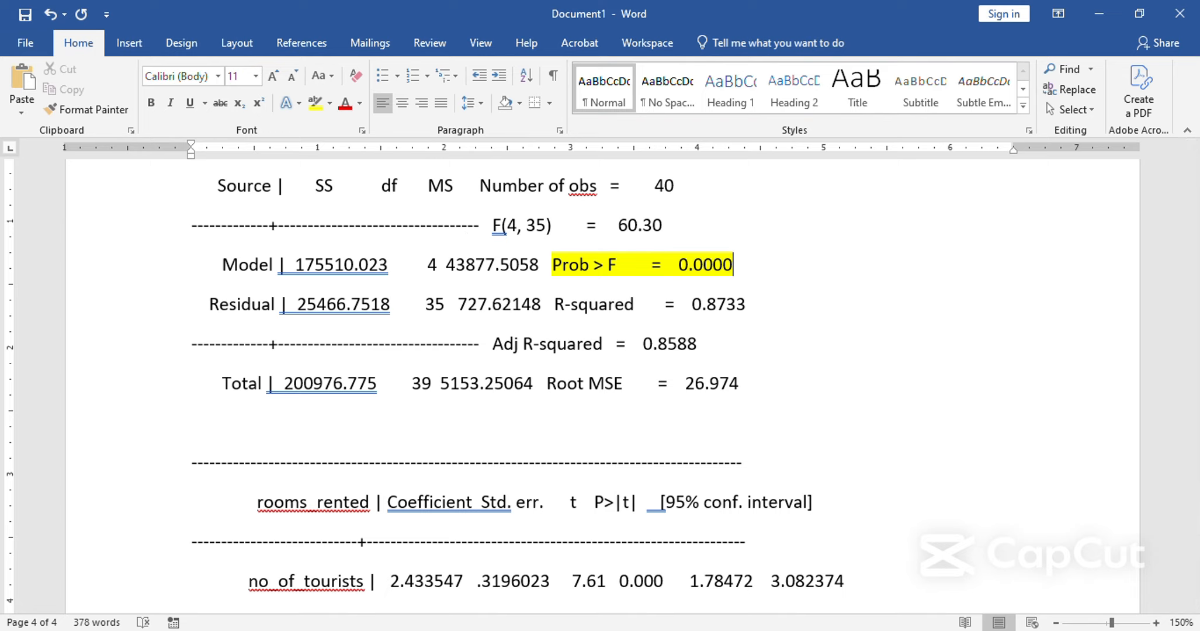
{"action": "mouse_move", "coordinate": [573, 630]}
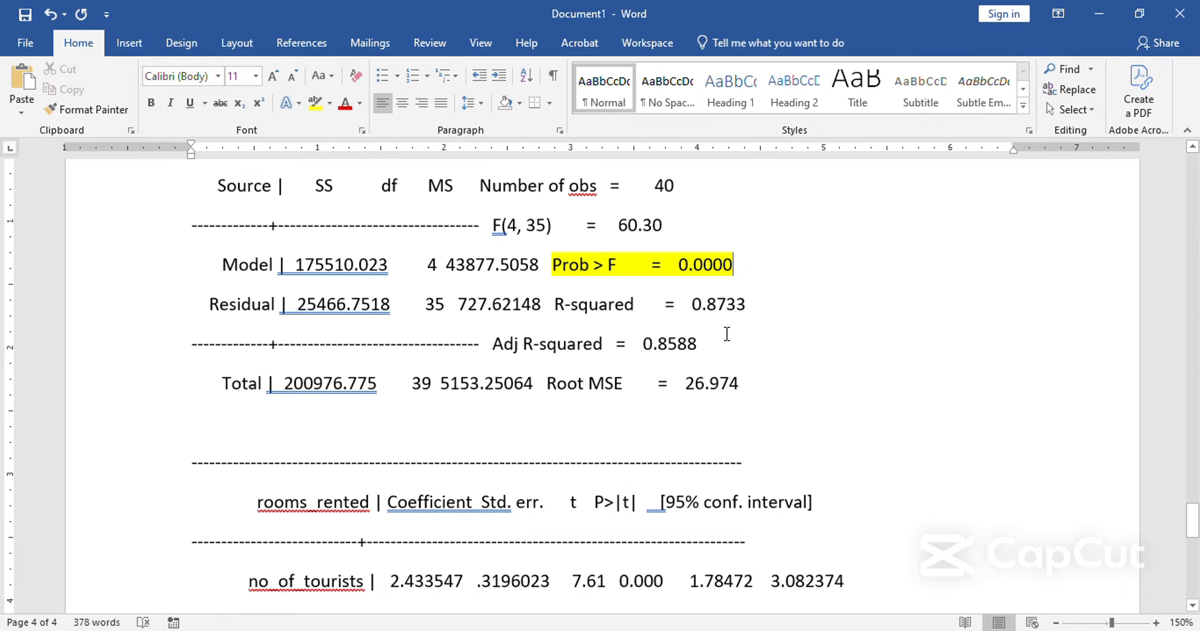
{"action": "left_click", "coordinate": [726, 334]}
Highlight the MS values of the Model and Residual rows in yellow.
{"action": "left_click_drag", "start_coordinate": [449, 269], "coordinate": [538, 266]}
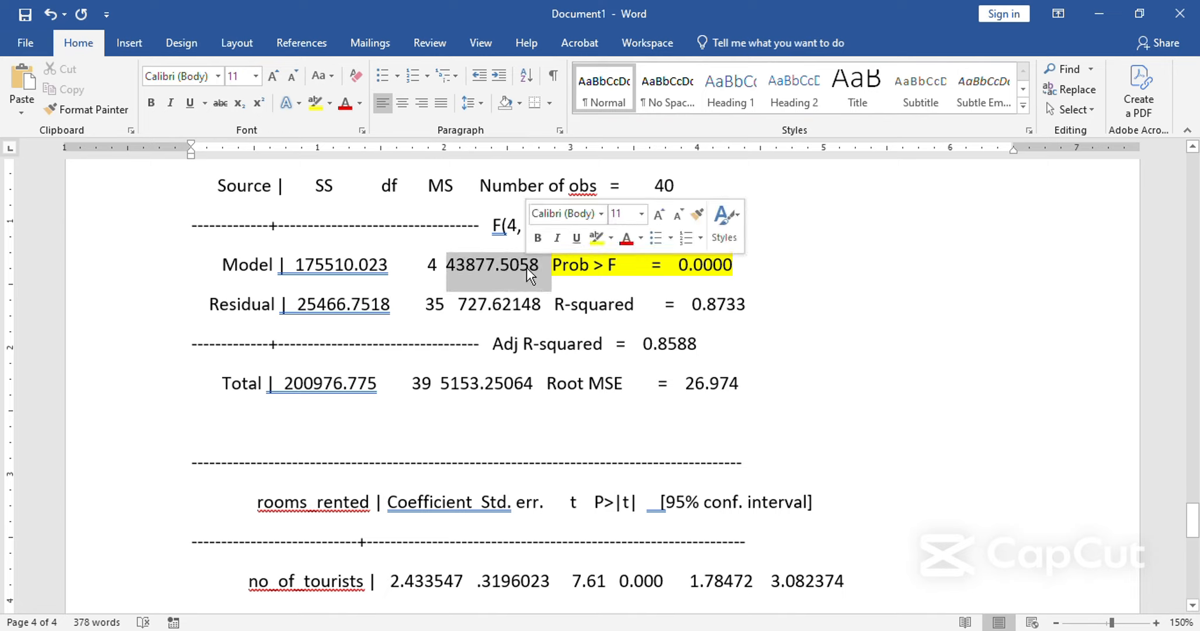
{"action": "left_click", "coordinate": [315, 104]}
{"action": "left_click", "coordinate": [453, 309]}
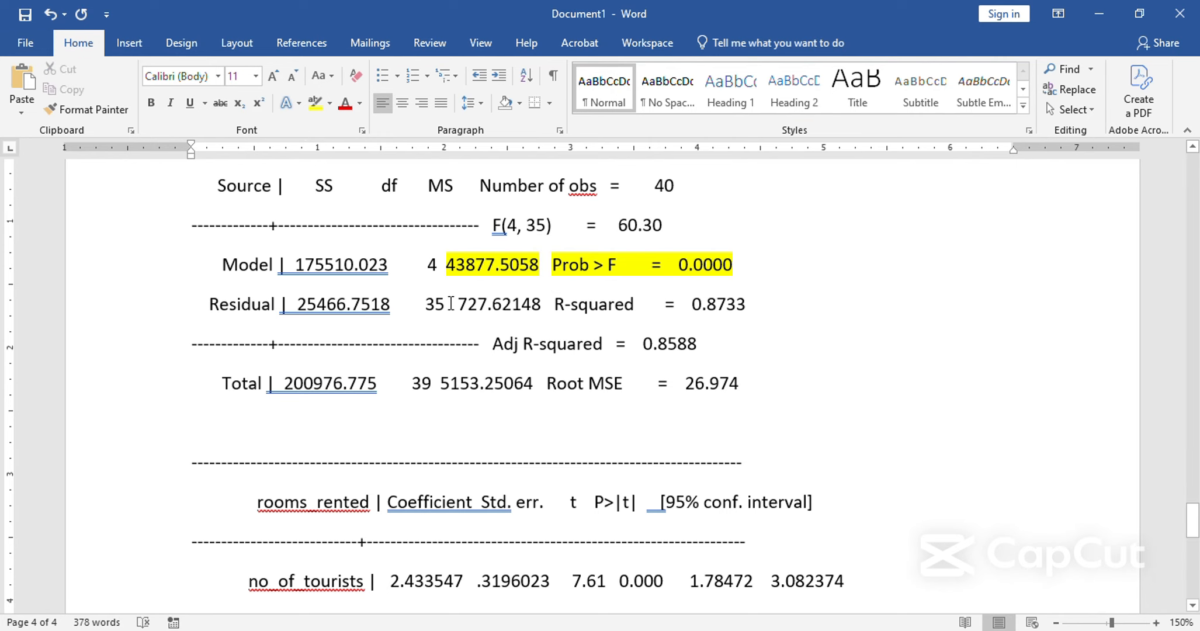
{"action": "scroll", "coordinate": [454, 314], "scroll_direction": "down", "scroll_amount": 1}
{"action": "left_click_drag", "start_coordinate": [457, 242], "coordinate": [549, 242]}
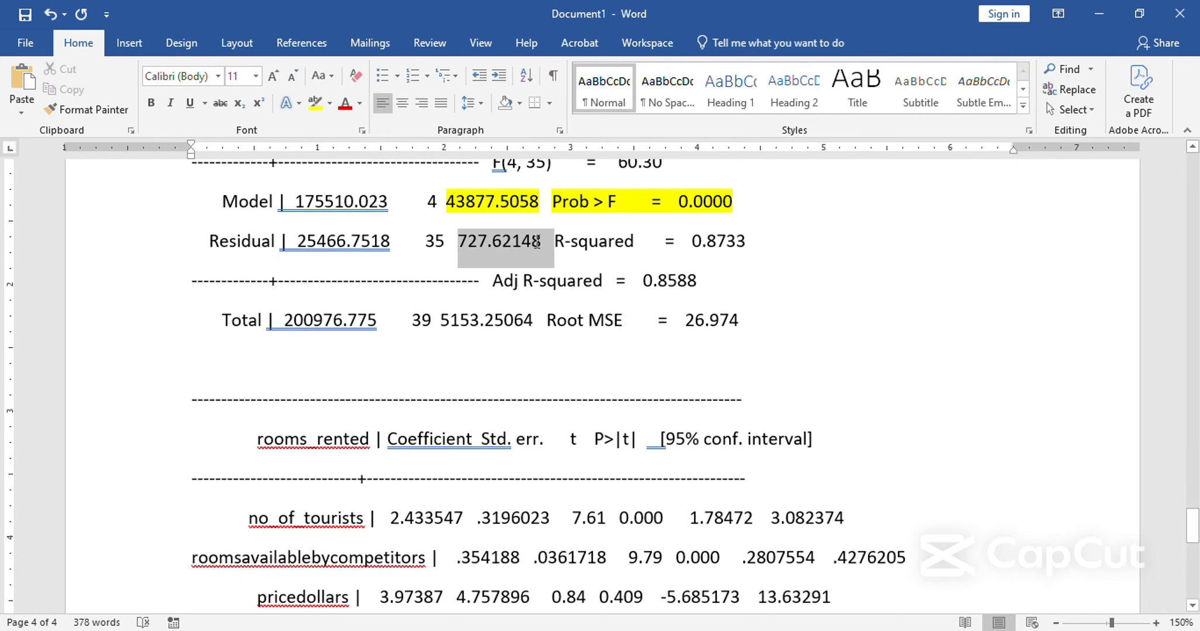
{"action": "left_click", "coordinate": [315, 104]}
Highlight the df value in the Total row of the regression results in yellow.
{"action": "scroll", "coordinate": [375, 214], "scroll_direction": "down", "scroll_amount": 1}
{"action": "scroll", "coordinate": [375, 214], "scroll_direction": "up", "scroll_amount": 2}
{"action": "scroll", "coordinate": [375, 214], "scroll_direction": "down", "scroll_amount": 4}
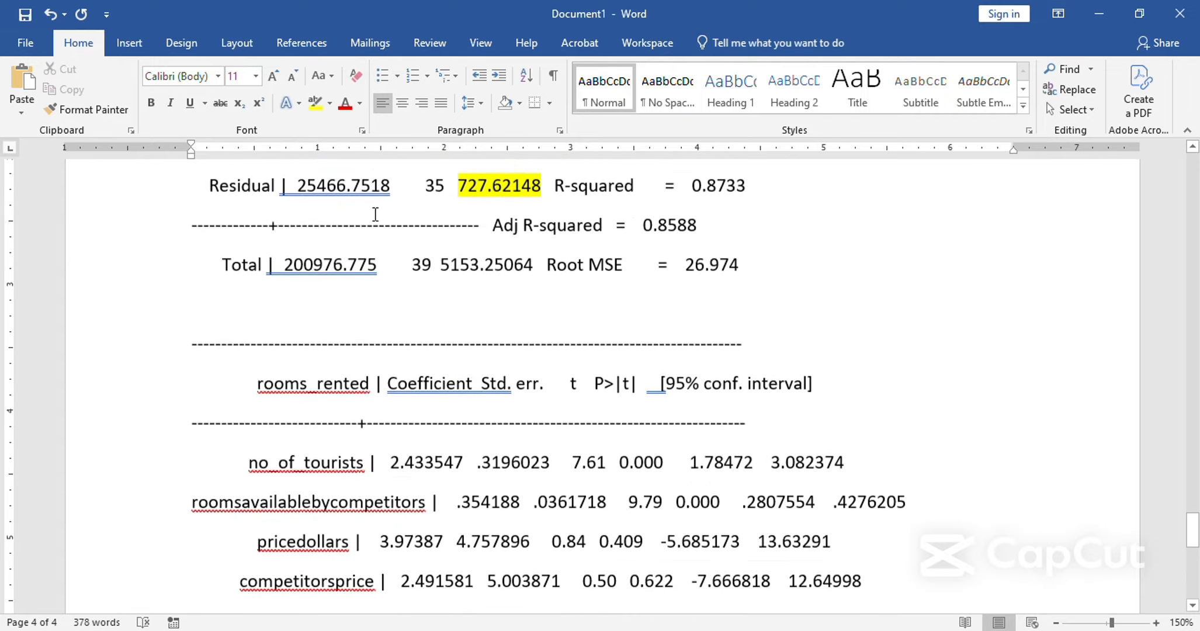
{"action": "scroll", "coordinate": [379, 214], "scroll_direction": "up", "scroll_amount": 2}
{"action": "left_click_drag", "start_coordinate": [411, 257], "coordinate": [433, 260]}
{"action": "left_click", "coordinate": [315, 104]}
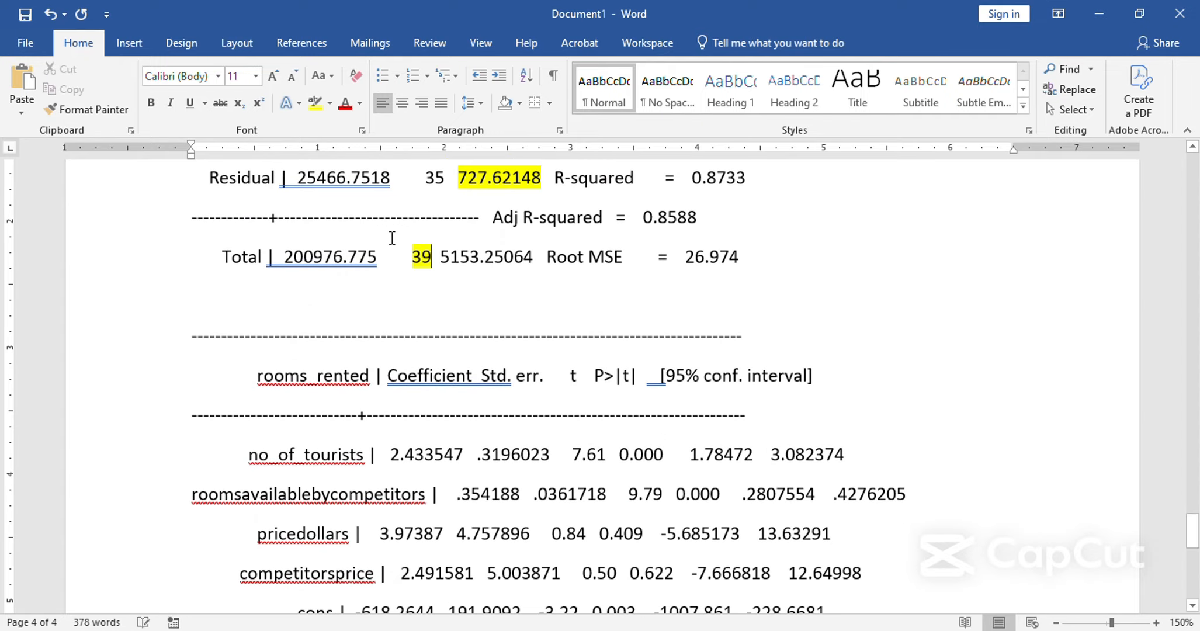
Highlight the coefficients of no_of_tourists and roomsavailablebycompetitors in yellow.
{"action": "scroll", "coordinate": [382, 386], "scroll_direction": "down", "scroll_amount": 1}
{"action": "left_click_drag", "start_coordinate": [382, 386], "coordinate": [474, 391]}
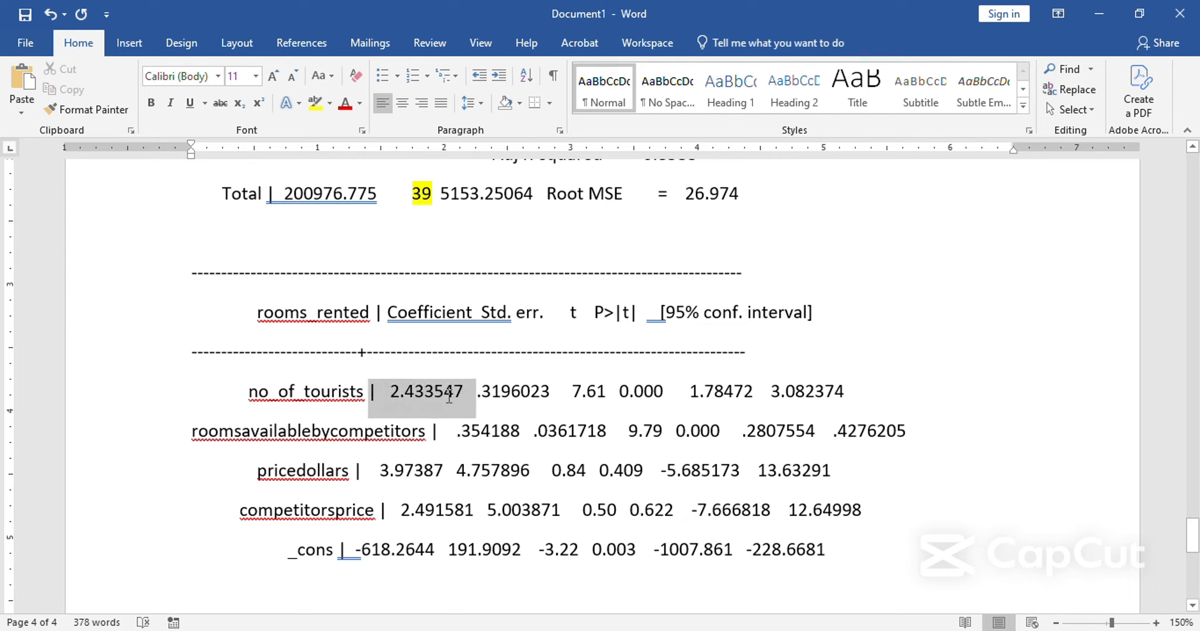
{"action": "left_click", "coordinate": [328, 110]}
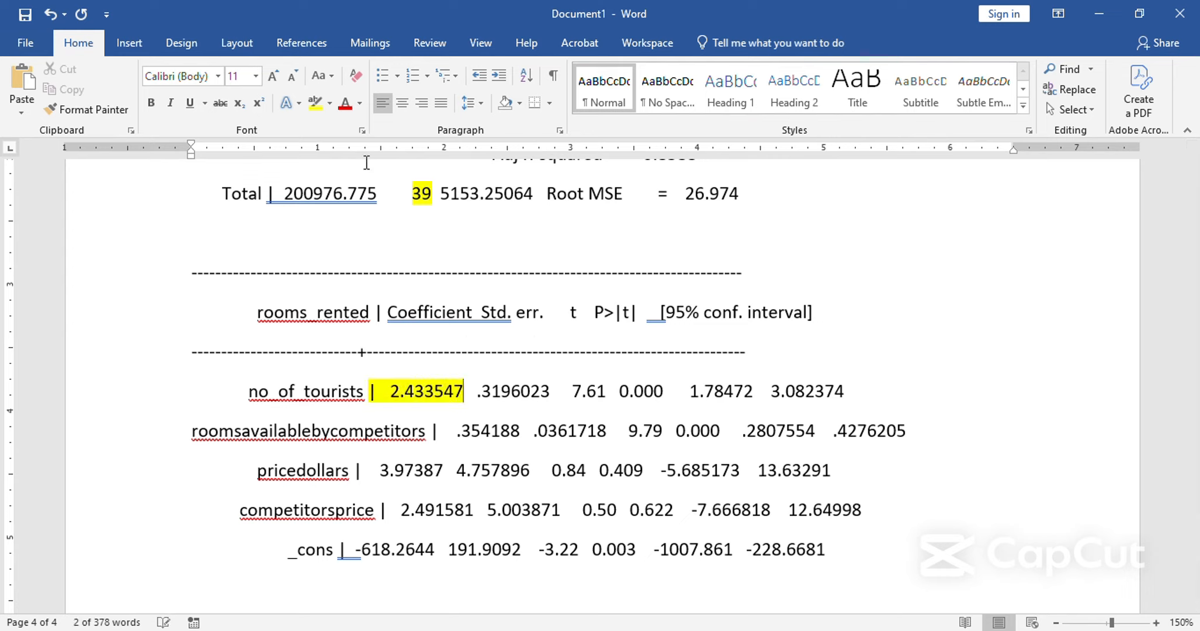
{"action": "left_click", "coordinate": [459, 406]}
{"action": "left_click_drag", "start_coordinate": [456, 431], "coordinate": [520, 431]}
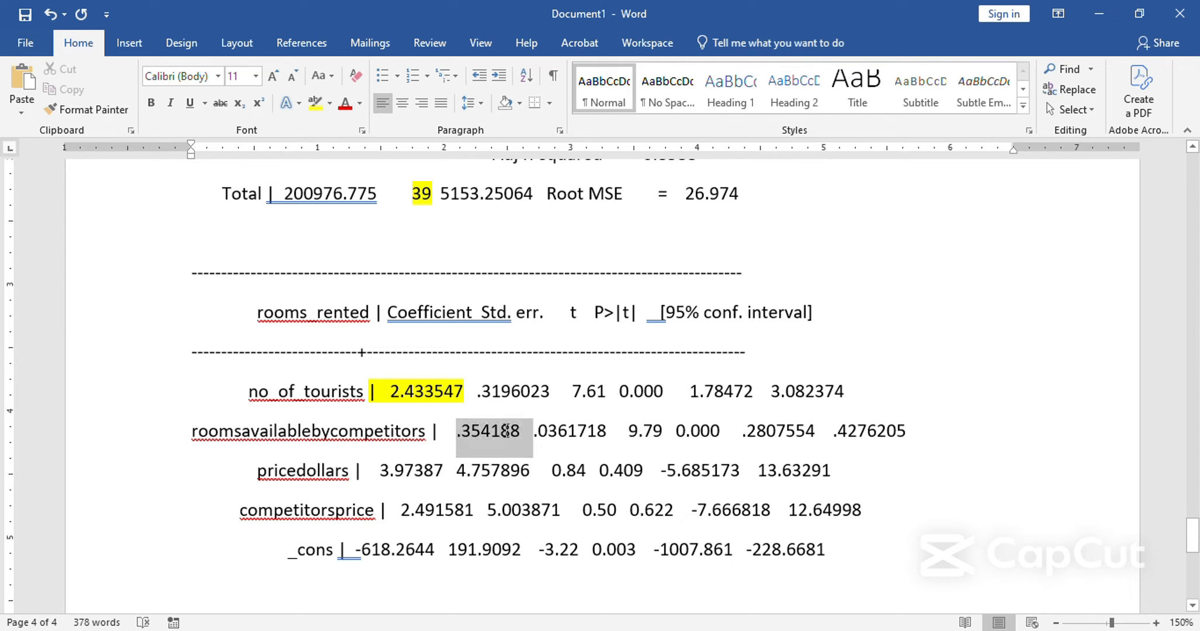
{"action": "left_click", "coordinate": [315, 104]}
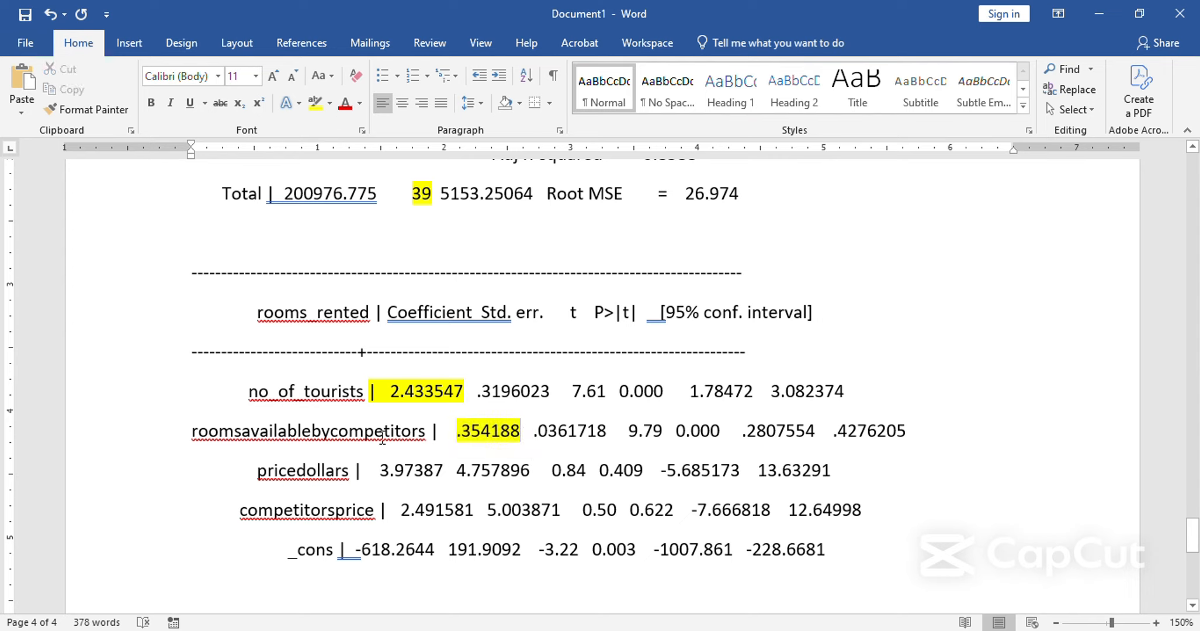
Highlight the coefficients of pricedollars, competitorsprice and _cons in yellow.
{"action": "double_click", "coordinate": [391, 471]}
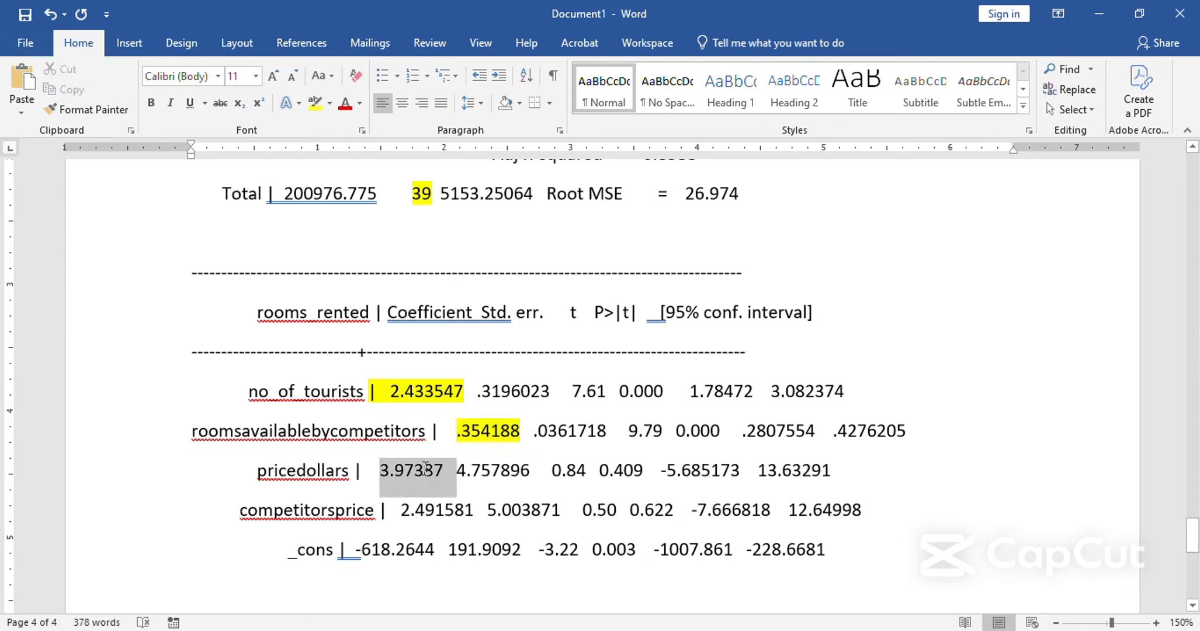
{"action": "left_click", "coordinate": [314, 104]}
{"action": "left_click_drag", "start_coordinate": [397, 514], "coordinate": [459, 513]}
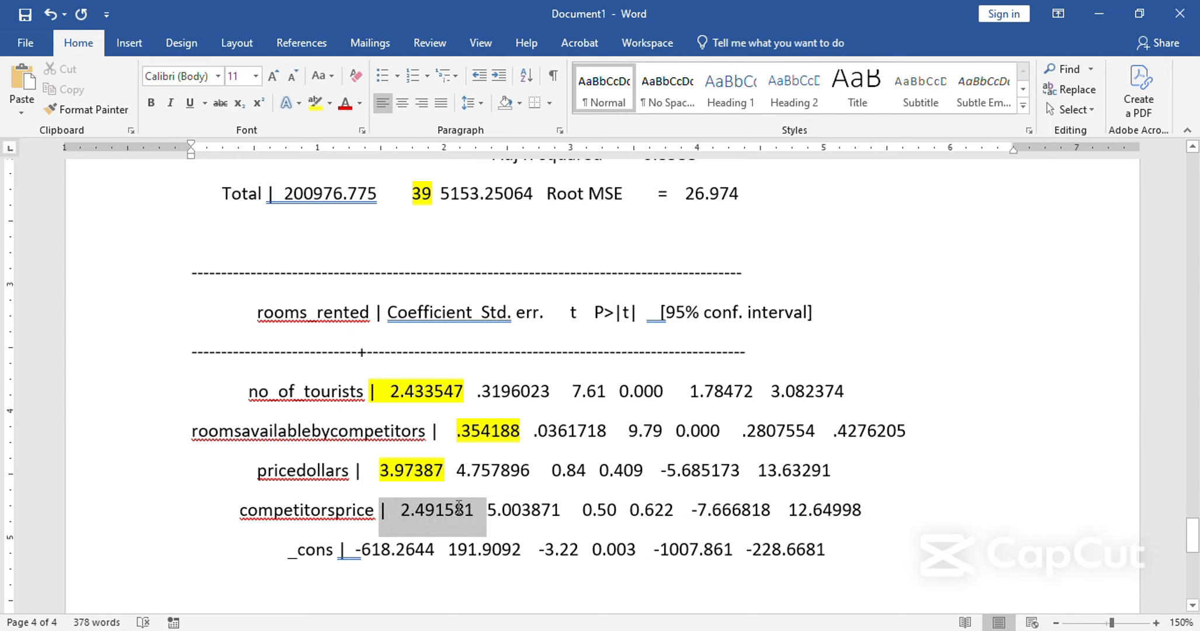
{"action": "left_click", "coordinate": [314, 103]}
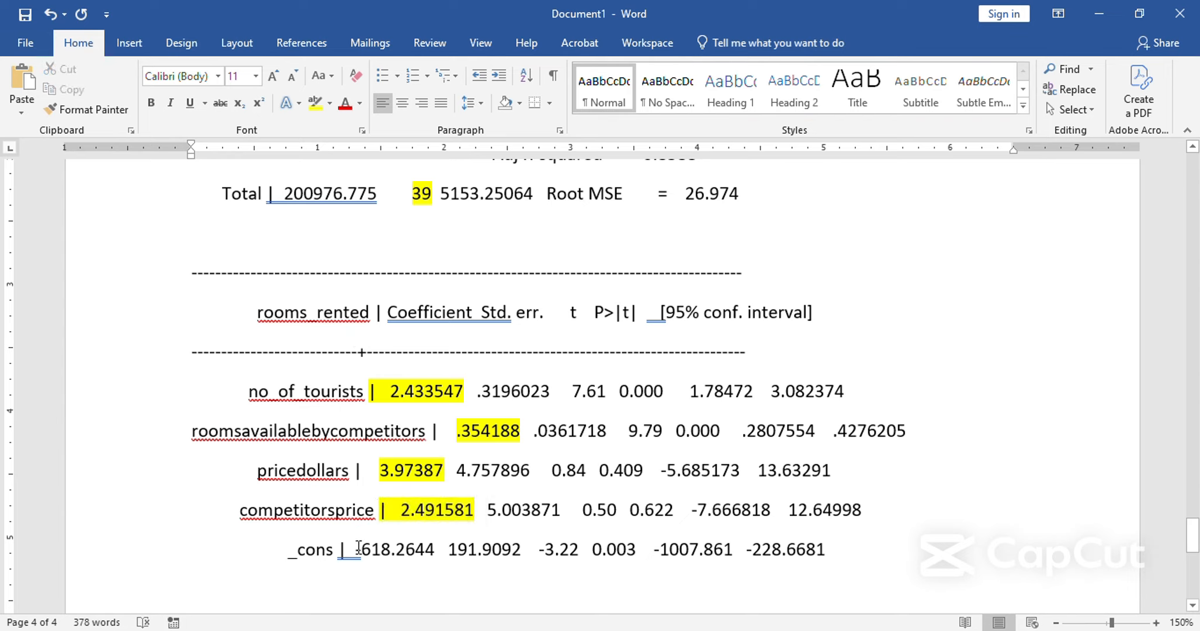
{"action": "left_click_drag", "start_coordinate": [355, 551], "coordinate": [447, 550]}
{"action": "left_click", "coordinate": [310, 103]}
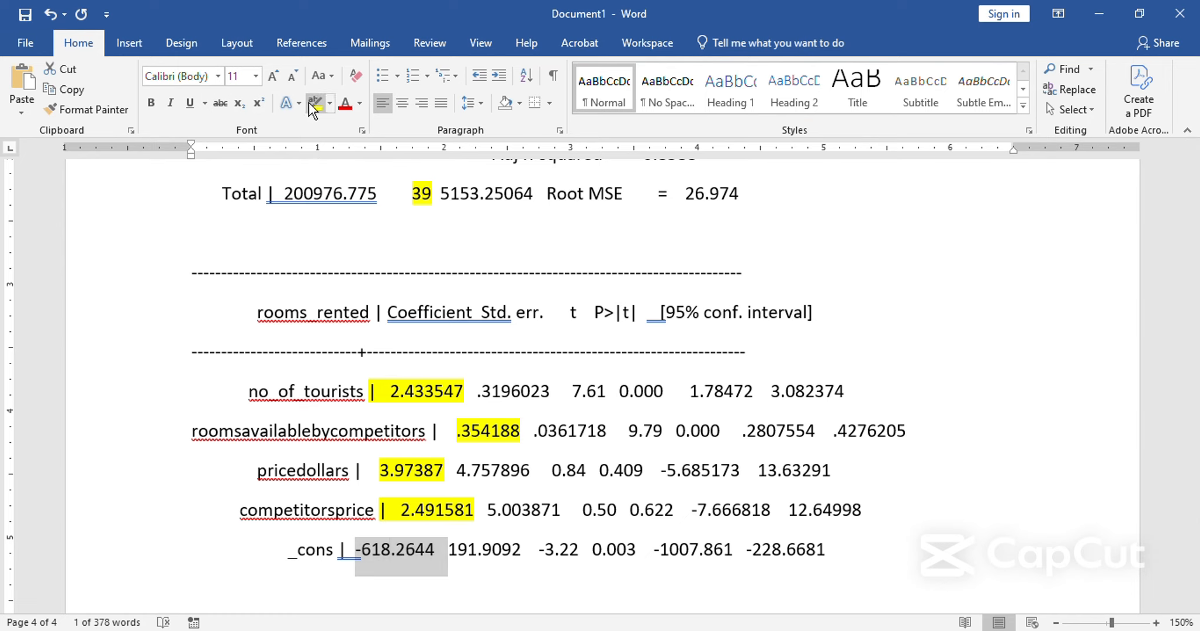
{"action": "scroll", "coordinate": [327, 292], "scroll_direction": "down", "scroll_amount": 4}
{"action": "left_click", "coordinate": [335, 374]}
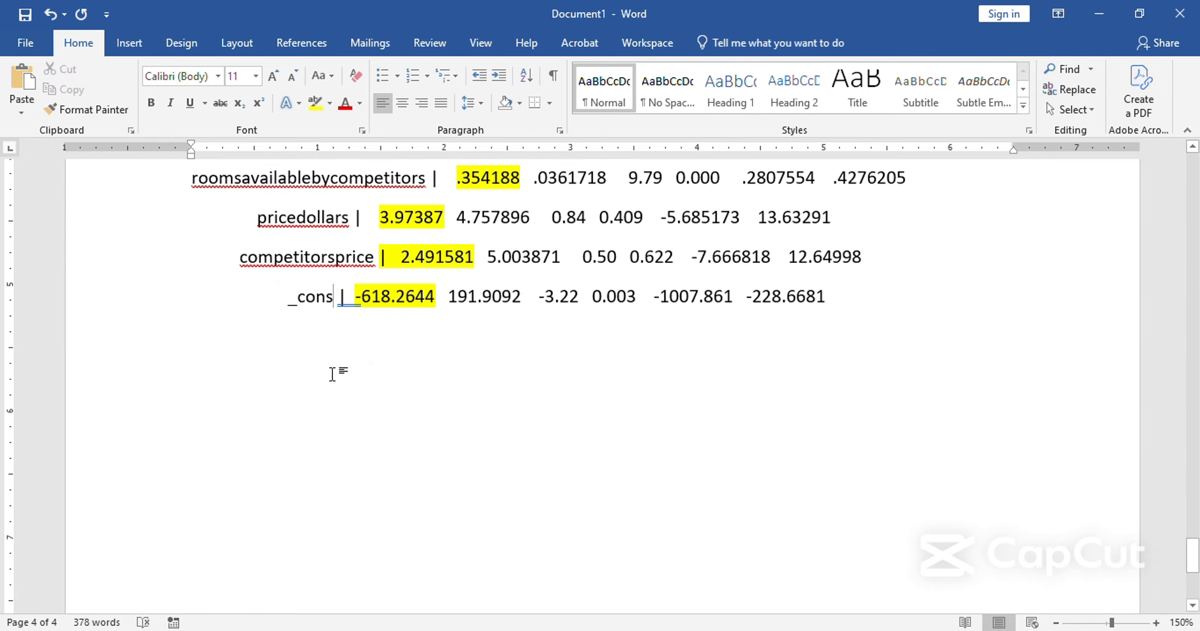
Add two empty lines below the _cons row and set the font size of the new line to 28.
{"action": "left_click", "coordinate": [870, 301]}
{"action": "key", "text": "Return"}
{"action": "key", "text": "Return"}
{"action": "scroll", "coordinate": [803, 299], "scroll_direction": "up", "scroll_amount": 5}
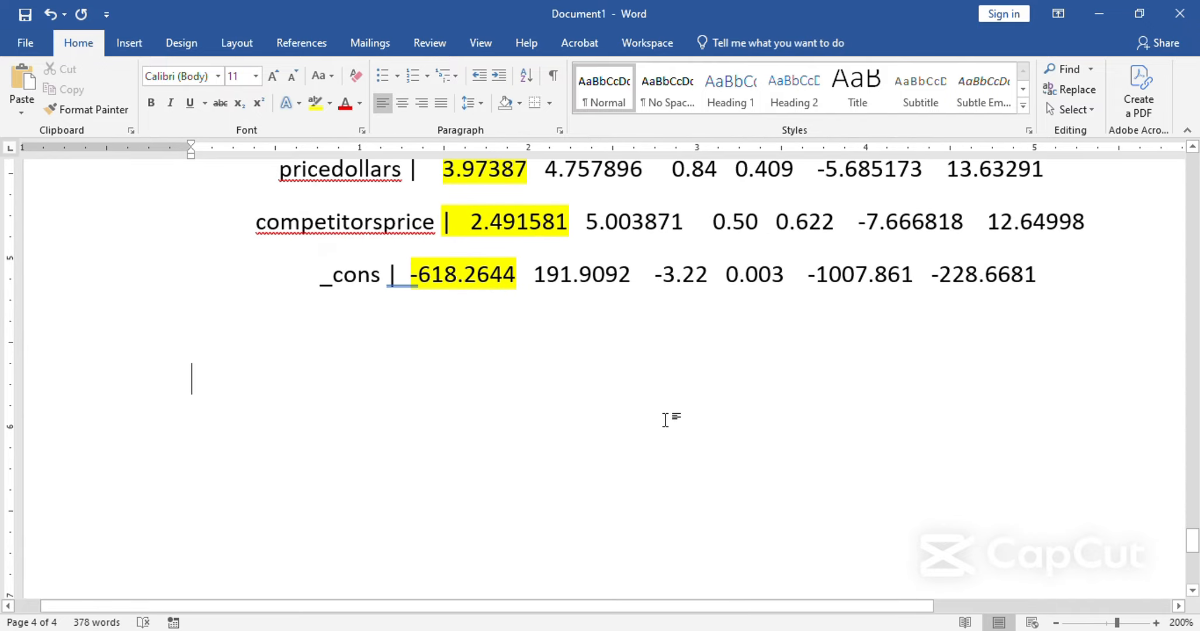
{"action": "left_click", "coordinate": [268, 79]}
{"action": "left_click", "coordinate": [268, 79]}
{"action": "left_click", "coordinate": [268, 79]}
{"action": "scroll", "coordinate": [461, 302], "scroll_direction": "down", "scroll_amount": 7}
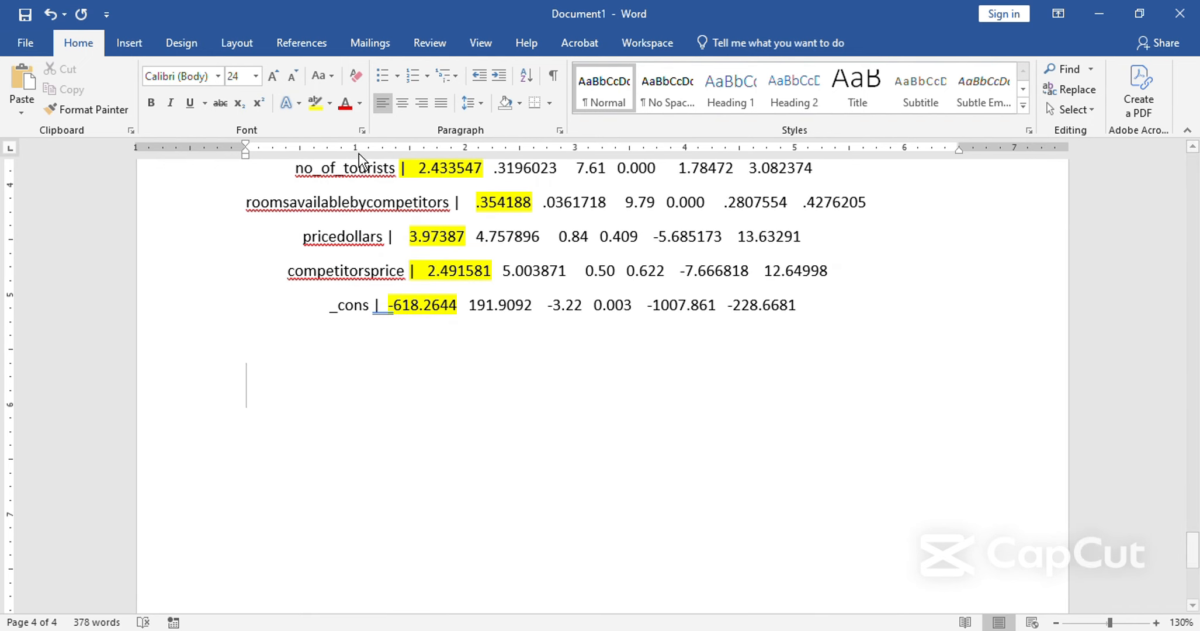
{"action": "left_click", "coordinate": [273, 75]}
{"action": "left_click", "coordinate": [272, 76]}
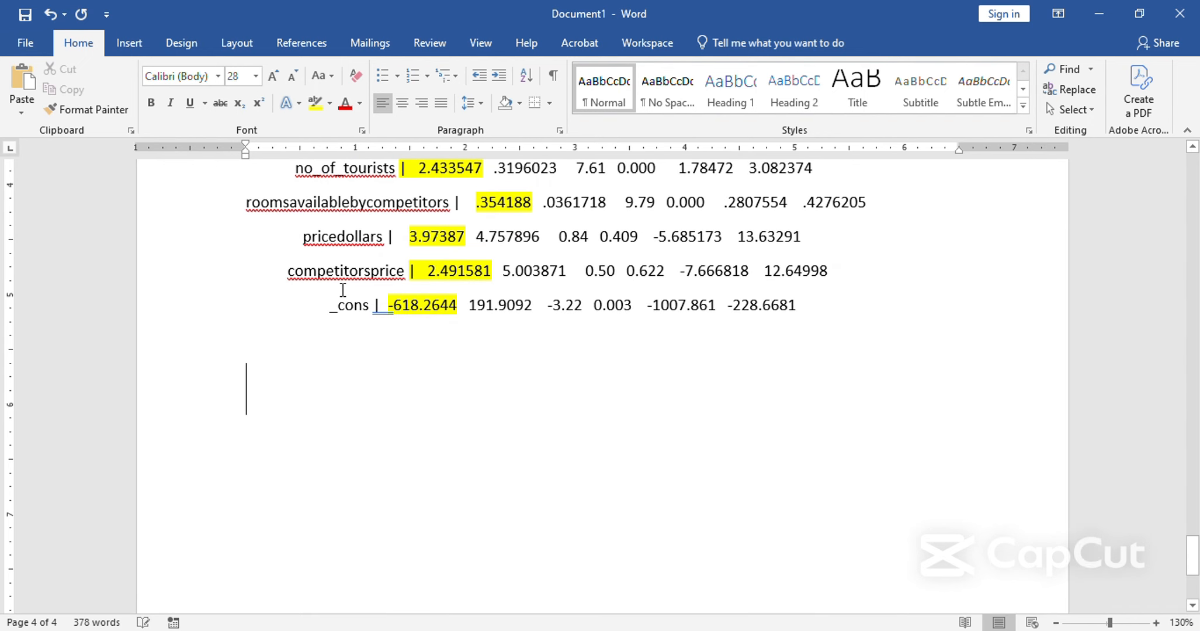
Write the general regression equation "Y = A +BX1 + BX2 + BX3 + BX4" below the results.
{"action": "type", "text": "Y = A"}
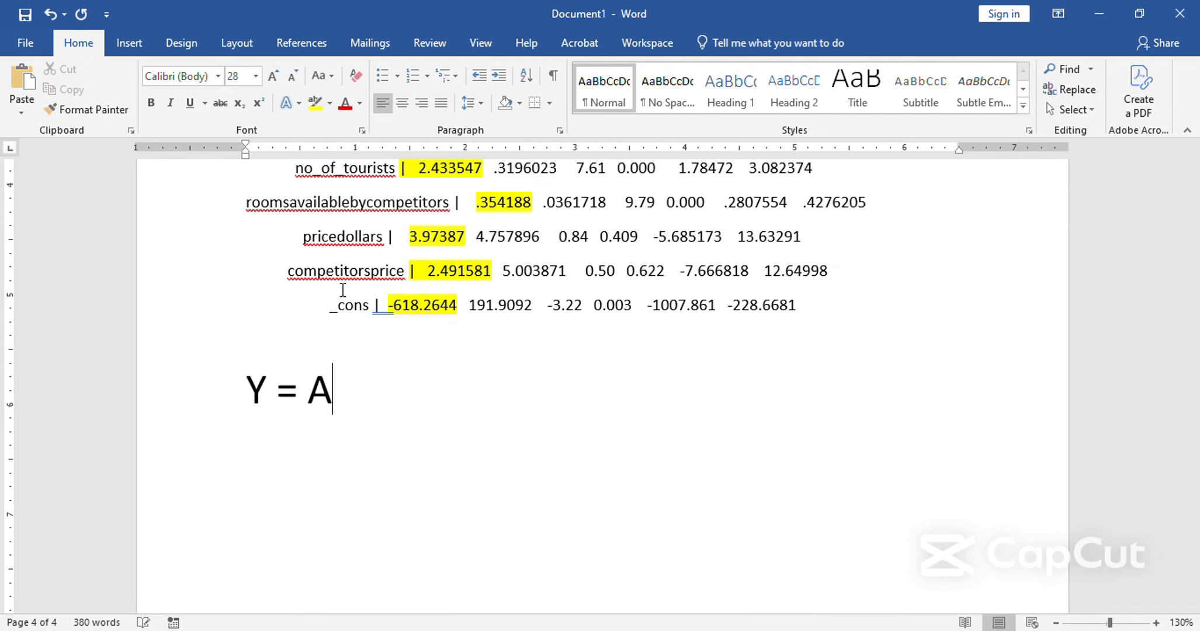
{"action": "type", "text": " +B"}
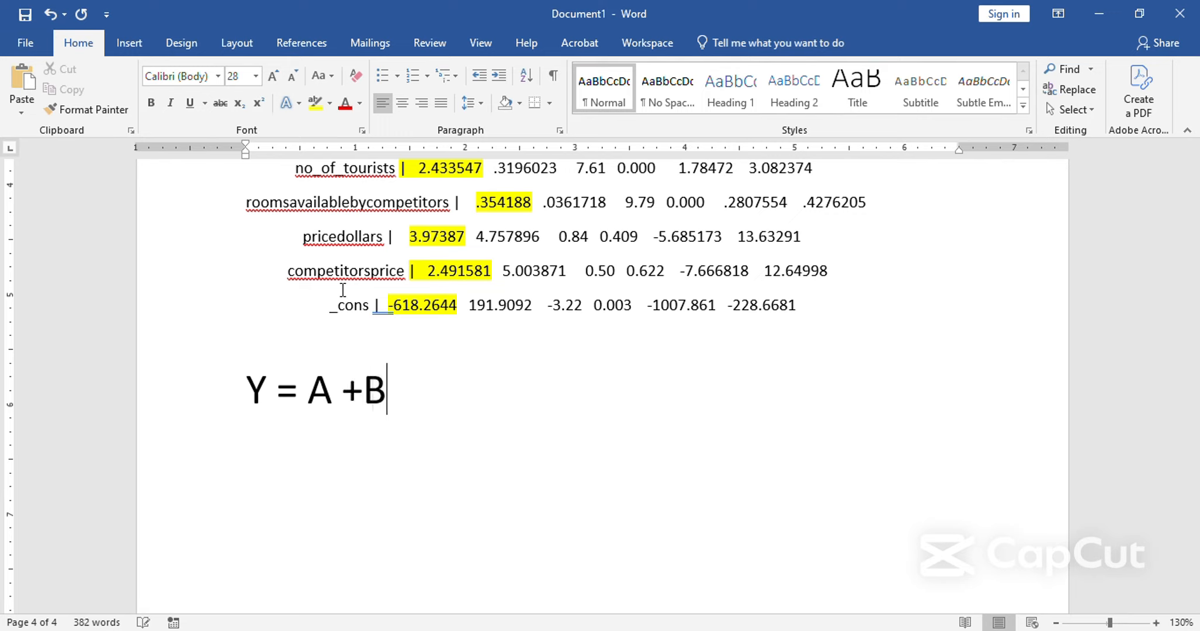
{"action": "type", "text": "X1"}
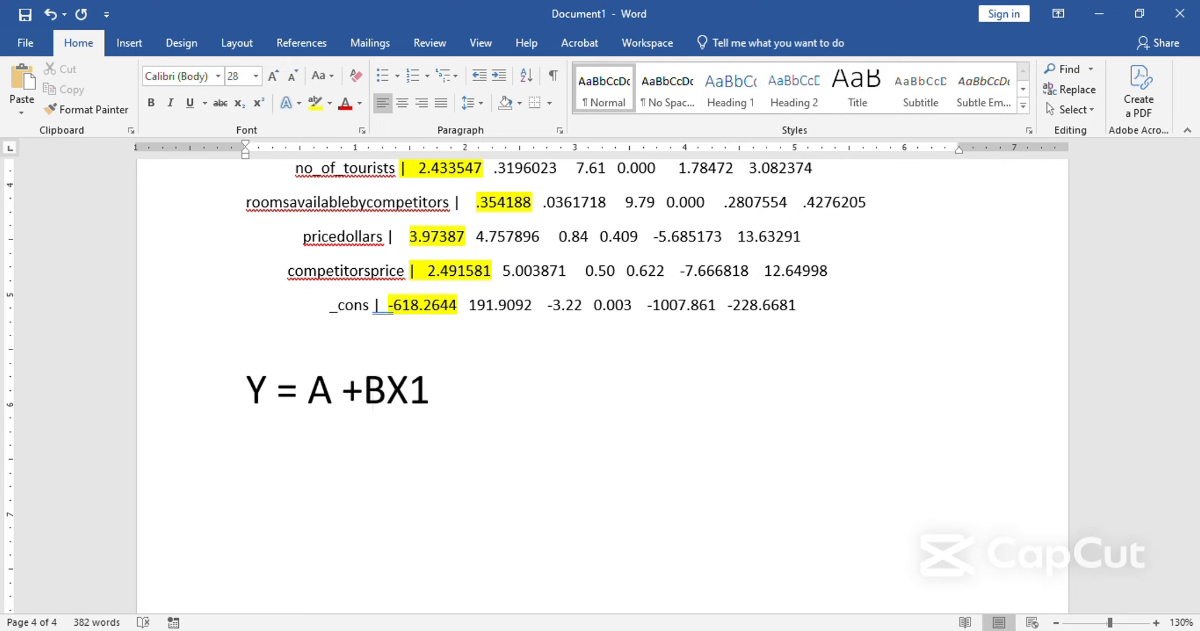
{"action": "type", "text": " + BX2 "}
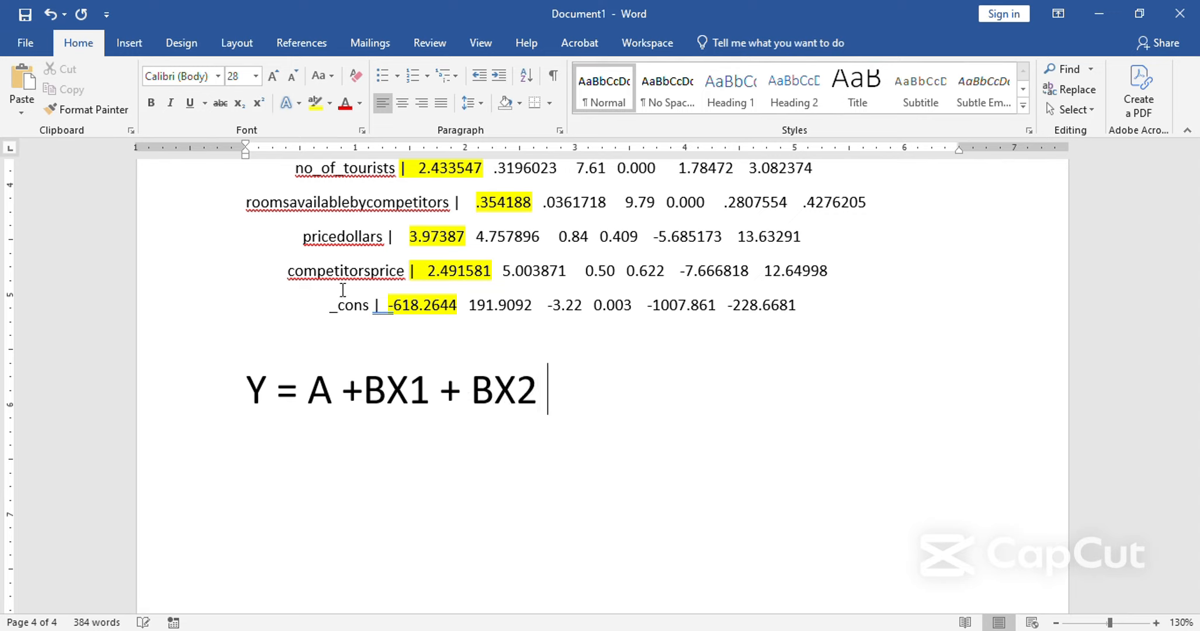
{"action": "type", "text": "+ BX"}
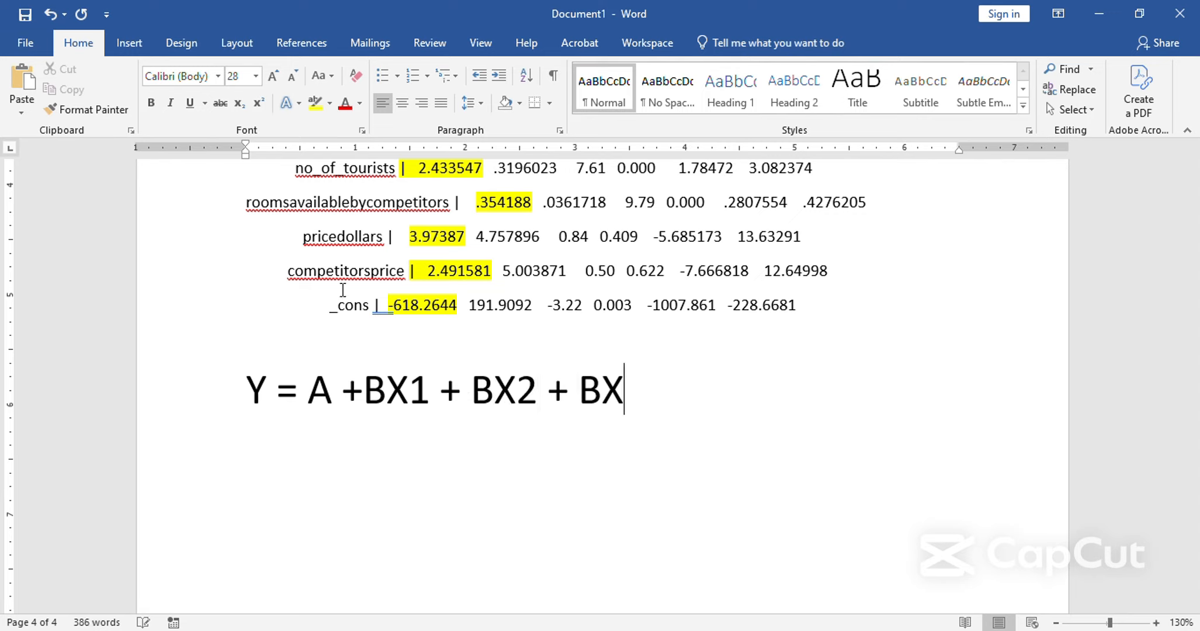
{"action": "type", "text": "3 + BX"}
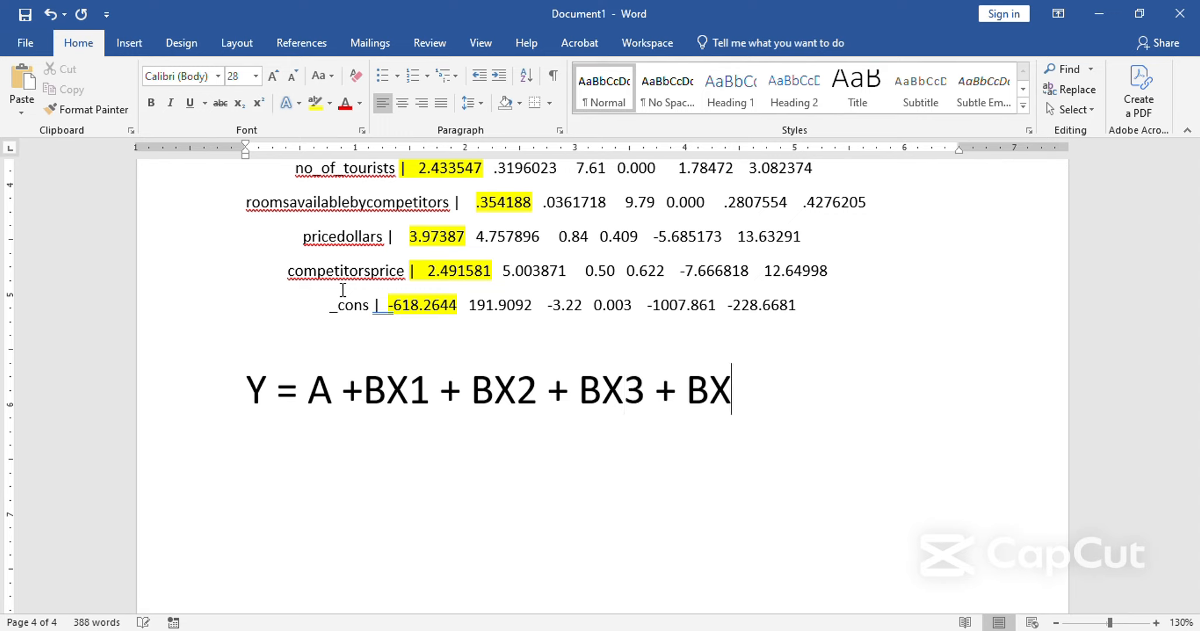
{"action": "type", "text": "4"}
Format the digits 4, 3, 2 and 1 after each X in the general regression equation as subscripts.
{"action": "key", "text": "shift+Left"}
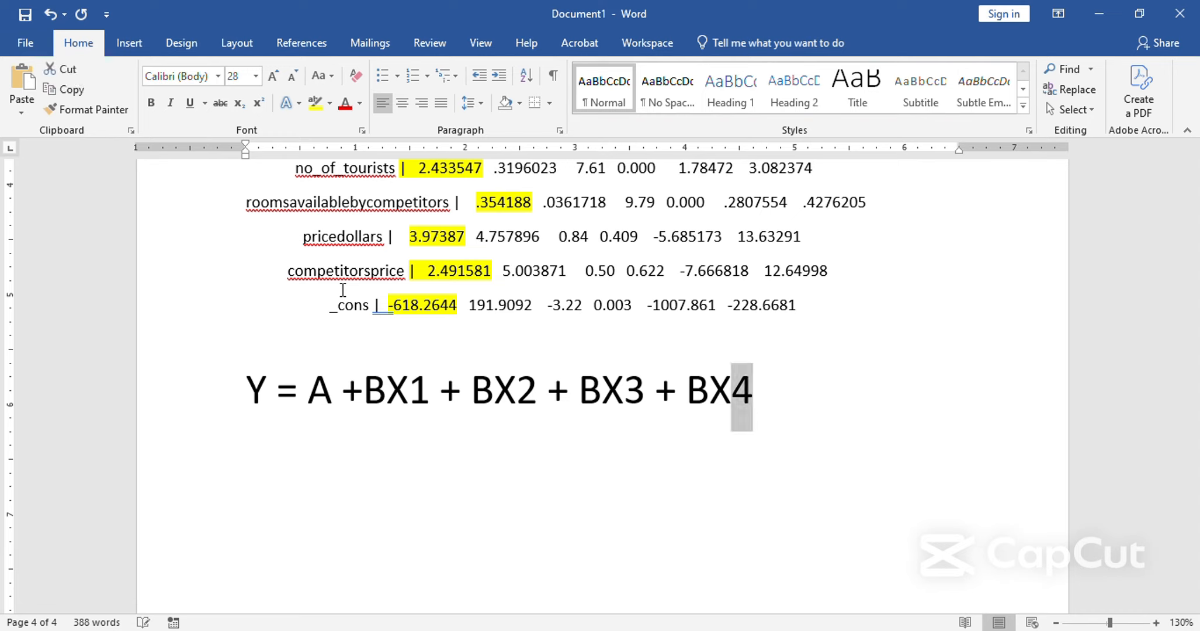
{"action": "left_click", "coordinate": [239, 103]}
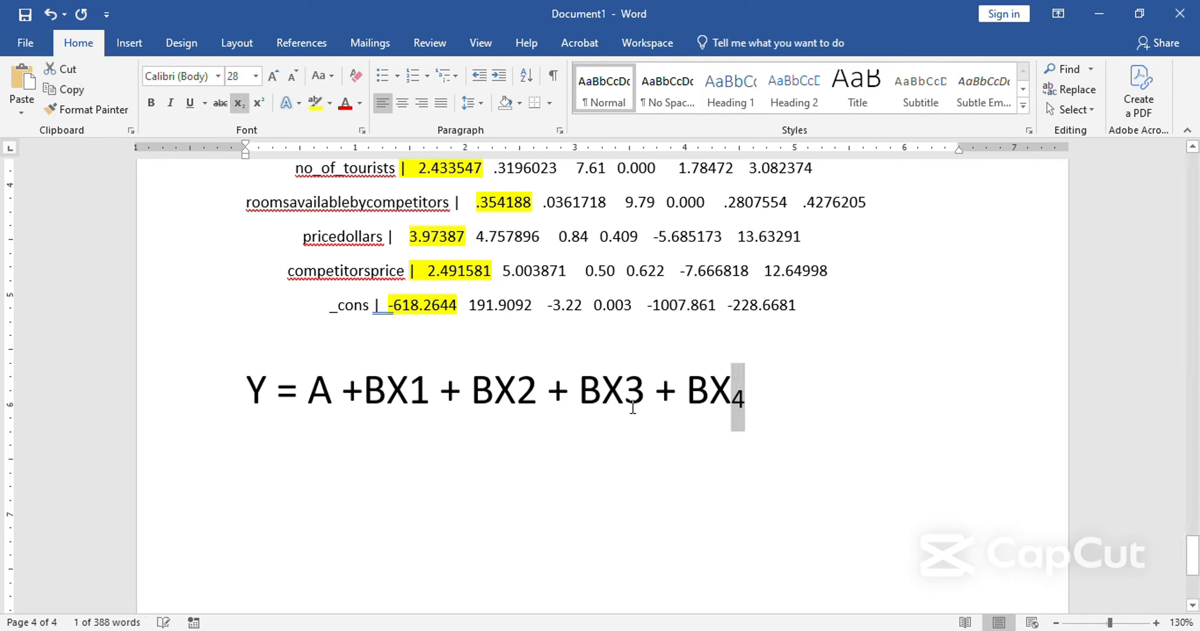
{"action": "left_click_drag", "start_coordinate": [644, 390], "coordinate": [634, 391]}
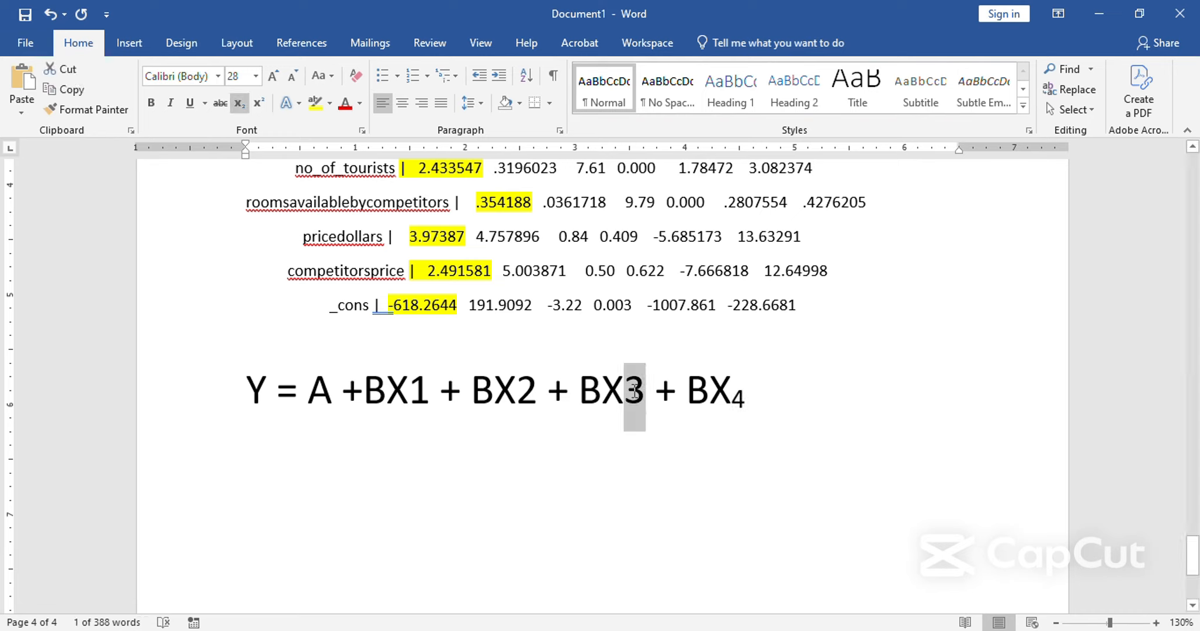
{"action": "left_click", "coordinate": [239, 103]}
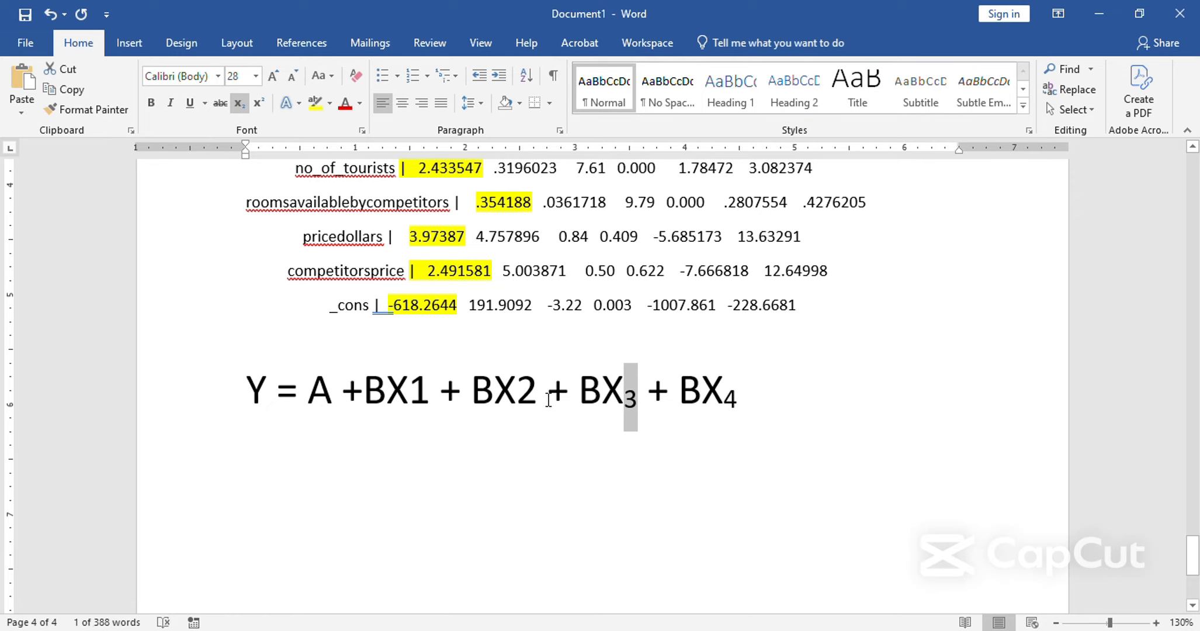
{"action": "left_click_drag", "start_coordinate": [536, 401], "coordinate": [514, 397]}
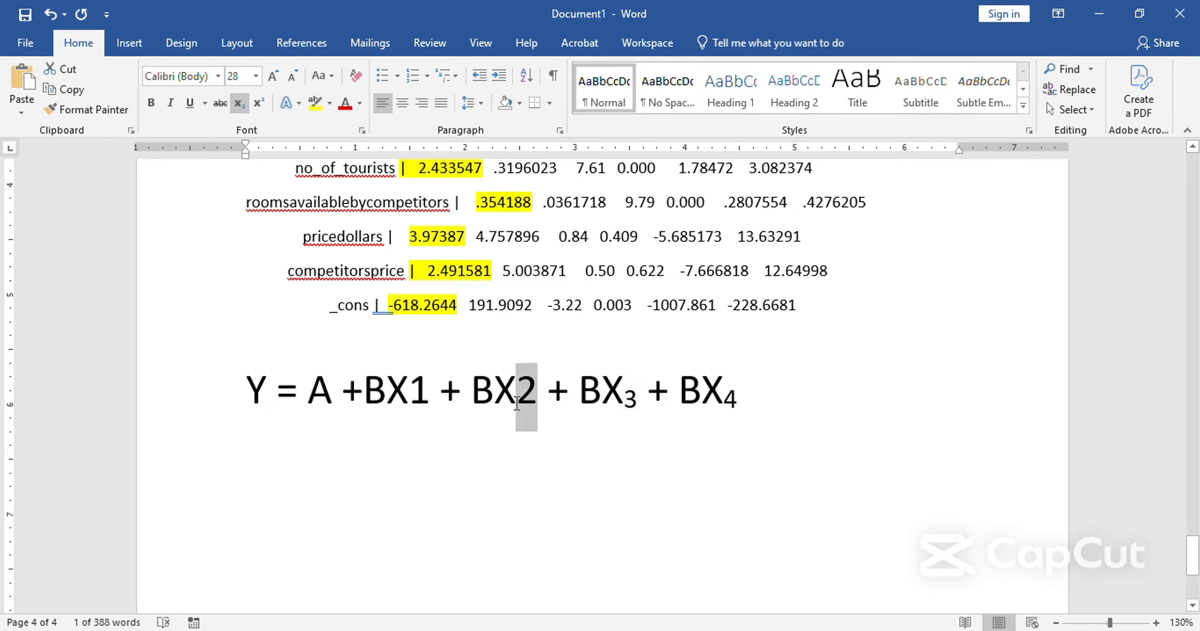
{"action": "left_click", "coordinate": [239, 103]}
{"action": "left_click_drag", "start_coordinate": [428, 403], "coordinate": [408, 403]}
{"action": "left_click", "coordinate": [239, 102]}
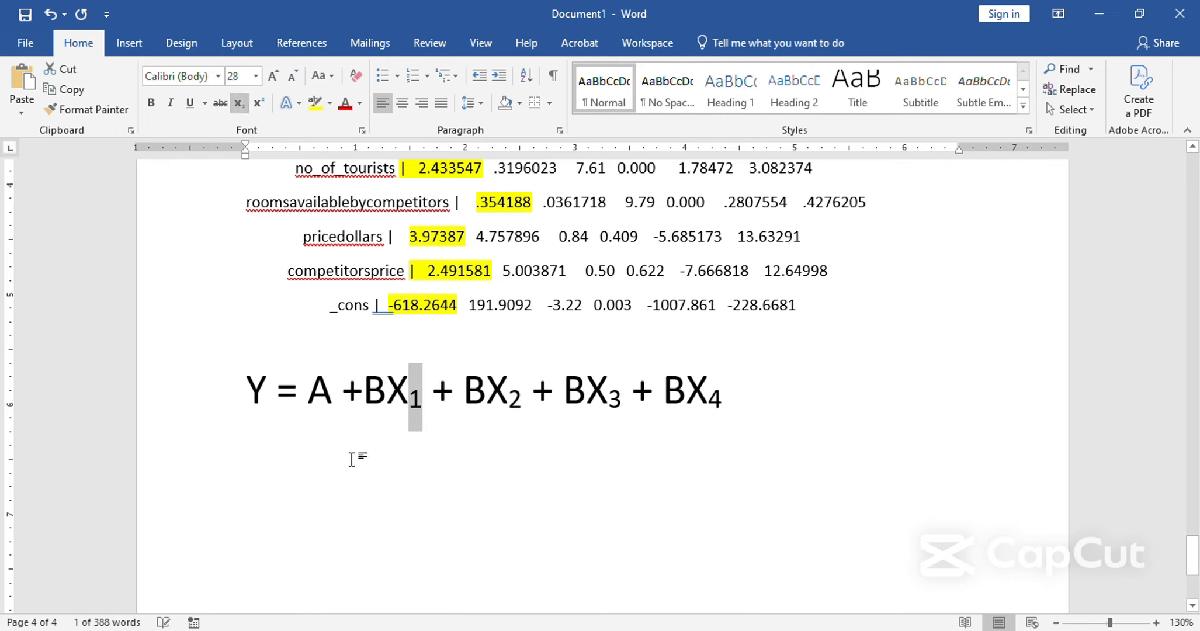
Replace the capital A in the general equation with a lowercase "a".
{"action": "left_click", "coordinate": [332, 408]}
{"action": "key", "text": "BackSpace"}
{"action": "type", "text": "a"}
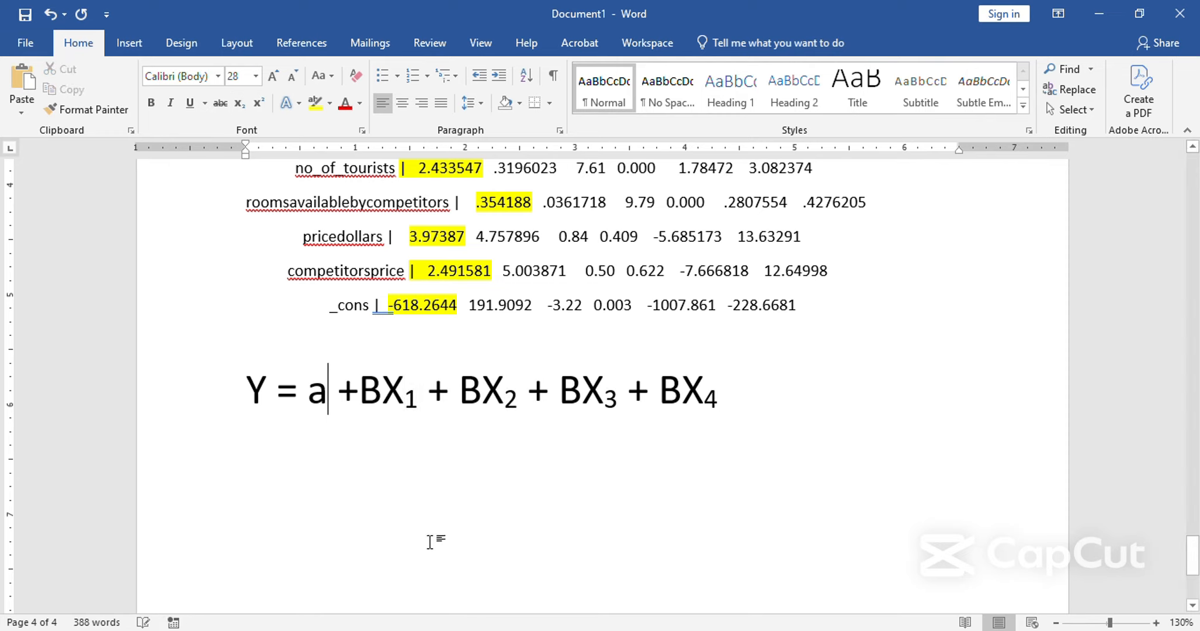
Start a new line of normal, non-subscript text below the general equation and write "Y = -618" using the _cons coefficient.
{"action": "left_click", "coordinate": [749, 390]}
{"action": "key", "text": "Return"}
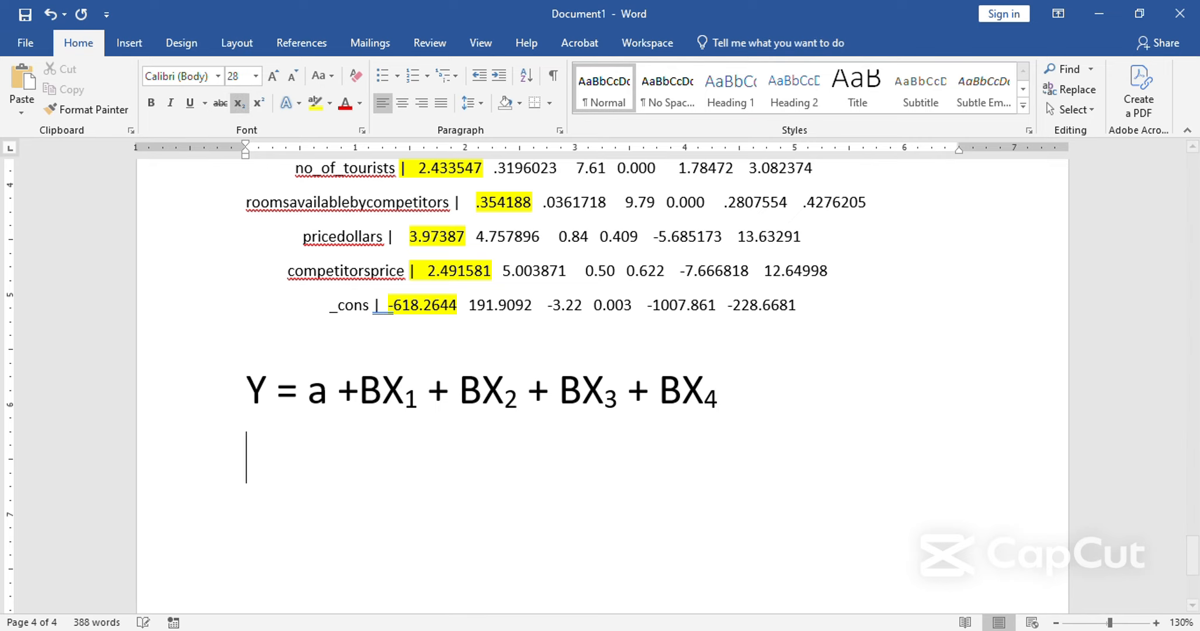
{"action": "key", "text": "ctrl+equal"}
{"action": "scroll", "coordinate": [803, 355], "scroll_direction": "up", "scroll_amount": 2}
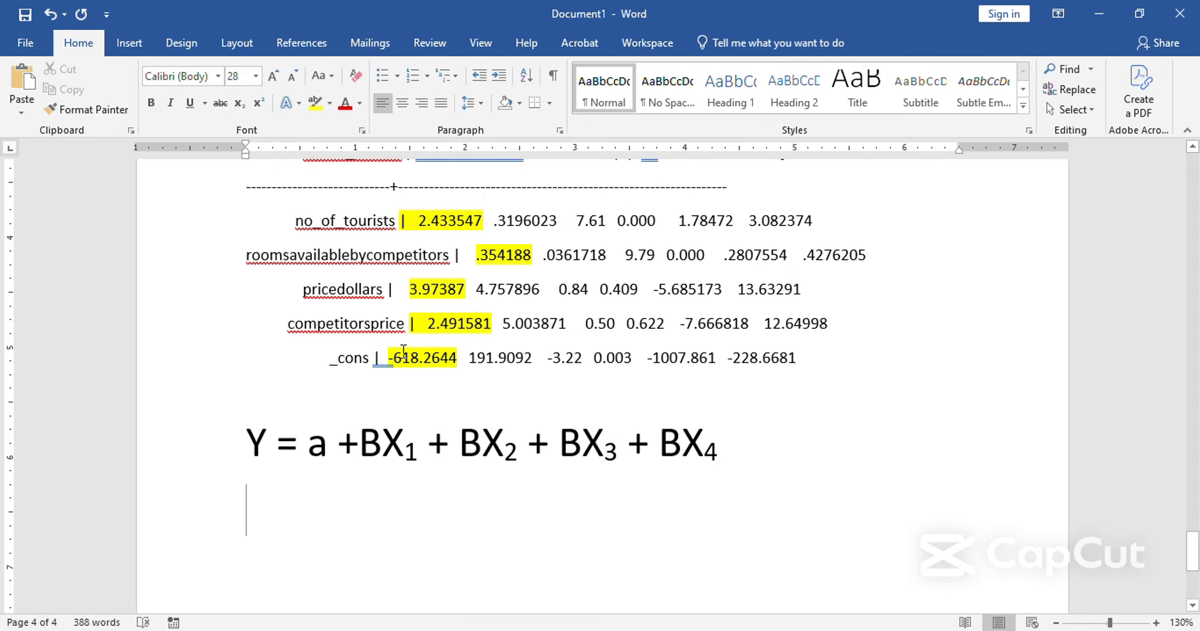
{"action": "left_click_drag", "start_coordinate": [387, 357], "coordinate": [440, 362]}
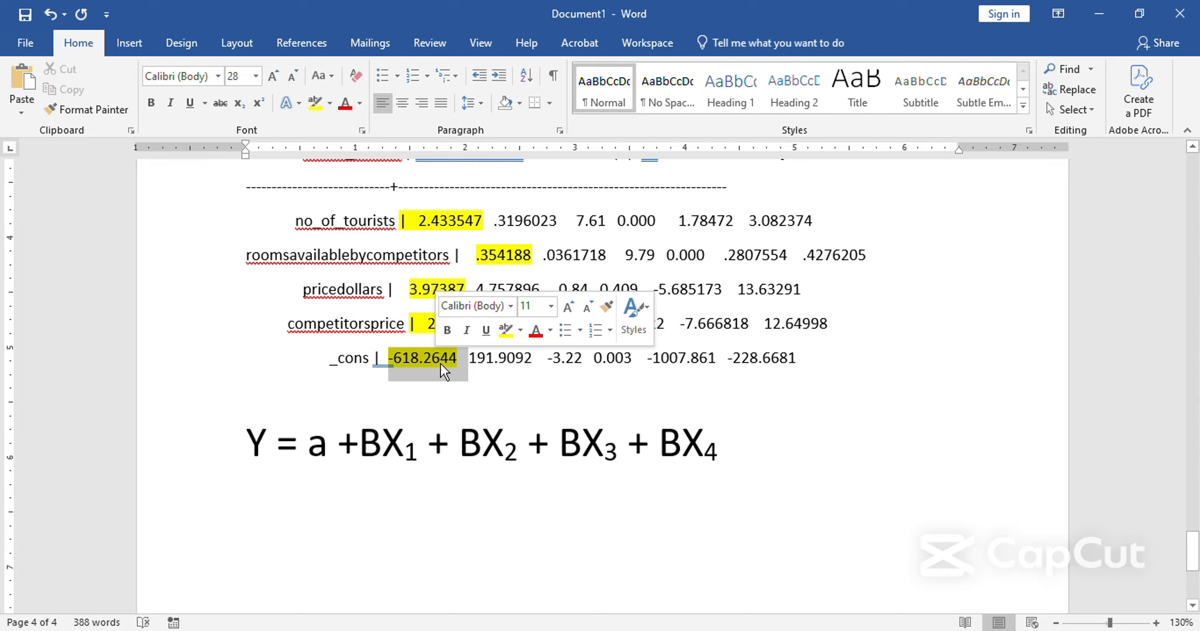
{"action": "left_click", "coordinate": [334, 517]}
{"action": "type", "text": "Y = "}
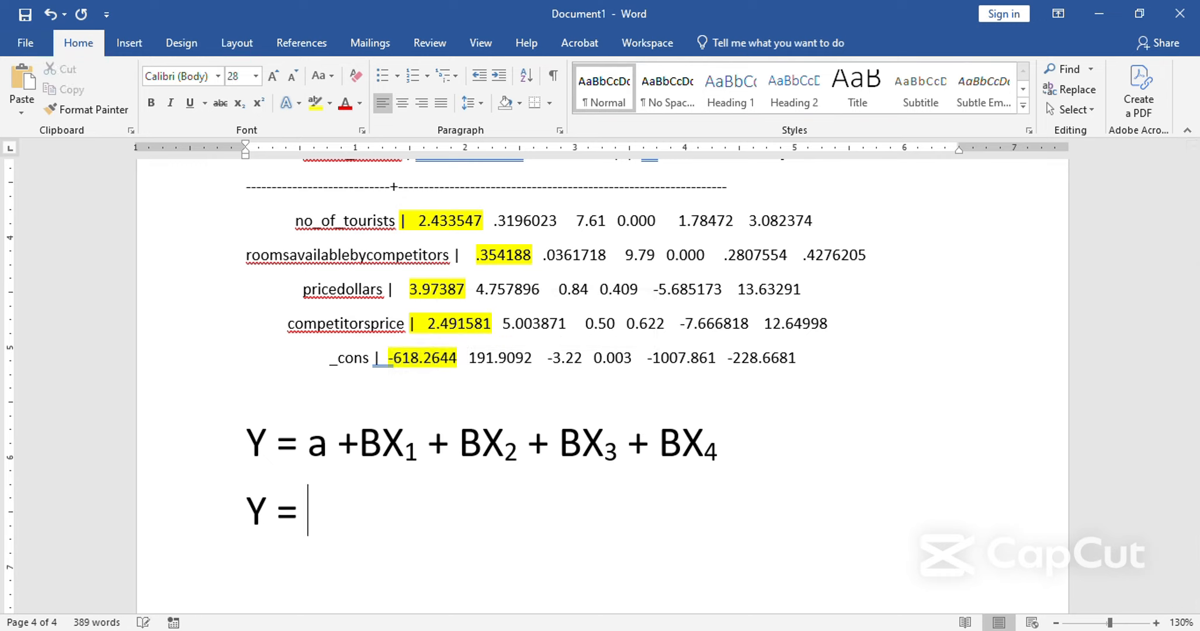
{"action": "type", "text": "-618"}
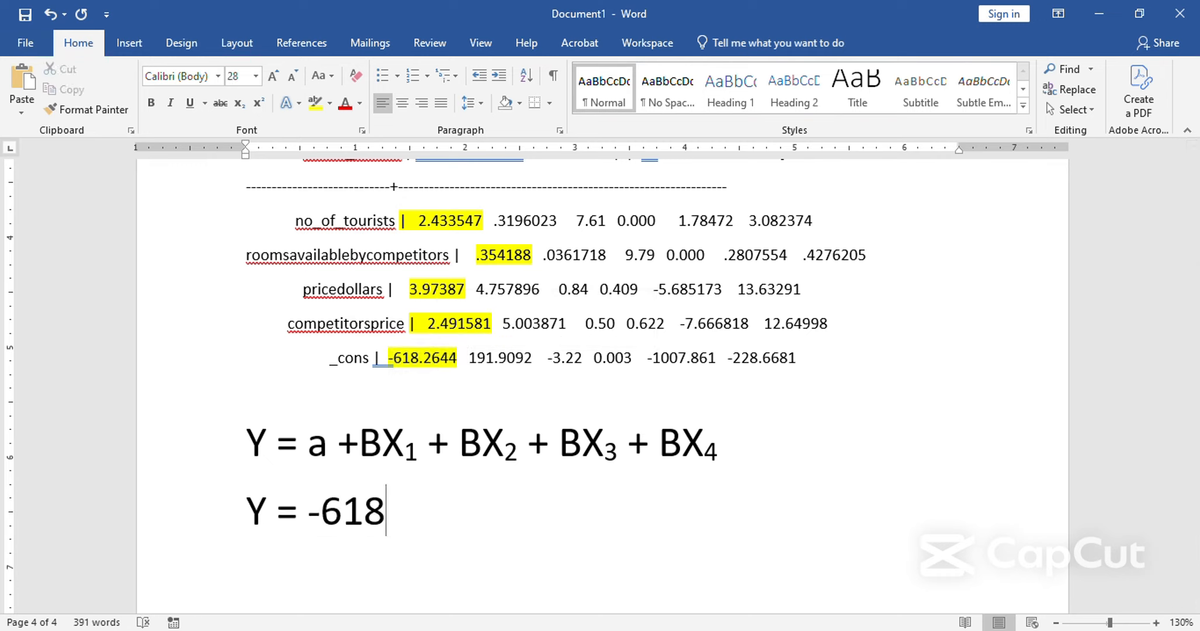
{"action": "type", "text": " + "}
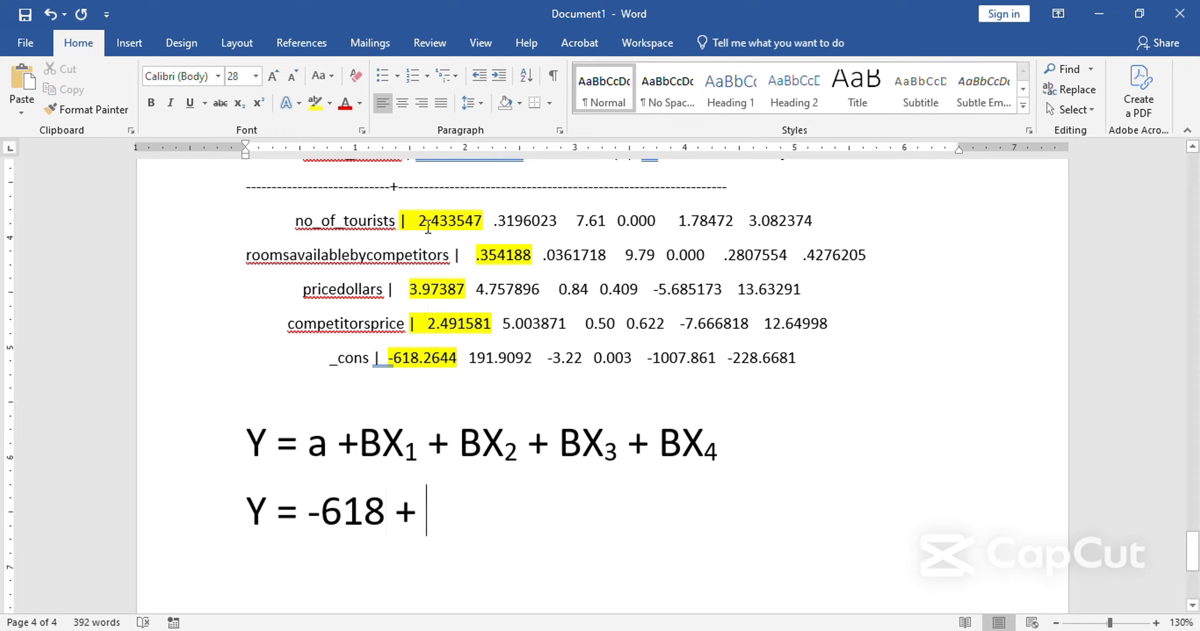
{"action": "type", "text": "2.43"}
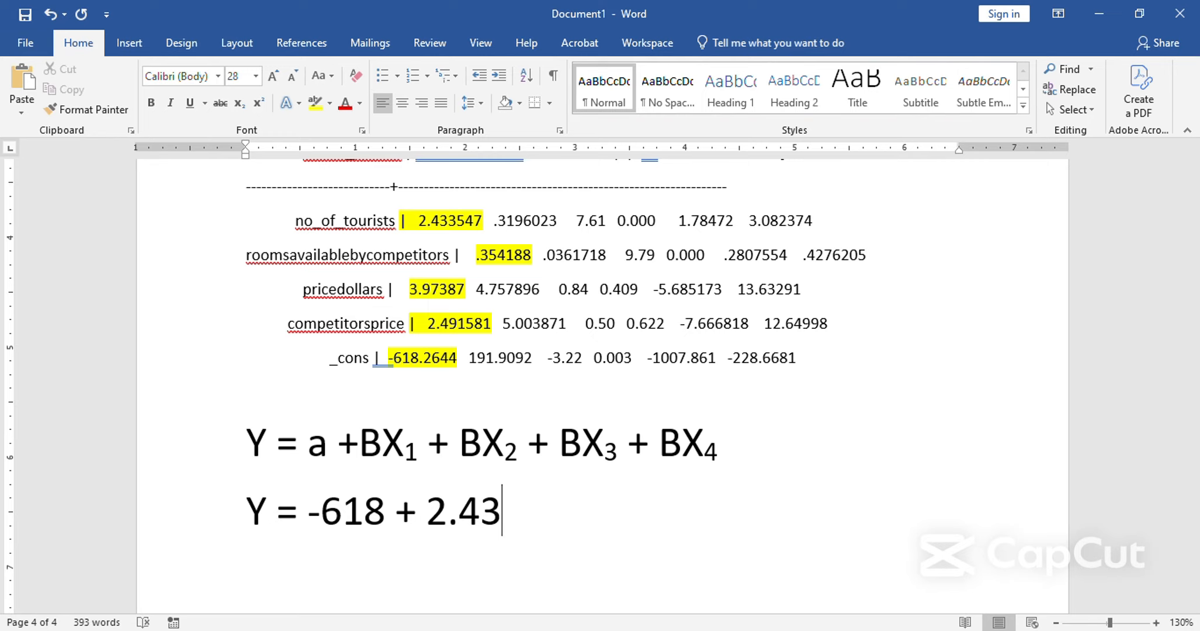
Continue the second equation with the remaining coefficients: "+ 2.43 + 0.354 + 3.97 + 2.49".
{"action": "key", "text": "BackSpace"}
{"action": "type", "text": "+ "}
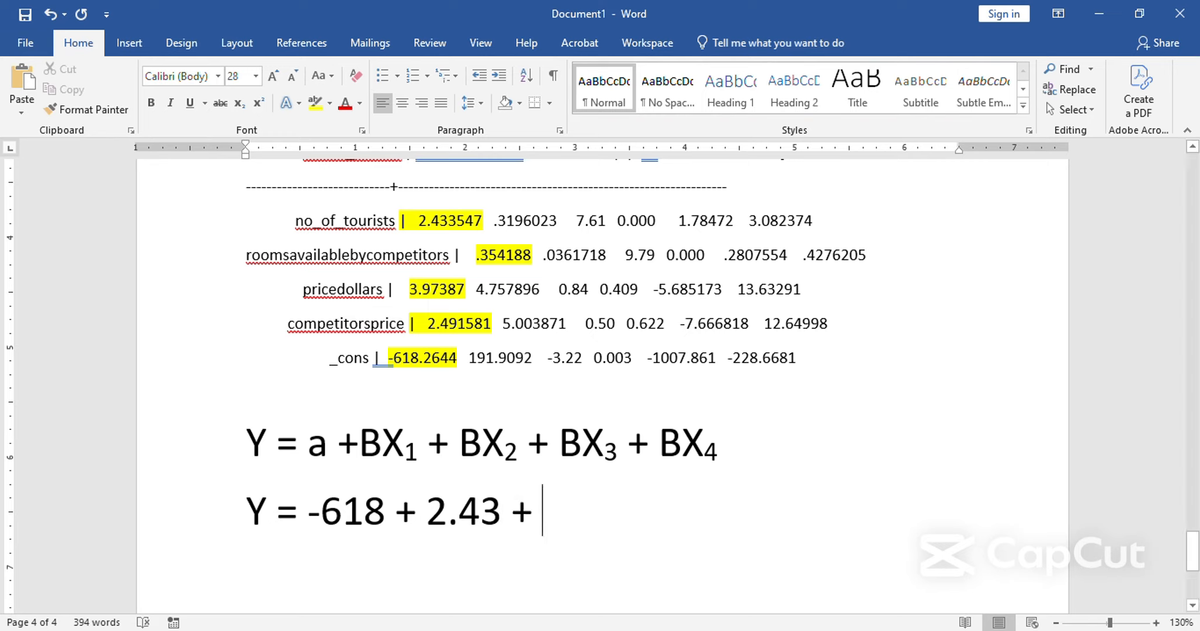
{"action": "type", "text": "0.354"}
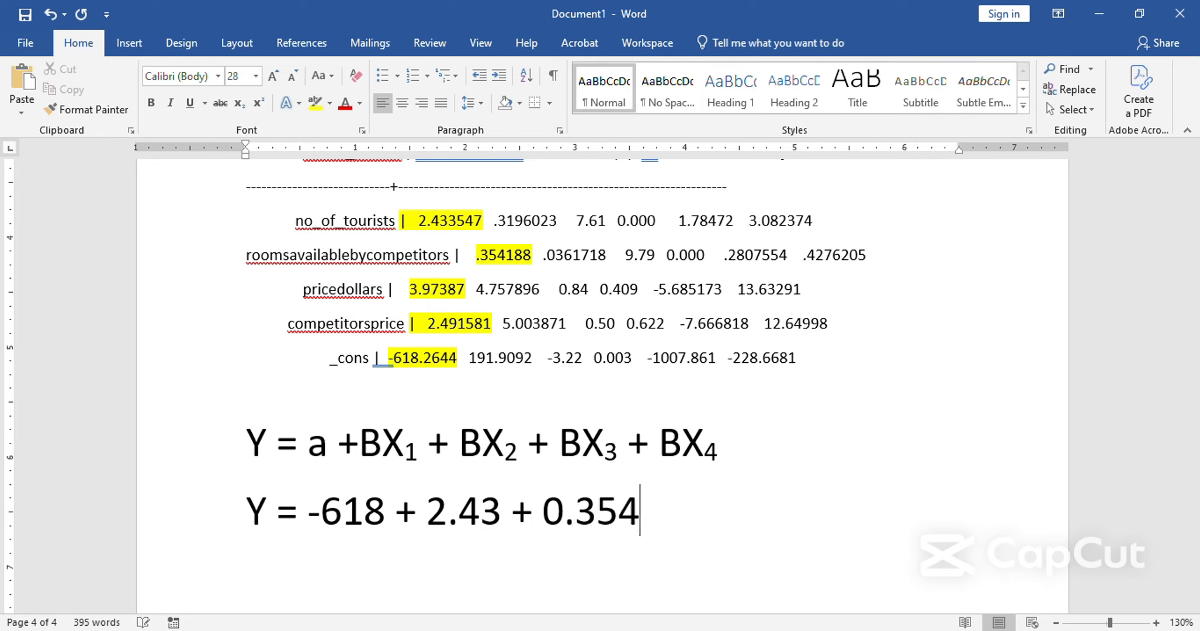
{"action": "type", "text": " + 3.97 + 2.49"}
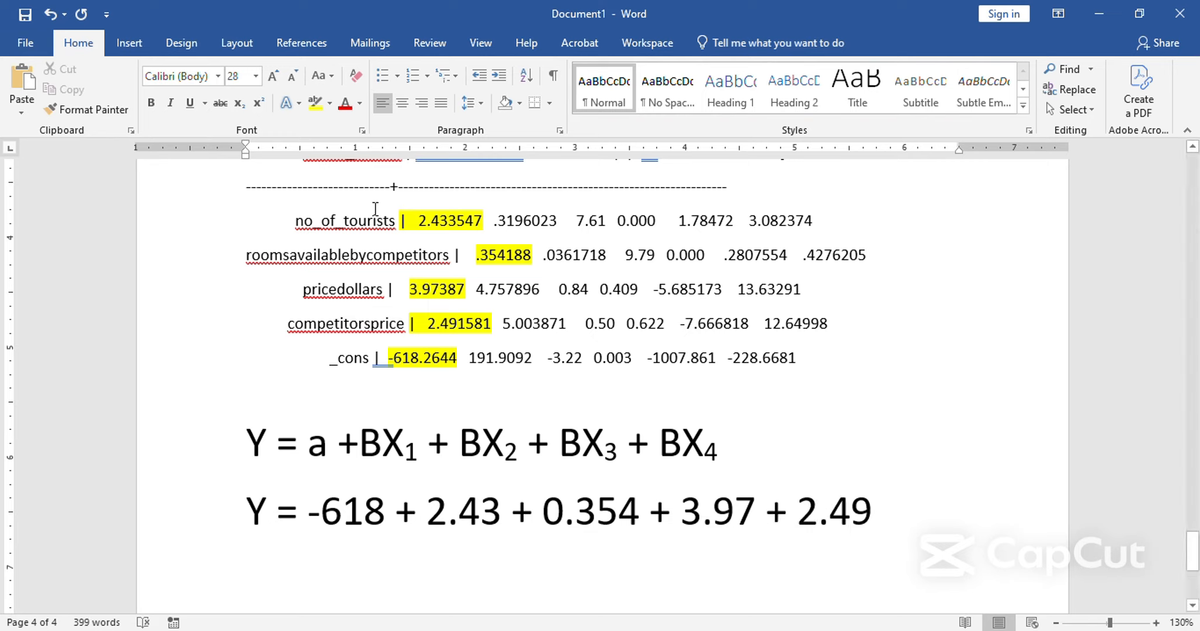
Copy X₁ from the general equation and paste it after 2.43 in the second equation.
{"action": "left_click", "coordinate": [406, 441]}
{"action": "left_click", "coordinate": [381, 447]}
{"action": "key", "text": "shift+Right"}
{"action": "key", "text": "shift+Right"}
{"action": "key", "text": "ctrl+c"}
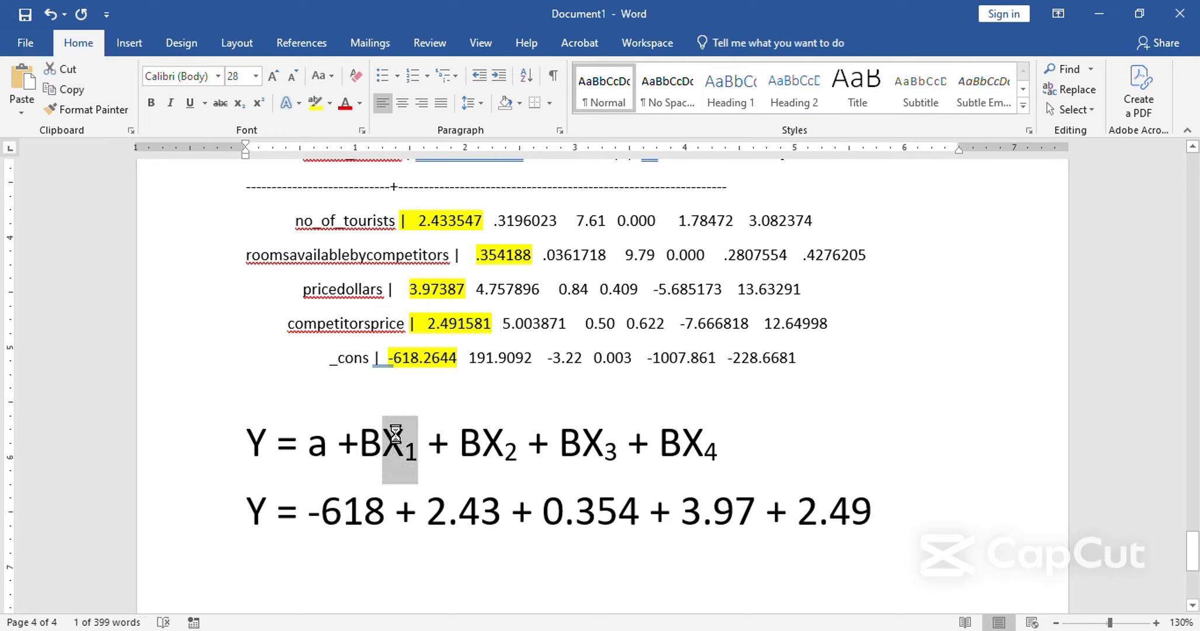
{"action": "key", "text": "Down"}
{"action": "key", "text": "Right"}
{"action": "key", "text": "Right"}
{"action": "key", "text": "Right"}
{"action": "key", "text": "Right"}
{"action": "key", "text": "Right"}
{"action": "key", "text": "Right"}
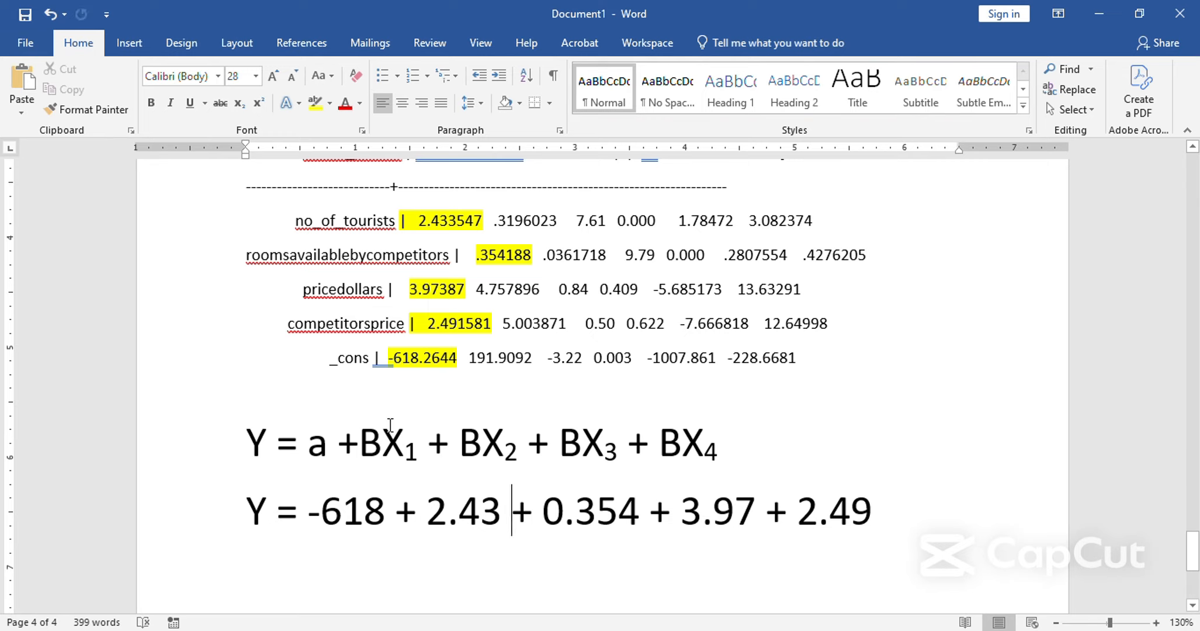
{"action": "type", "text": "X₁"}
Paste the copied X₁ after 0.354, 3.97 and 2.49 in the second equation.
{"action": "key", "text": "Right"}
{"action": "key", "text": "Right"}
{"action": "key", "text": "Right"}
{"action": "key", "text": "Right"}
{"action": "key", "text": "Right"}
{"action": "key", "text": "Right"}
{"action": "key", "text": "Right"}
{"action": "key", "text": "Right"}
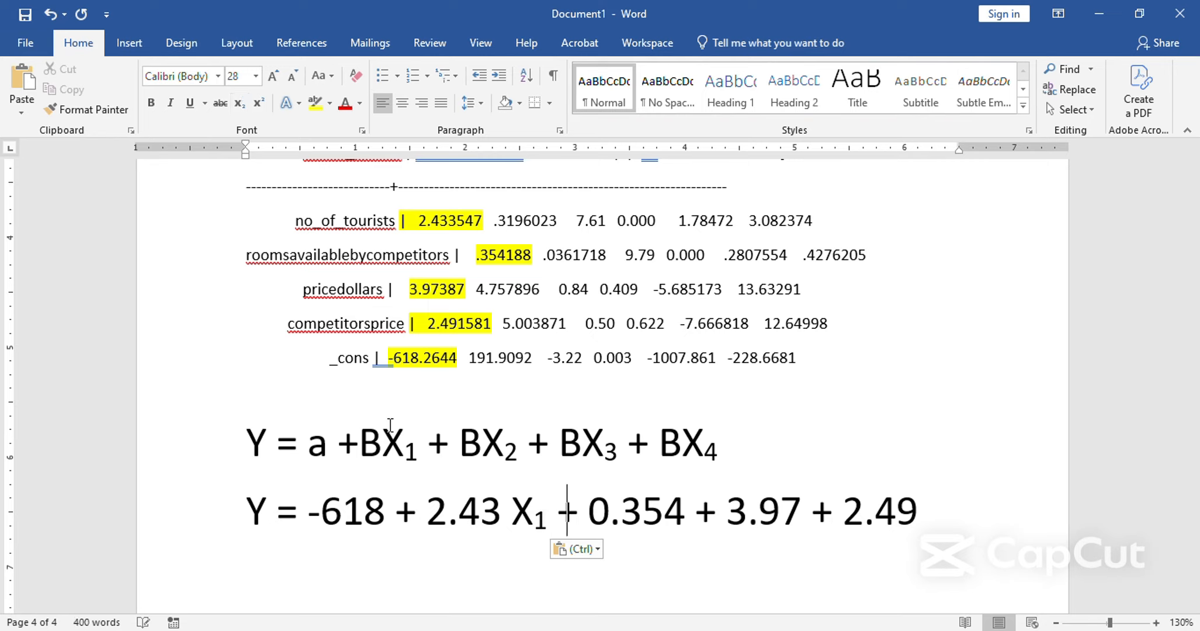
{"action": "type", "text": "X₁"}
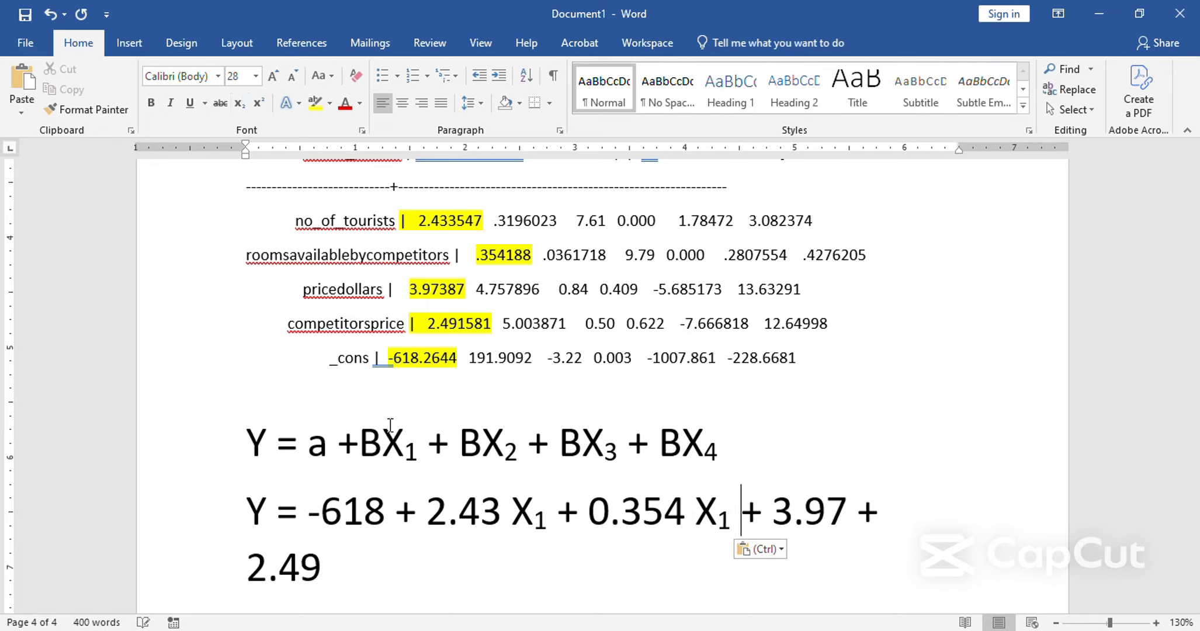
{"action": "key", "text": "Right"}
{"action": "key", "text": "Right"}
{"action": "key", "text": "Right"}
{"action": "key", "text": "ctrl+v"}
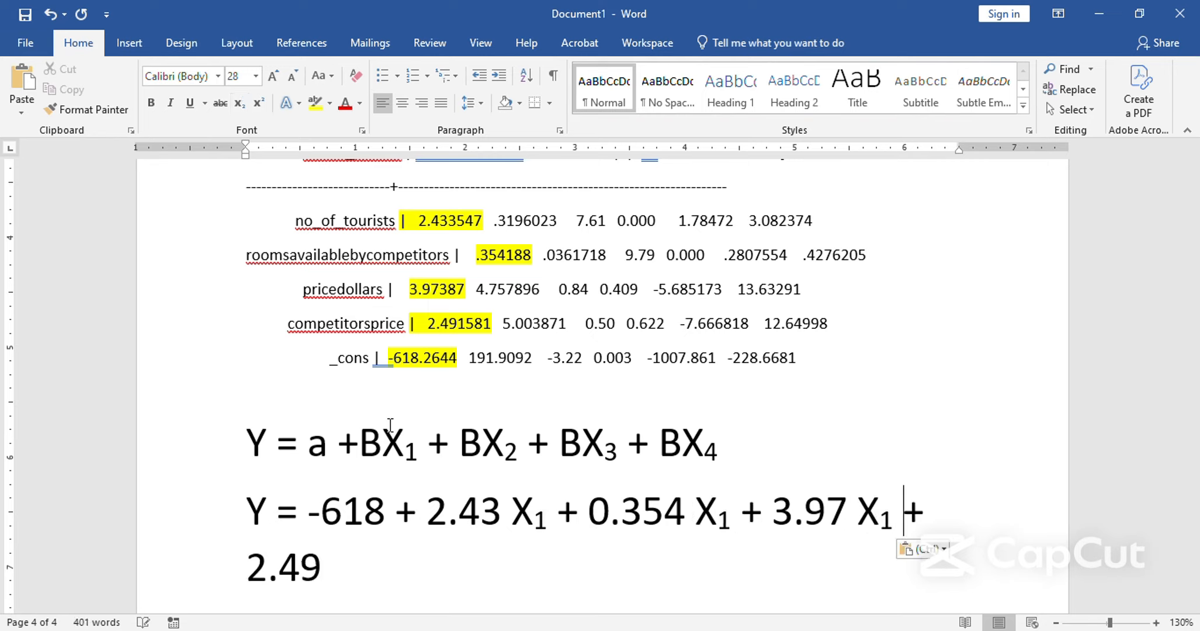
{"action": "key", "text": "Right"}
{"action": "key", "text": "Right"}
{"action": "key", "text": "Right"}
{"action": "key", "text": "Right"}
{"action": "key", "text": "Right"}
{"action": "key", "text": "Right"}
{"action": "key", "text": "Right"}
{"action": "key", "text": "ctrl+v"}
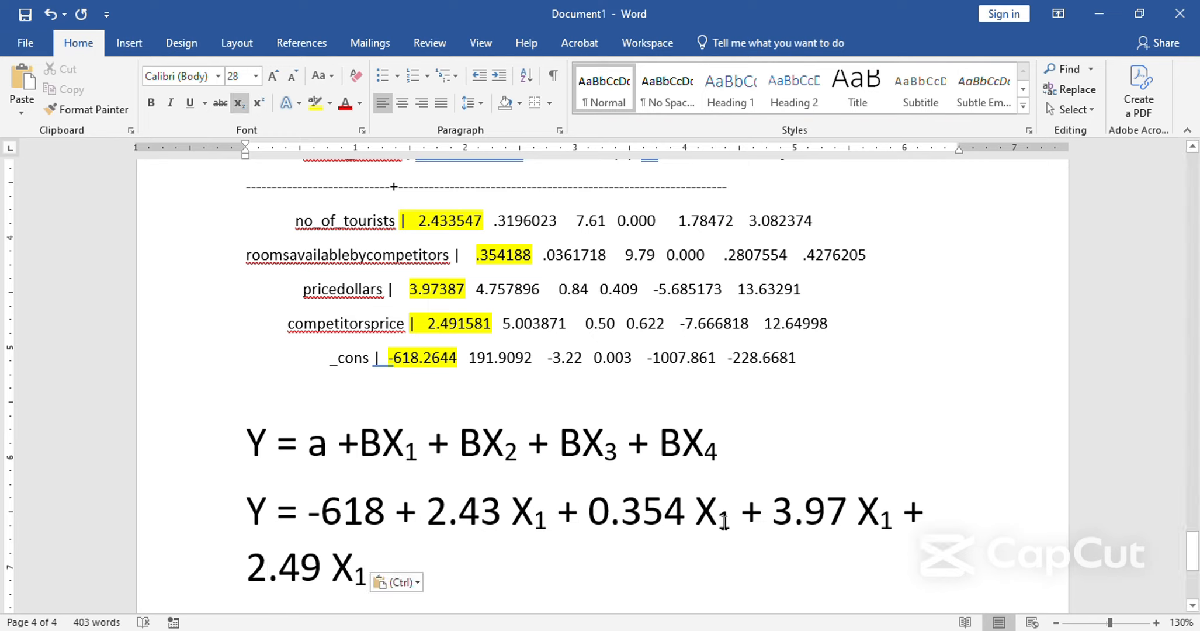
Change the X subscripts after 0.354, 3.97 and 2.49 to 2, 3 and 4.
{"action": "key", "text": "shift+Left"}
{"action": "type", "text": "2"}
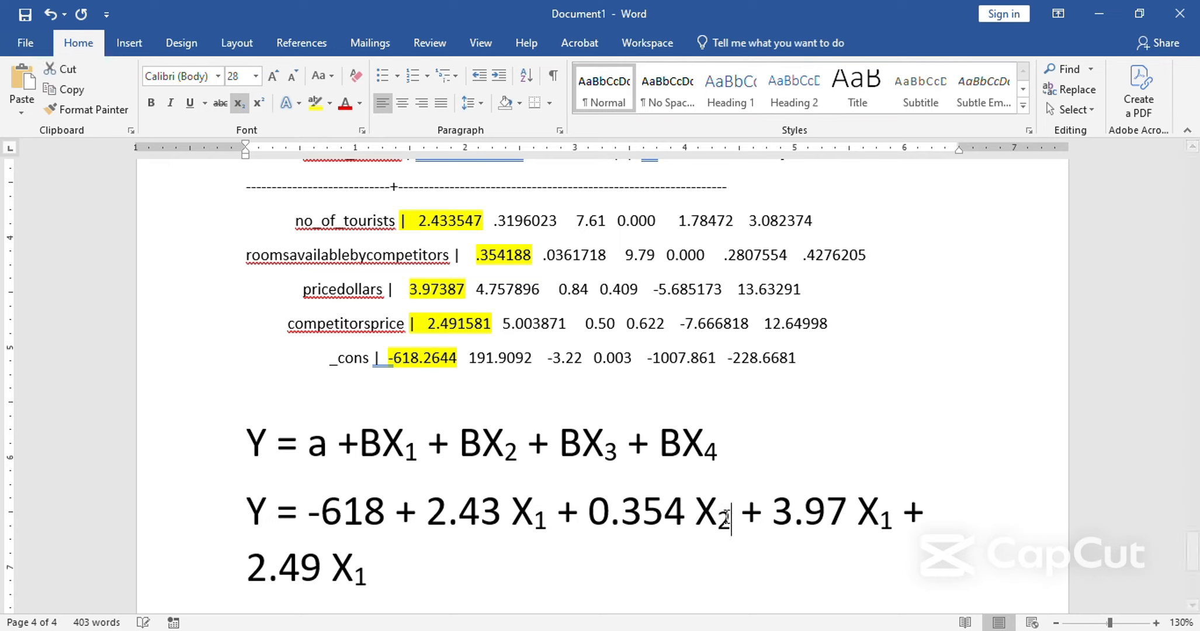
{"action": "left_click", "coordinate": [890, 521]}
{"action": "key", "text": "shift+Left"}
{"action": "type", "text": "3"}
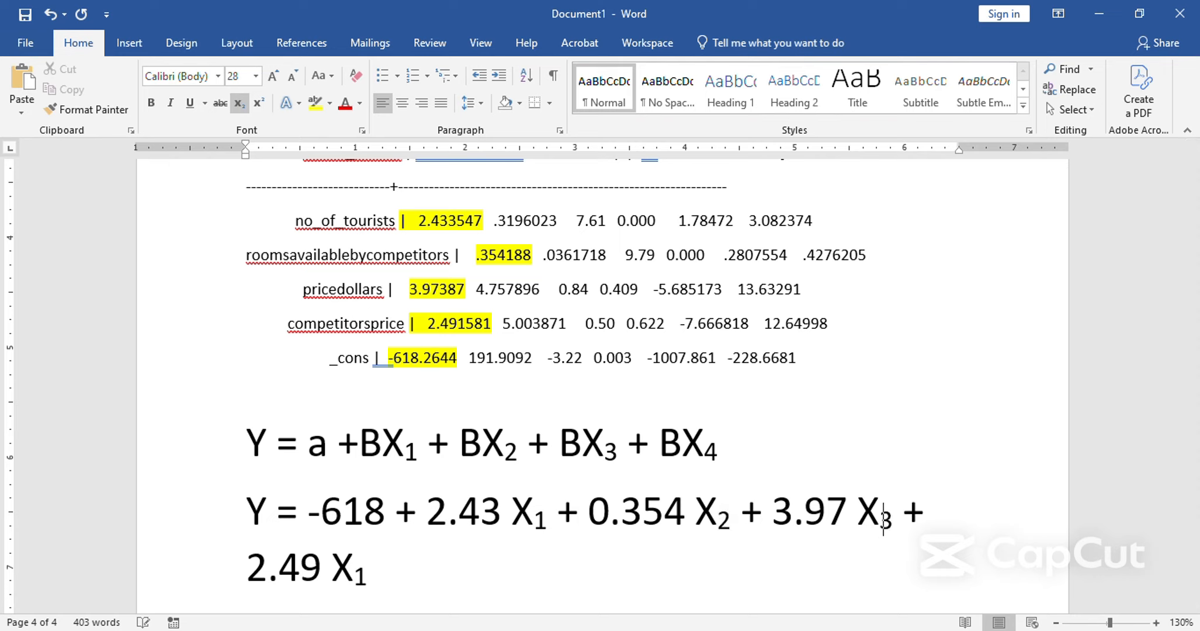
{"action": "left_click", "coordinate": [369, 575]}
{"action": "key", "text": "BackSpace"}
{"action": "type", "text": "4"}
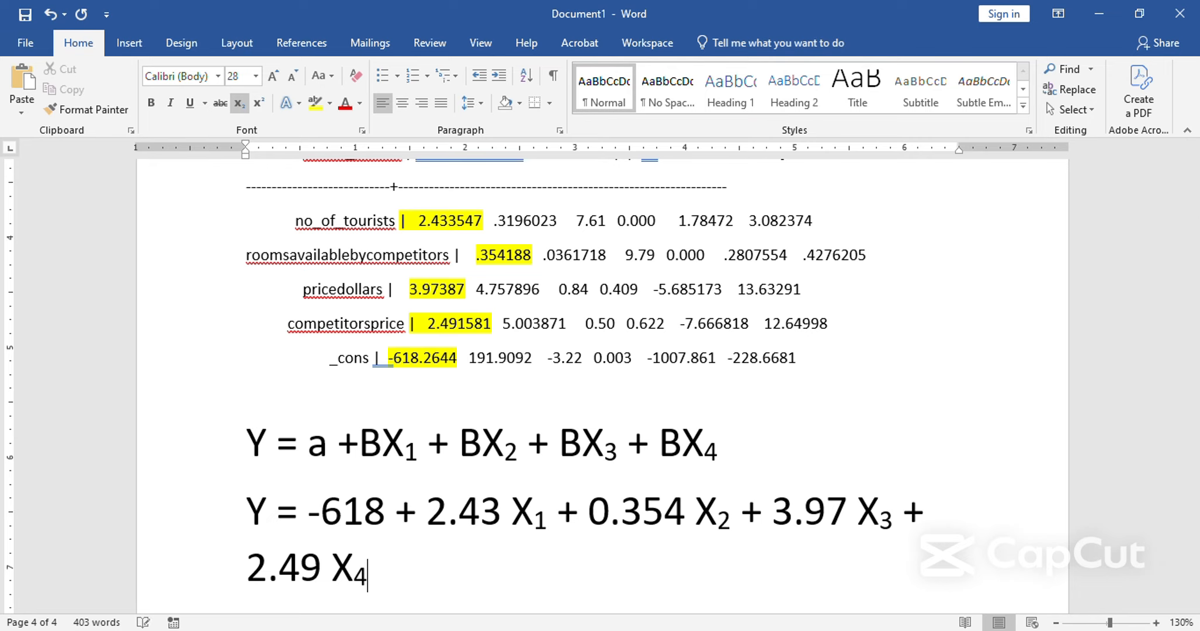
Leave an empty line below the completed equation and start a new line in normal, non-subscript text.
{"action": "scroll", "coordinate": [354, 583], "scroll_direction": "down", "scroll_amount": 1}
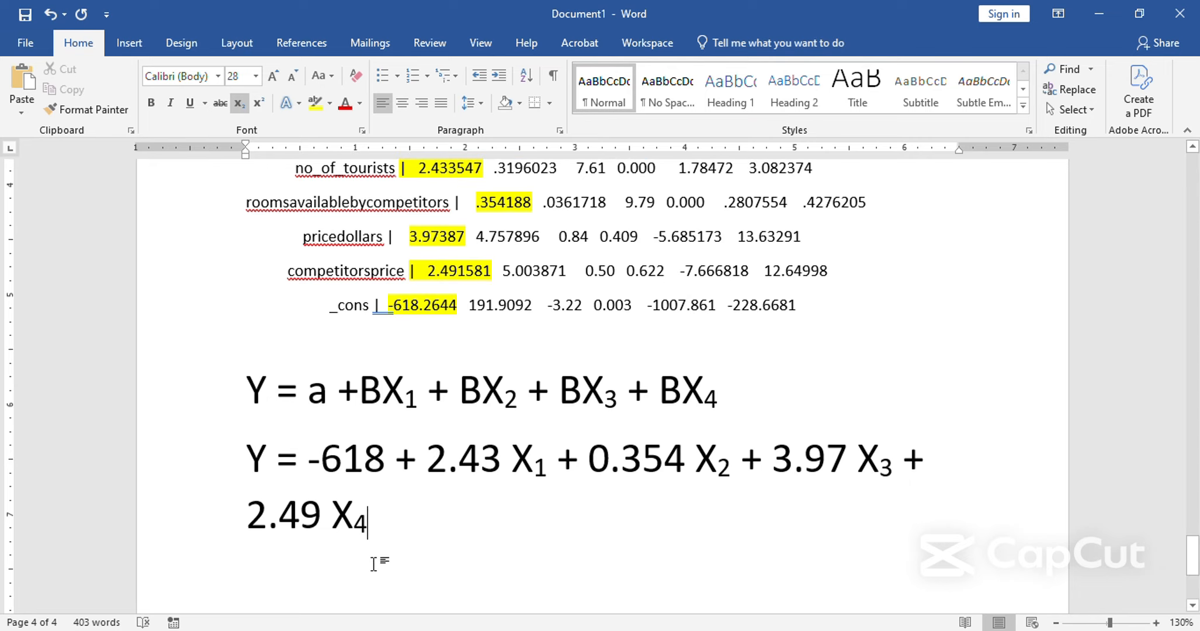
{"action": "key", "text": "Return"}
{"action": "key", "text": "Return"}
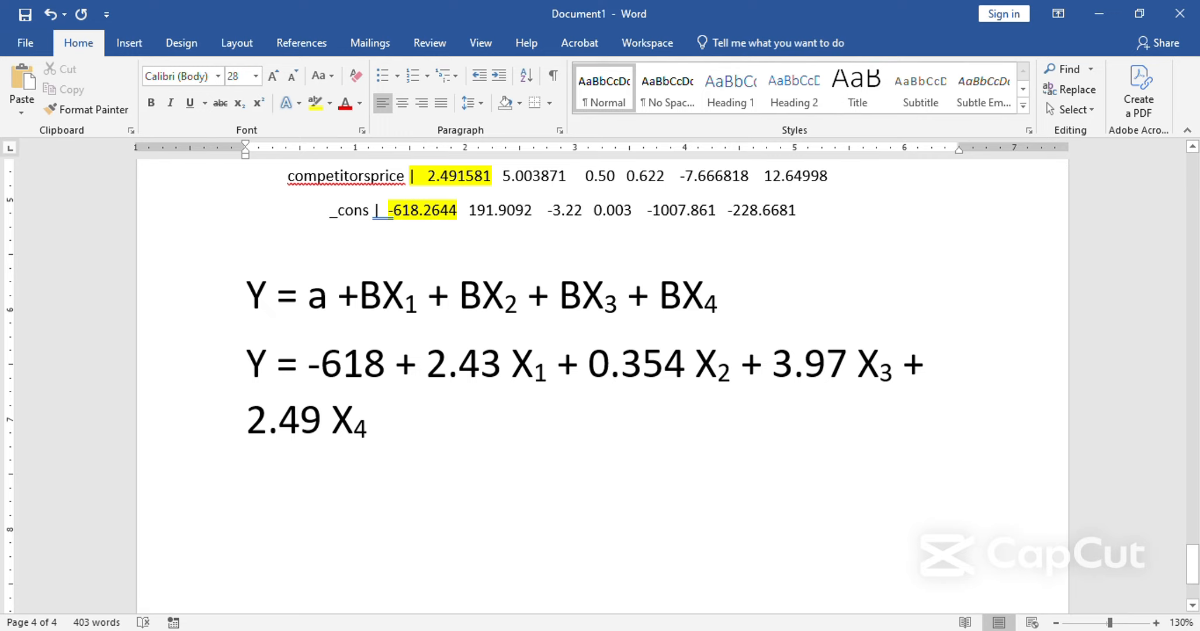
{"action": "type", "text": "No"}
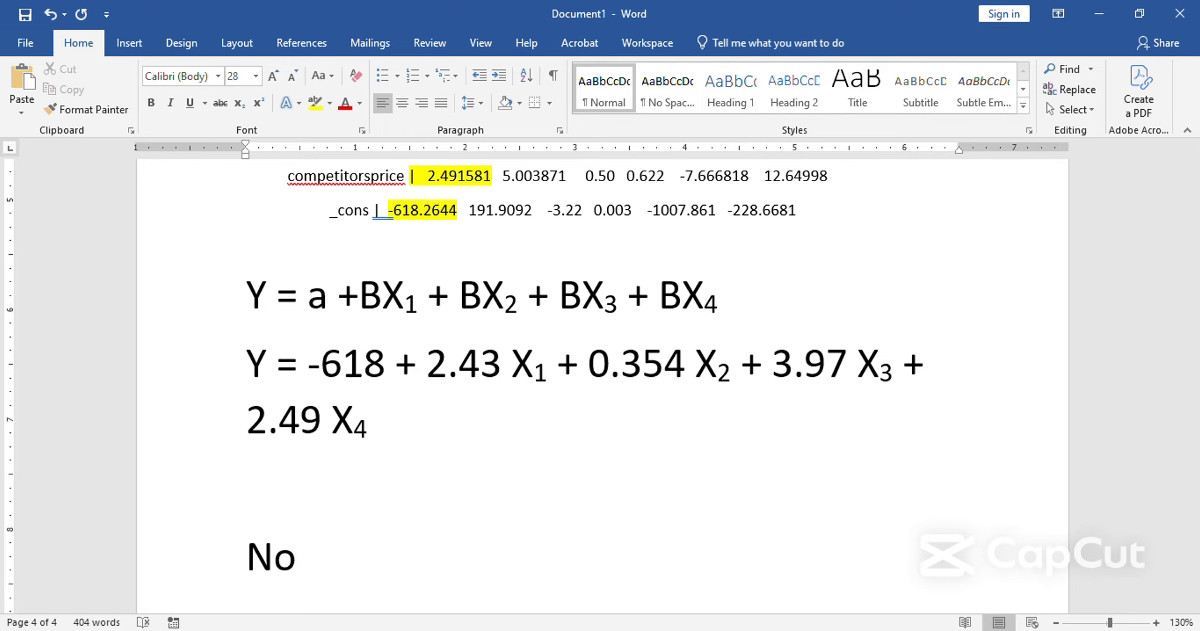
{"action": "key", "text": "ctrl+BackSpace"}
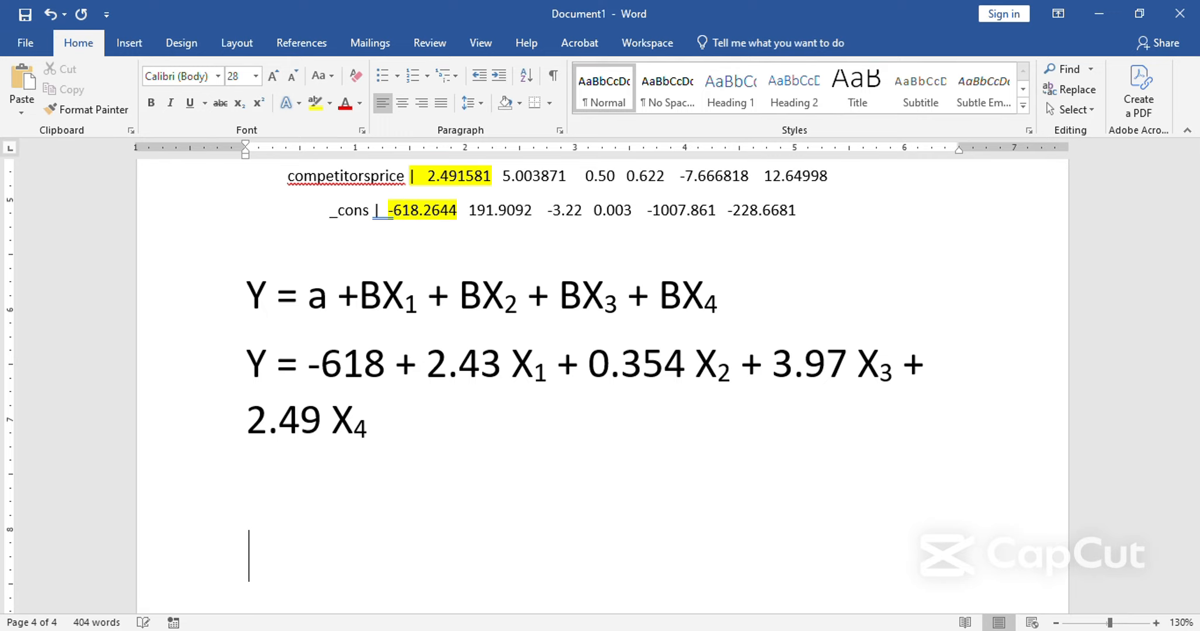
Below the equations, write "From the above equation no of tourist has positive relationship with rooms rented,".
{"action": "type", "text": "From the ab"}
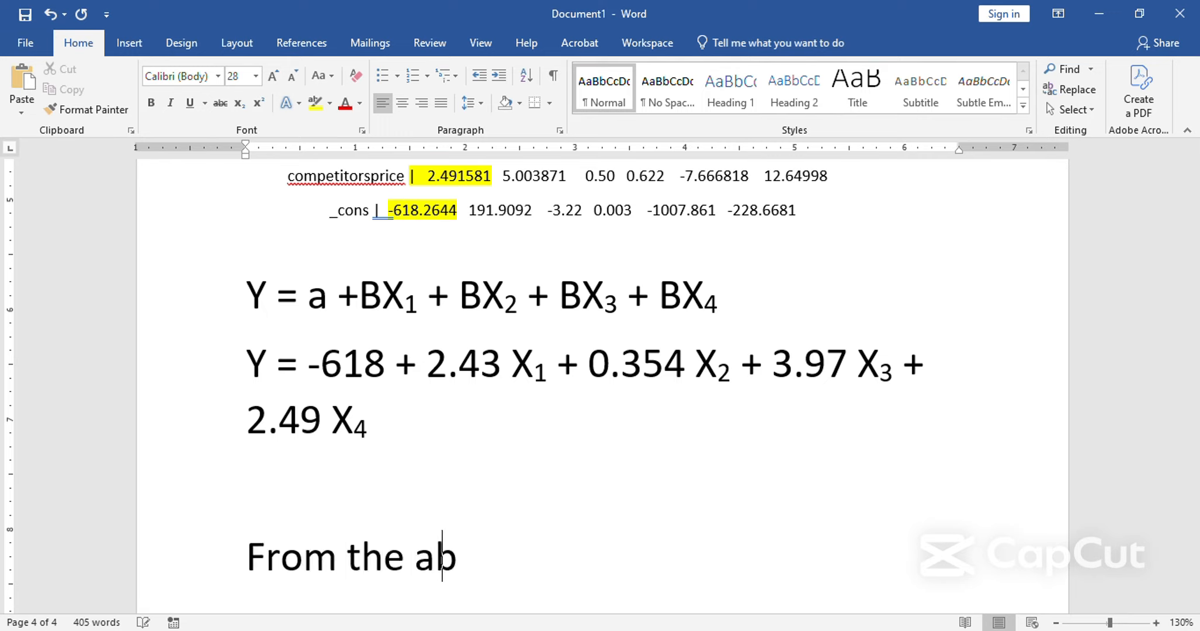
{"action": "type", "text": "ove equation no"}
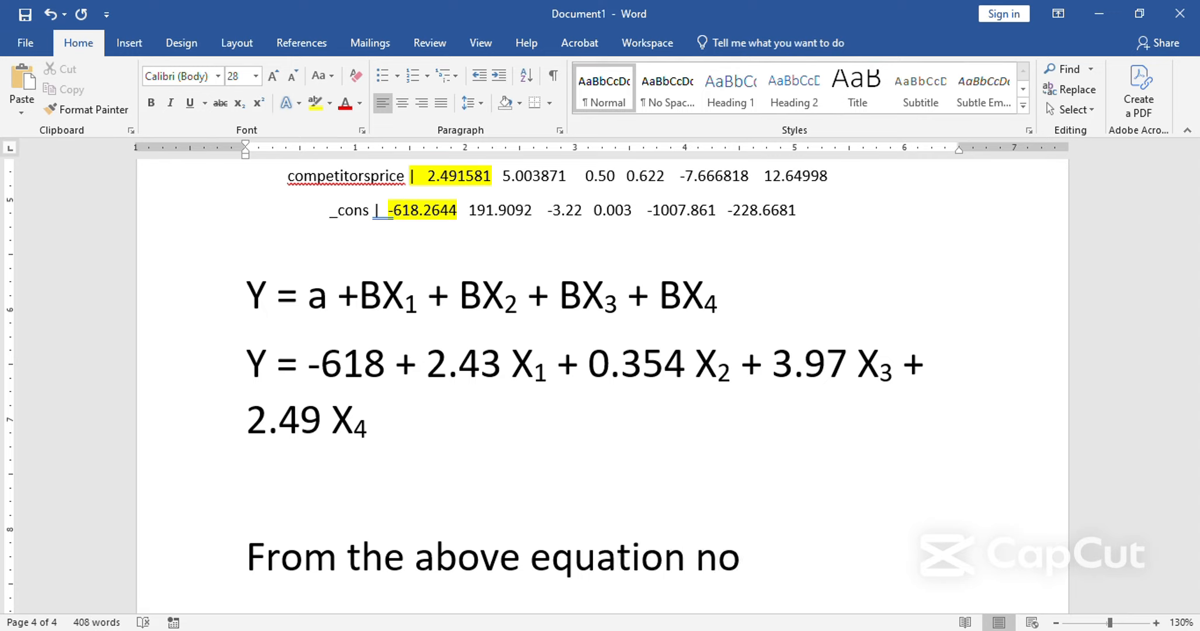
{"action": "type", "text": " of tours"}
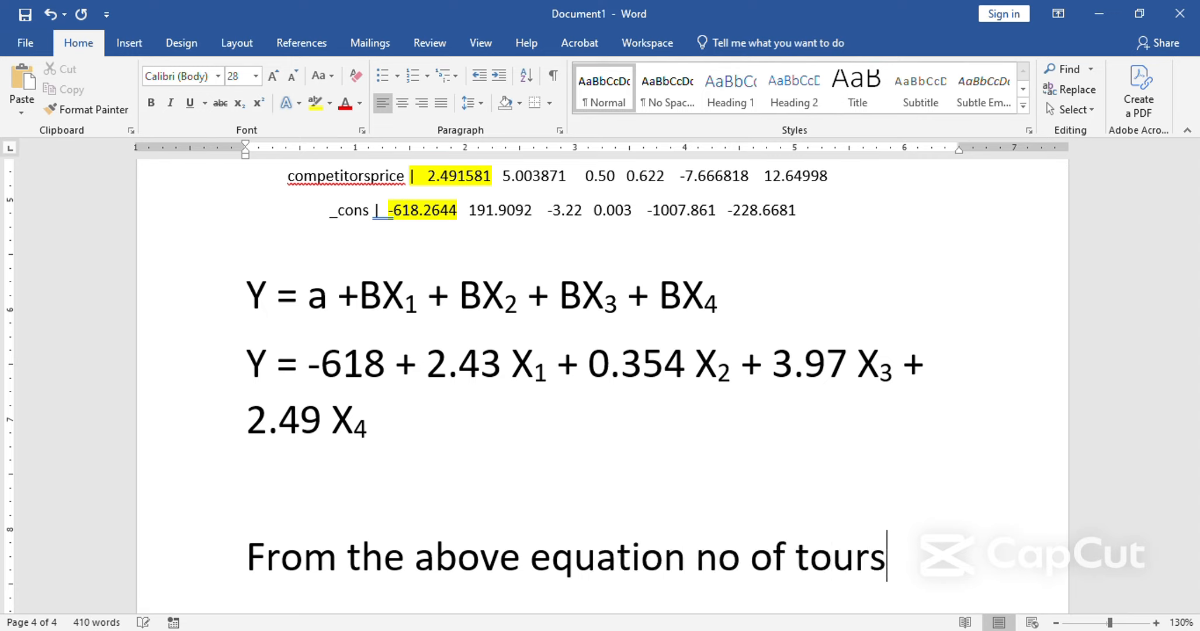
{"action": "key", "text": "BackSpace"}
{"action": "type", "text": "ist has p"}
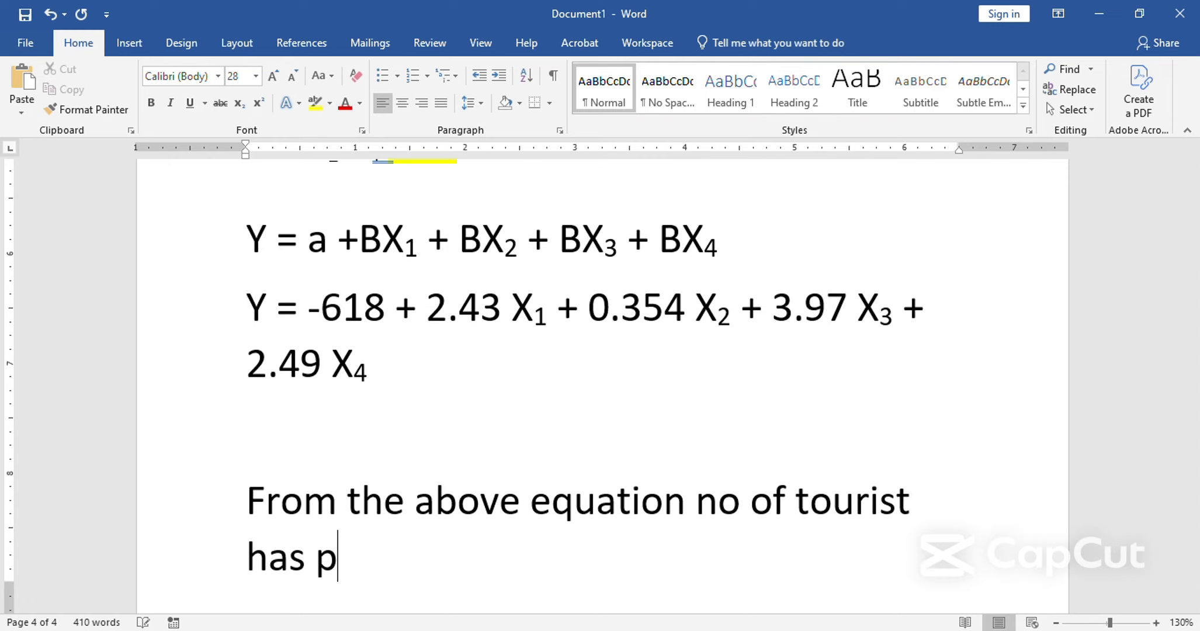
{"action": "type", "text": "ositive relati"}
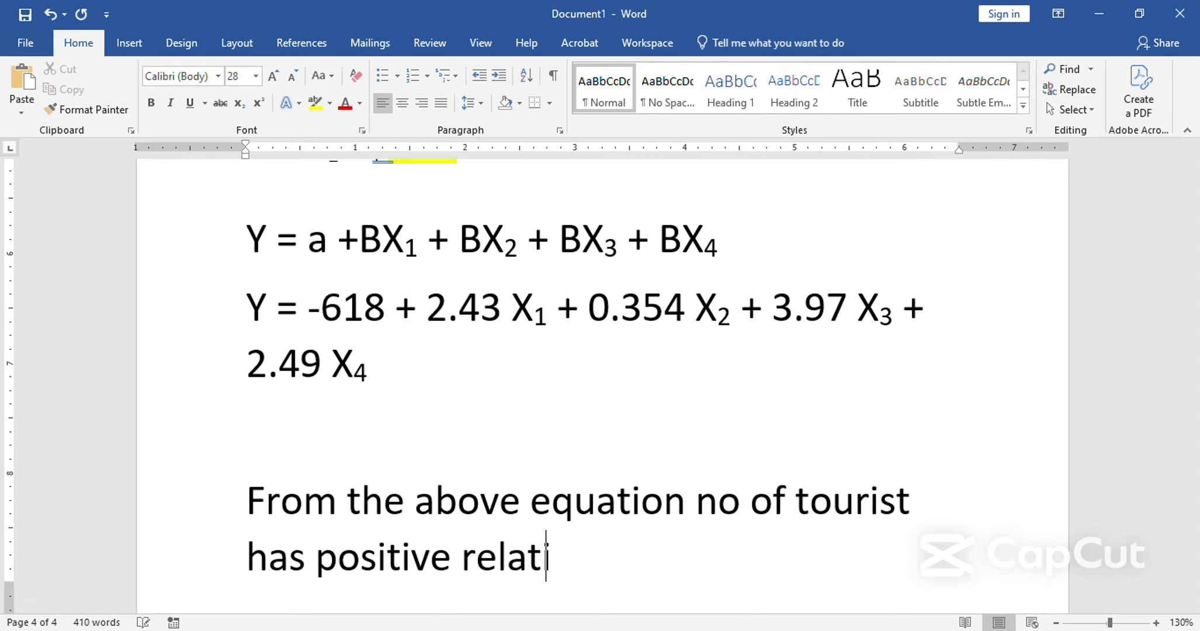
{"action": "type", "text": "onship with "}
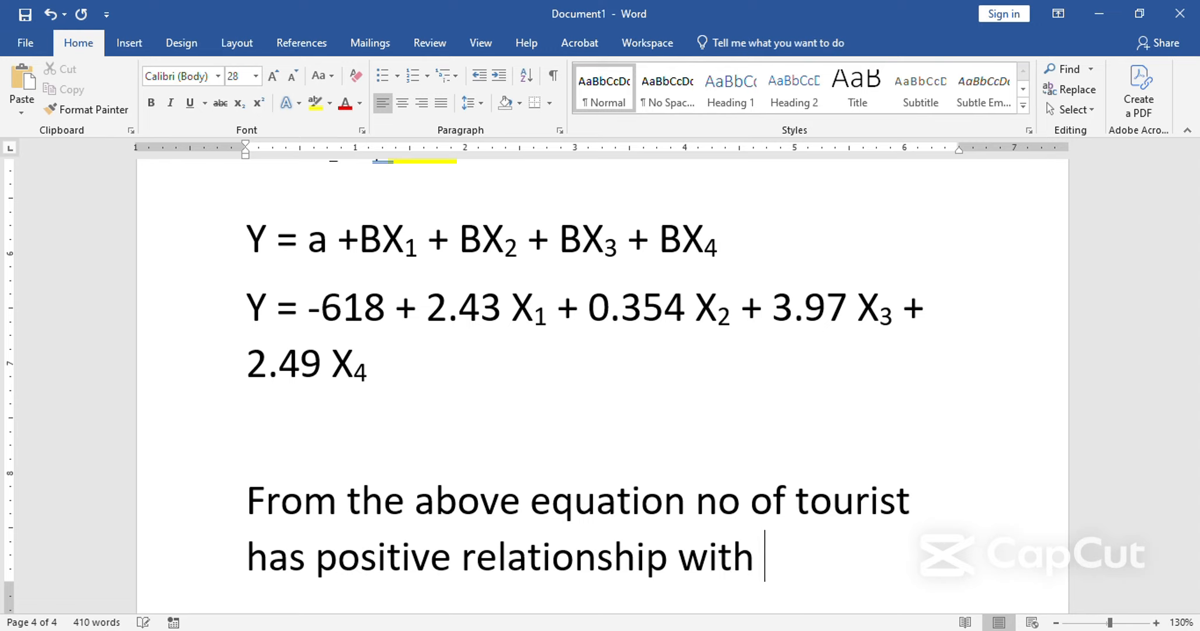
{"action": "type", "text": "rooms re"}
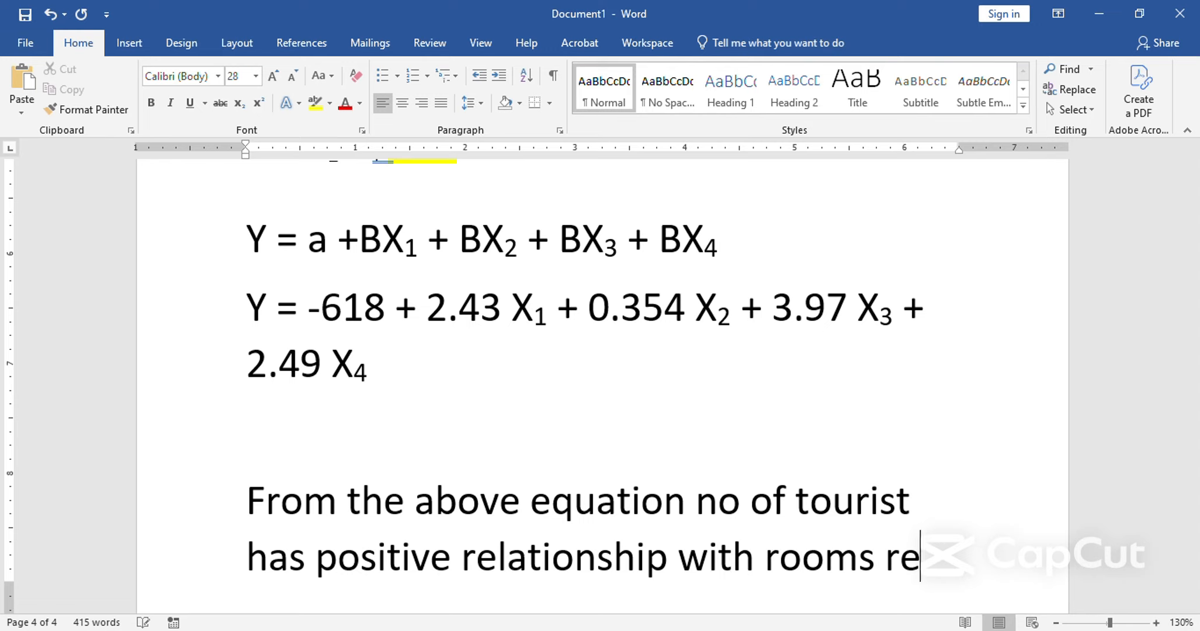
{"action": "type", "text": "nted,"}
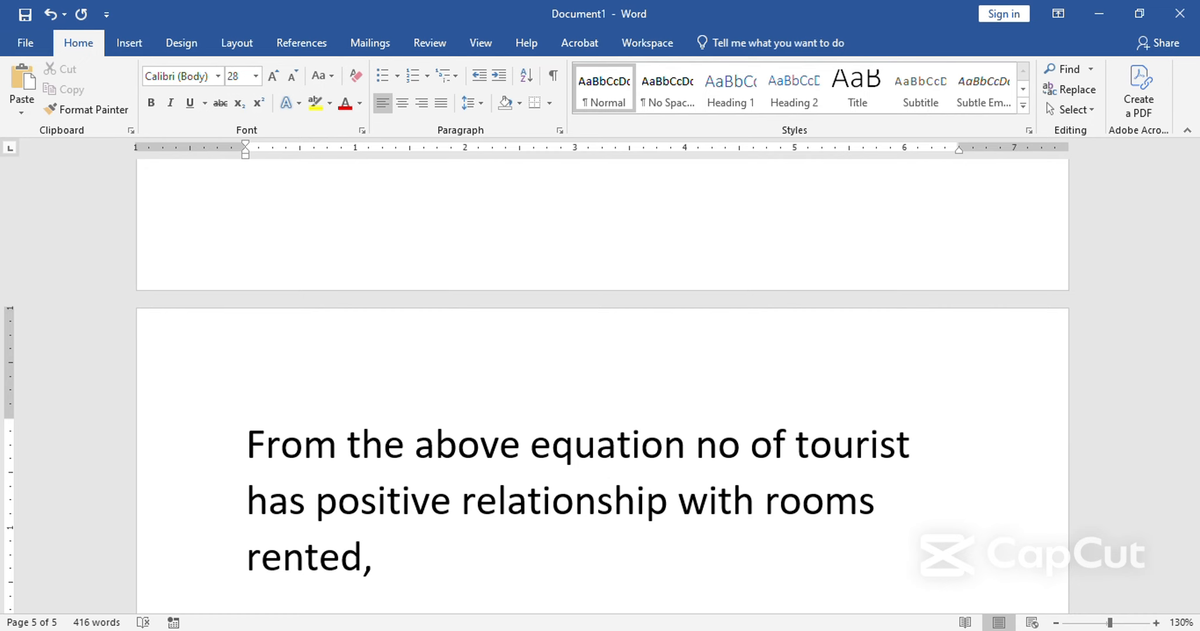
Check the variable names in the Stata regression output and continue the Word sentence with "rooms available has positive rp with dv,".
{"action": "scroll", "coordinate": [374, 564], "scroll_direction": "up", "scroll_amount": 2}
{"action": "scroll", "coordinate": [375, 564], "scroll_direction": "down", "scroll_amount": 3}
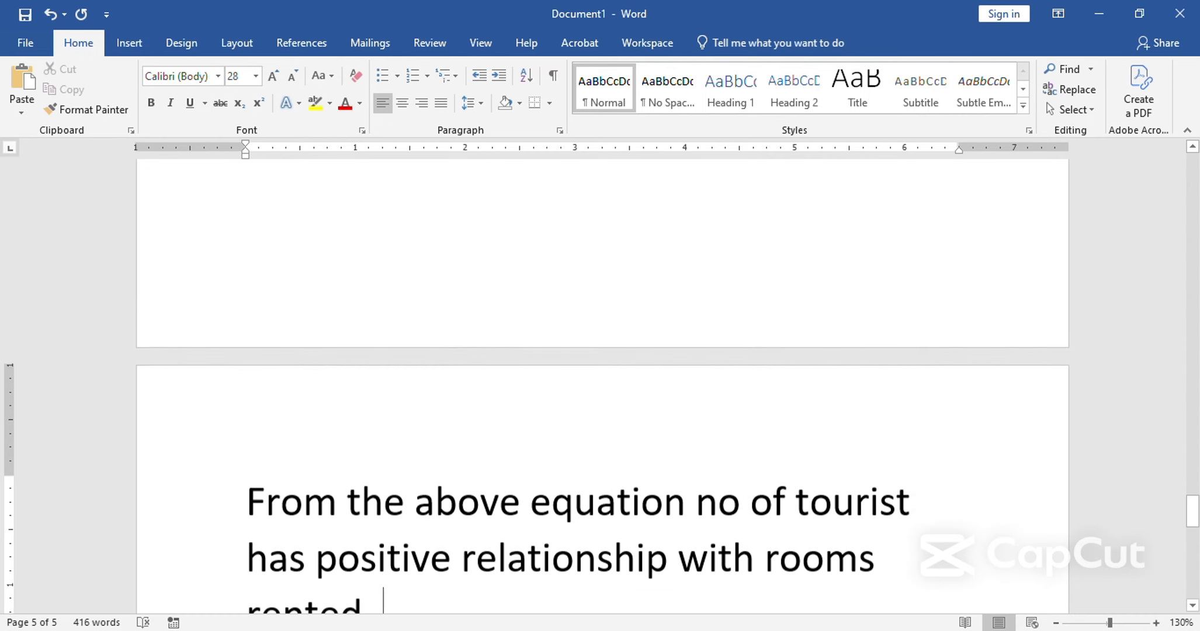
{"action": "key", "text": "alt+Tab"}
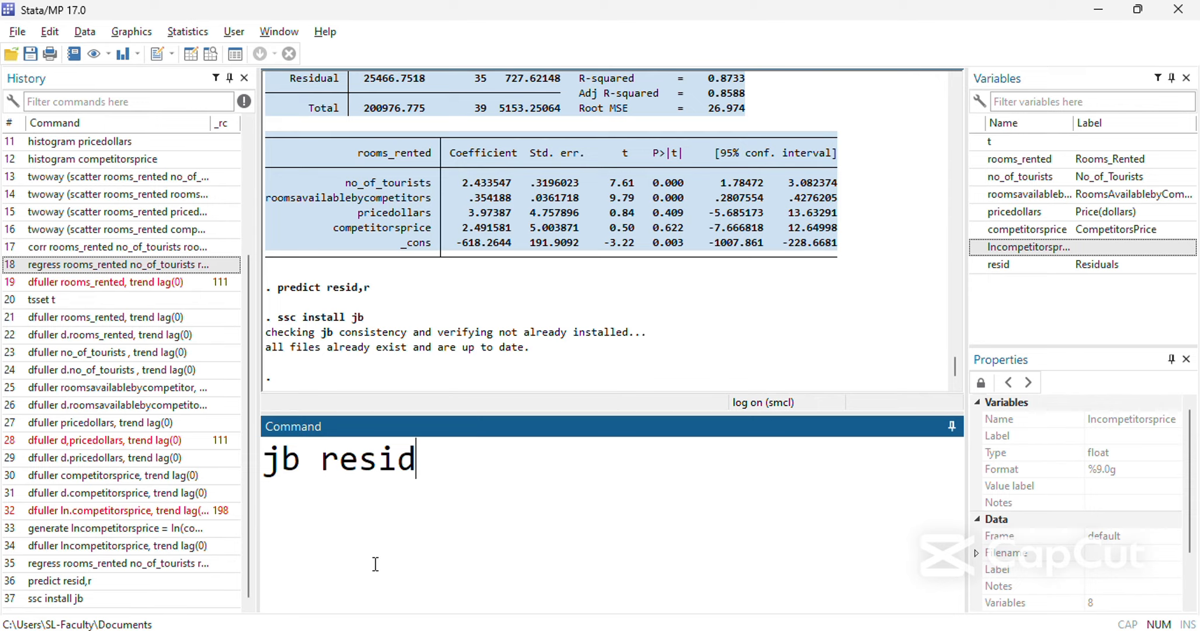
{"action": "key", "text": "alt+Tab"}
{"action": "type", "text": "rooms"}
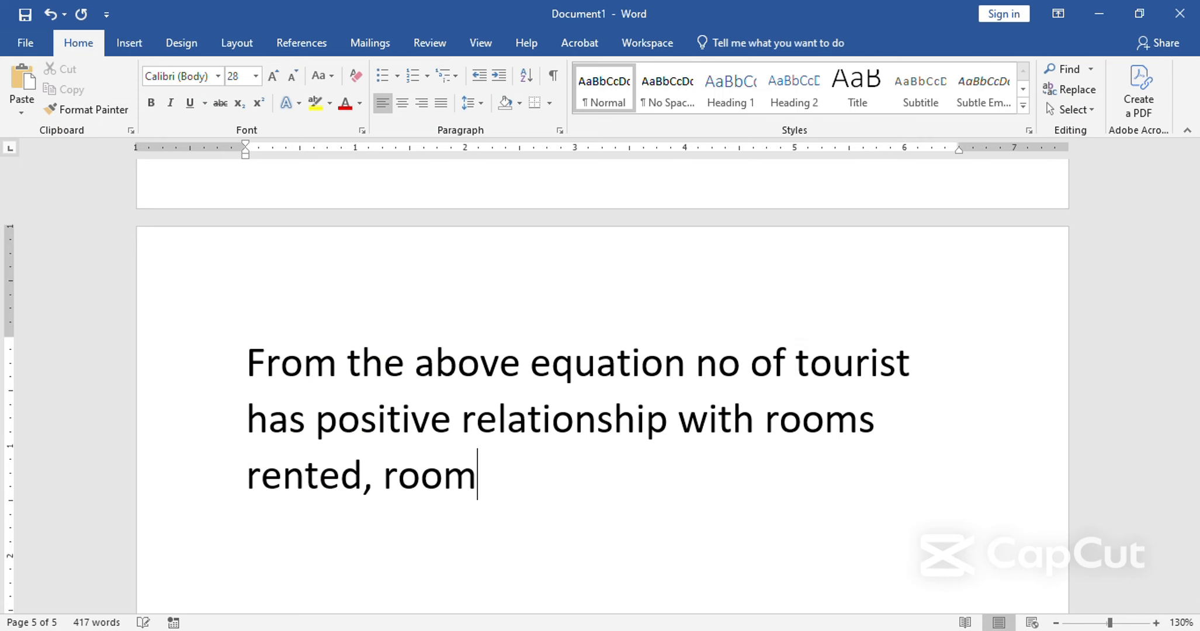
{"action": "type", "text": " availa"}
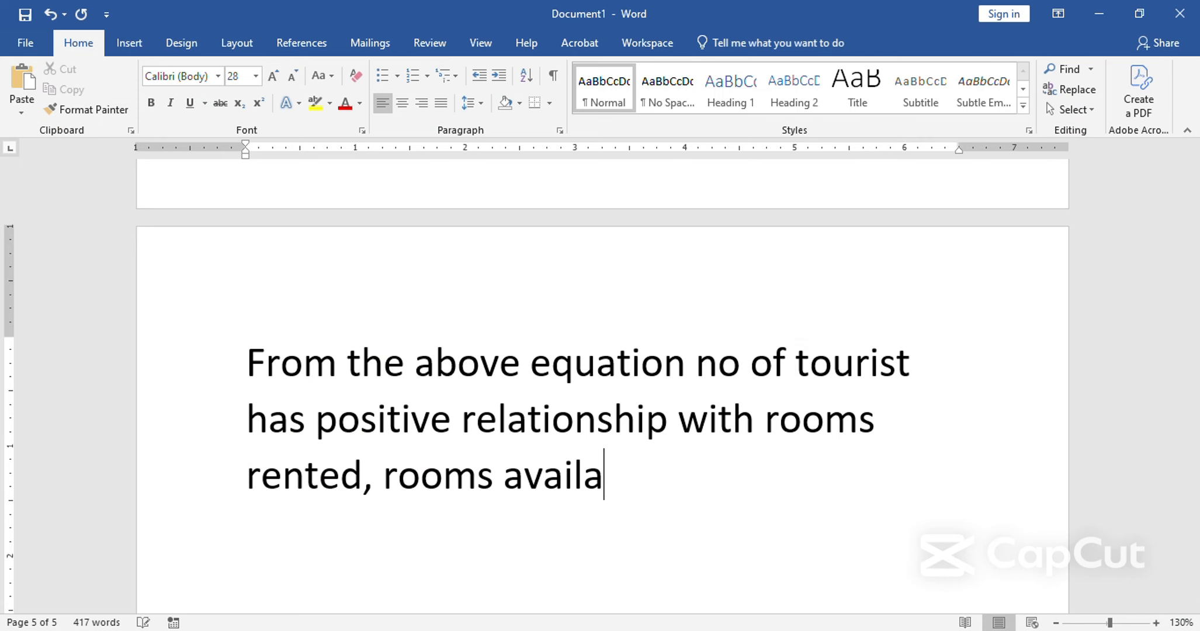
{"action": "type", "text": "ble has po"}
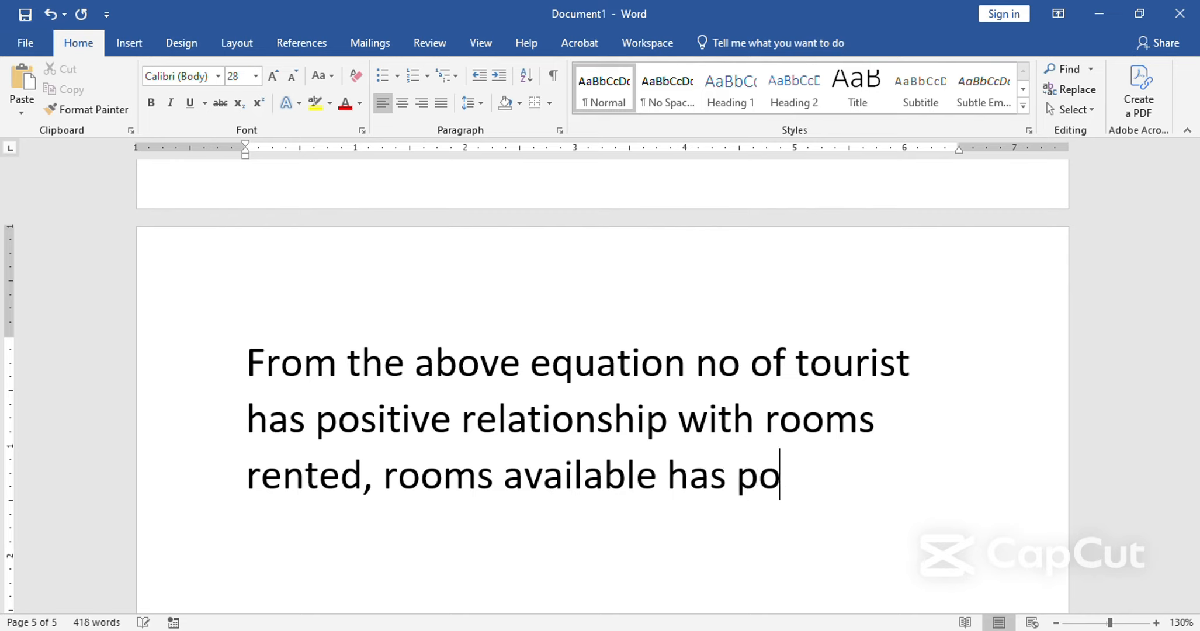
{"action": "type", "text": "sitive rp"}
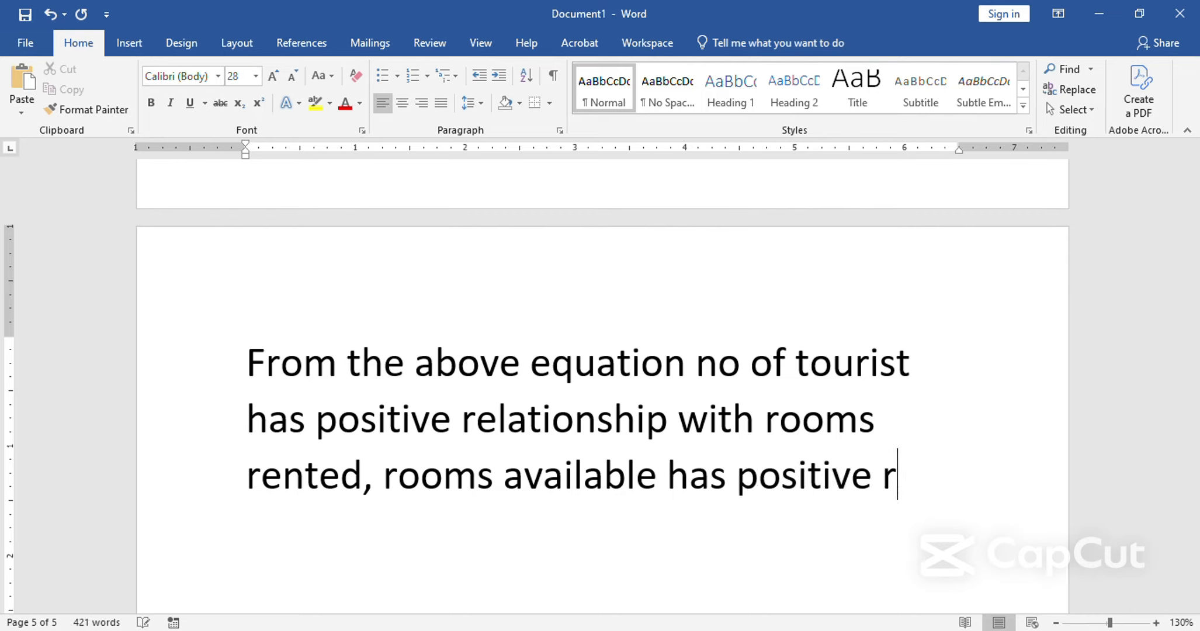
{"action": "type", "text": " with dv,"}
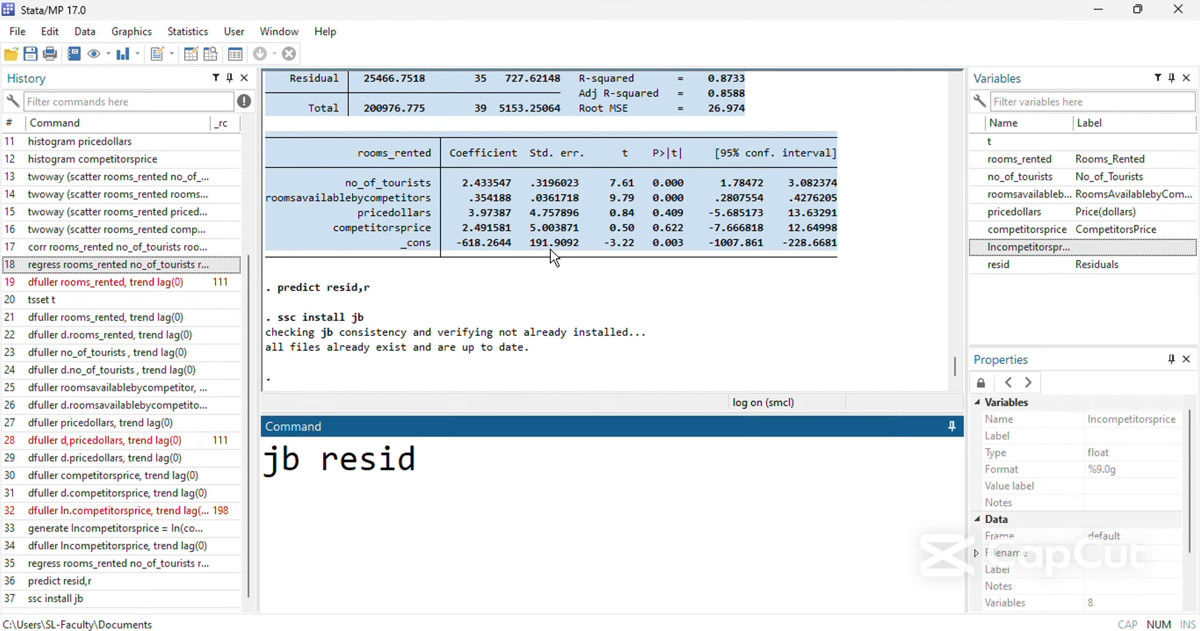
Continue the interpretation sentence with "price and competitor price has positive rp with".
{"action": "type", "text": "price"}
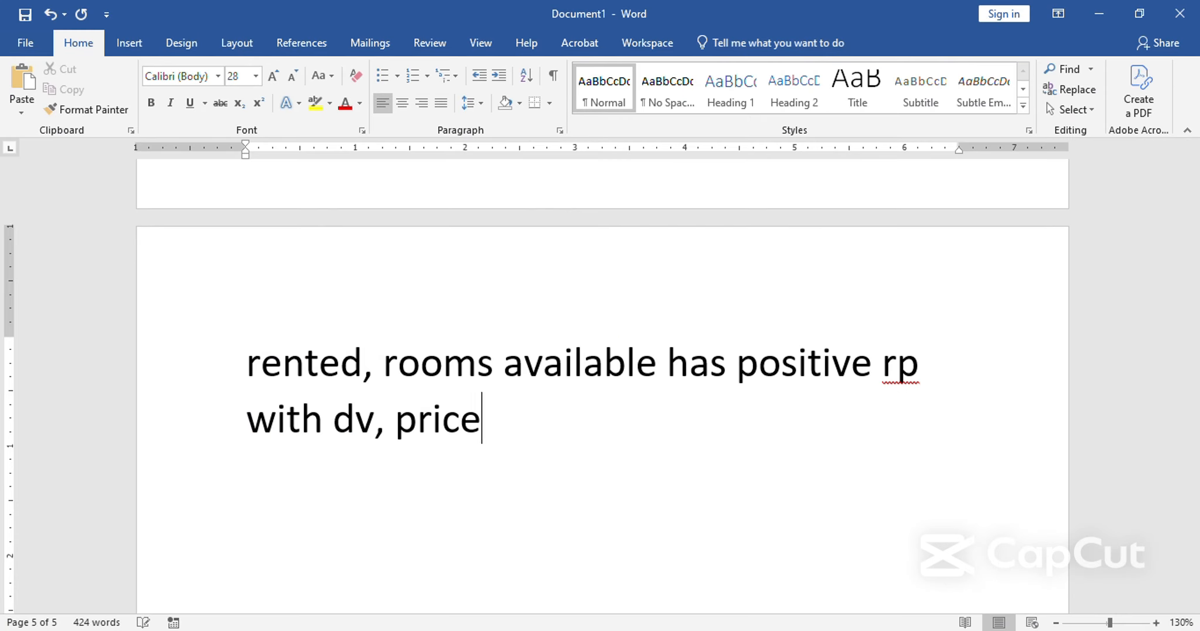
{"action": "type", "text": " and cim"}
{"action": "key", "text": "BackSpace"}
{"action": "key", "text": "BackSpace"}
{"action": "type", "text": "o"}
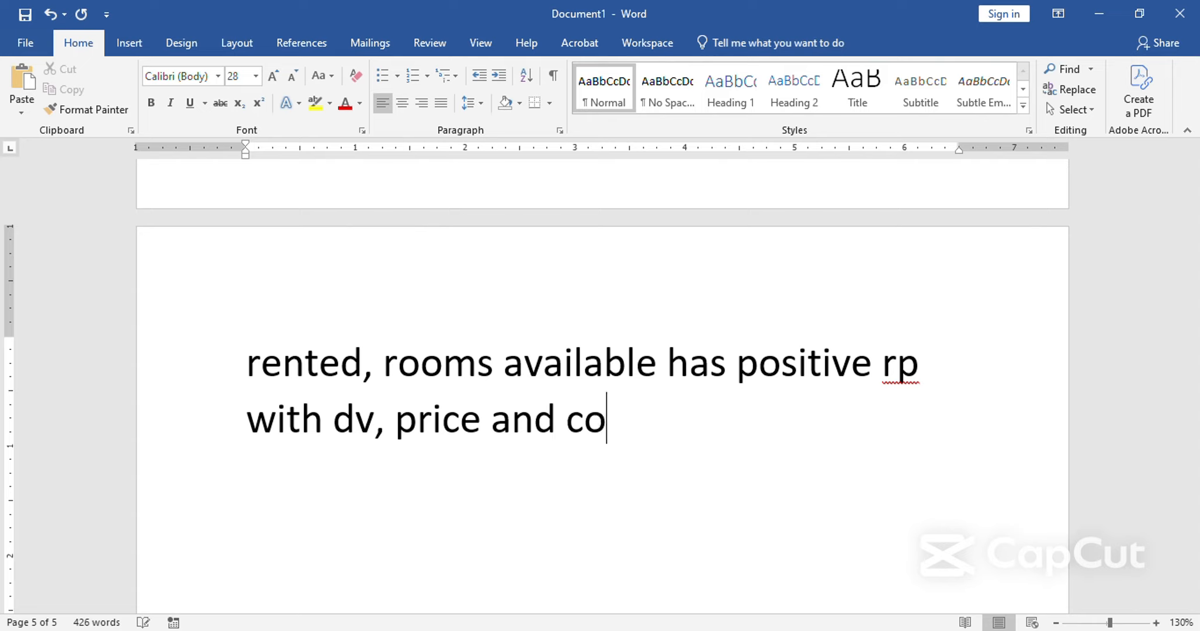
{"action": "type", "text": "mpetit"}
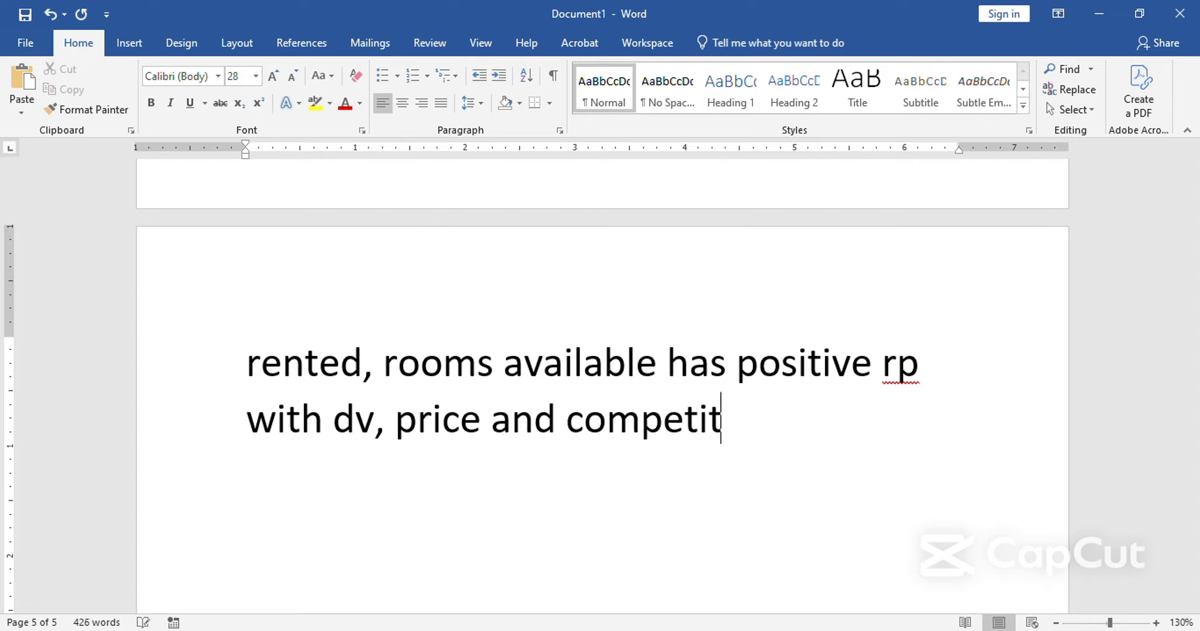
{"action": "type", "text": "or price"}
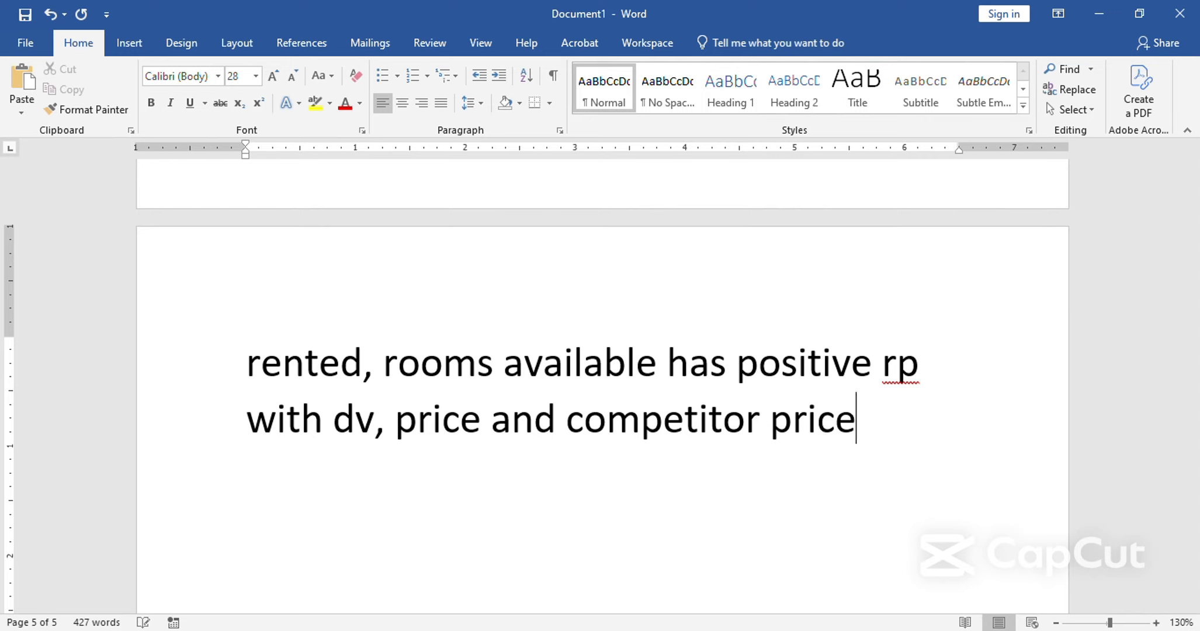
{"action": "type", "text": " has po"}
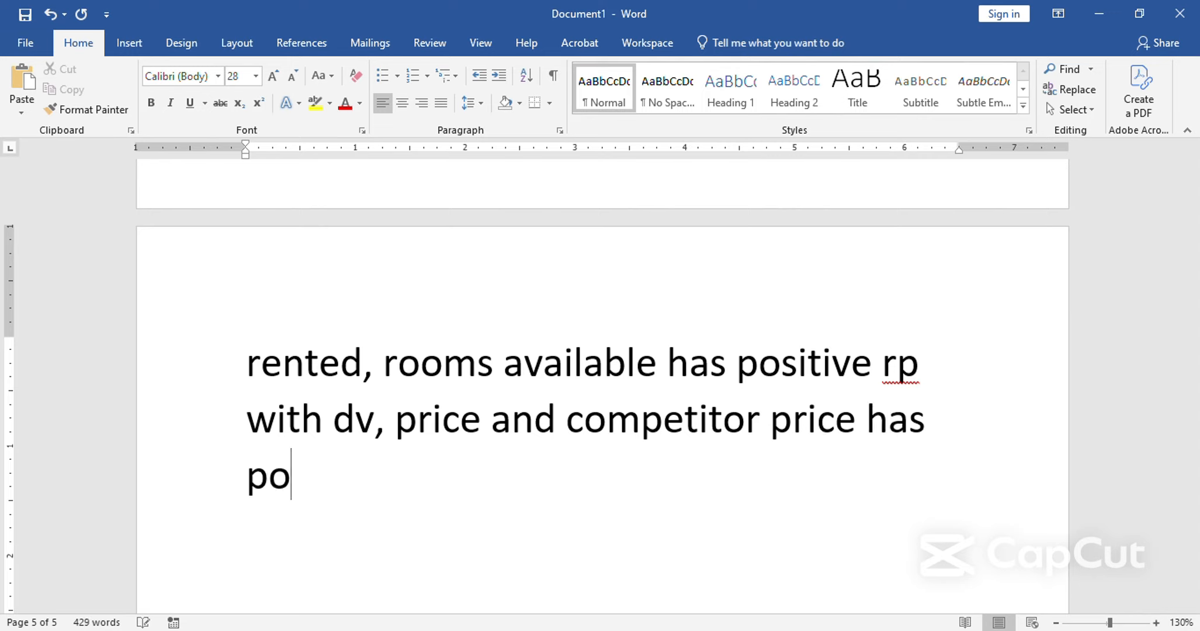
{"action": "type", "text": "siti"}
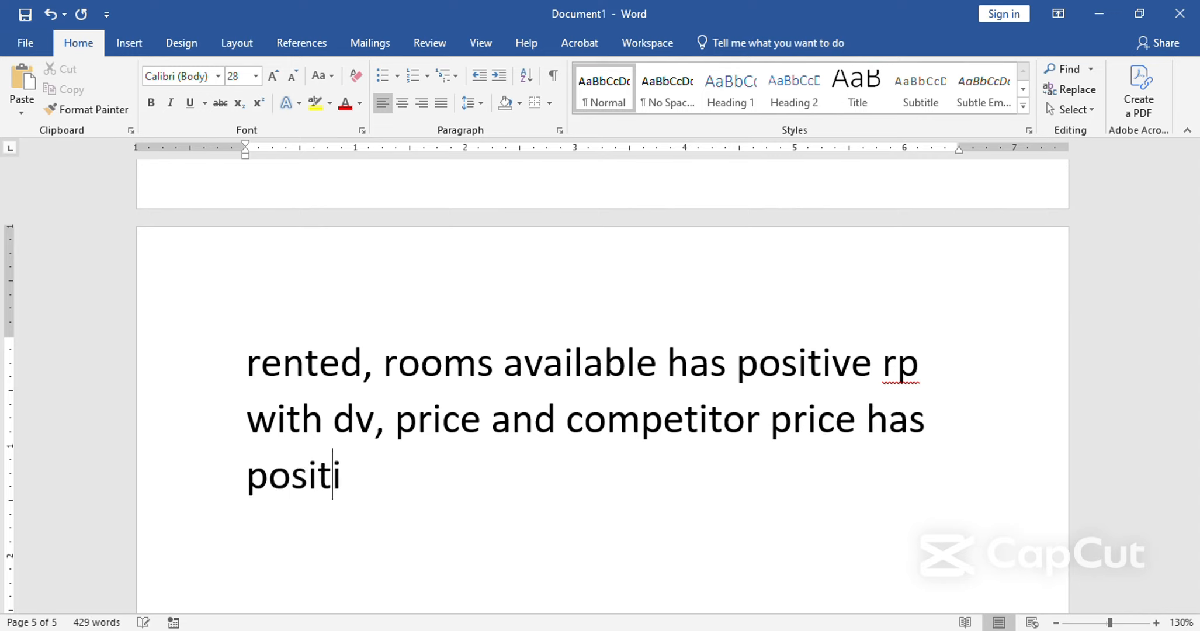
{"action": "type", "text": "be"}
{"action": "key", "text": "BackSpace"}
{"action": "key", "text": "BackSpace"}
{"action": "type", "text": "ve rp with "}
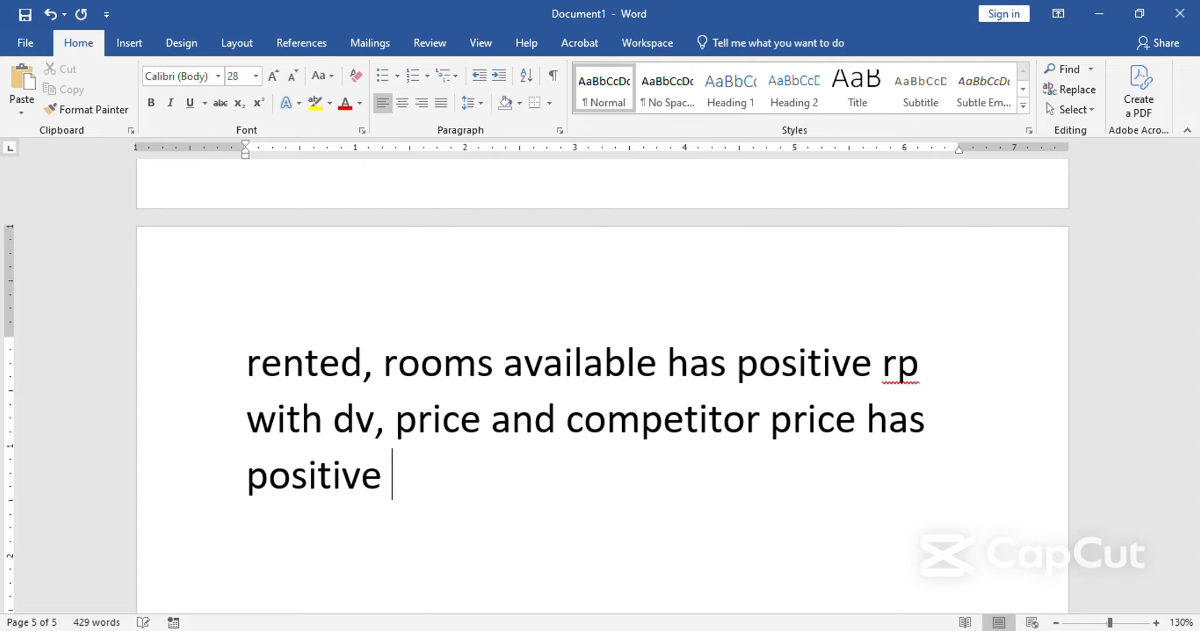
{"action": "type", "text": "c"}
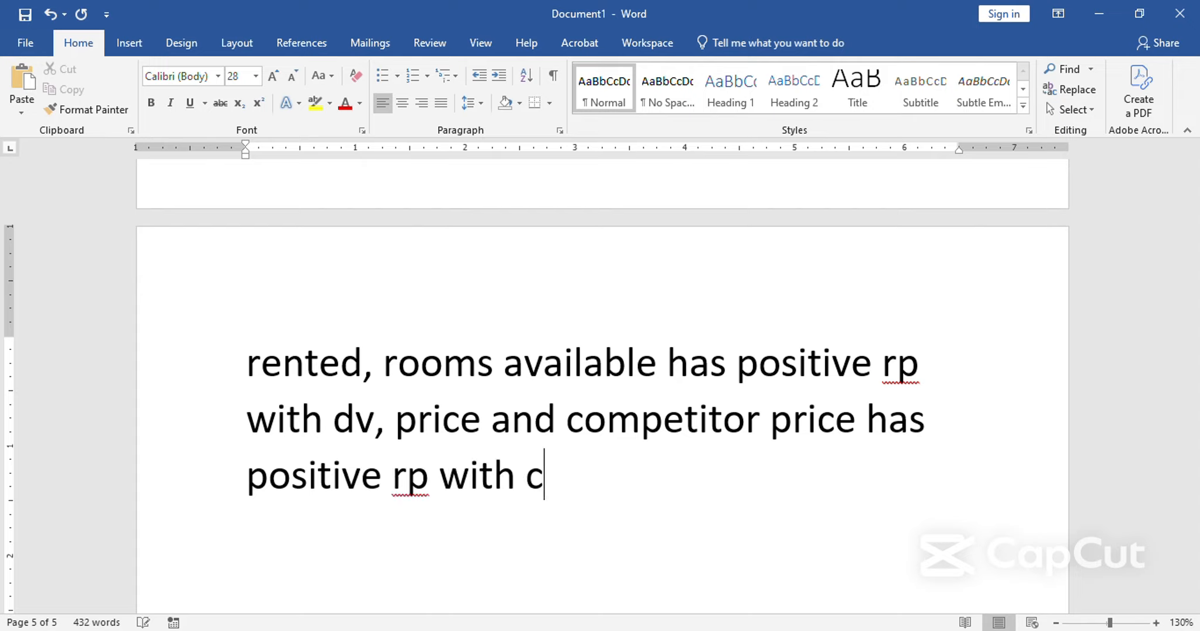